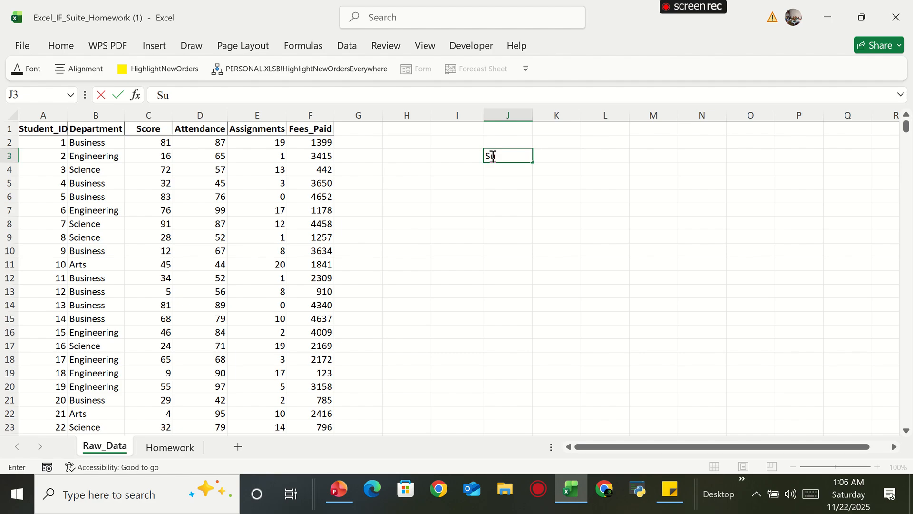
Step: Enter the title "Sumif Function" in J3, and merge and centre it across J3:K3
text(mif Function)
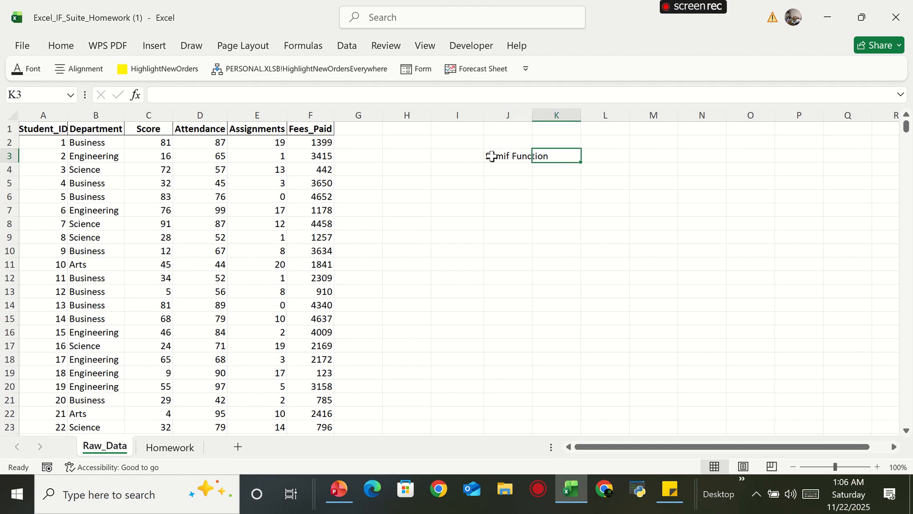
click(509, 237)
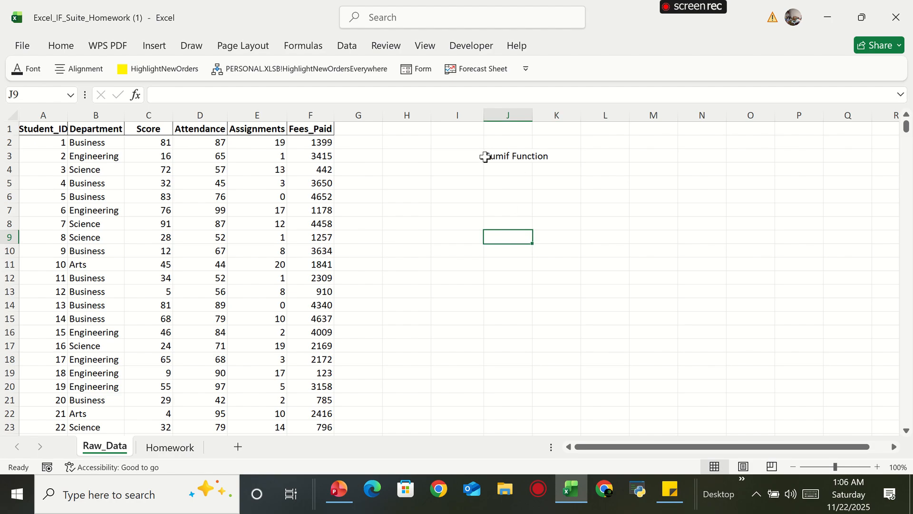
drag(499, 157, 566, 155)
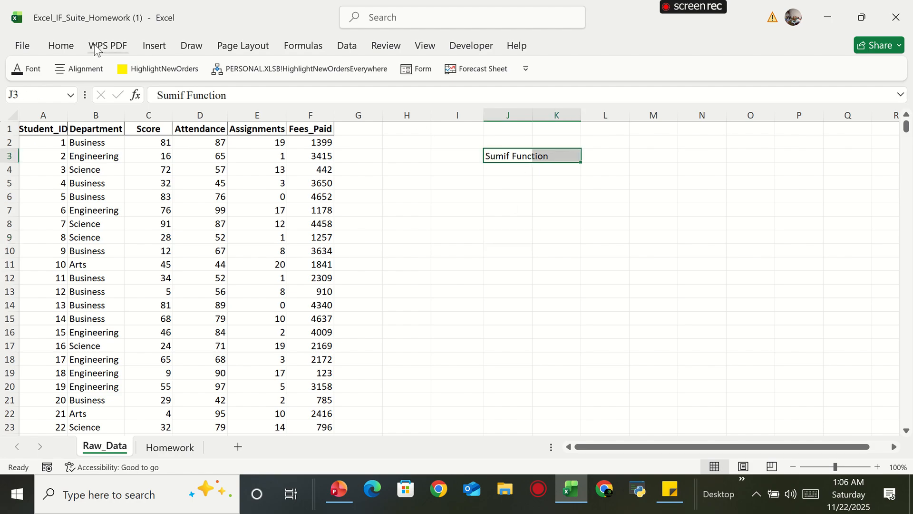
click(61, 45)
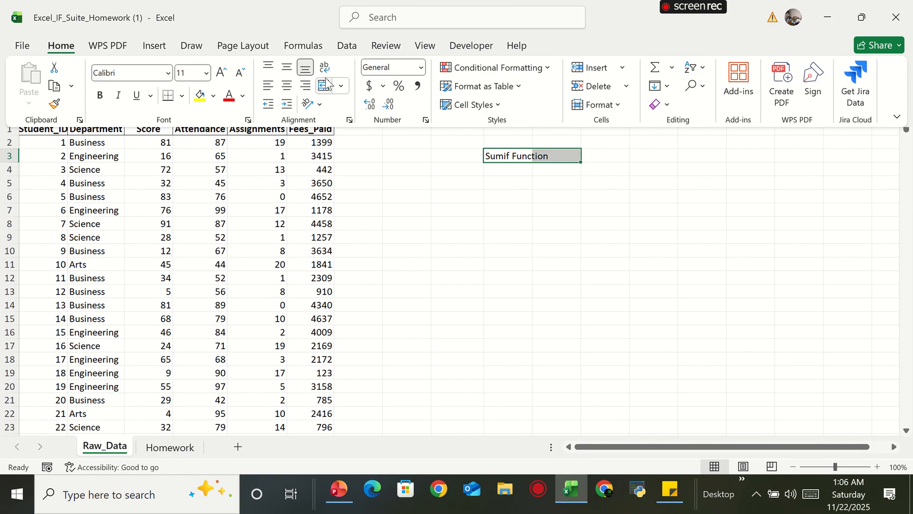
click(326, 85)
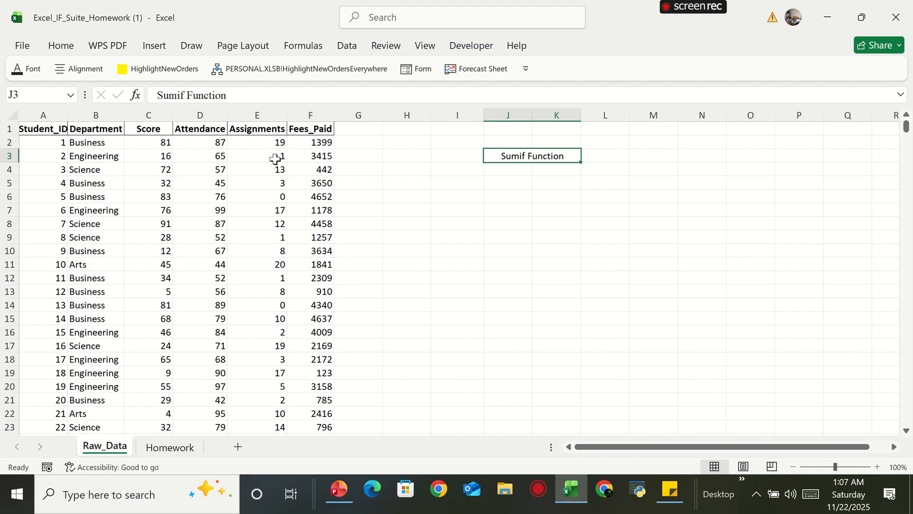
click(505, 186)
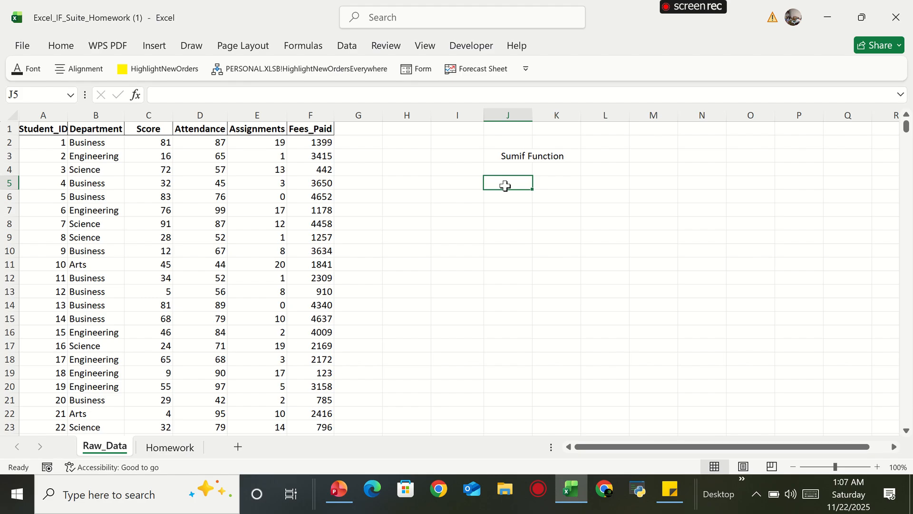
click(598, 252)
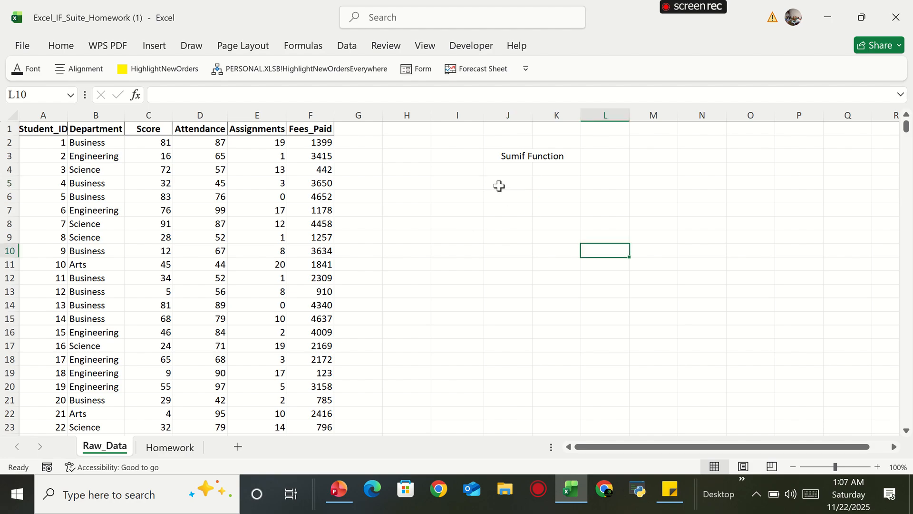
drag(499, 186, 501, 217)
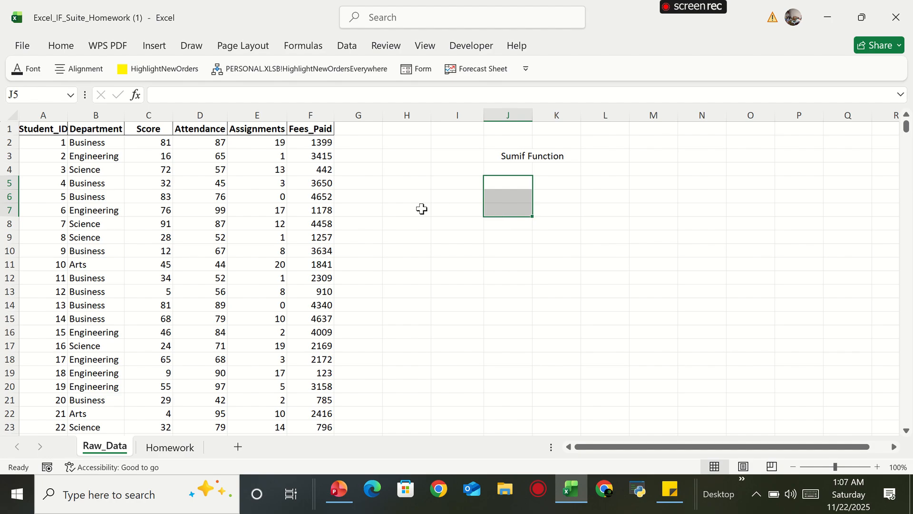
click(497, 263)
click(507, 185)
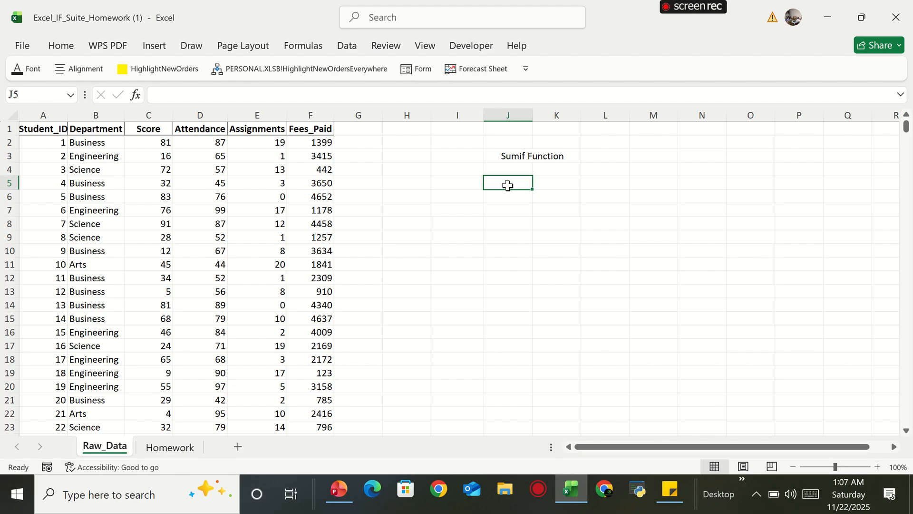
text(Business)
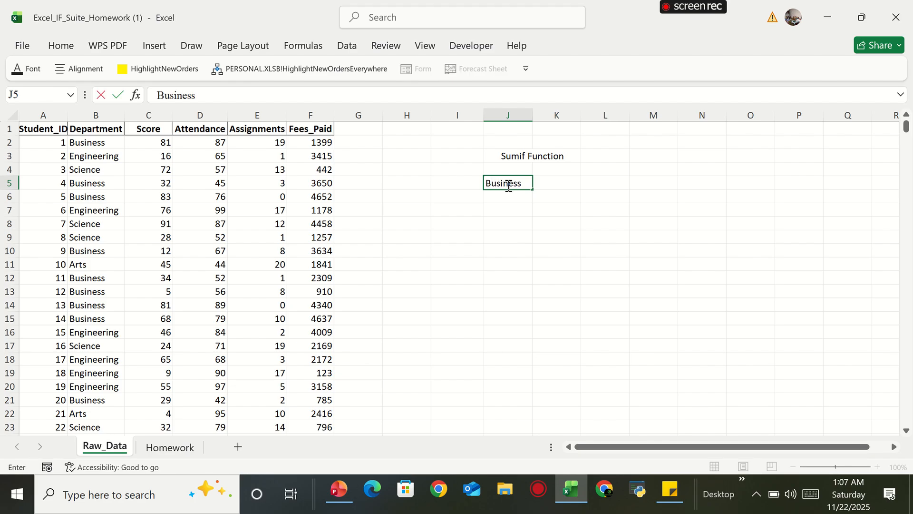
key(Return)
text(S)
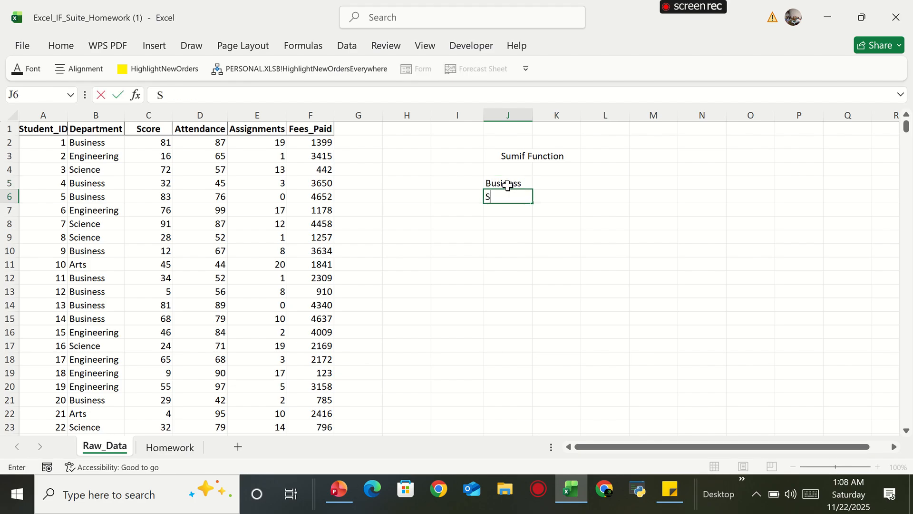
text(cience)
key(Return)
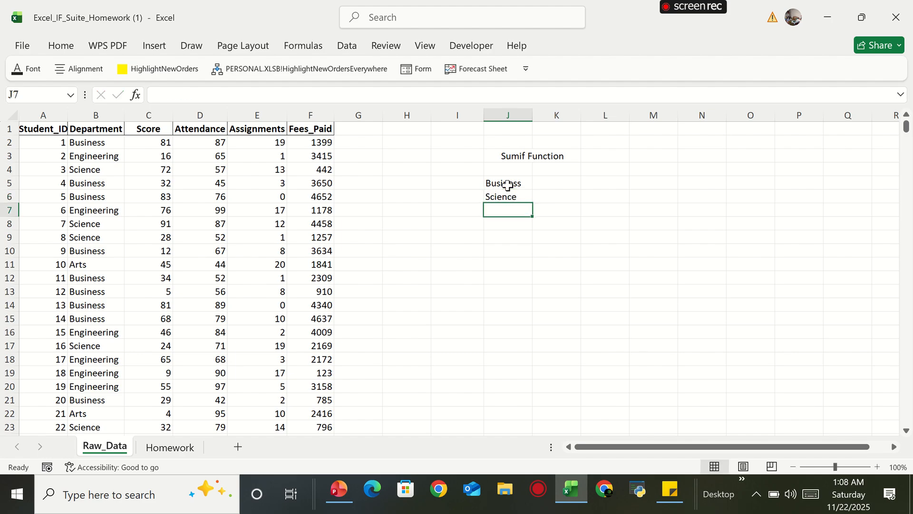
key(ctrl+z)
key(ctrl+z)
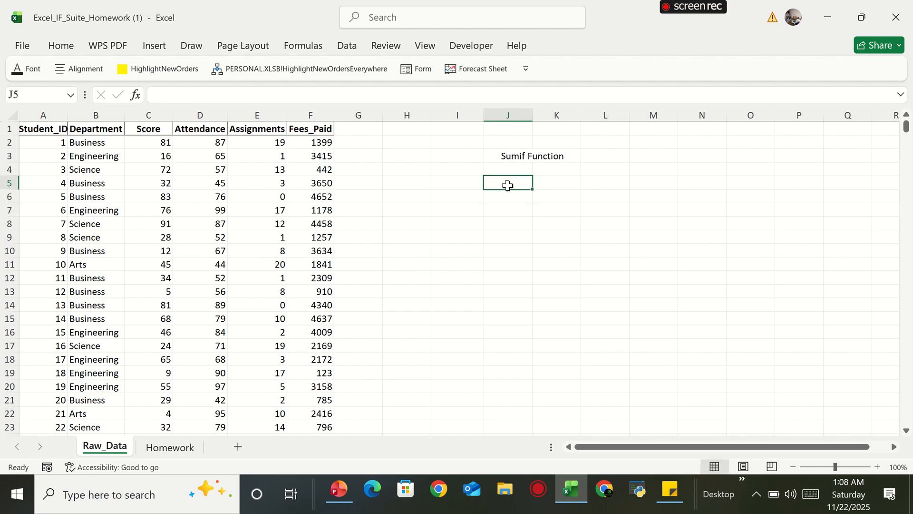
Step: Copy the department entries in B2:B1001
click(79, 143)
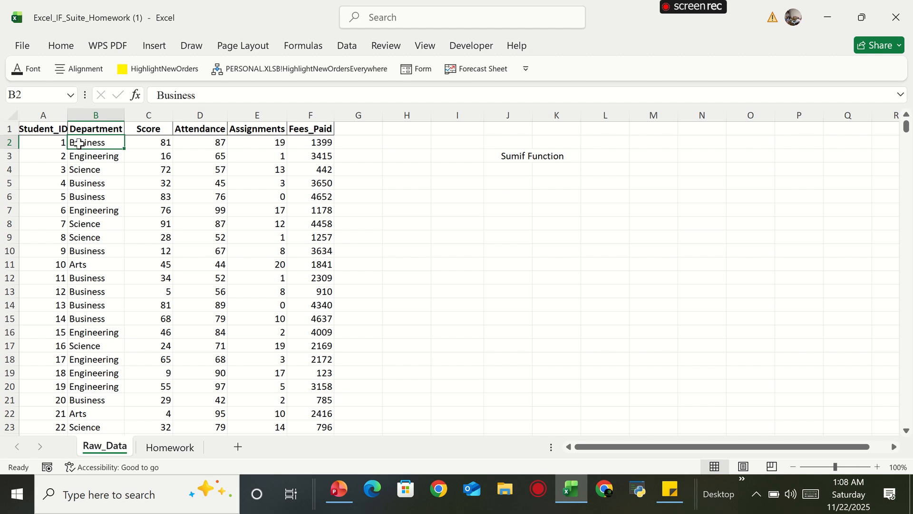
key(ctrl+shift+Down)
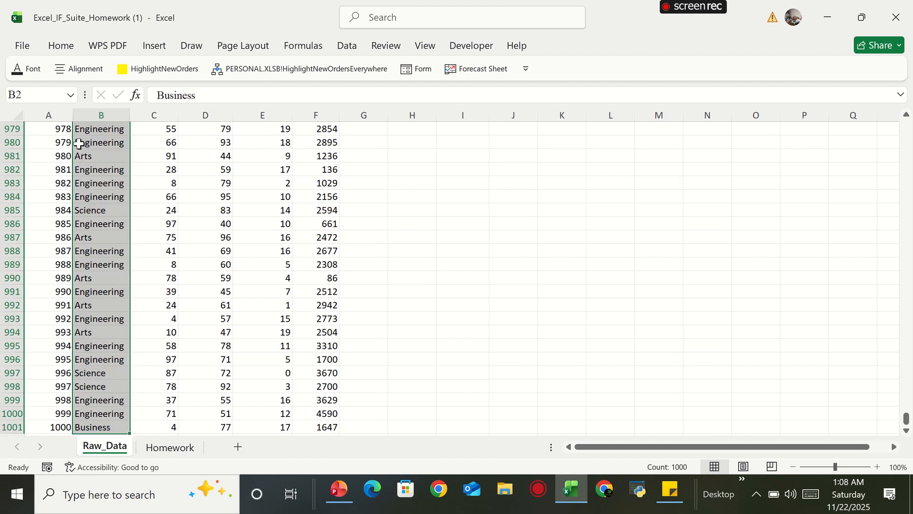
key(ctrl+c)
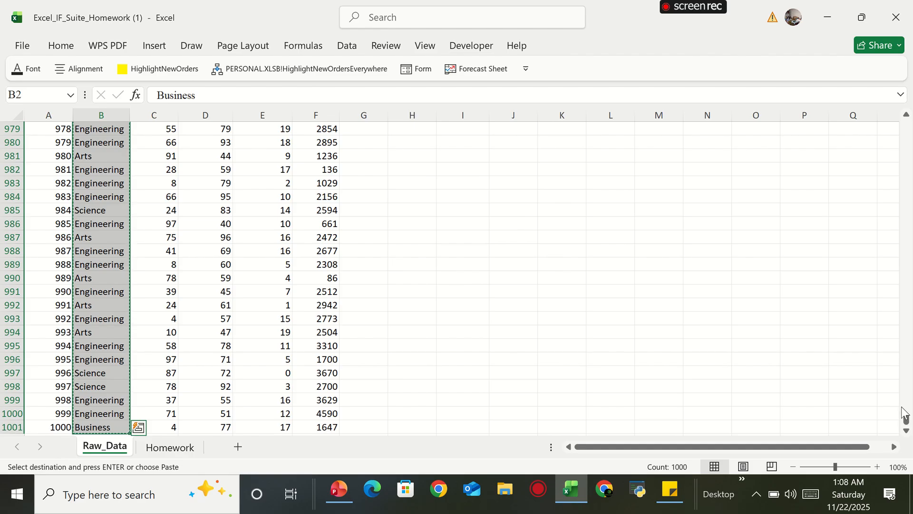
drag(906, 420, 908, 126)
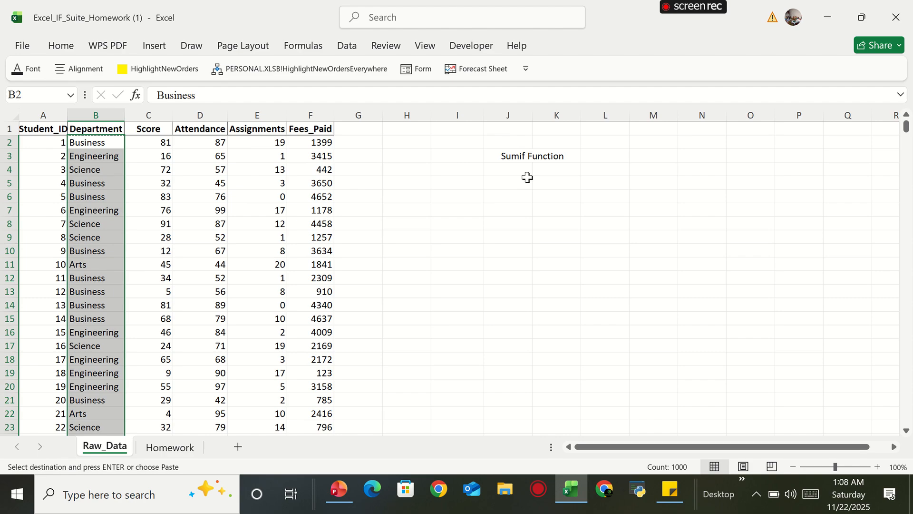
Step: Set up an Advanced Filter on the Department list B1:B1001 that copies unique records only to another location
click(506, 170)
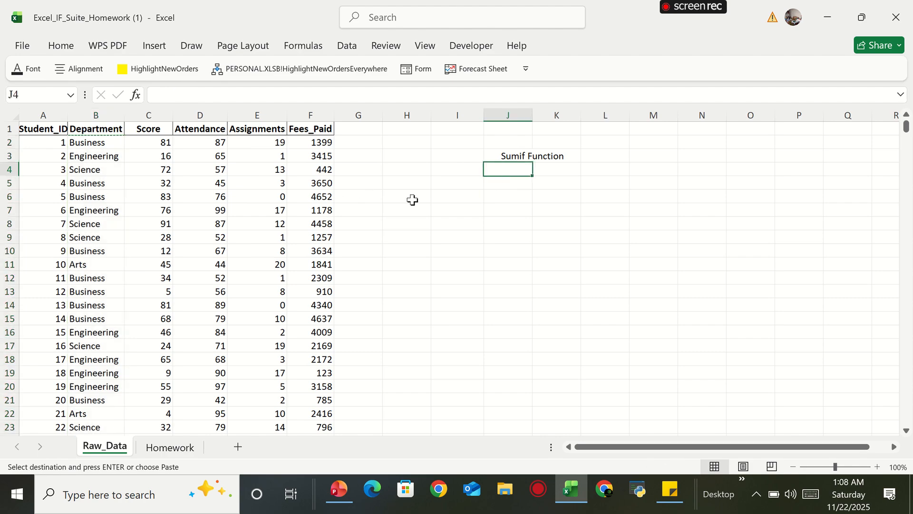
drag(491, 170, 492, 208)
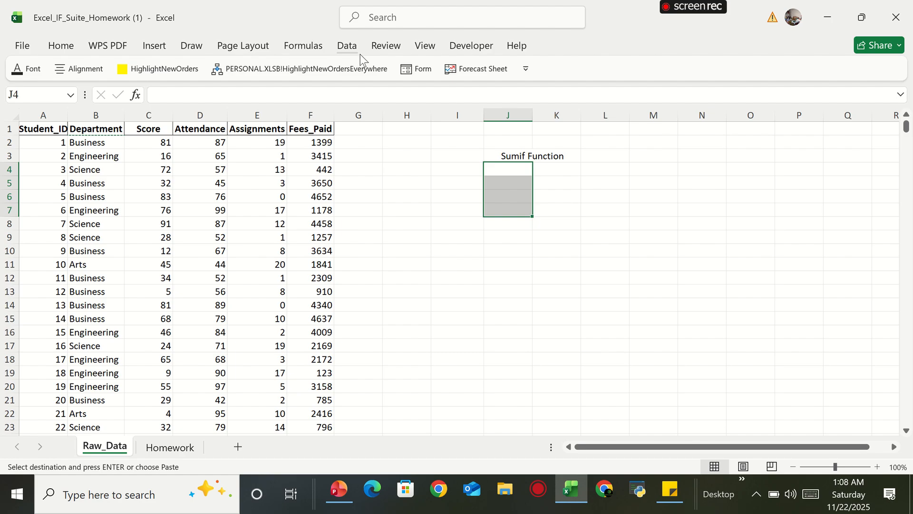
click(351, 47)
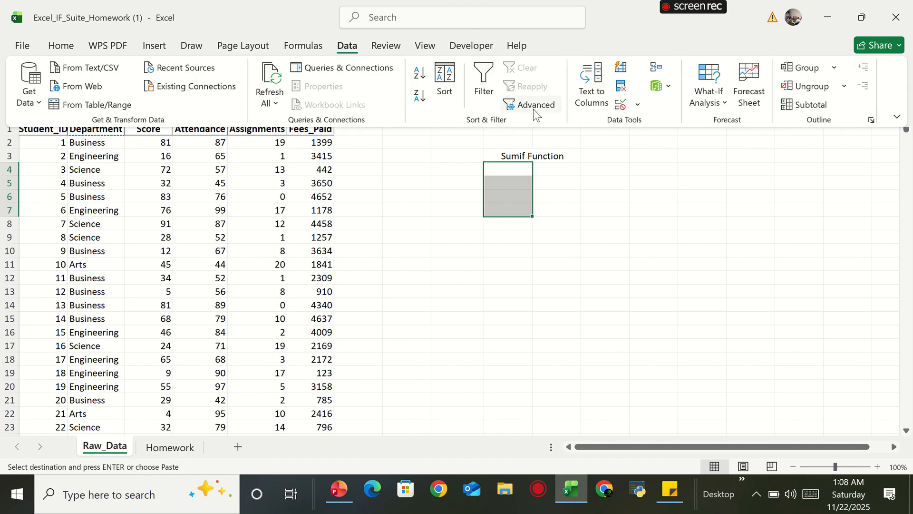
click(531, 105)
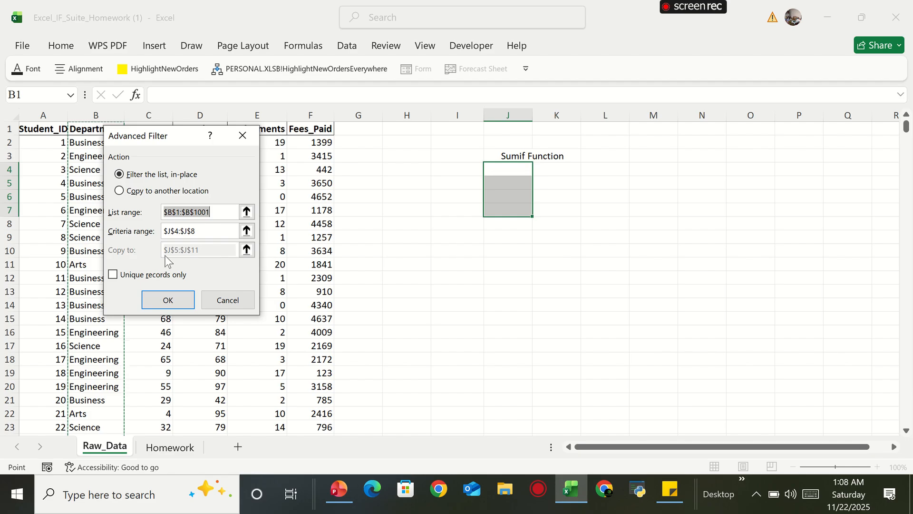
click(113, 275)
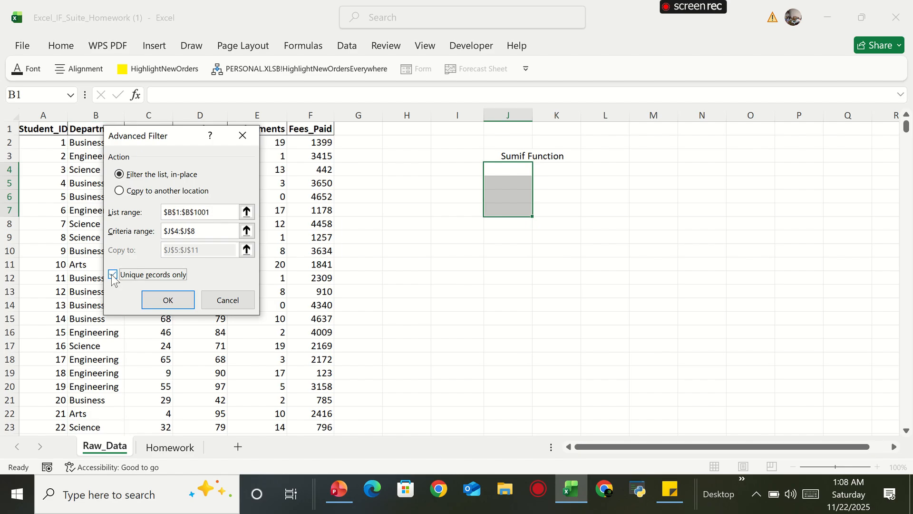
click(123, 189)
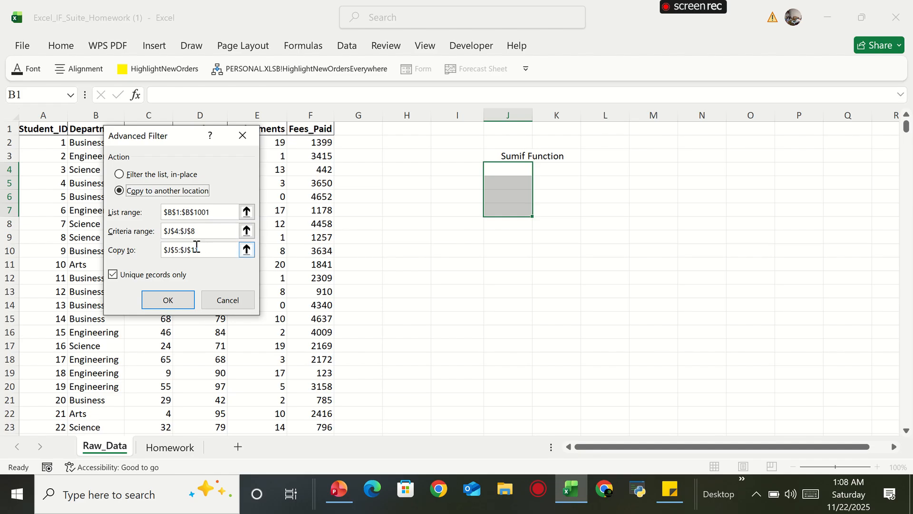
Step: Set the filter's copy destination to J4:J7 and run it, allowing the copied rows to extend past that range
drag(202, 250, 145, 254)
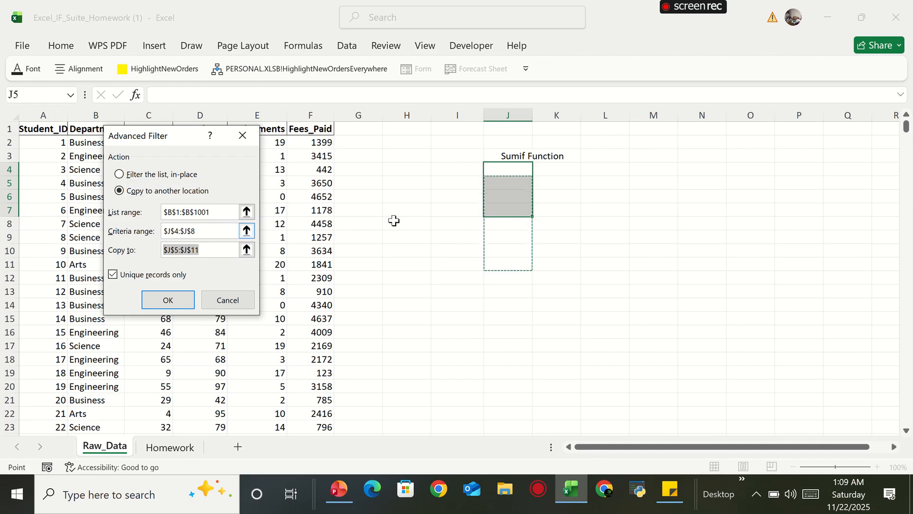
click(496, 175)
drag(496, 174, 499, 211)
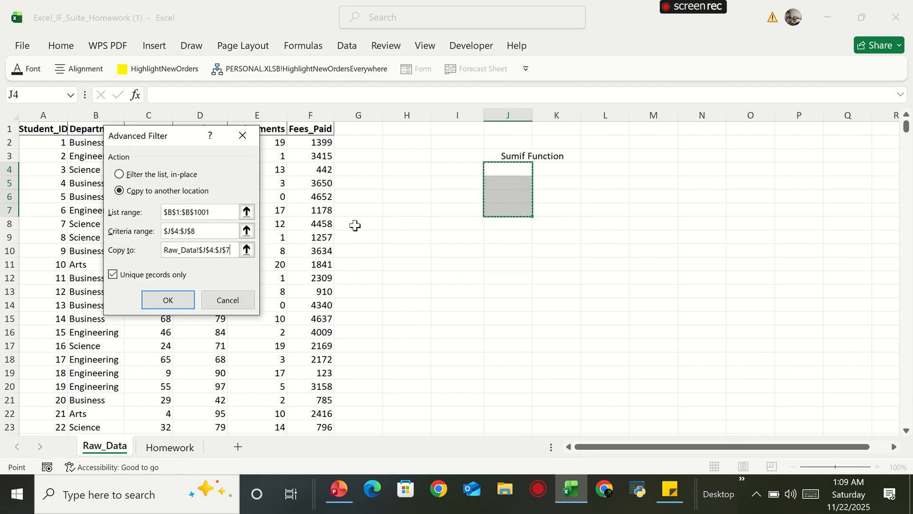
click(162, 300)
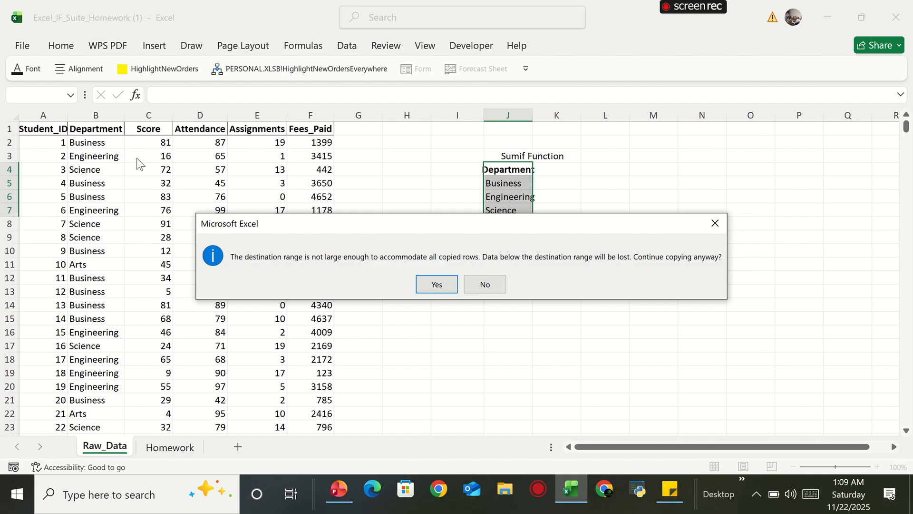
click(438, 288)
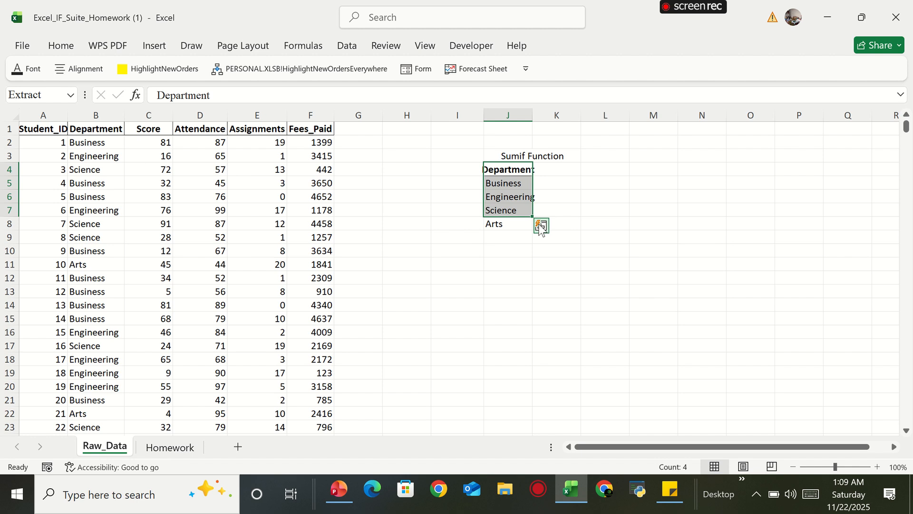
Step: Delete the Department header in J4 above the extracted unique names
click(498, 222)
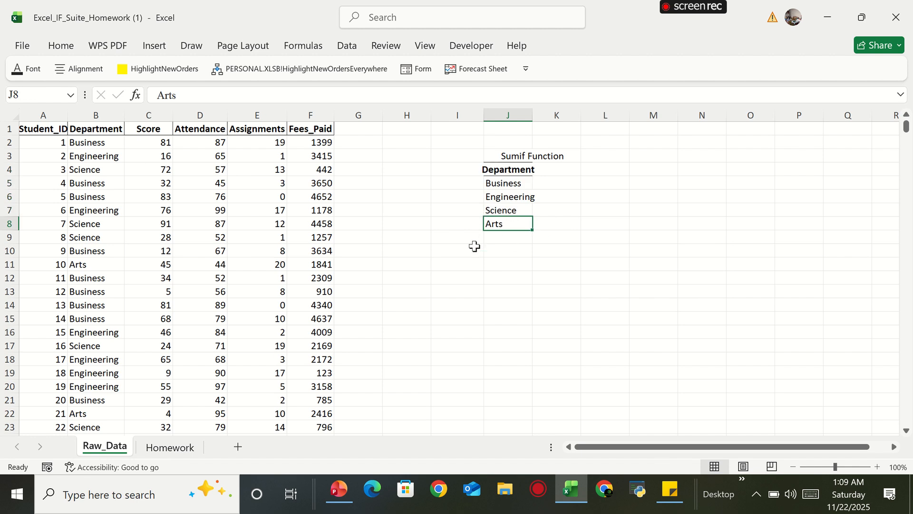
click(477, 170)
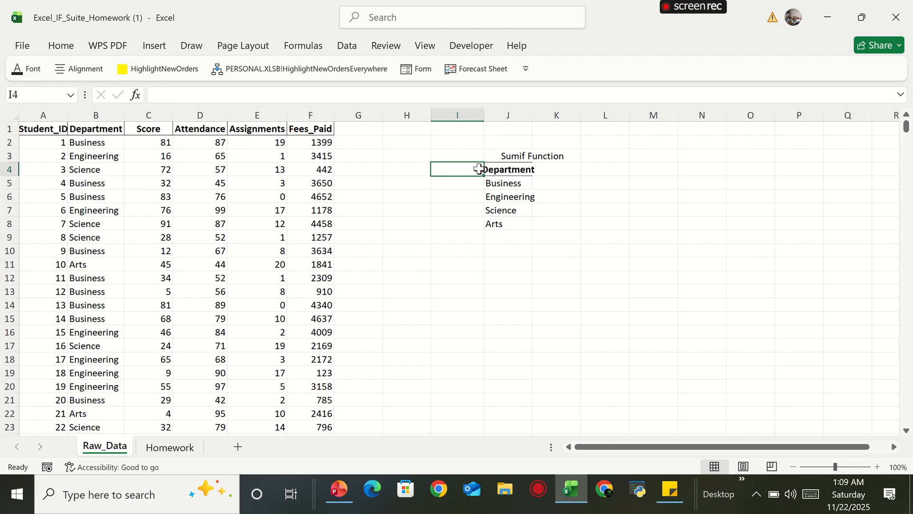
click(428, 235)
click(486, 170)
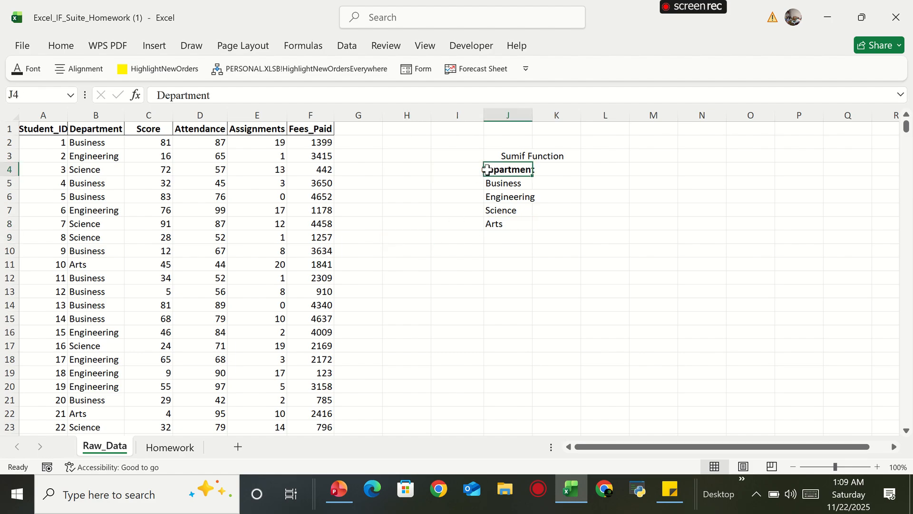
key(Delete)
click(593, 321)
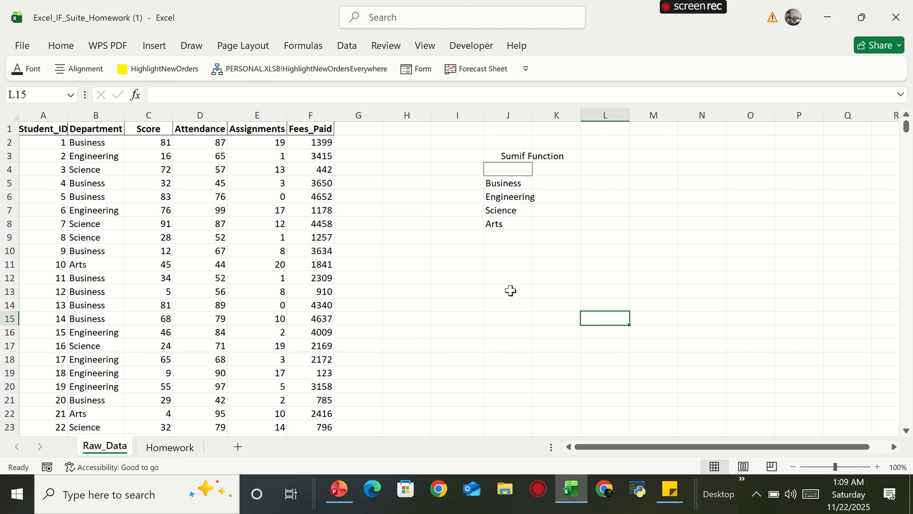
Step: Clear the leftover header border in J4 by filling blank cell I4 across to K4
click(464, 170)
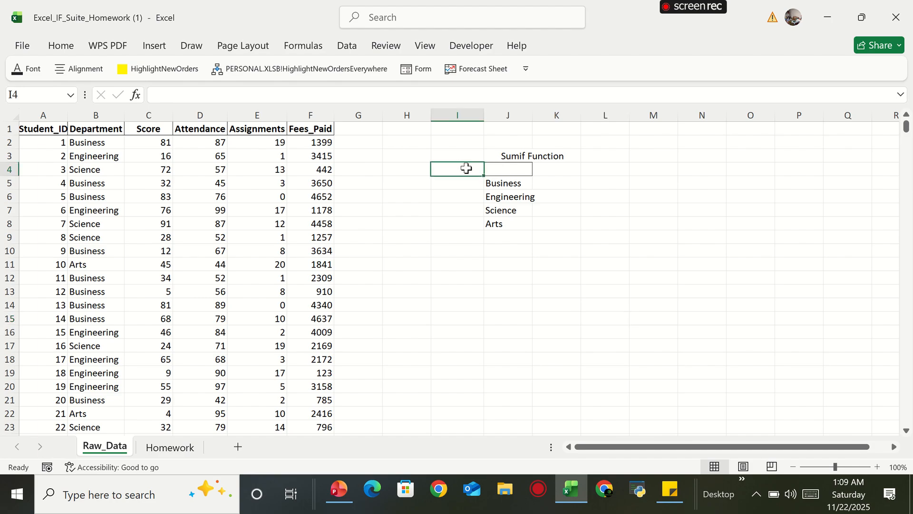
drag(482, 176, 560, 177)
click(631, 277)
click(503, 252)
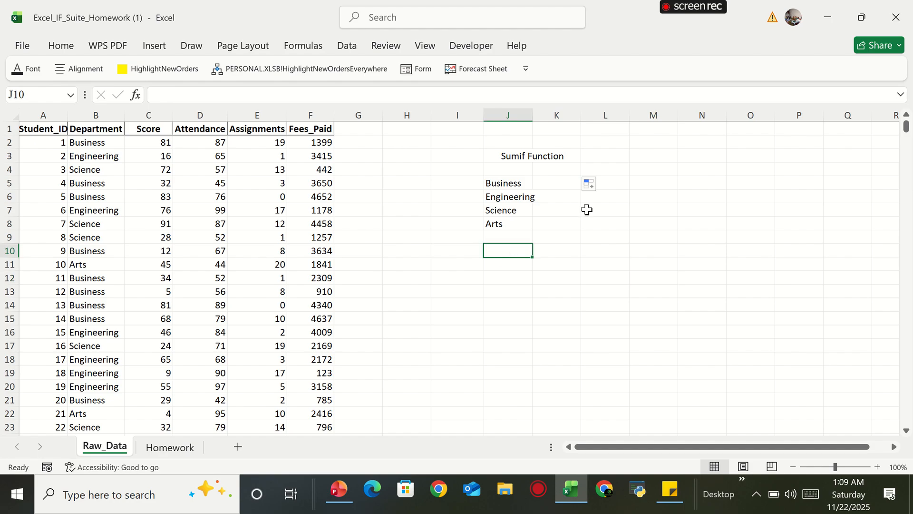
Step: Open the Homework sheet to review the list of function tasks
click(542, 184)
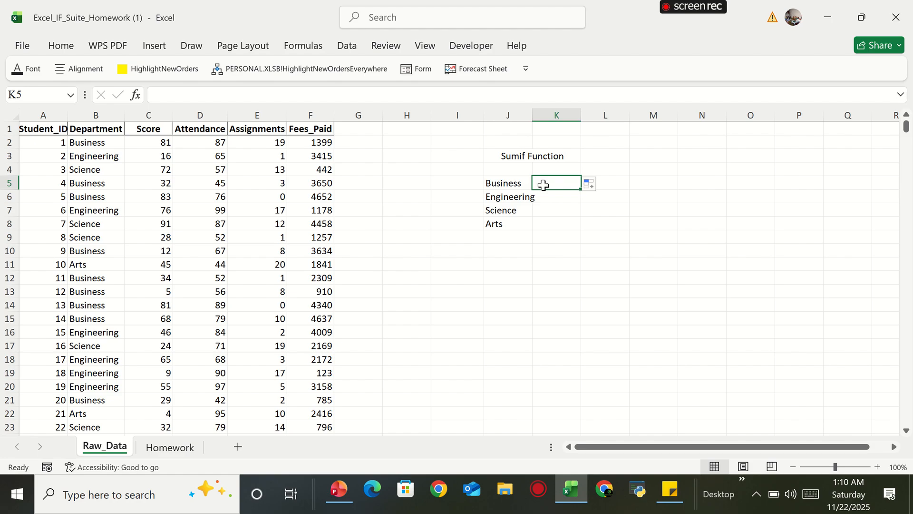
click(157, 445)
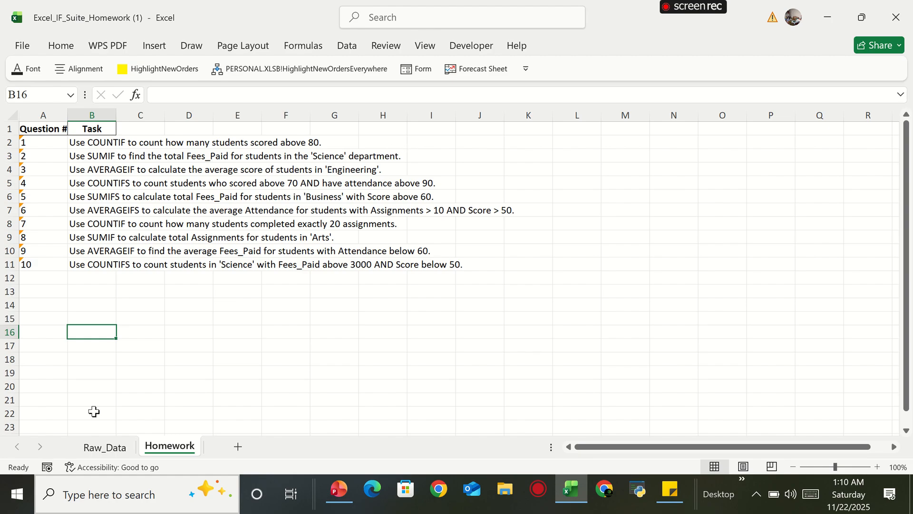
Step: In K5 of the Raw_Data sheet, start a SUMIF formula with the Department values B2:B1001 as its range
click(102, 447)
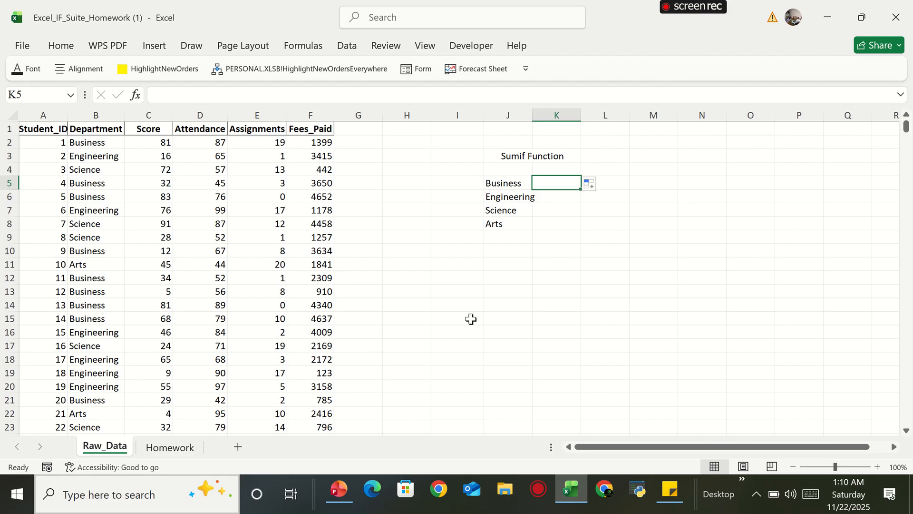
text(=)
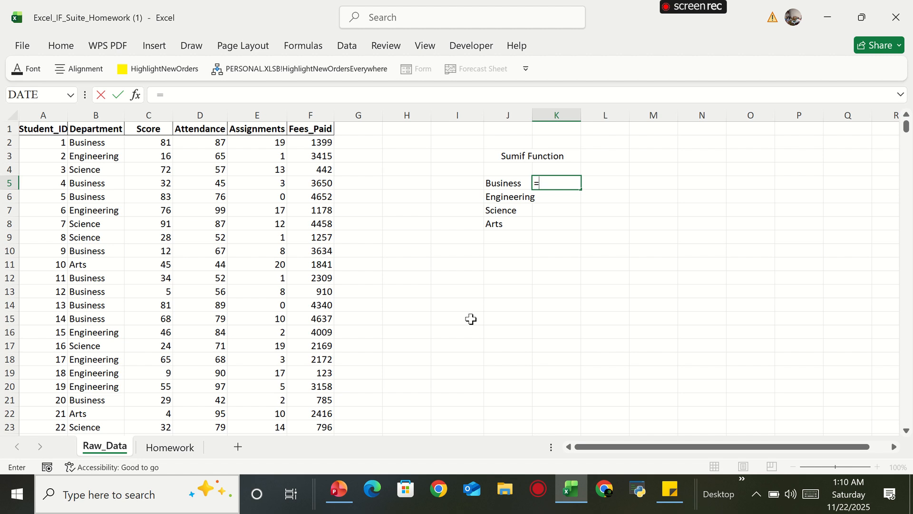
text(sumif)
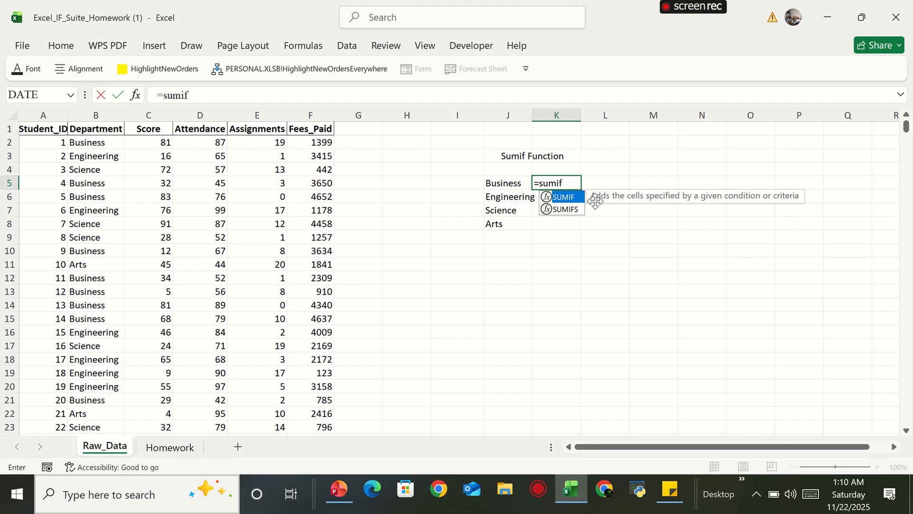
double_click(565, 197)
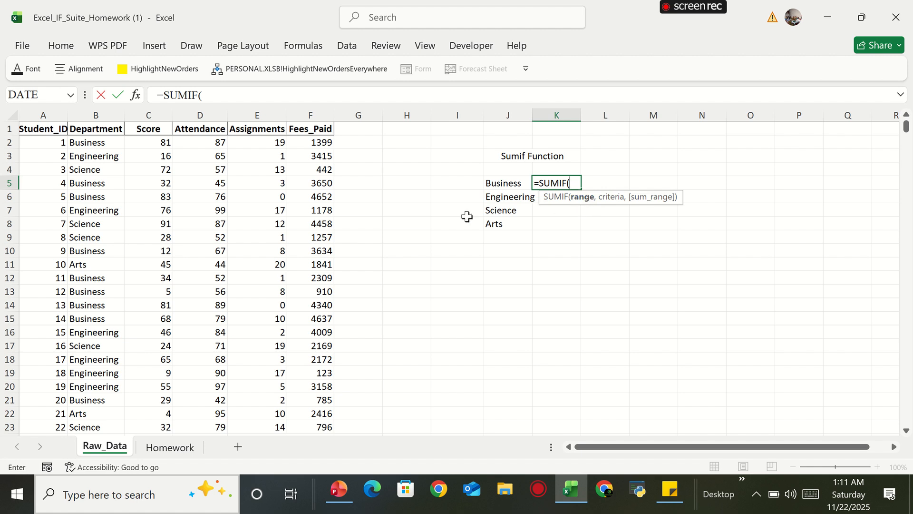
click(87, 143)
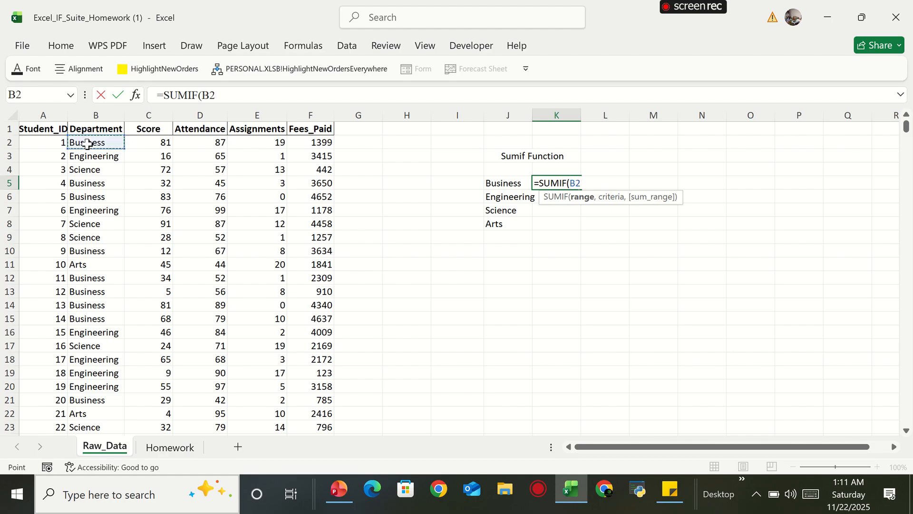
key(ctrl+shift+Down)
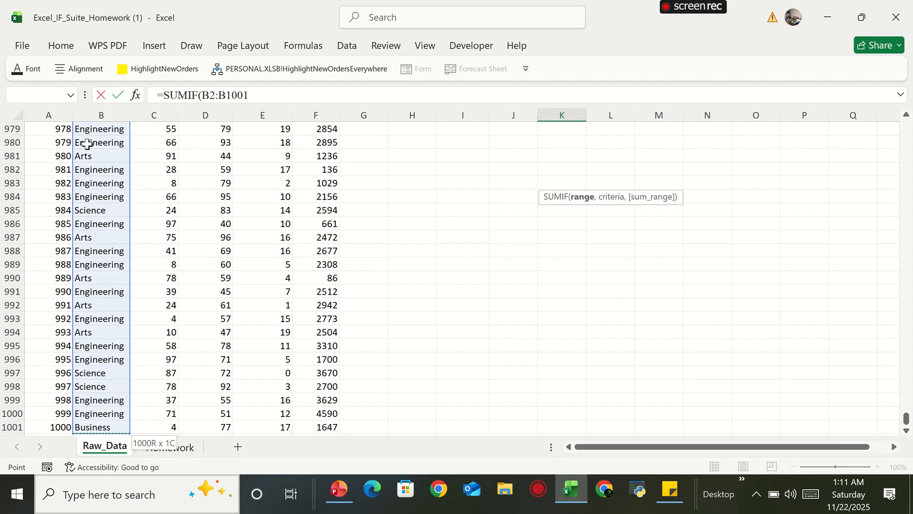
text(,)
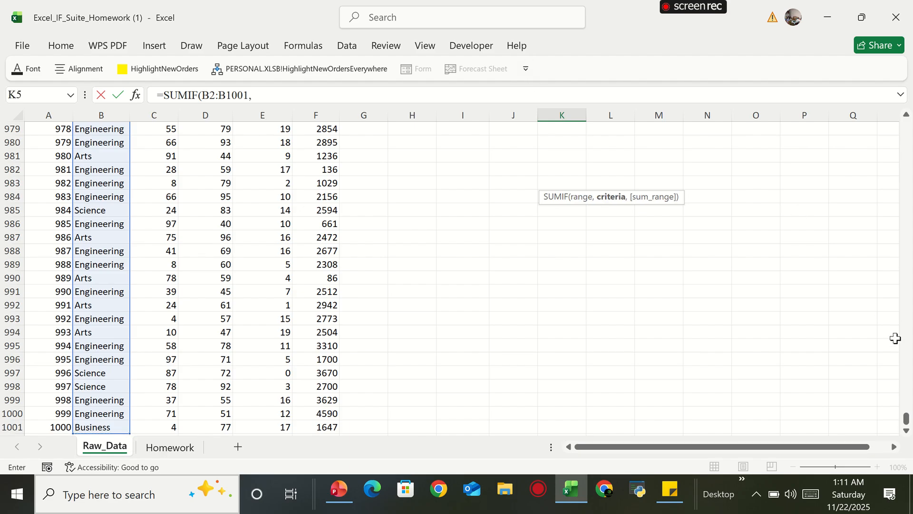
Step: Complete the K5 SUMIF formula with J5 as the criteria and Fees_Paid values F2:F1001 as the sum range
drag(906, 418, 878, 107)
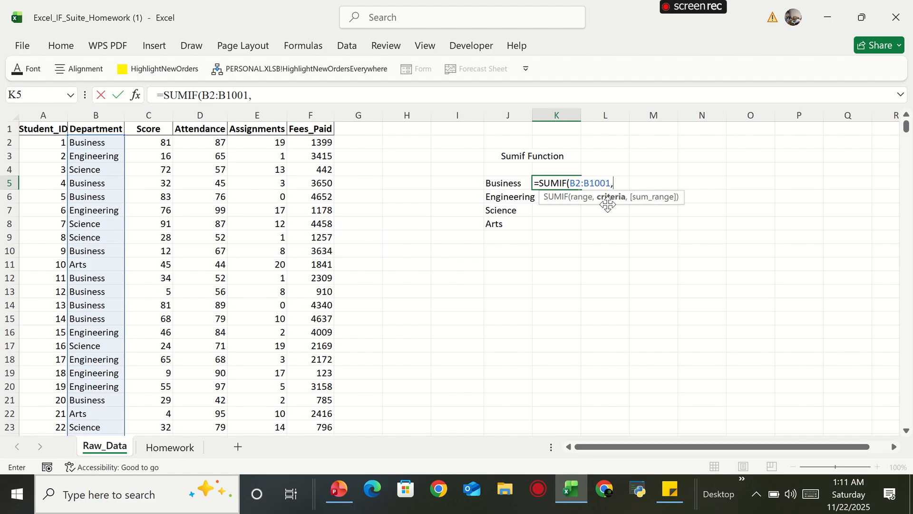
click(505, 187)
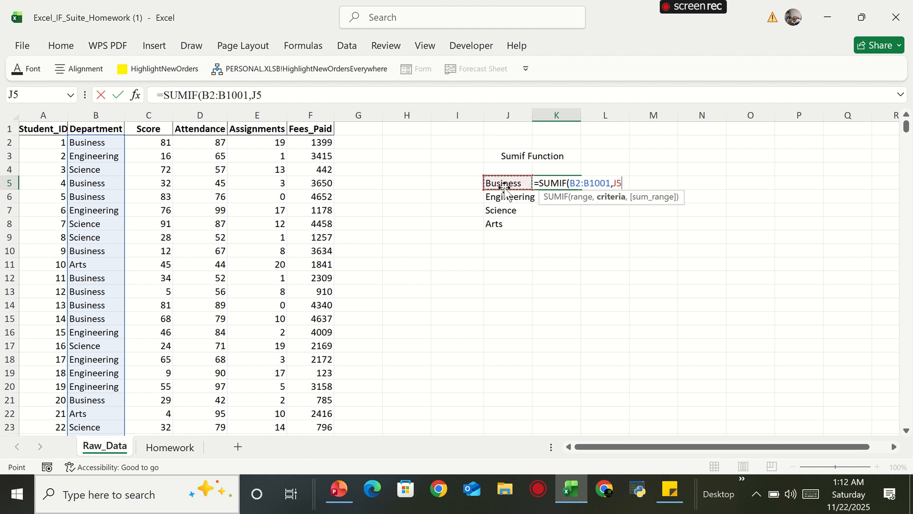
text(,)
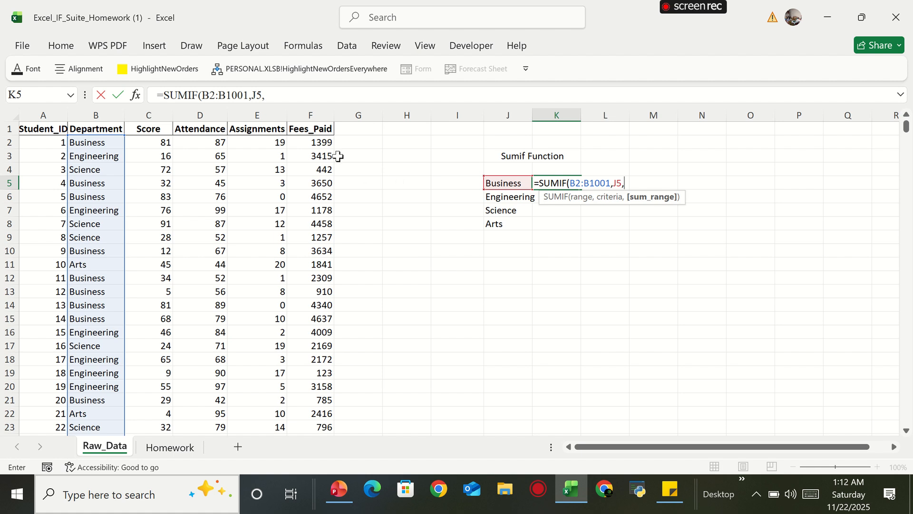
click(322, 144)
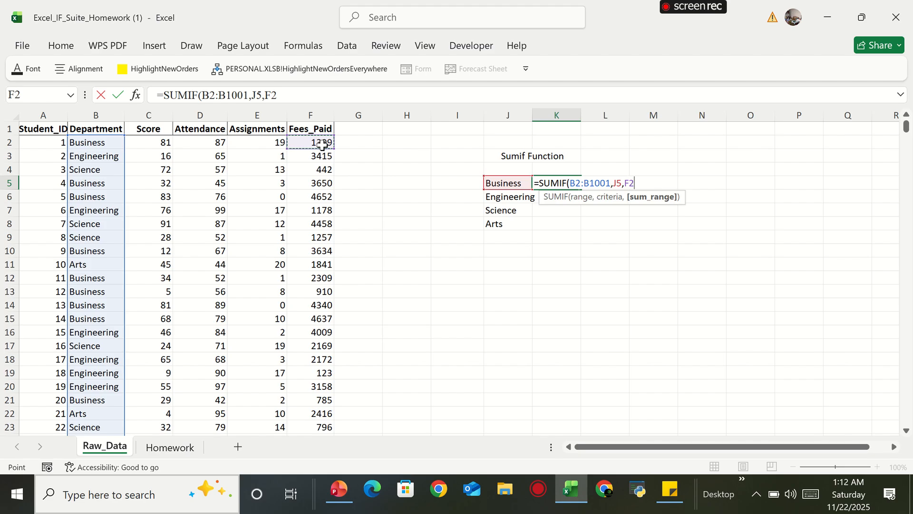
key(ctrl+shift+Down)
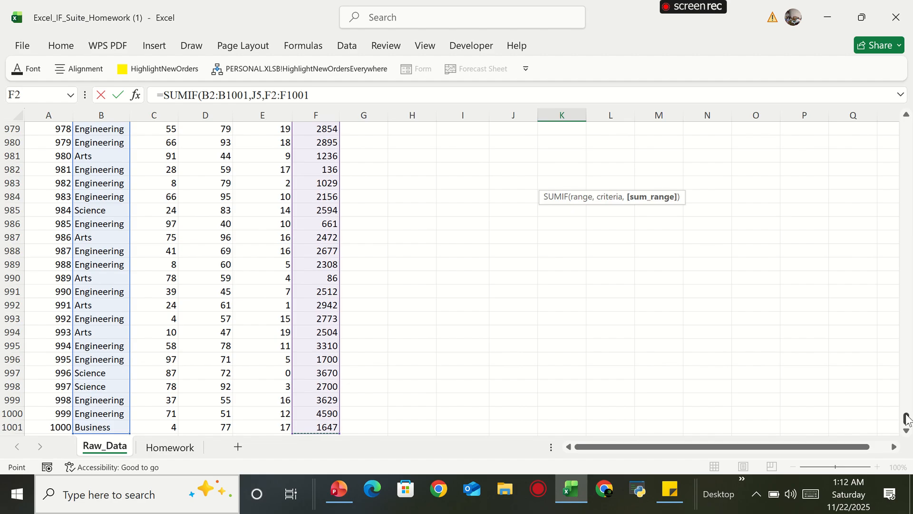
drag(906, 418, 903, 119)
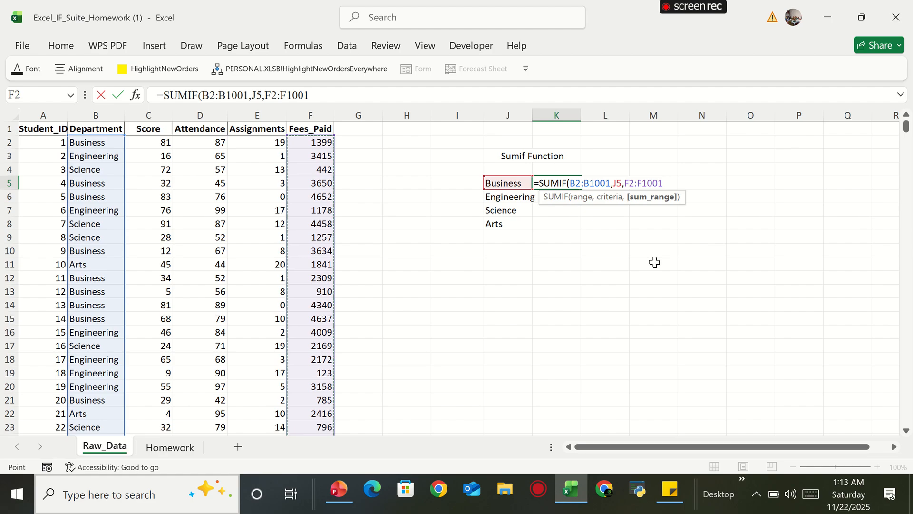
text())
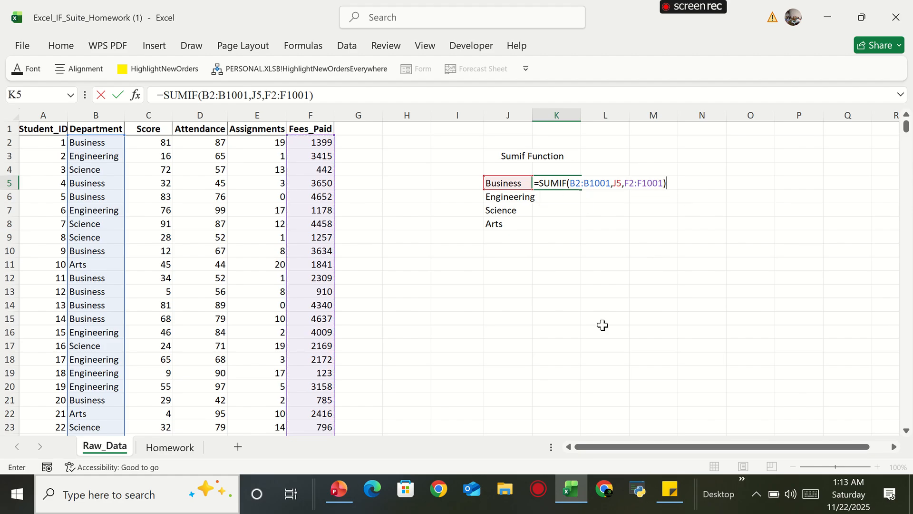
key(Return)
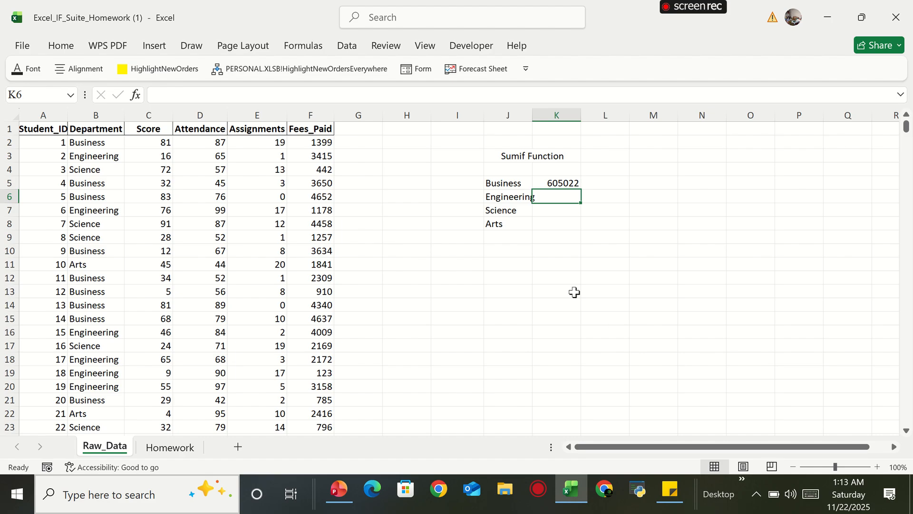
Step: Fill the SUMIF formula from K5 down to K8 for the Engineering, Science and Arts departments
click(547, 185)
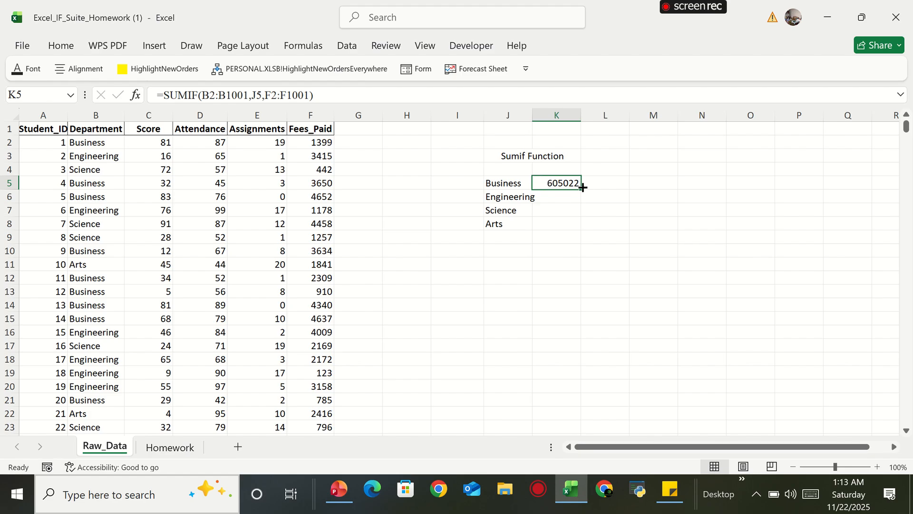
drag(582, 188, 575, 225)
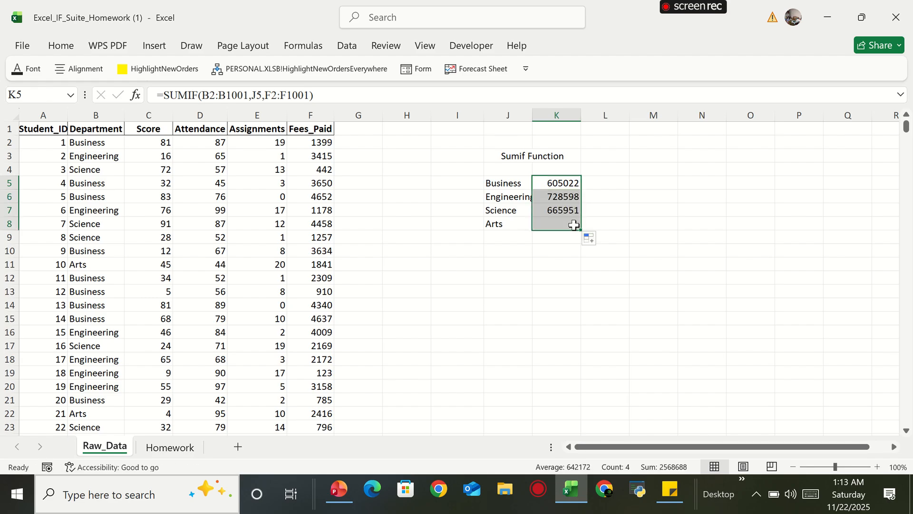
click(715, 249)
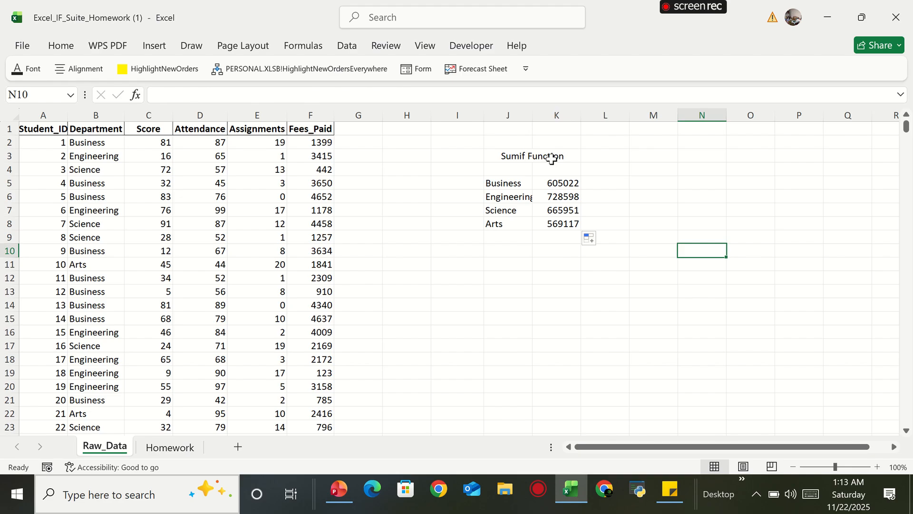
Step: Inspect the range and criteria references in the Business SUMIF formula in K5, leaving the formula as it is
click(558, 185)
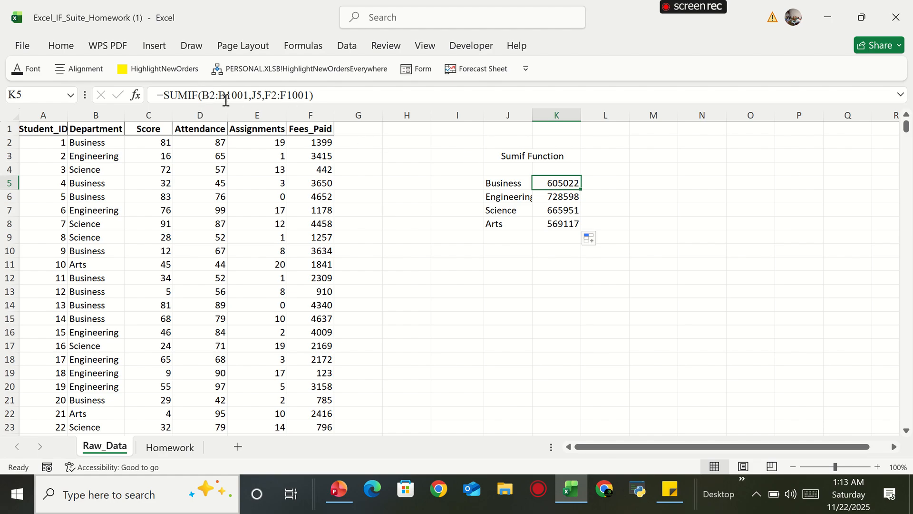
click(212, 94)
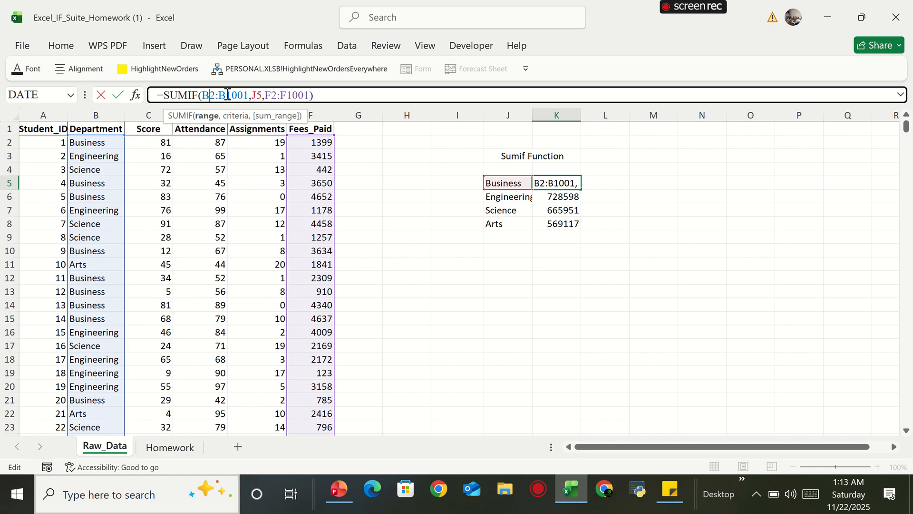
click(261, 95)
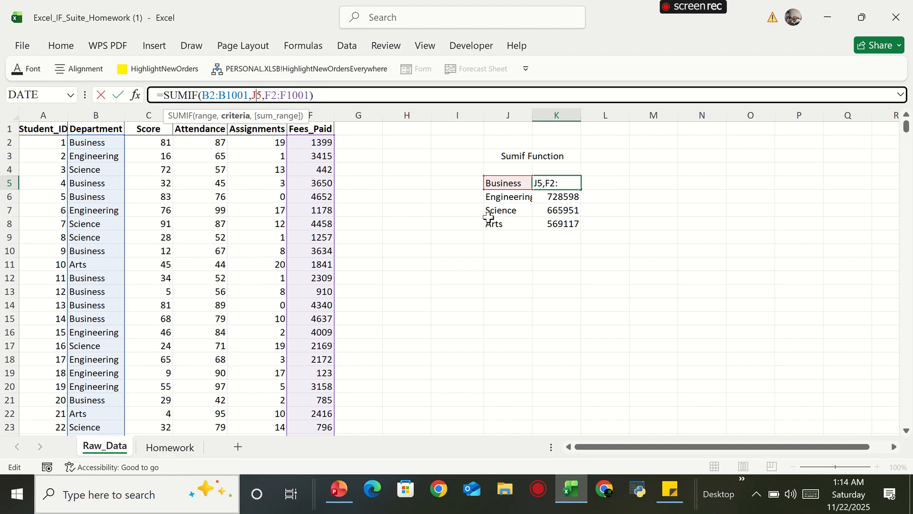
key(Return)
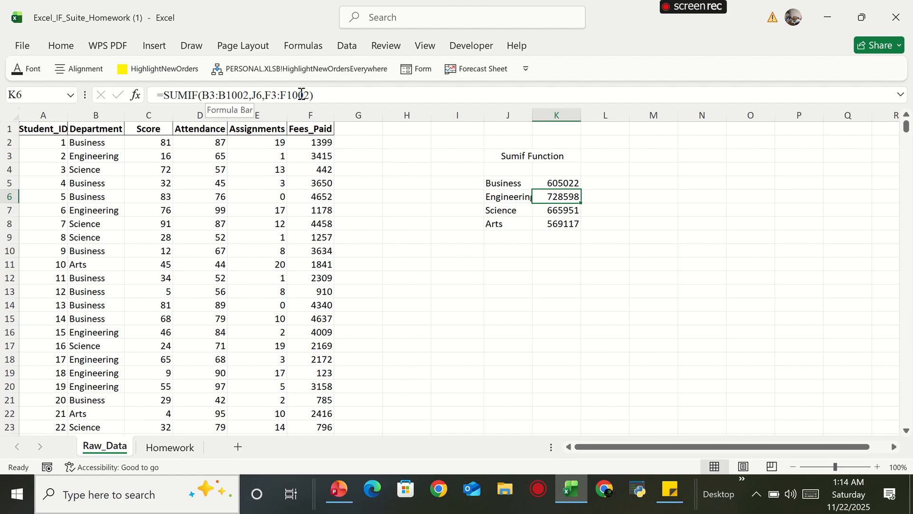
Step: Make the criteria range in the K5 SUMIF formula absolute as $B$2:$B$1001
click(559, 182)
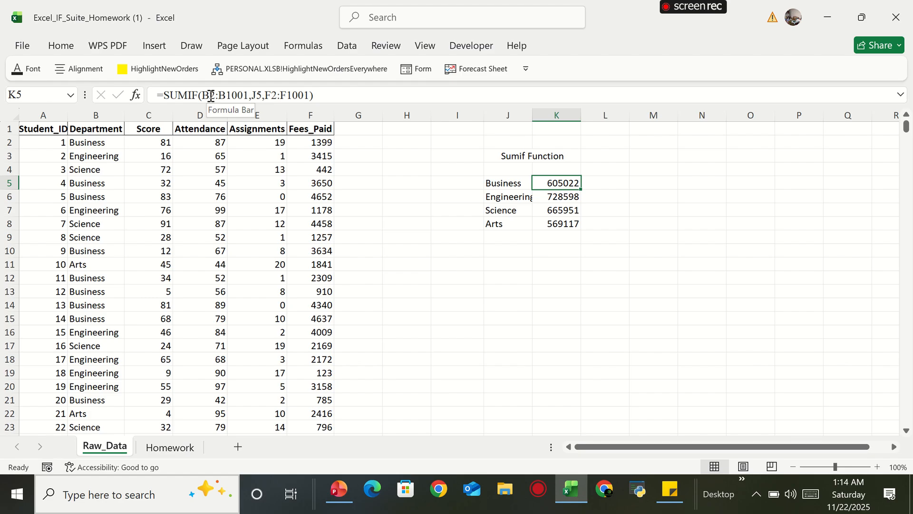
click(210, 95)
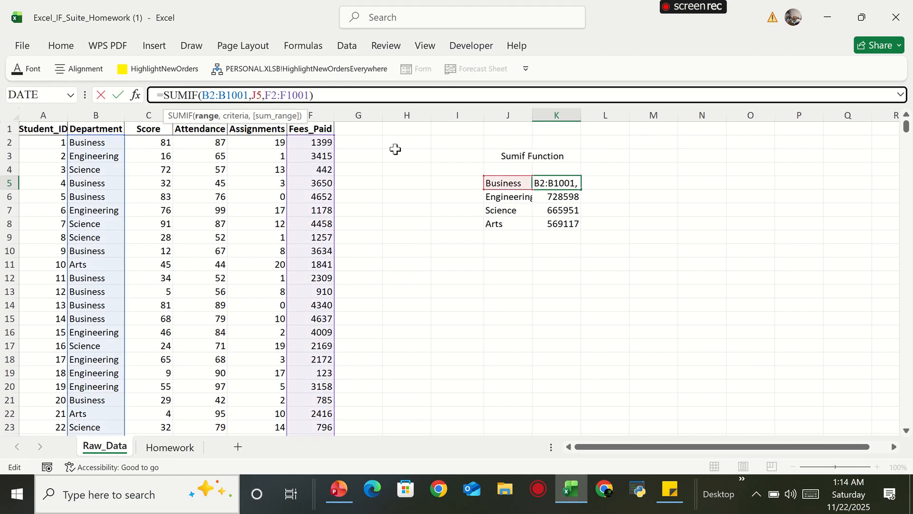
text($)
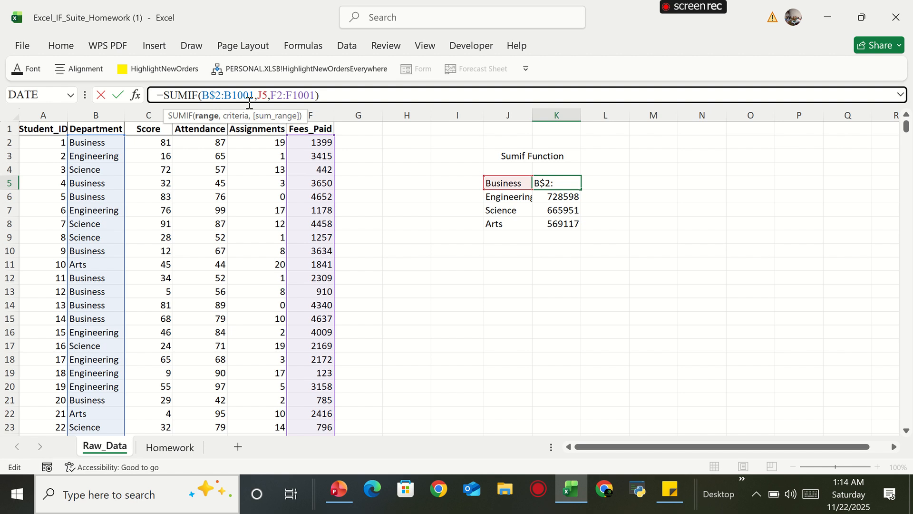
click(230, 94)
text($)
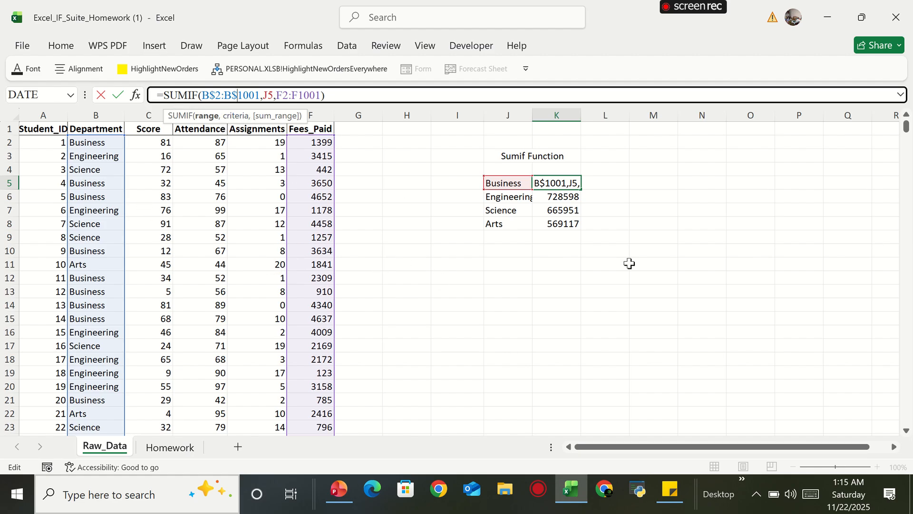
click(201, 95)
text(%)
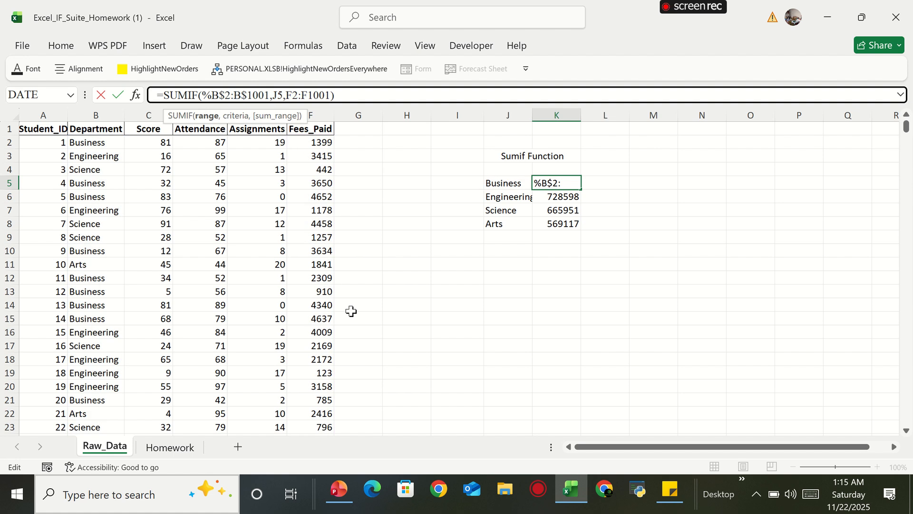
key(Delete)
text($)
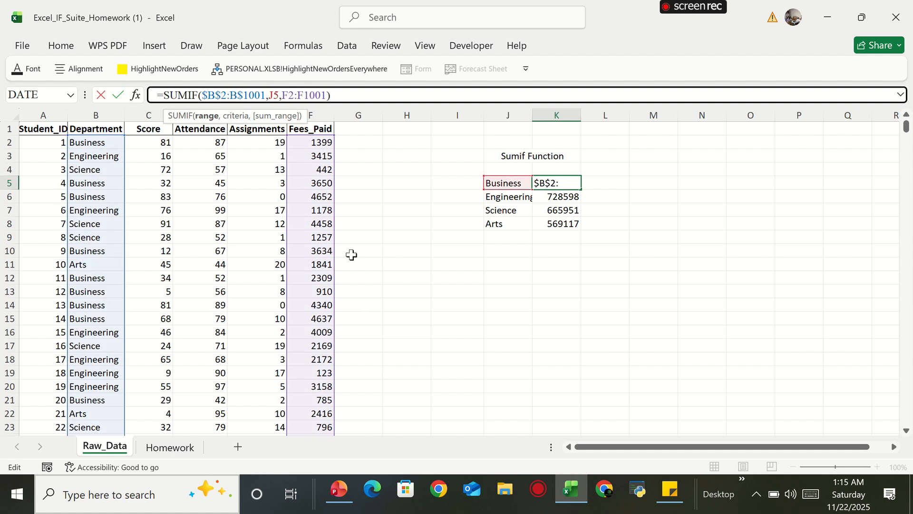
click(230, 96)
text($)
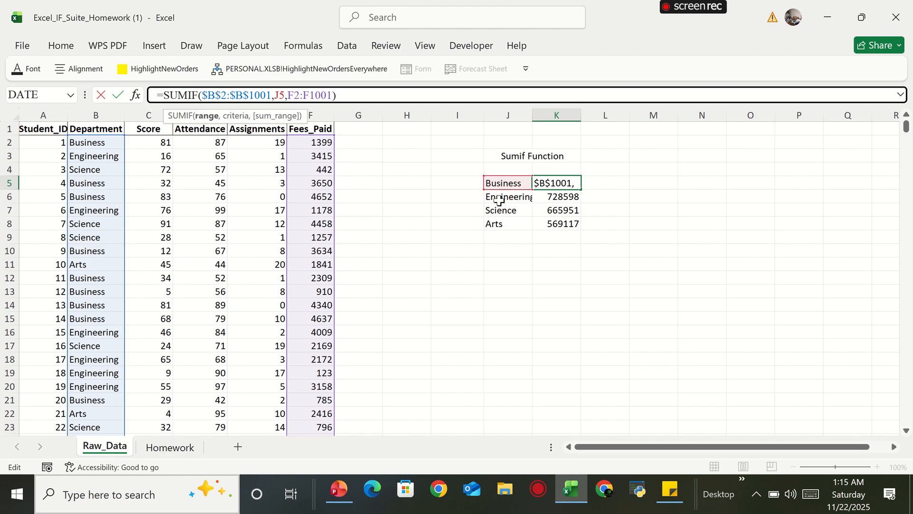
Step: Make the sum range in the K5 formula absolute as $F$2:$F$1001 and commit the formula
click(287, 95)
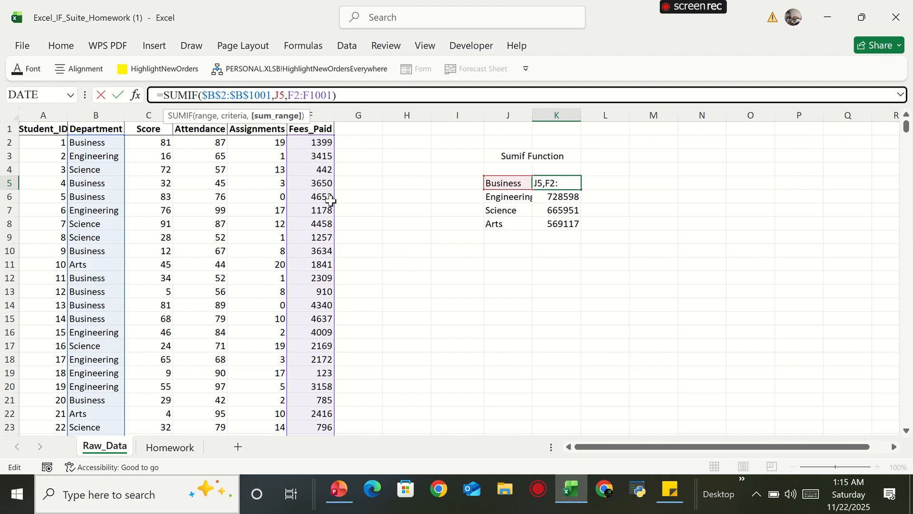
key(F4)
key(F4)
key(F4)
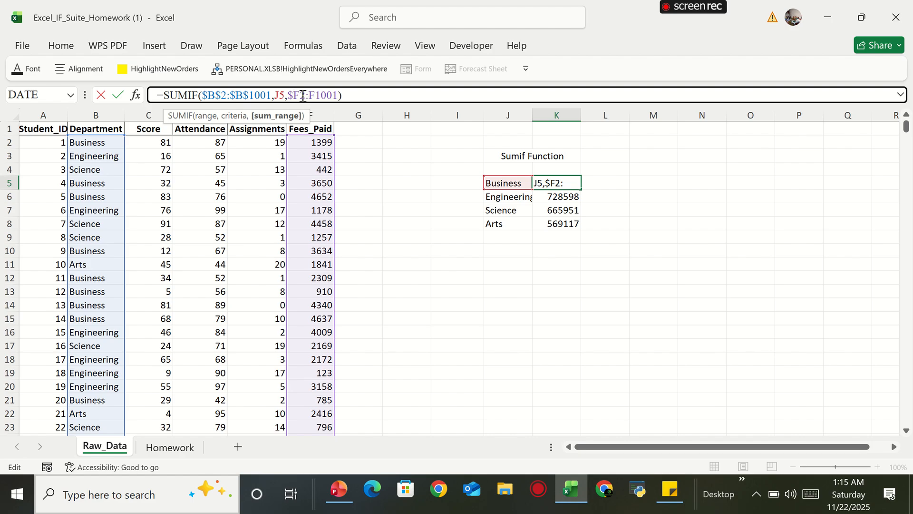
text($)
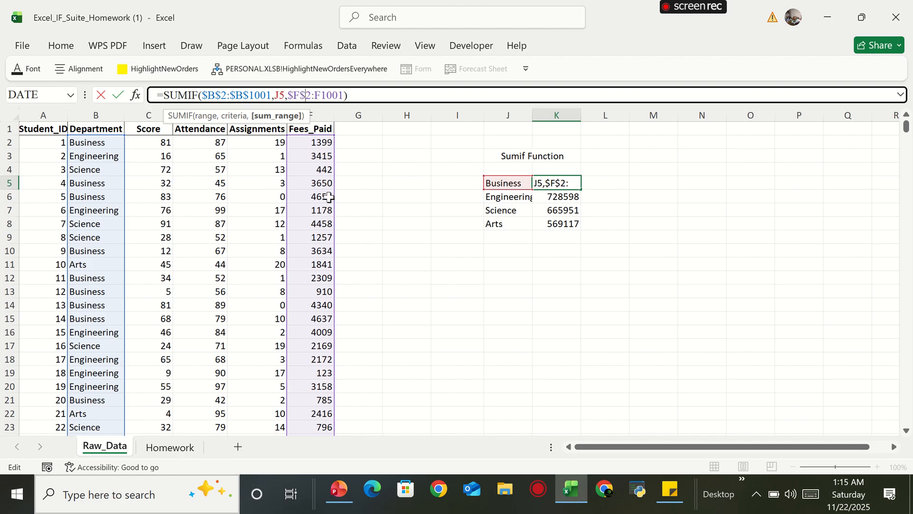
click(316, 94)
text($)
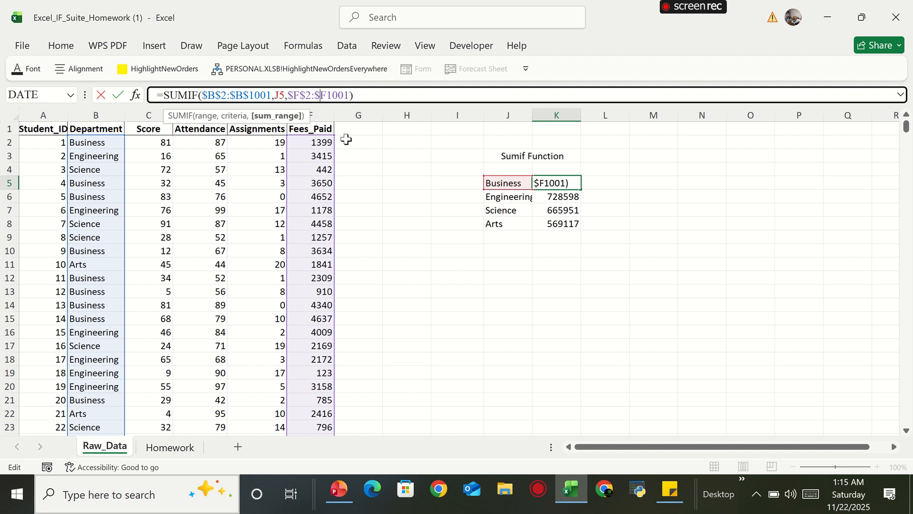
click(329, 95)
text($)
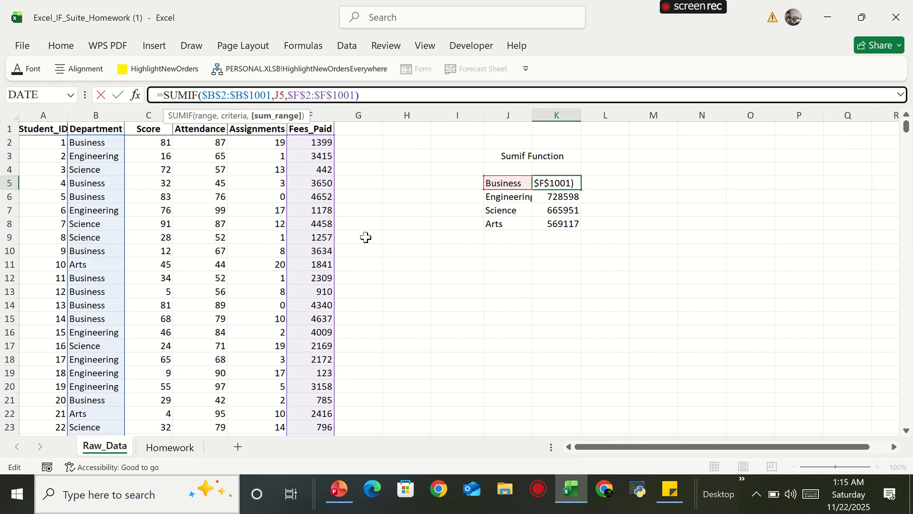
key(Return)
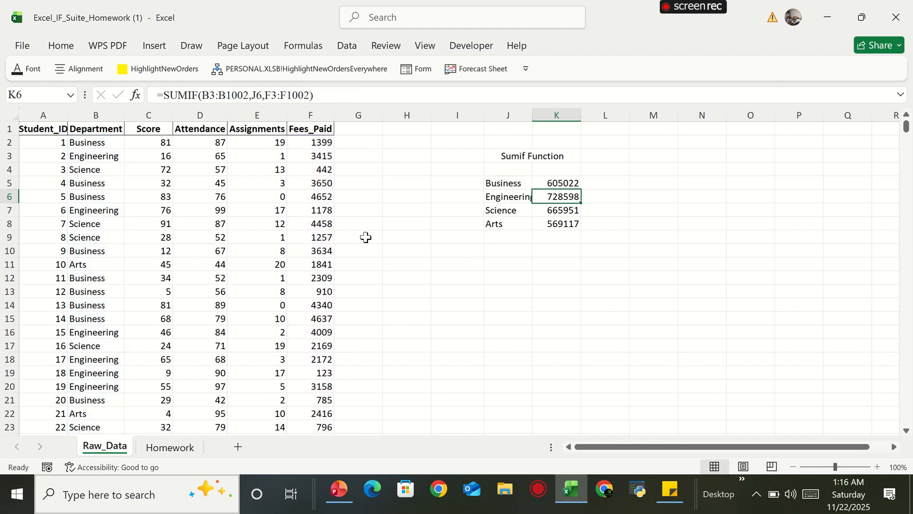
Step: Fill the absolute-range SUMIF formula from K5 down to K8 and check the copied formula in the Science row
click(551, 181)
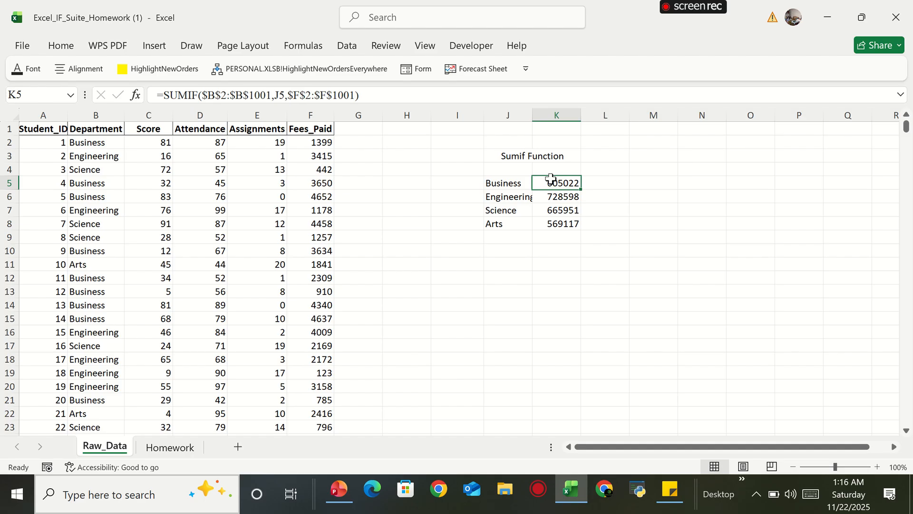
drag(581, 188, 580, 227)
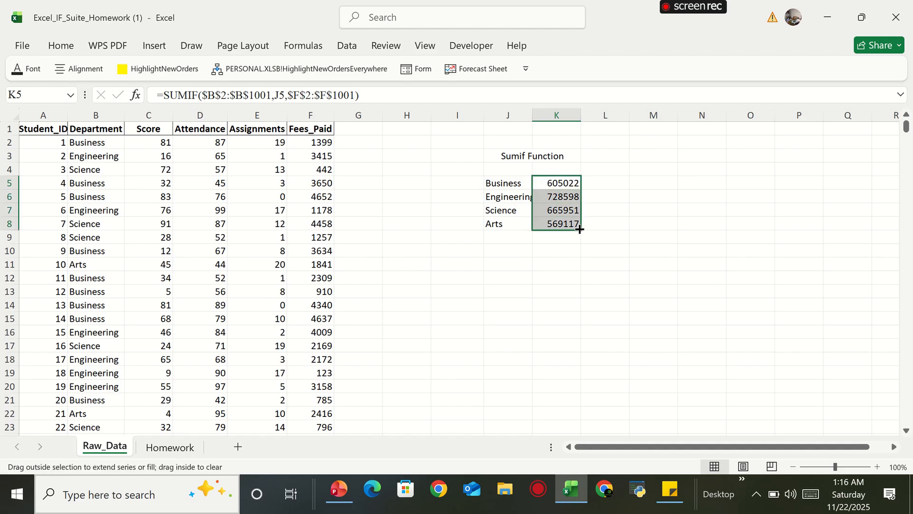
click(535, 283)
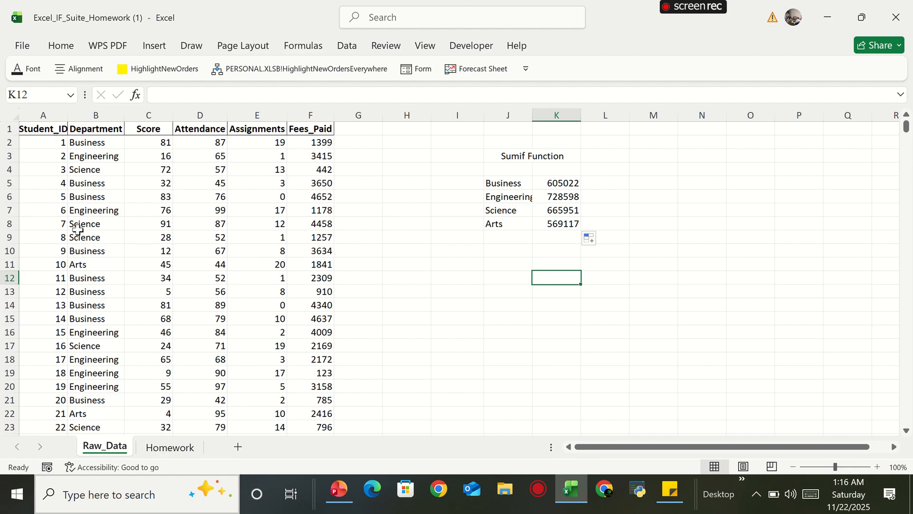
click(85, 142)
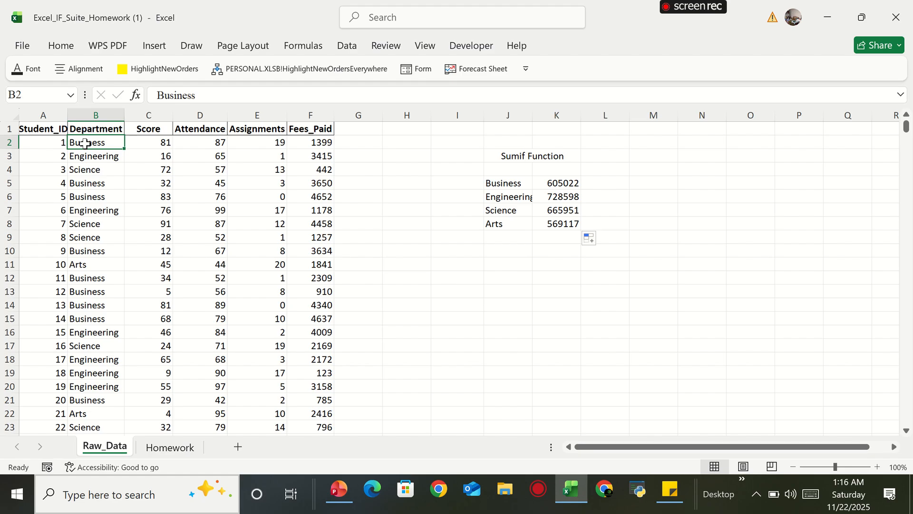
click(561, 211)
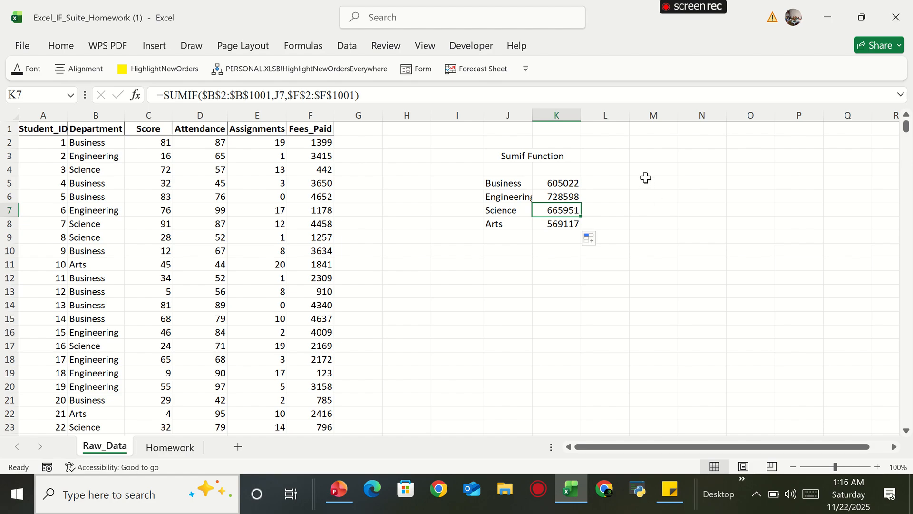
Step: Enter the heading "Countif Function" in M3
click(636, 161)
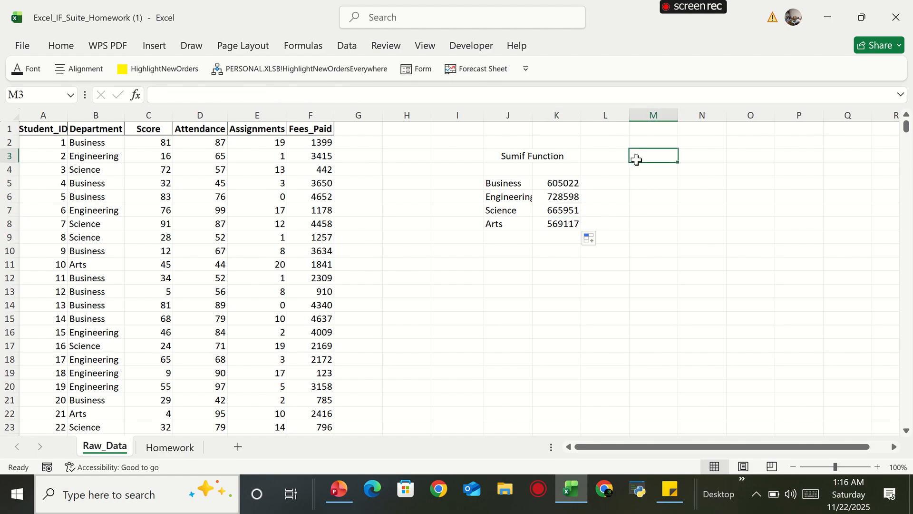
text(ountif)
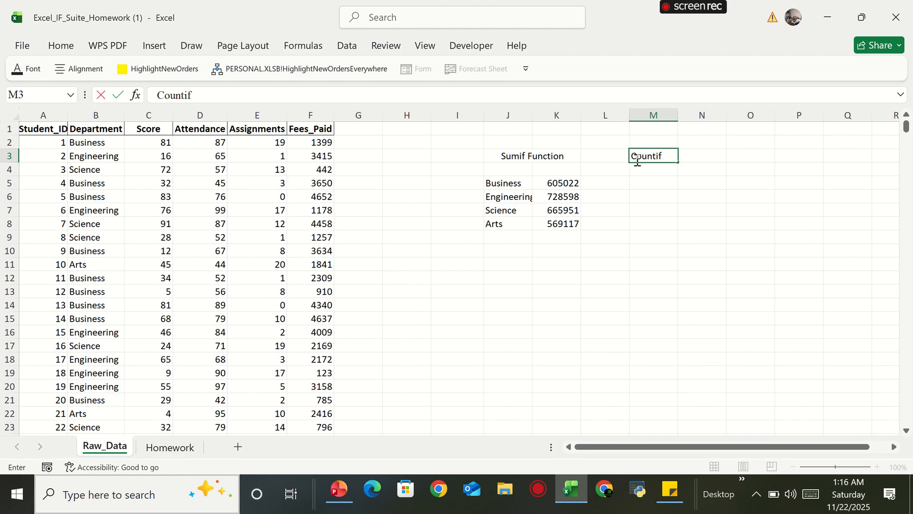
text( Function)
key(Return)
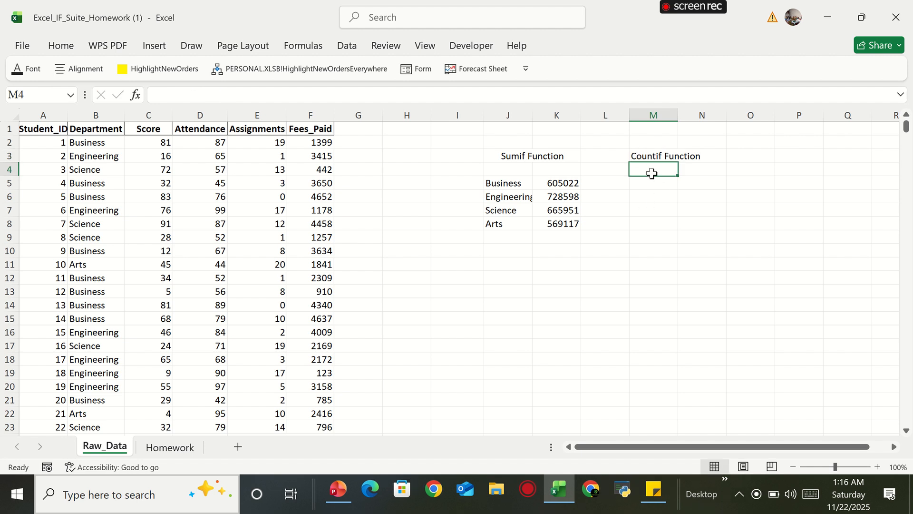
Step: Copy the four department names from J5:J8 into M5:M8 under the Countif Function heading
click(648, 182)
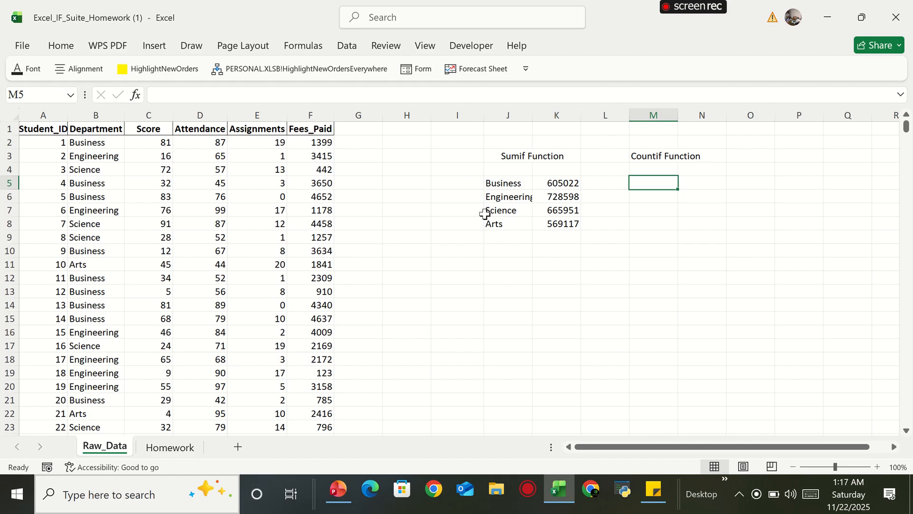
drag(485, 183, 492, 224)
key(ctrl+c)
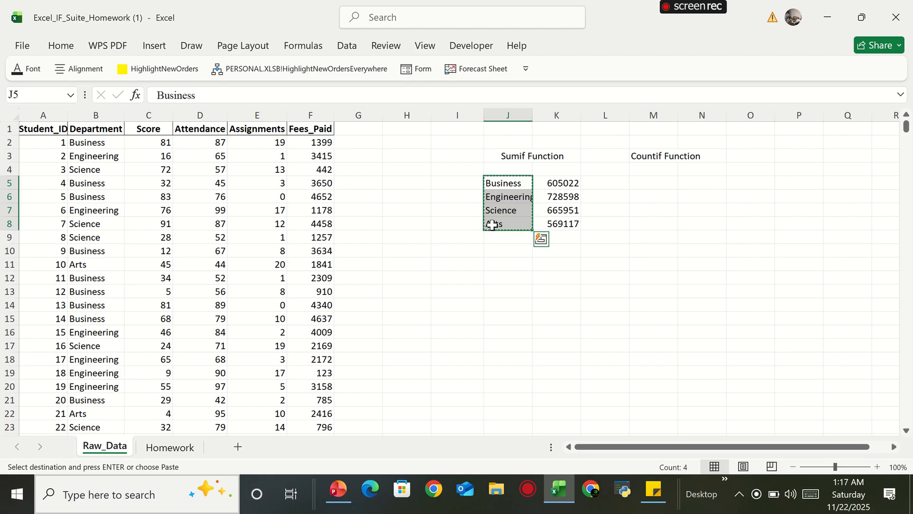
click(649, 182)
key(ctrl+v)
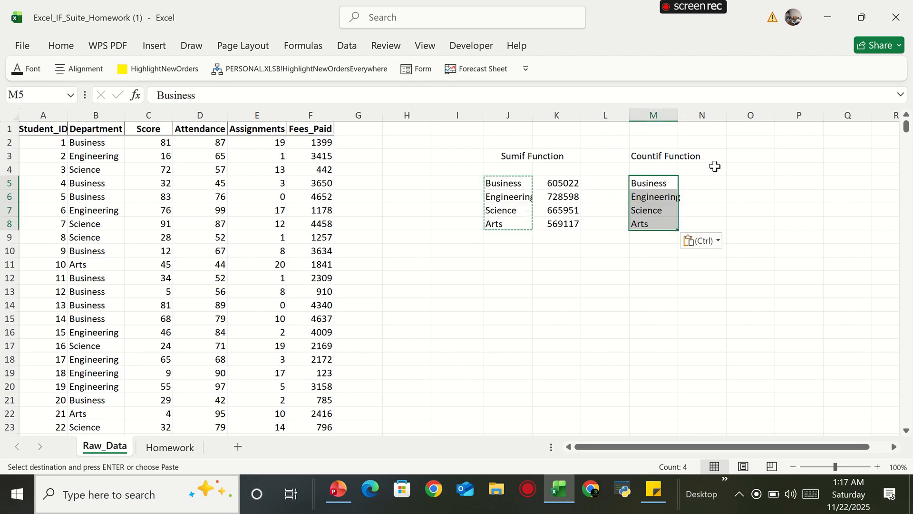
Step: Consult the tasks on the Homework sheet, and begin a COUNTIF formula in N5 of Raw_Data with B2:B1001 as its range
click(698, 180)
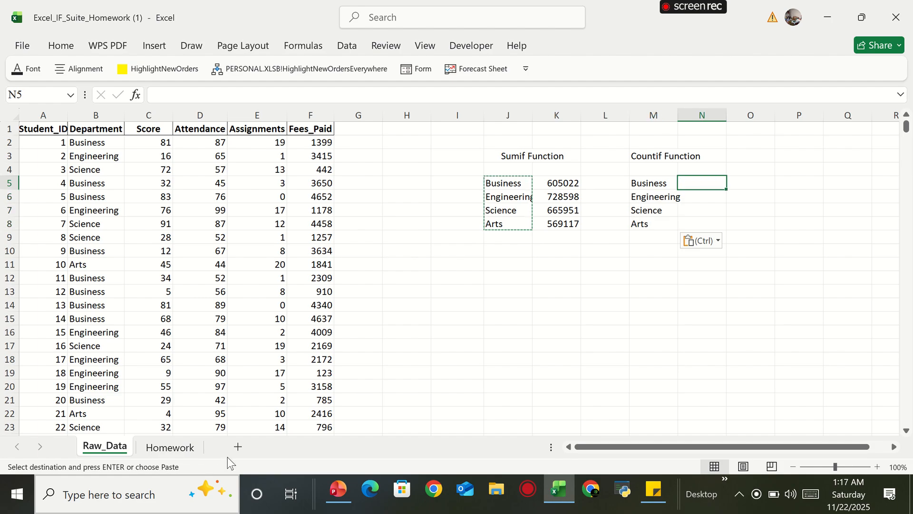
click(183, 451)
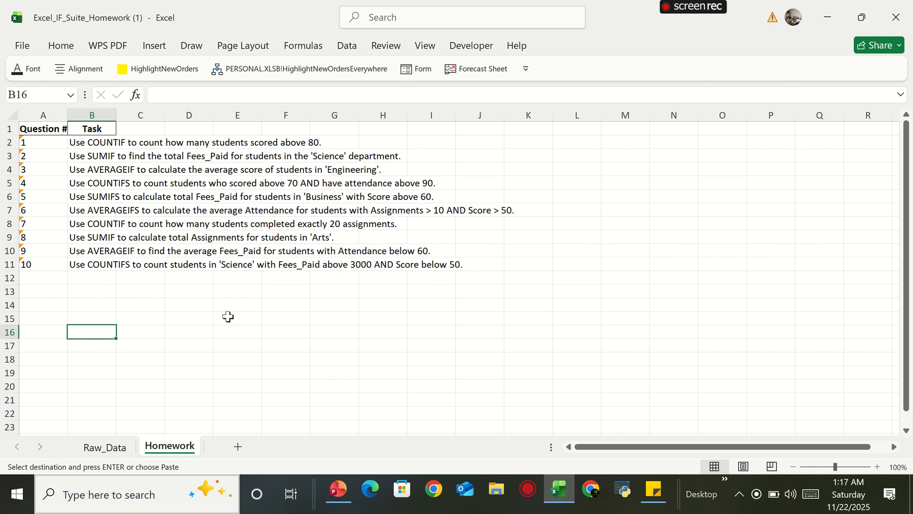
click(101, 452)
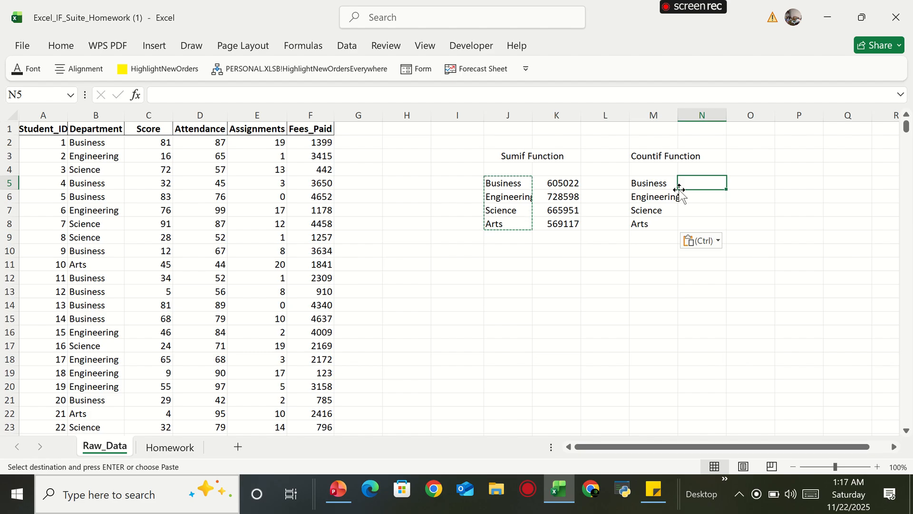
text(=cou)
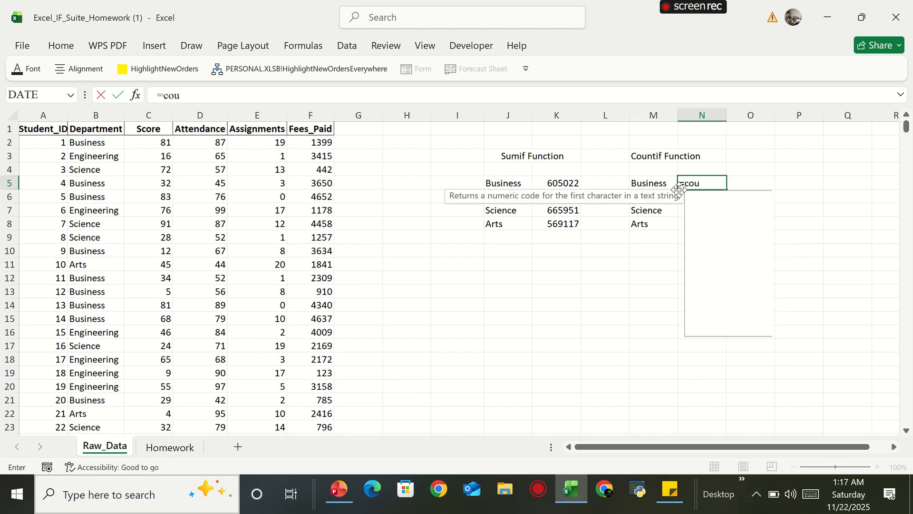
text(nt)
click(718, 235)
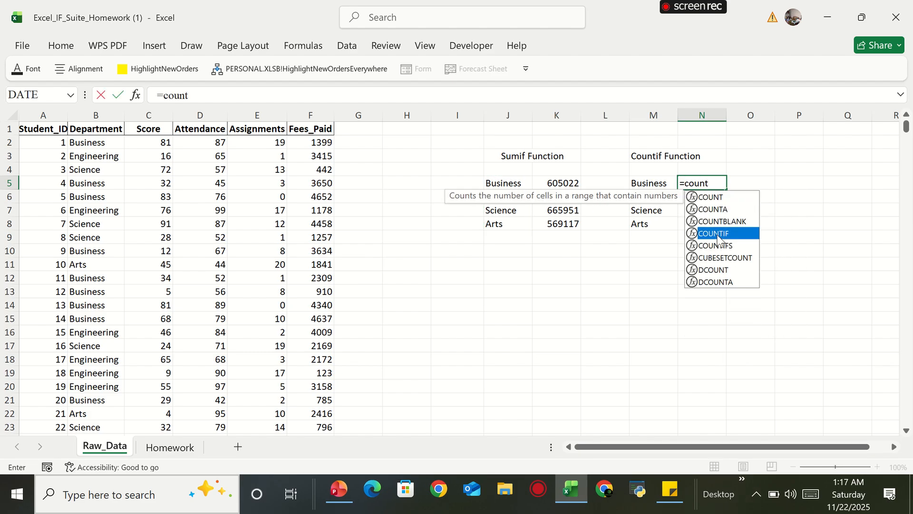
double_click(718, 235)
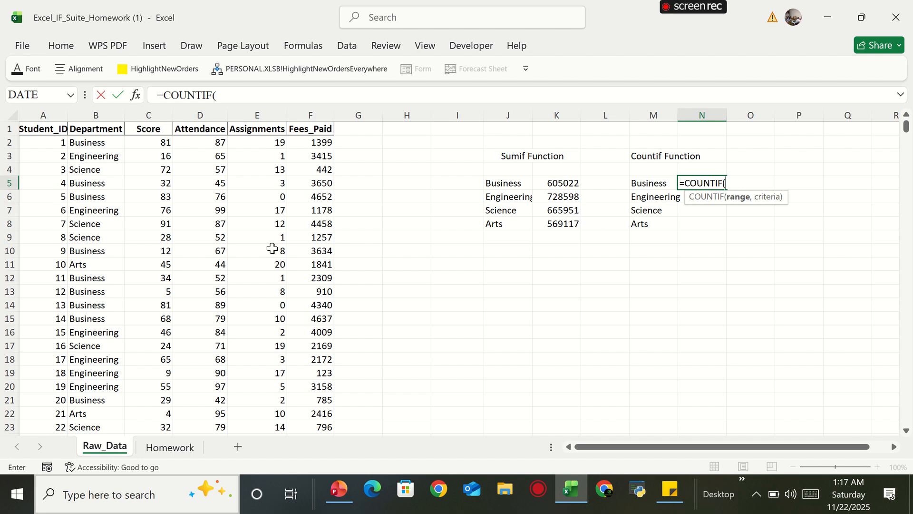
click(89, 145)
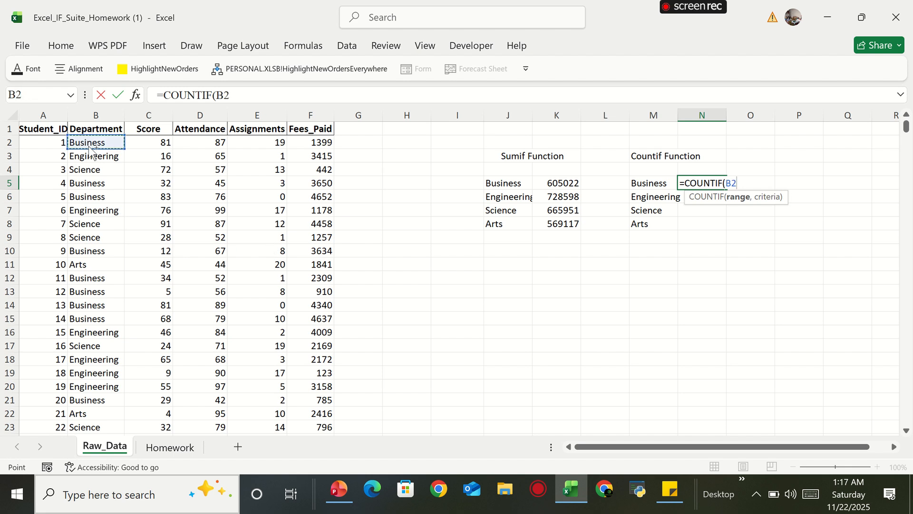
key(ctrl+shift+Down)
key(ctrl+shift+Down)
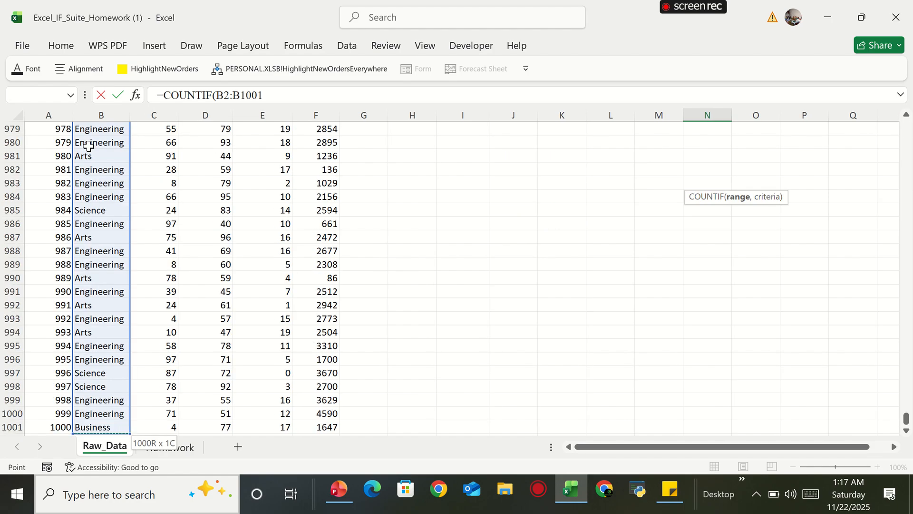
text(,)
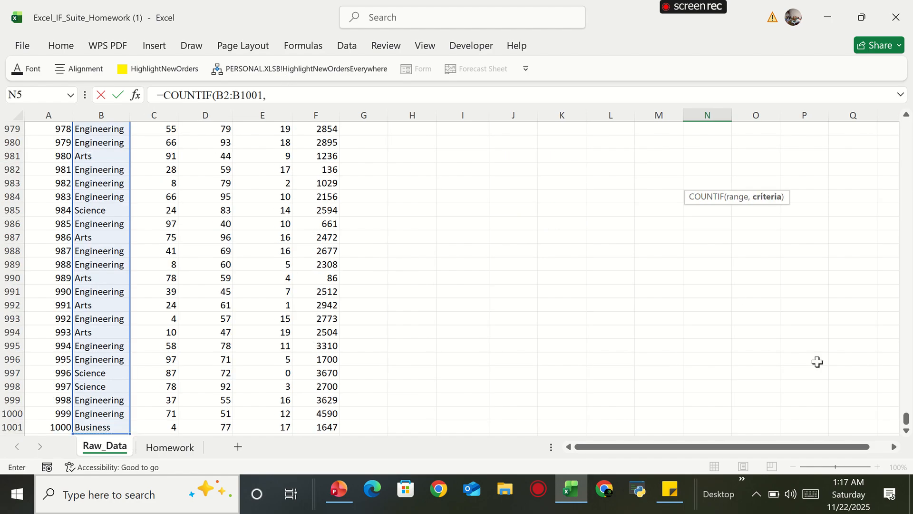
Step: Use the Business label in M5 as the COUNTIF criterion and commit the formula in N5
drag(906, 419, 906, 126)
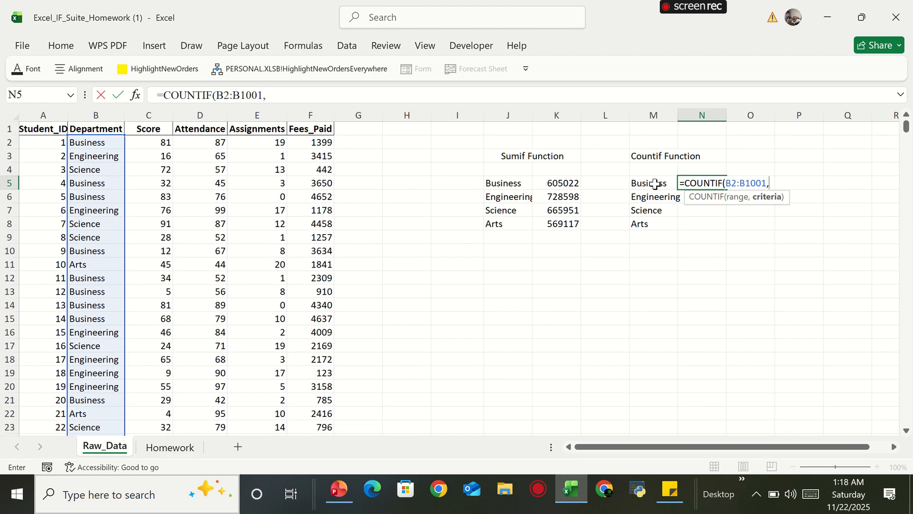
click(655, 185)
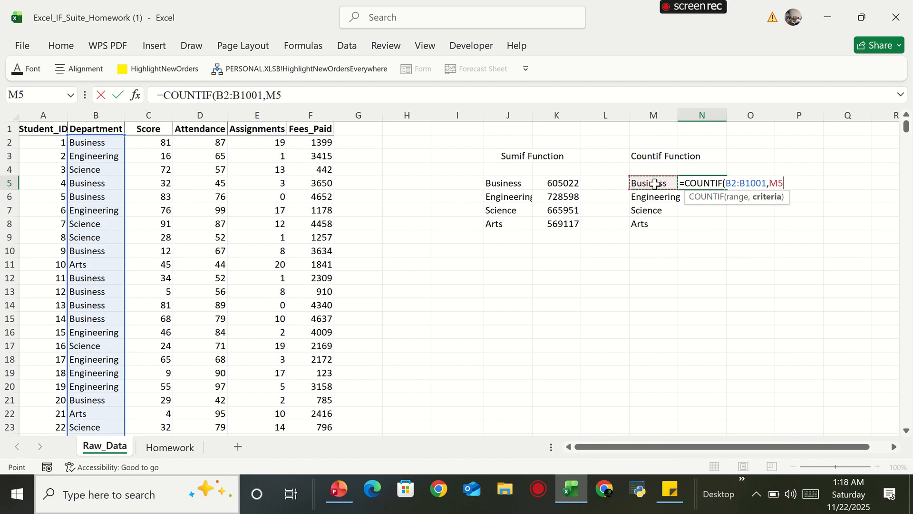
text())
key(Return)
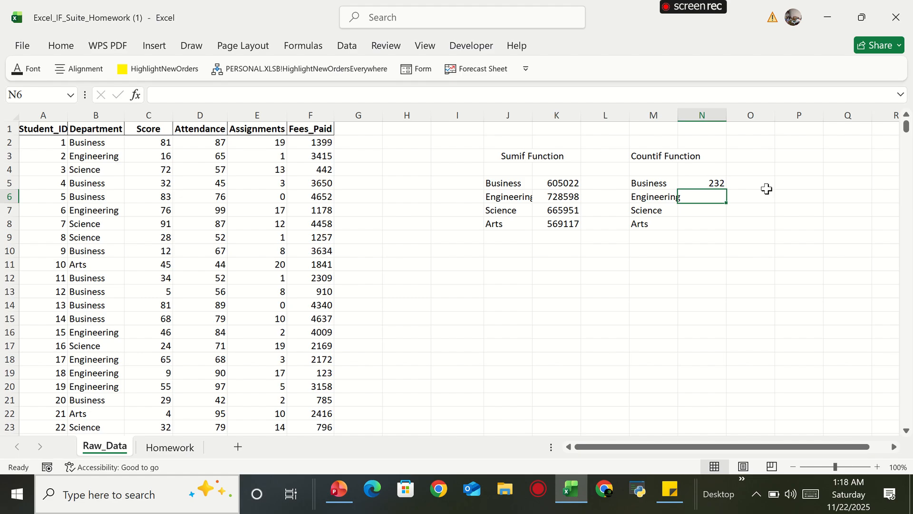
Step: Make the range in the N5 COUNTIF formula absolute as $B$2:$B$1001 and commit the formula
click(699, 183)
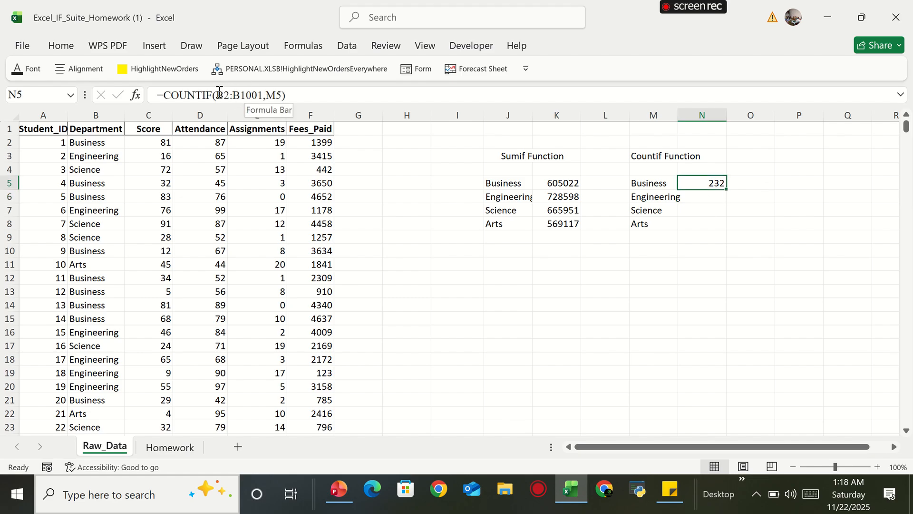
drag(217, 95, 261, 90)
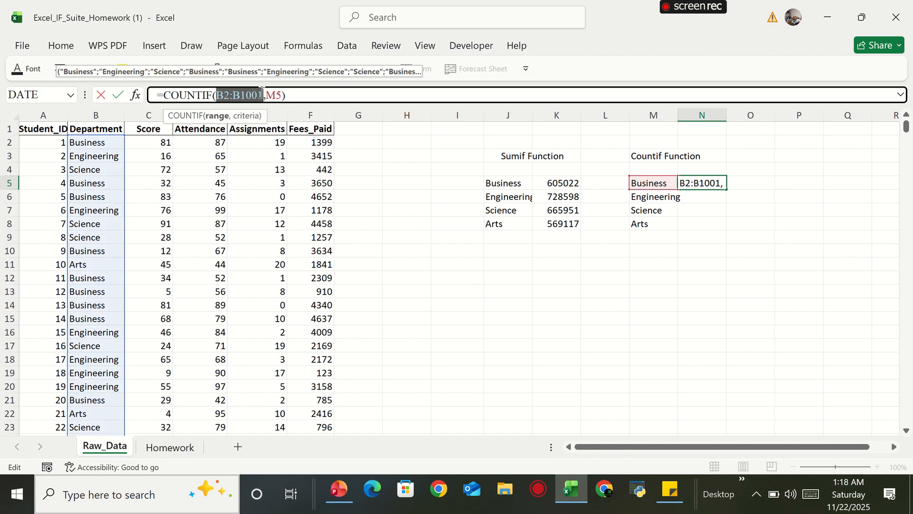
key(F4)
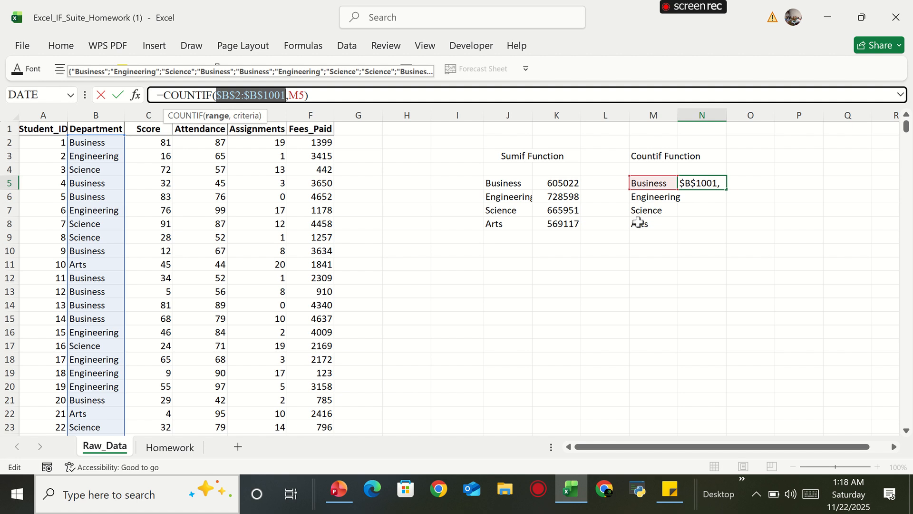
key(Return)
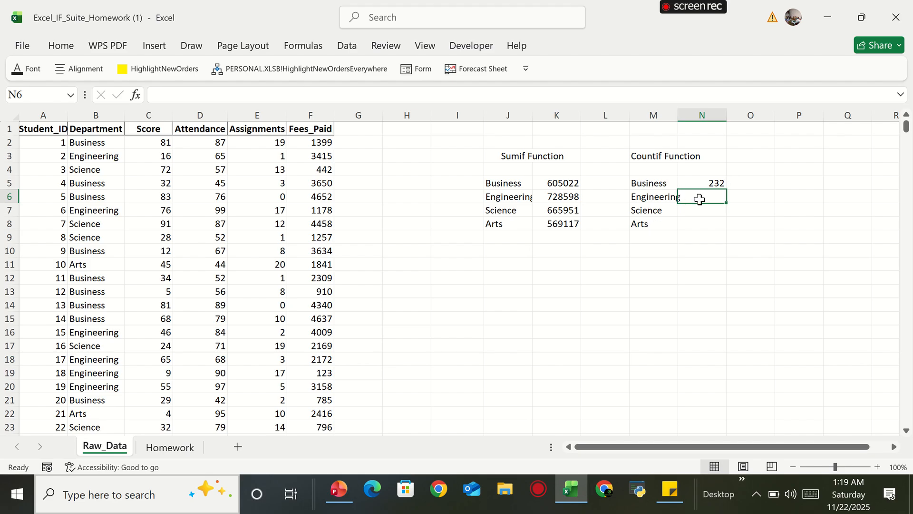
Step: Begin a COUNTIF formula in N6 with B2:B1001 as its range
text(=coun)
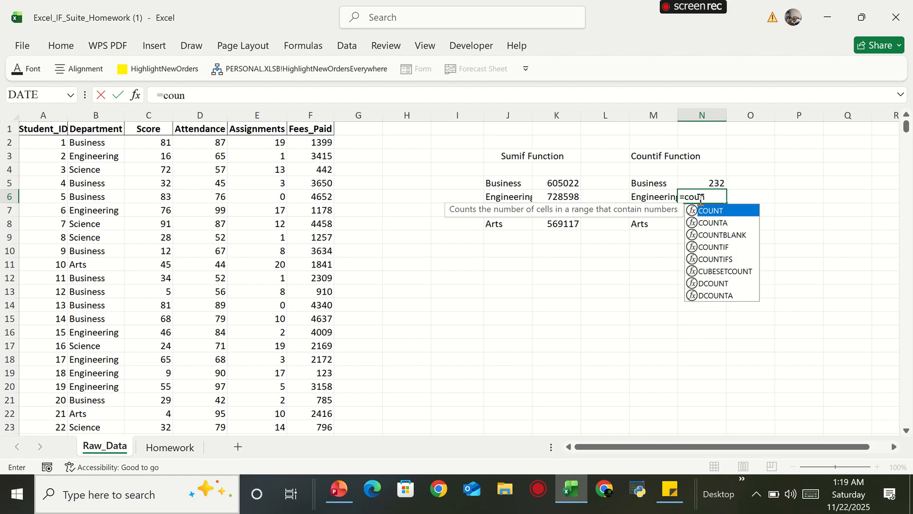
text(f)
key(BackSpace)
text(if)
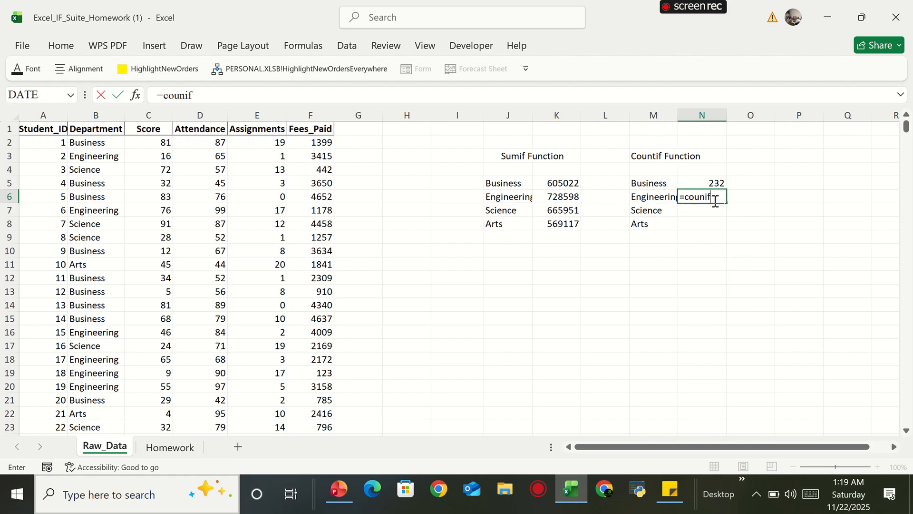
key(BackSpace)
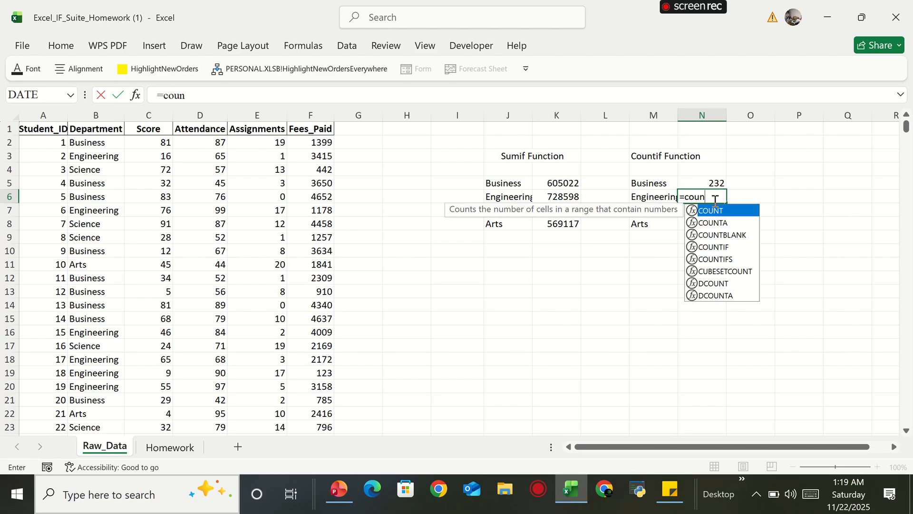
double_click(718, 246)
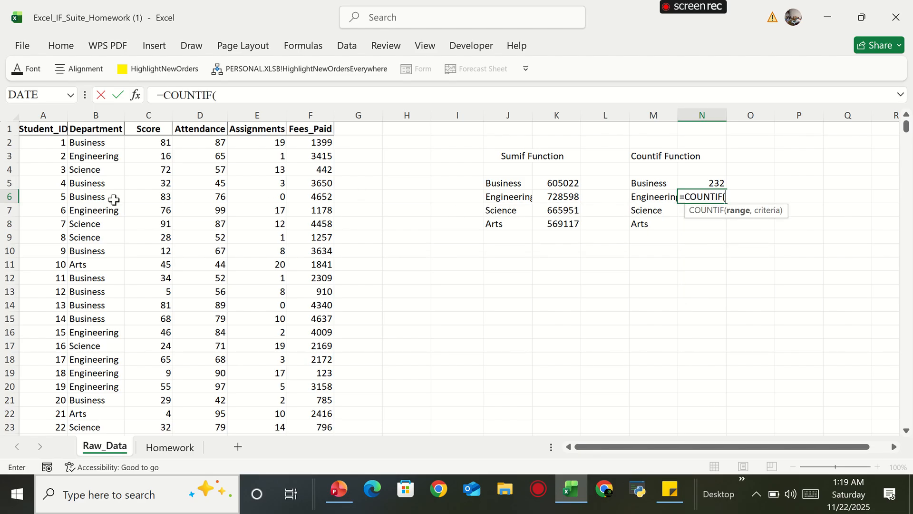
click(78, 145)
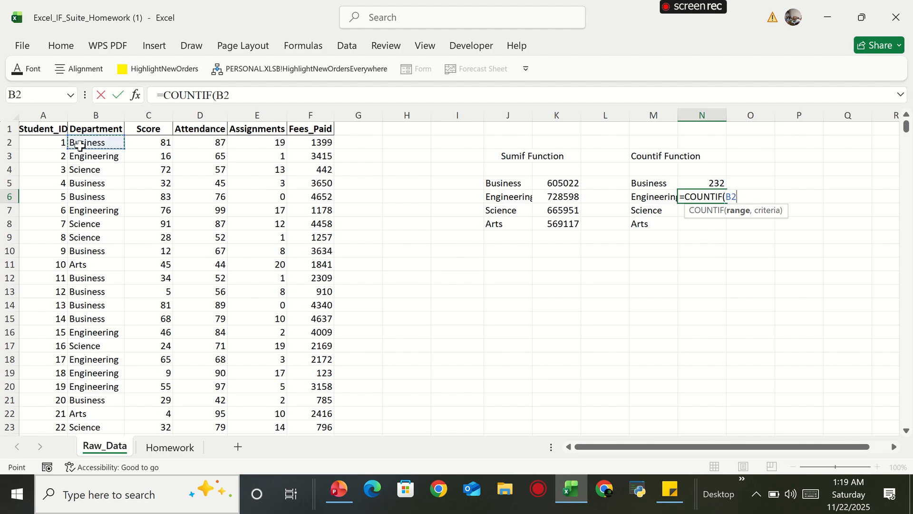
key(ctrl+shift+Down)
text(,)
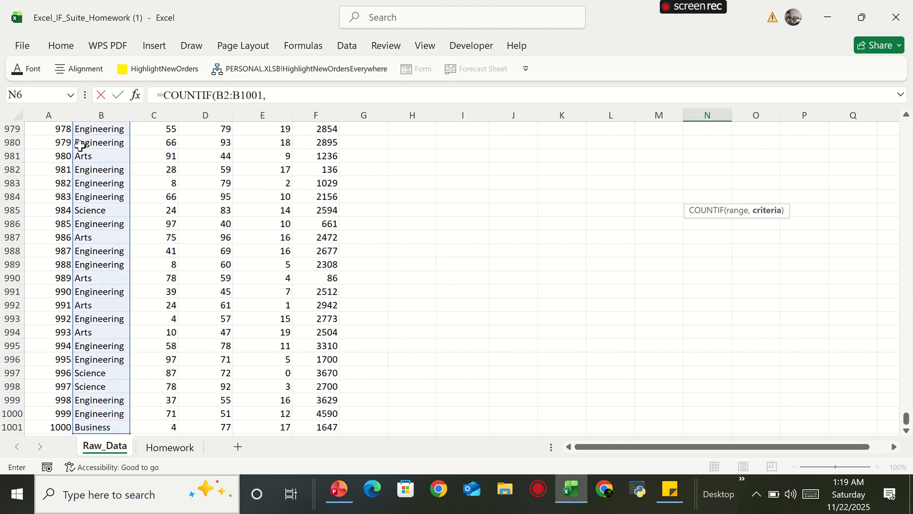
Step: Enter the text "Engineering" as the COUNTIF criterion in N6, commit the formula and fill it down through N8
drag(908, 418, 904, 124)
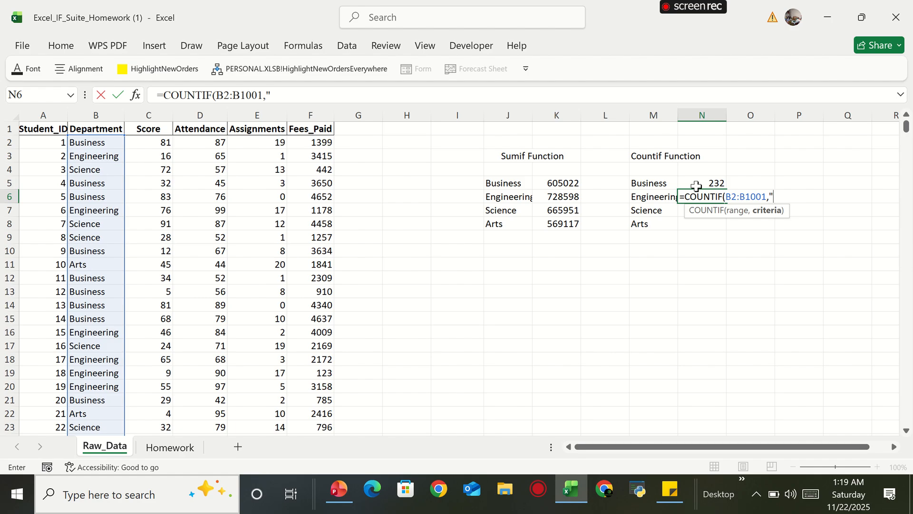
text(Engineer)
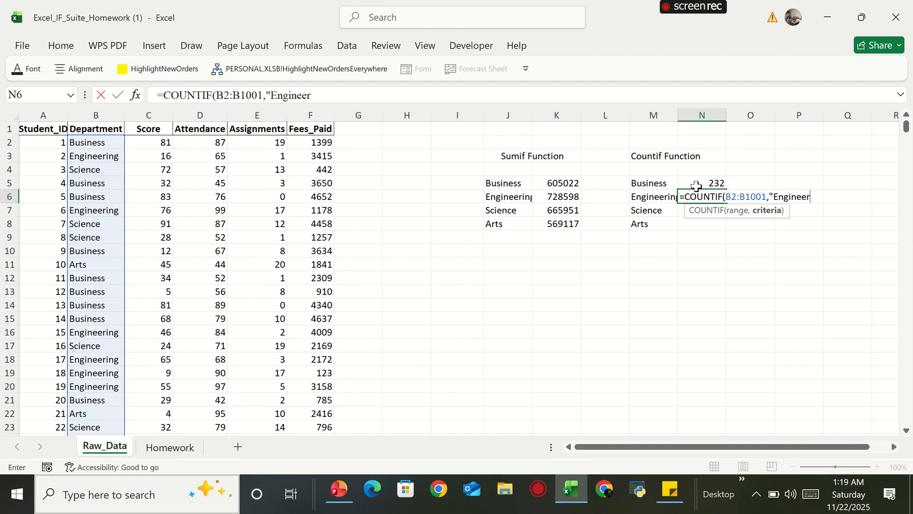
text(ing"))
key(Return)
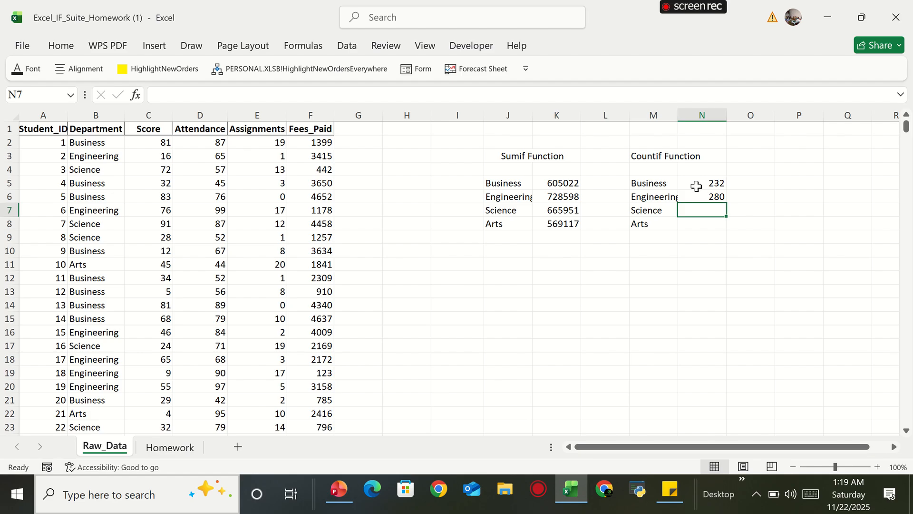
click(693, 197)
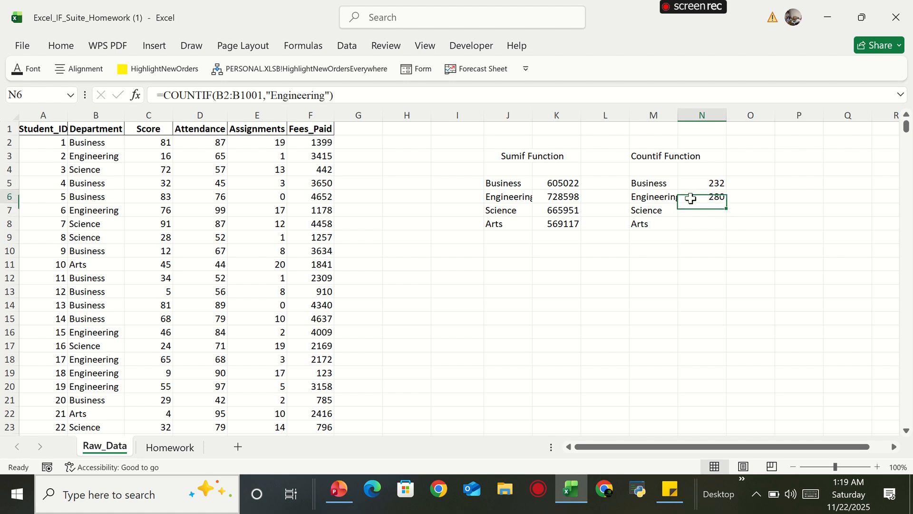
drag(725, 201, 726, 238)
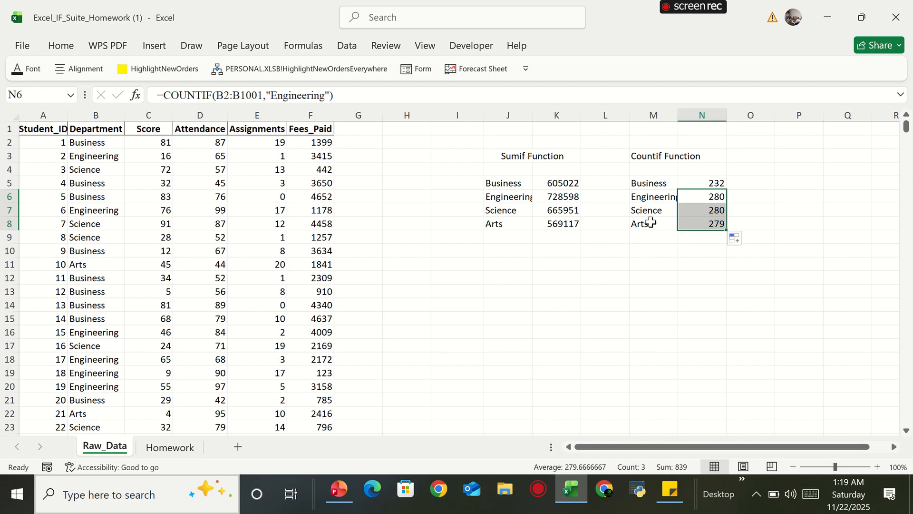
Step: Examine the ranges and criteria of the COUNTIF formulas in N6:N8 and compare them with the SUMIF formulas in K5 and K6
double_click(699, 210)
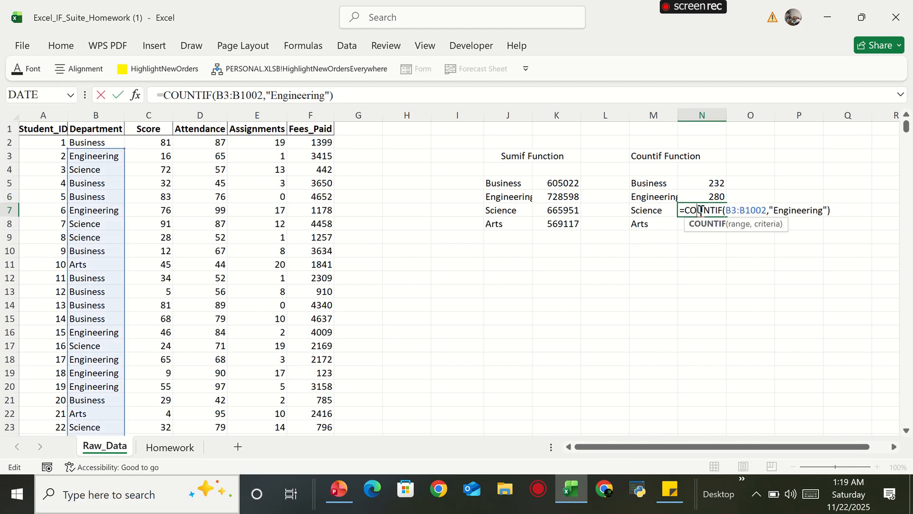
click(641, 211)
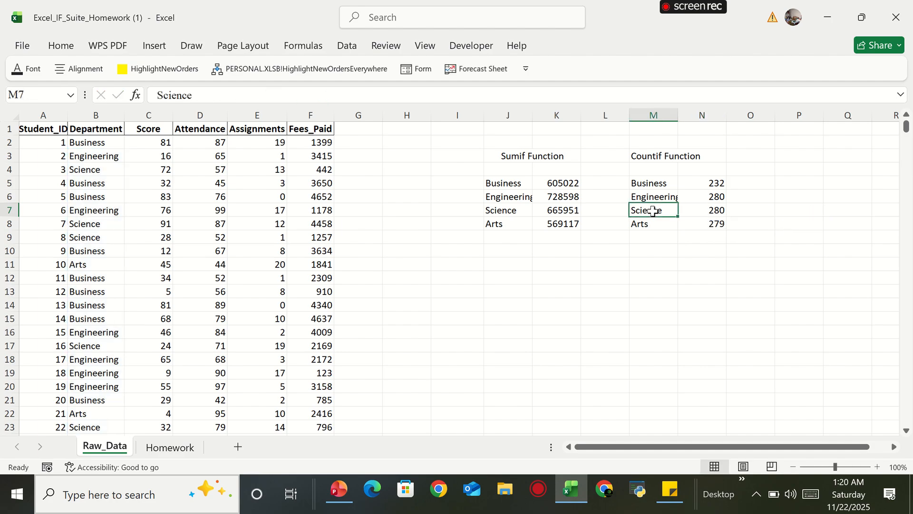
click(546, 182)
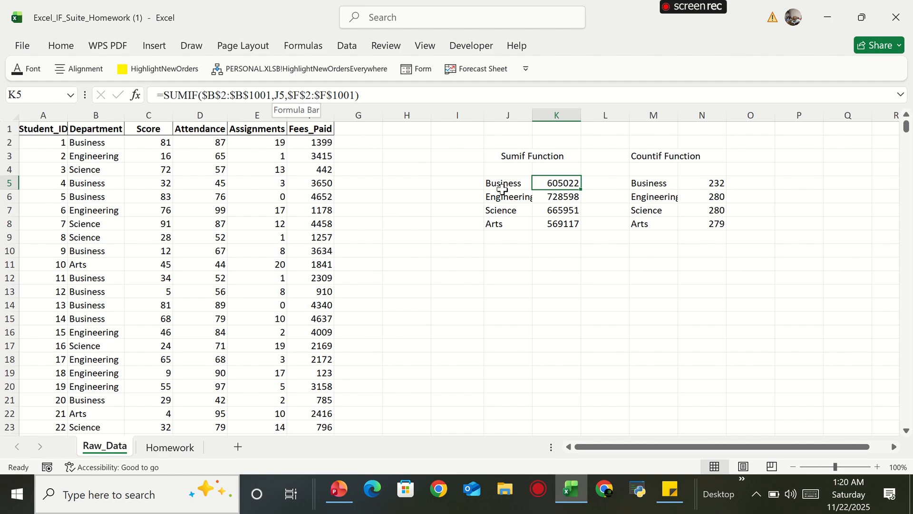
click(559, 196)
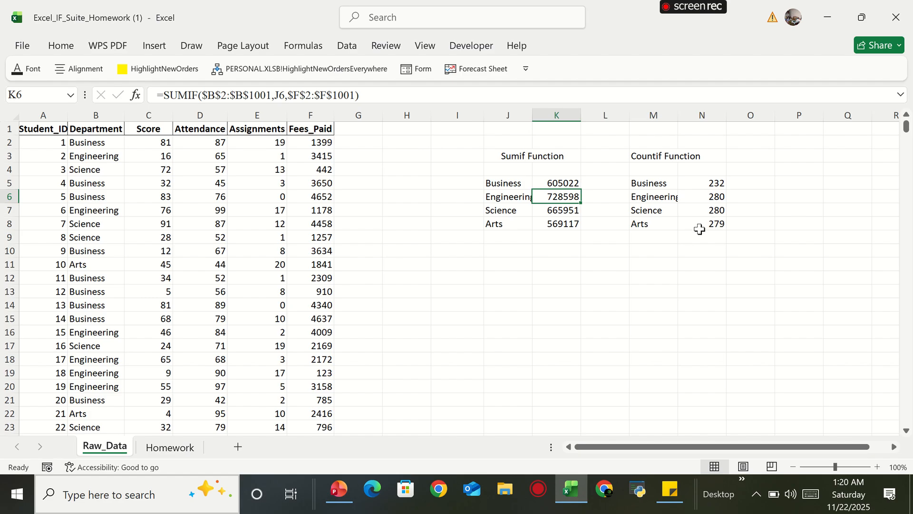
click(715, 209)
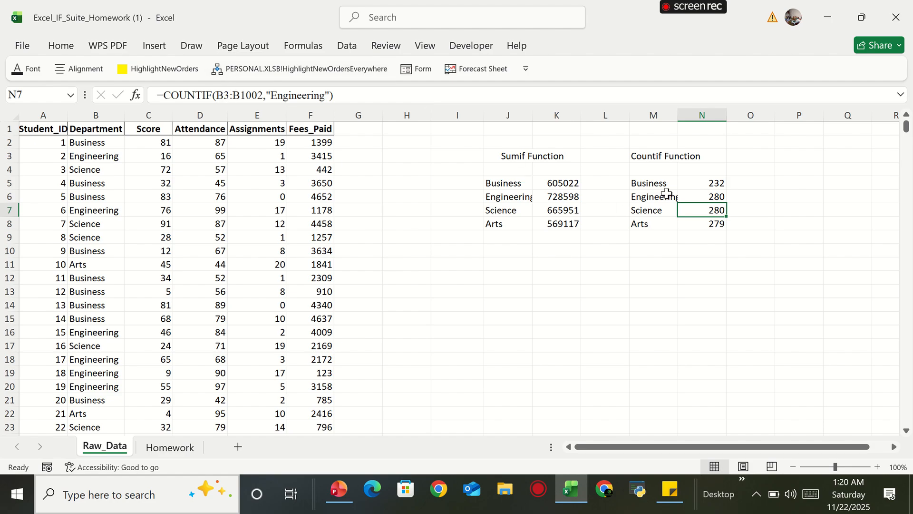
click(692, 195)
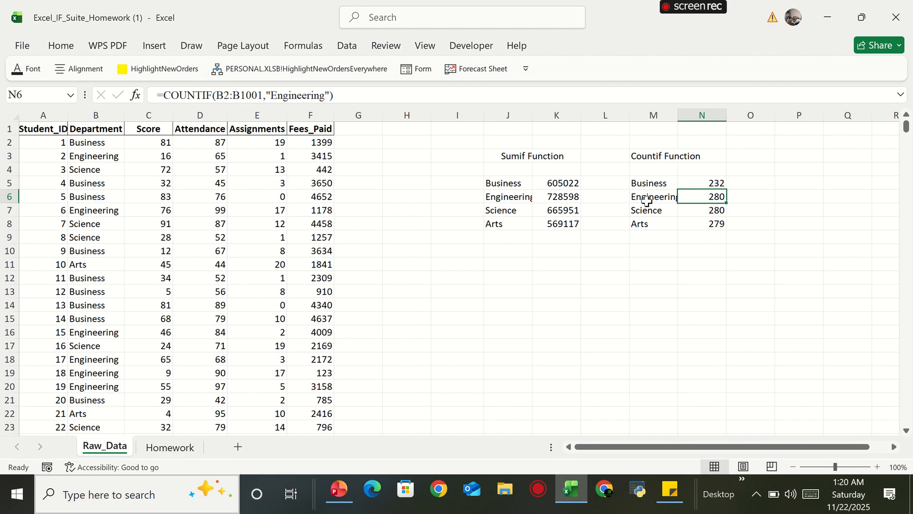
click(691, 210)
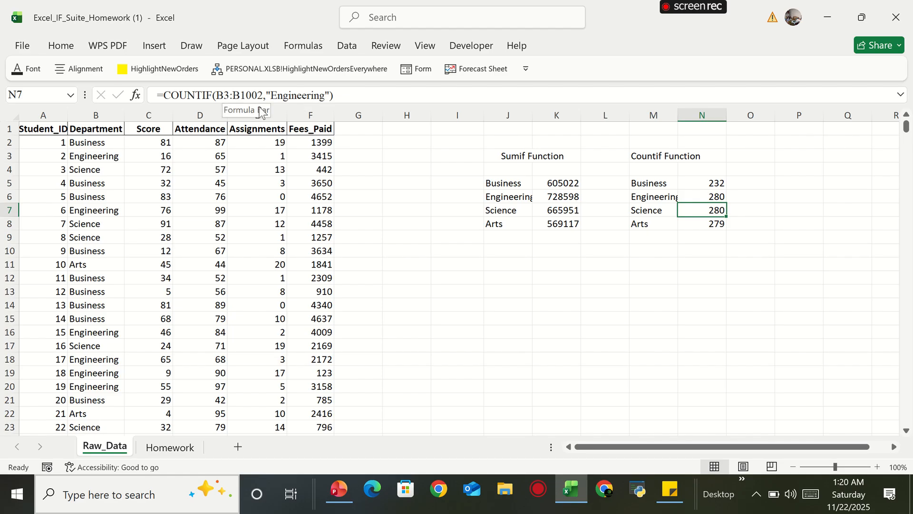
click(685, 225)
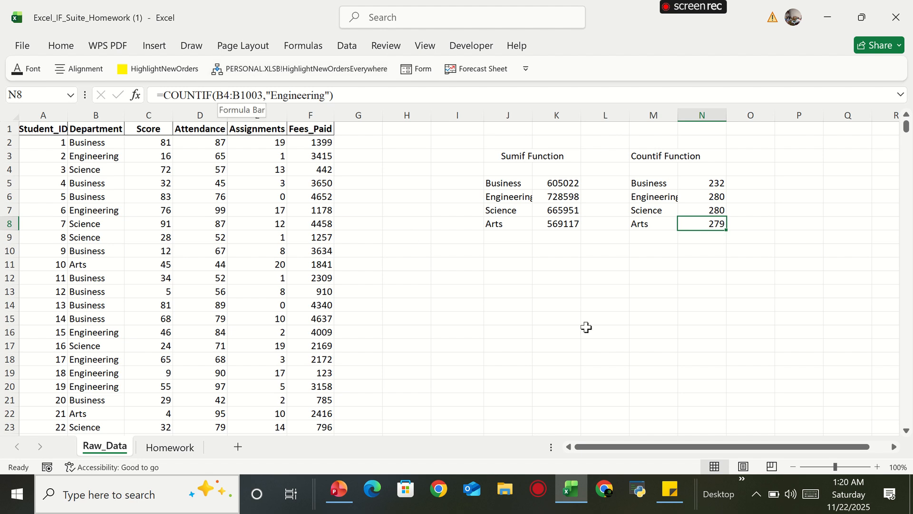
Step: Delete the COUNTIF formulas from N6:N8, keeping the Business formula in N5
key(Delete)
key(Up)
key(Delete)
key(Up)
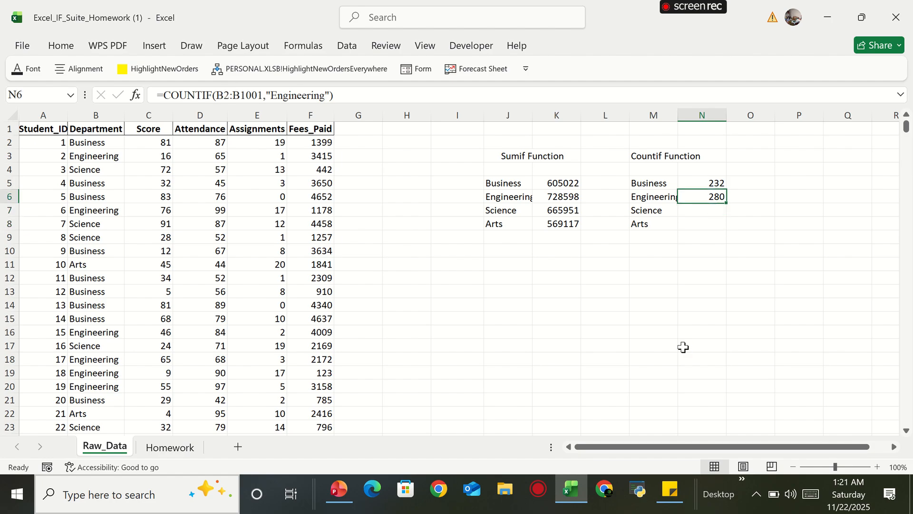
key(Delete)
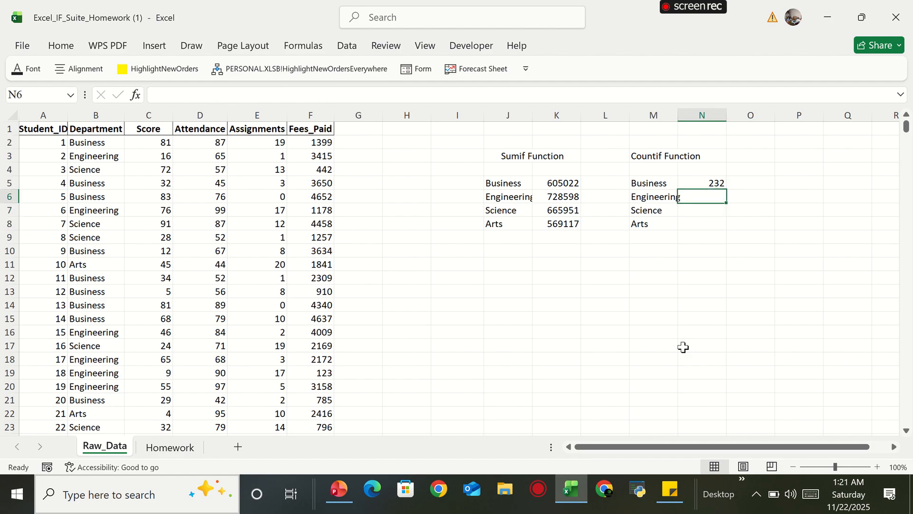
click(644, 329)
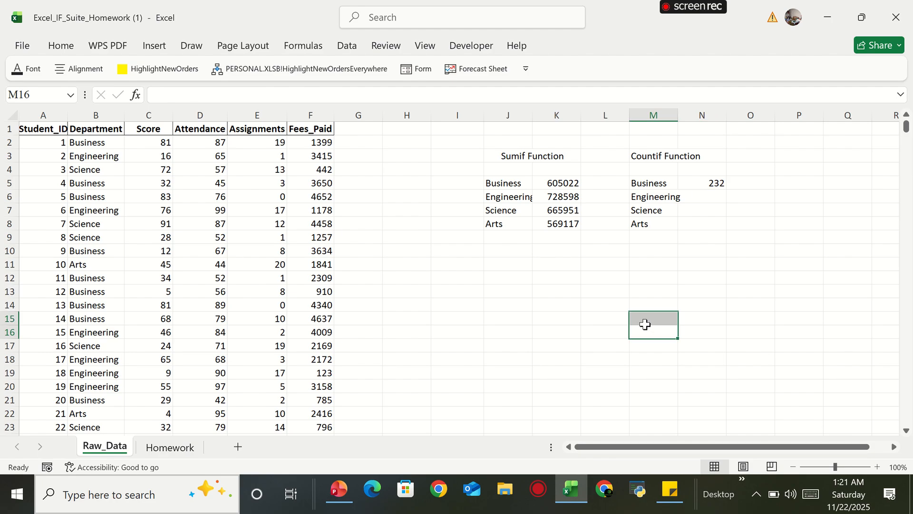
Step: Fill the Business COUNTIF formula from N5 down through N8 for the remaining departments
click(704, 182)
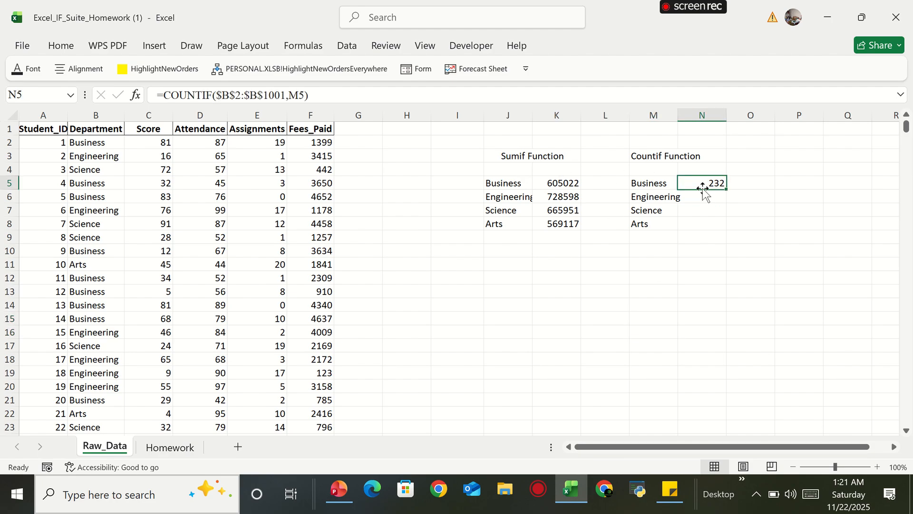
drag(728, 190, 715, 230)
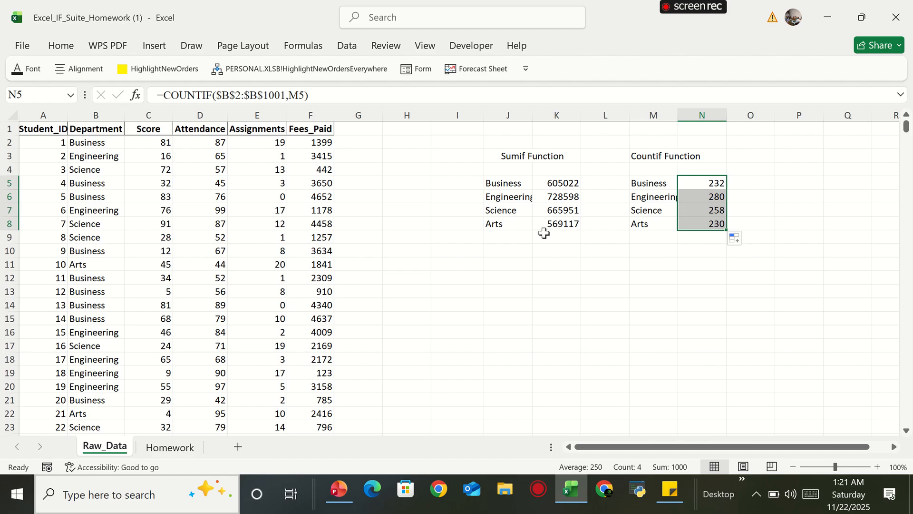
click(699, 261)
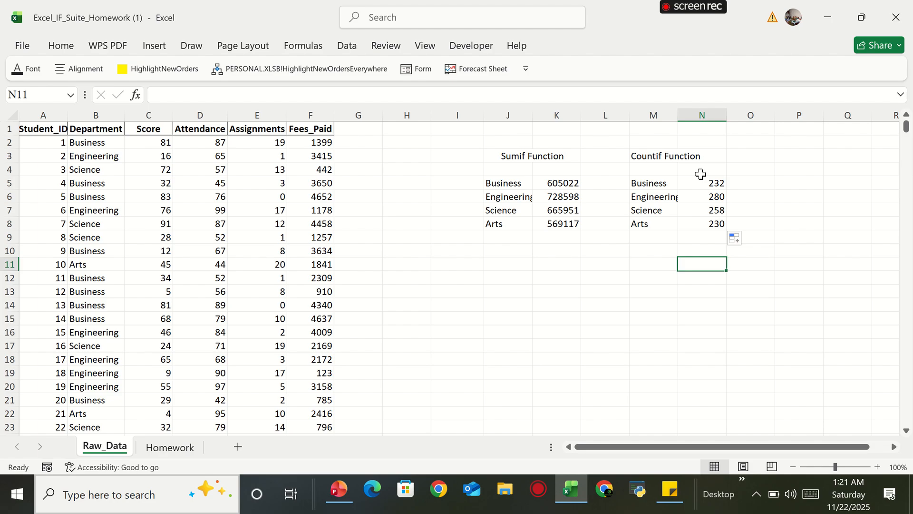
Step: Consult the tasks on the Homework sheet, and enter the heading "Students with Above 80 Score" in M10 of Raw_Data
click(170, 447)
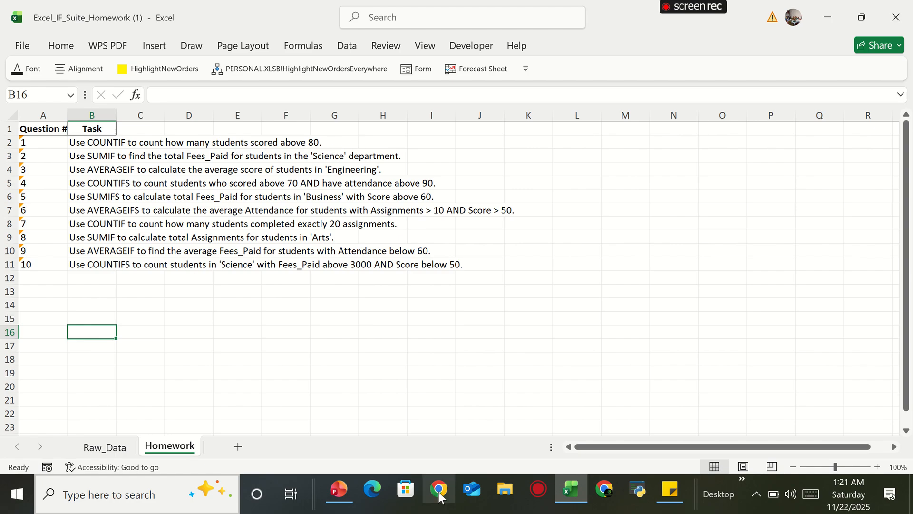
click(97, 449)
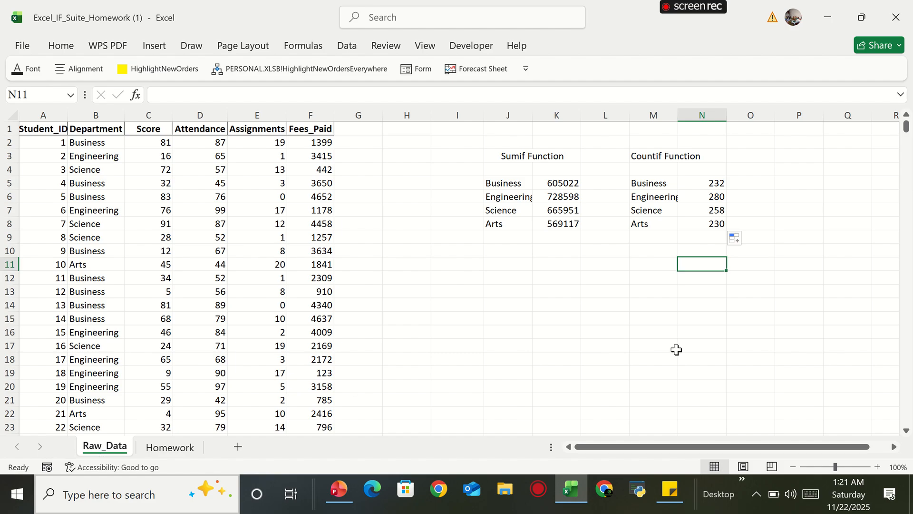
click(639, 248)
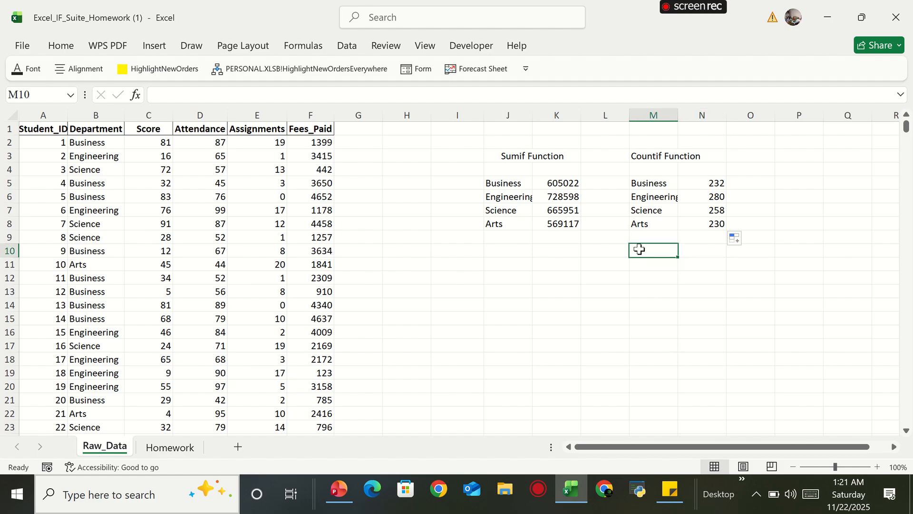
text(Students)
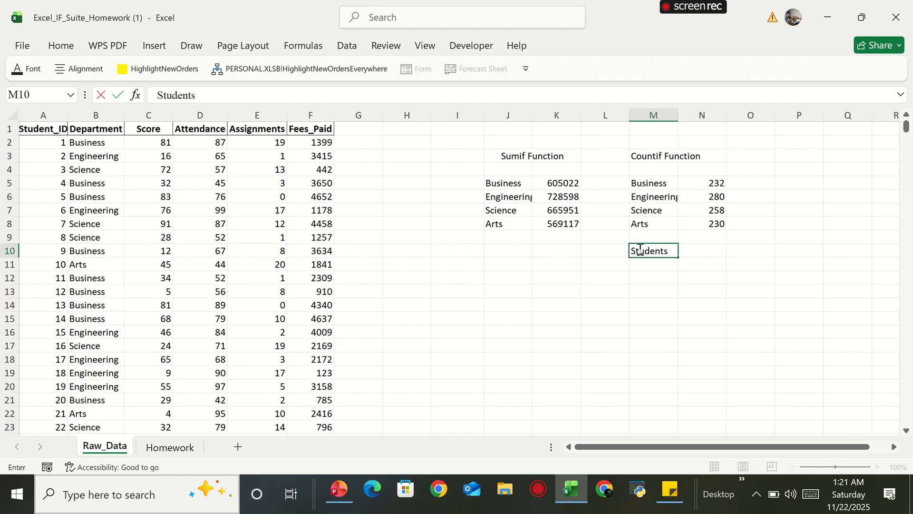
text( with )
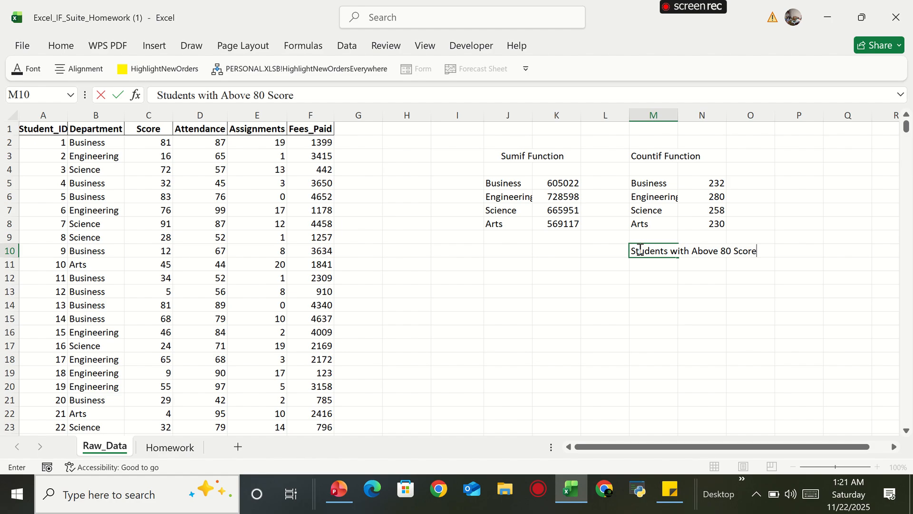
text(Above 80 Score)
click(645, 295)
Step: Merge and center the "Students with Above 80 Score" heading across M10:O10
drag(664, 251, 735, 251)
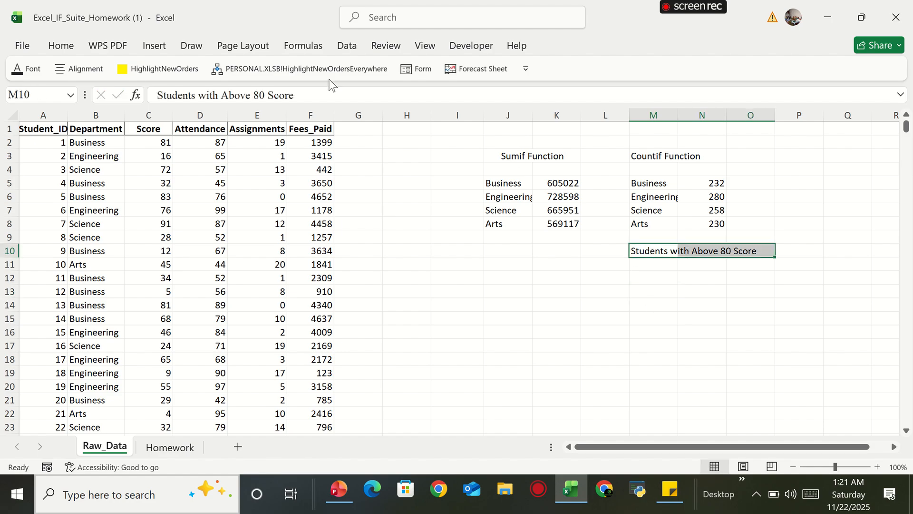
click(57, 46)
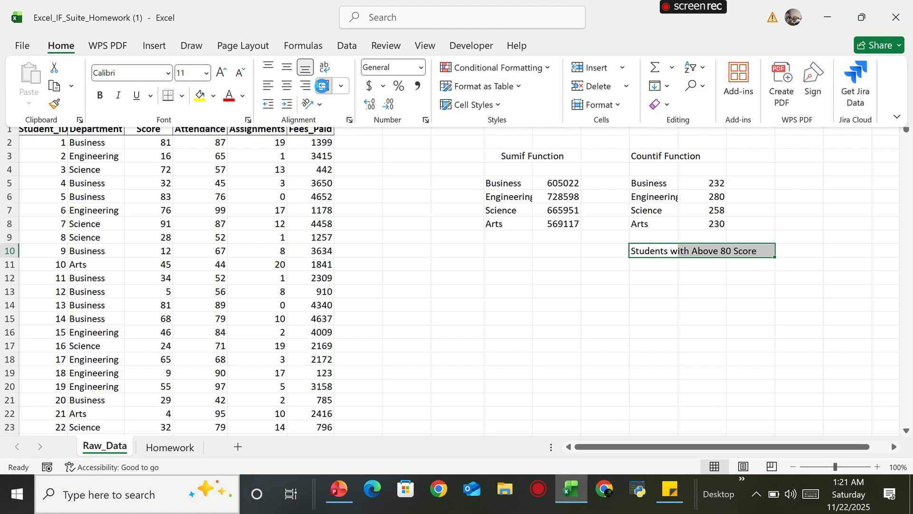
click(323, 86)
click(647, 275)
Step: Start a COUNTIF formula in M12 with the Score values C2:C1001 as its range
click(647, 275)
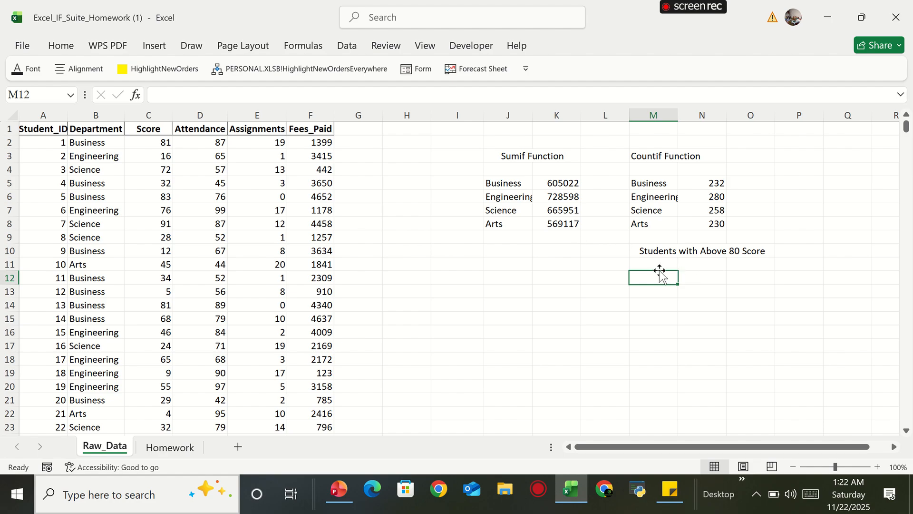
text(C)
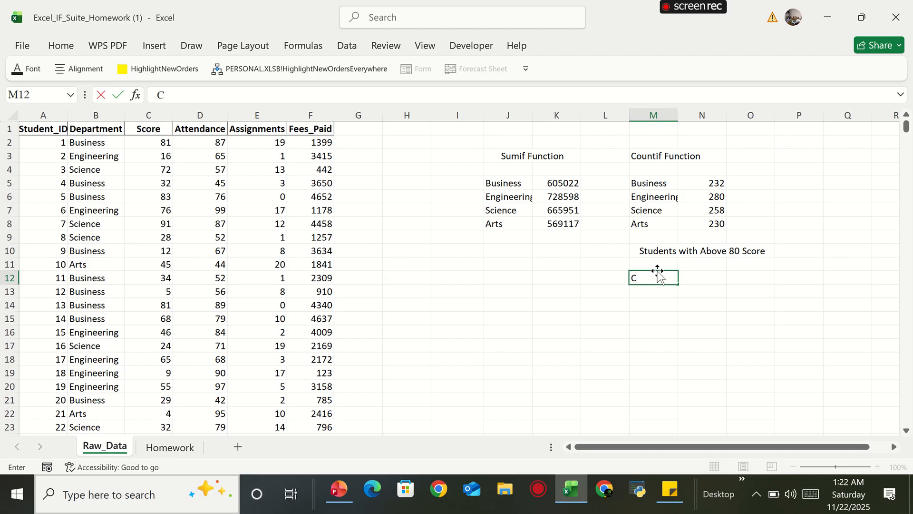
text(count)
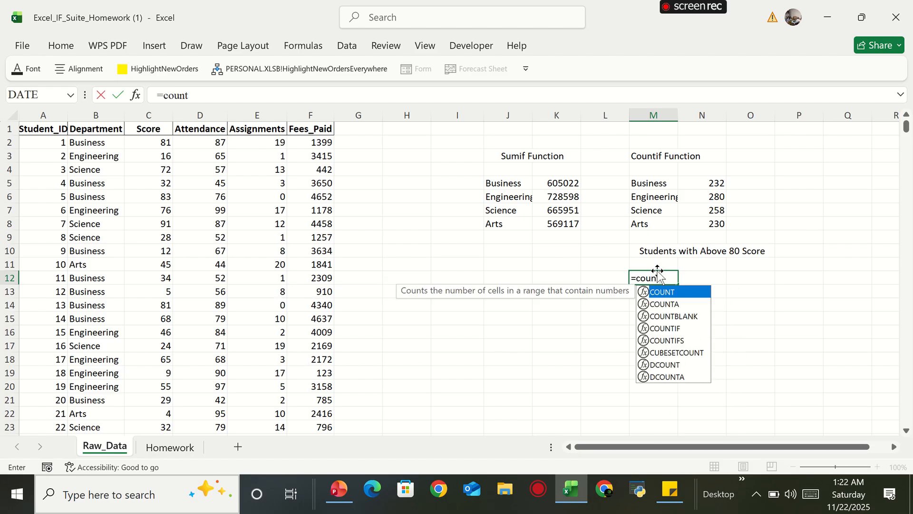
double_click(676, 328)
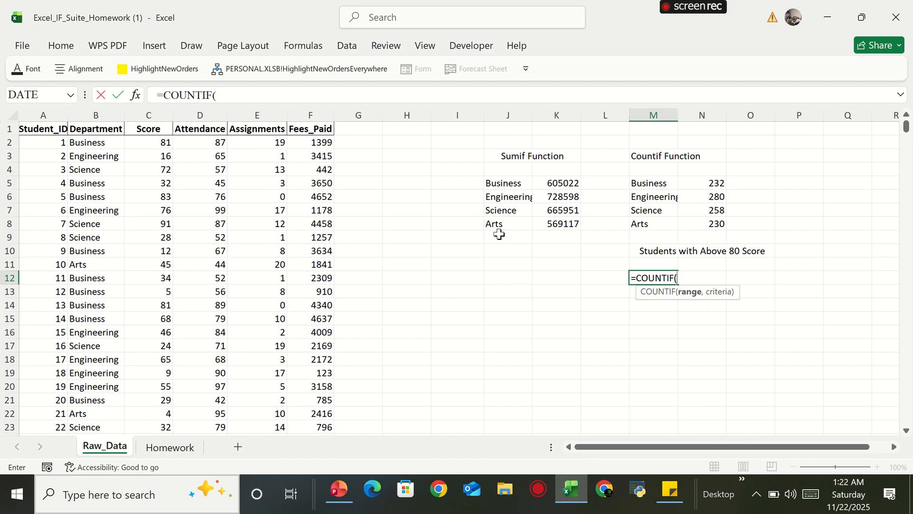
click(140, 142)
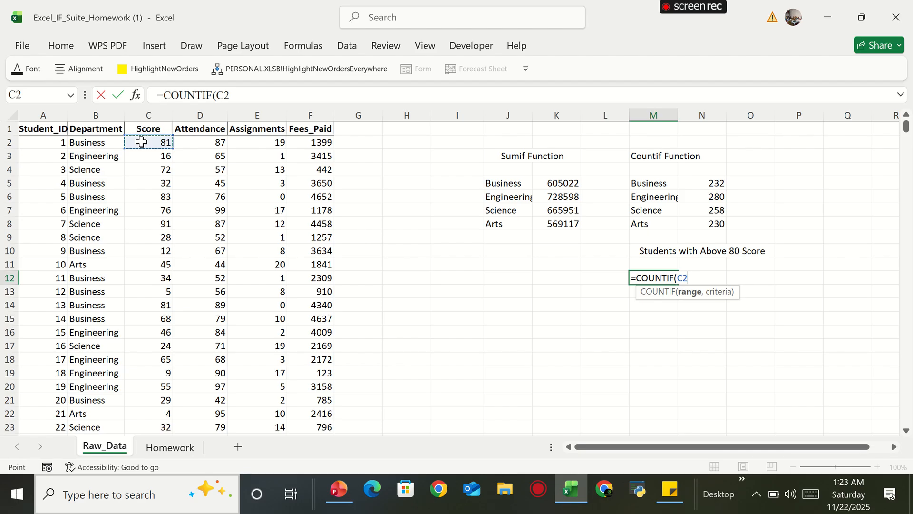
key(ctrl+shift+Down)
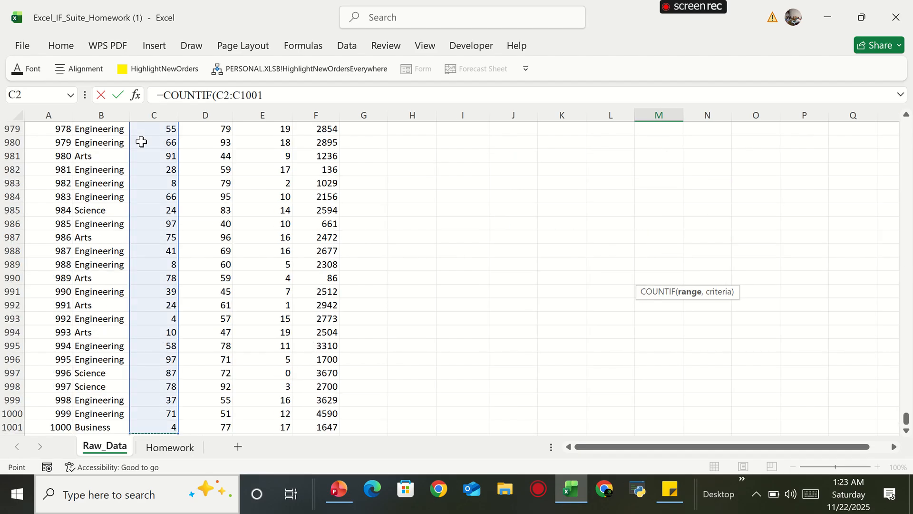
text(,)
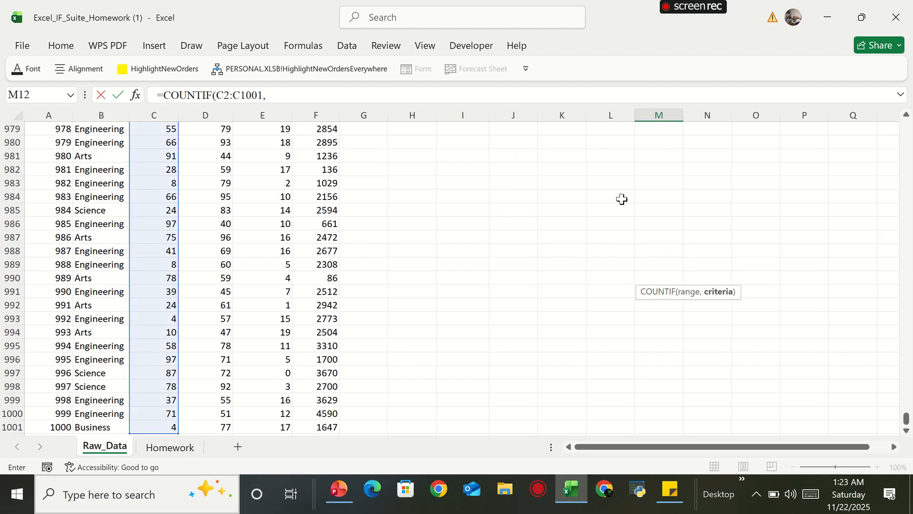
click(904, 408)
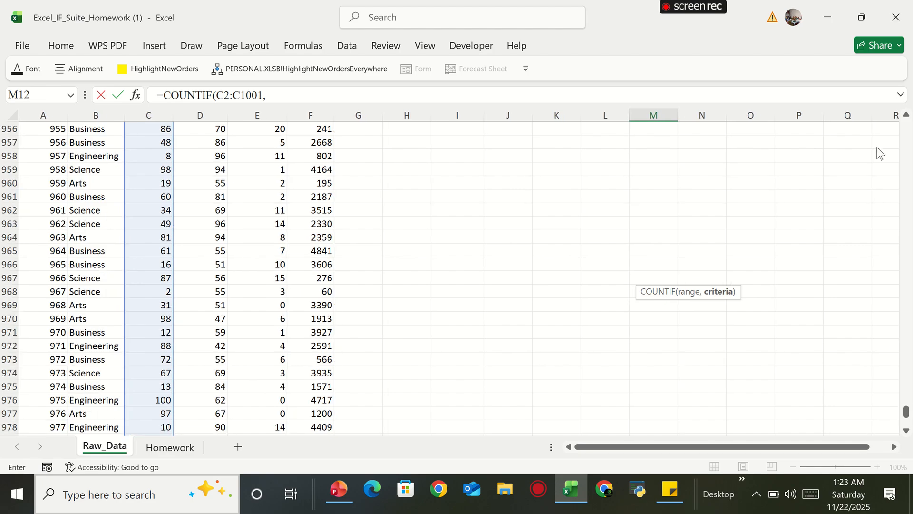
drag(906, 412, 911, 108)
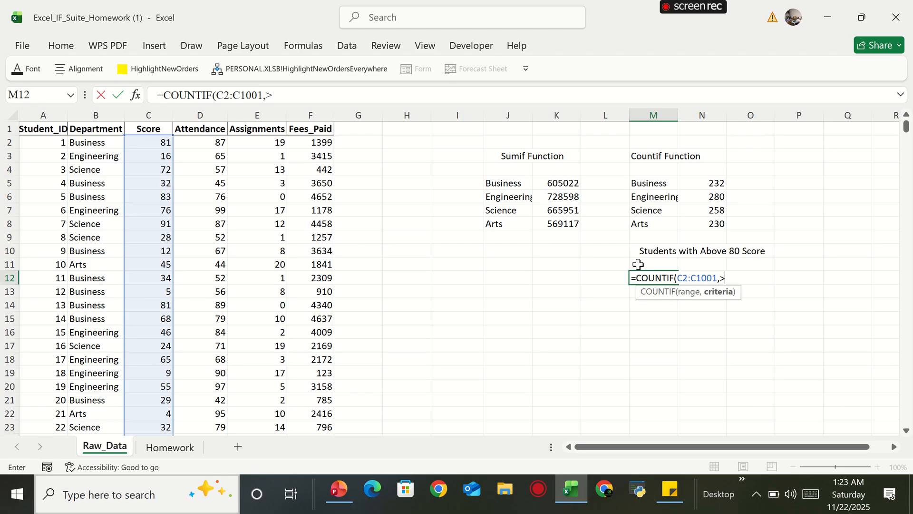
Step: Complete the M12 COUNTIF with the unquoted criterion >80 and try to enter it
text(80)
text())
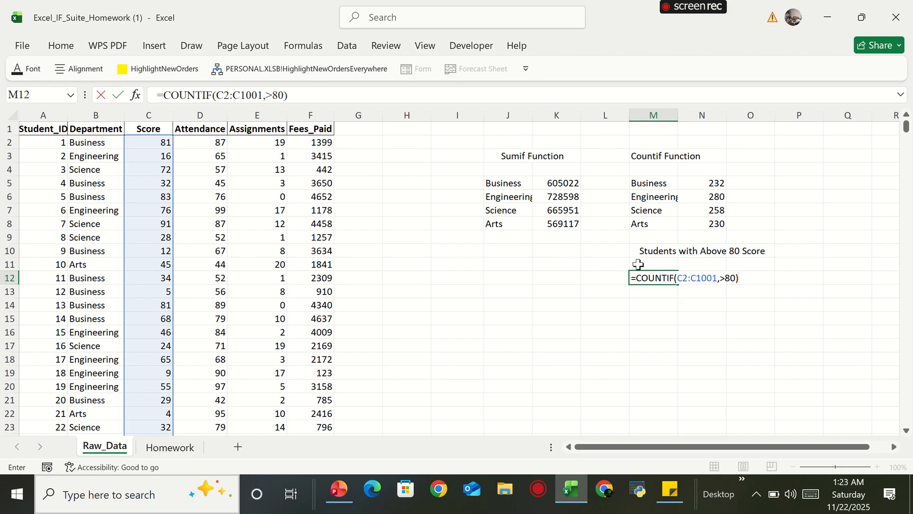
key(Return)
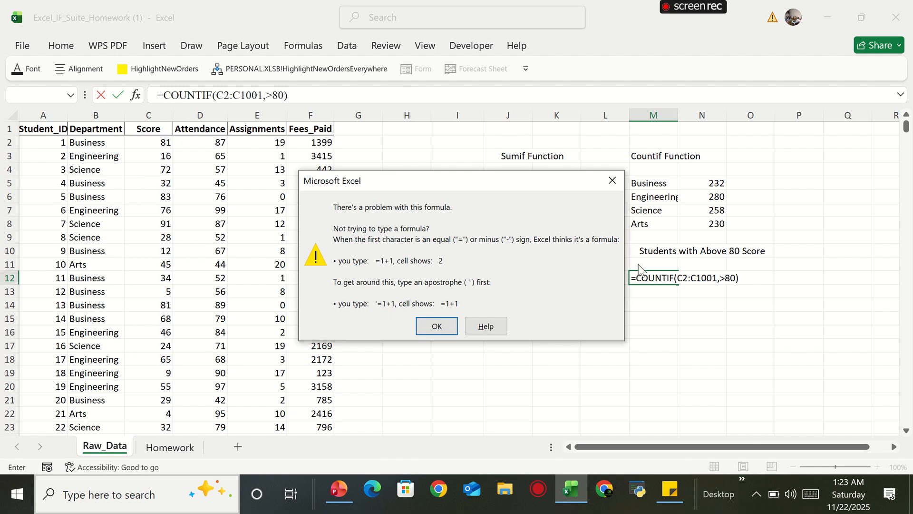
click(434, 326)
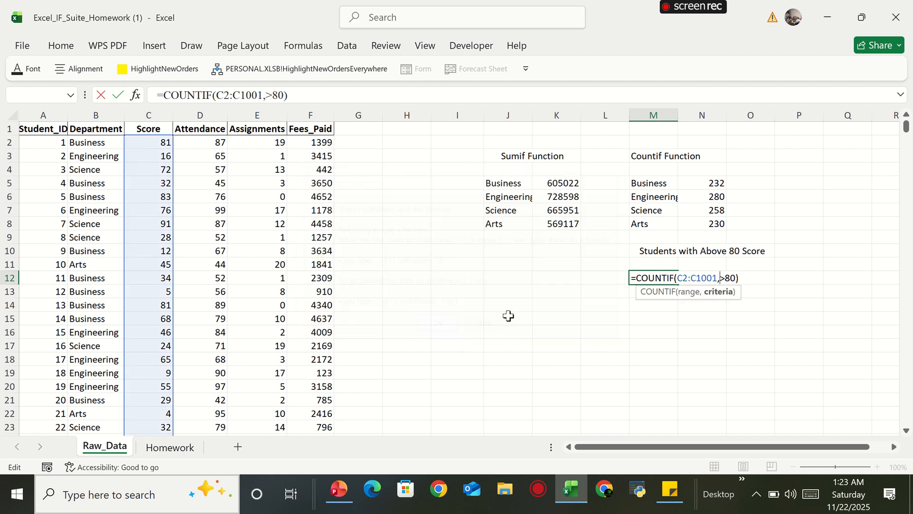
Step: Enclose the criterion in quotation marks so M12 holds =COUNTIF(C2:C1001,">80"), and check the entered formula
click(720, 278)
text(">80)
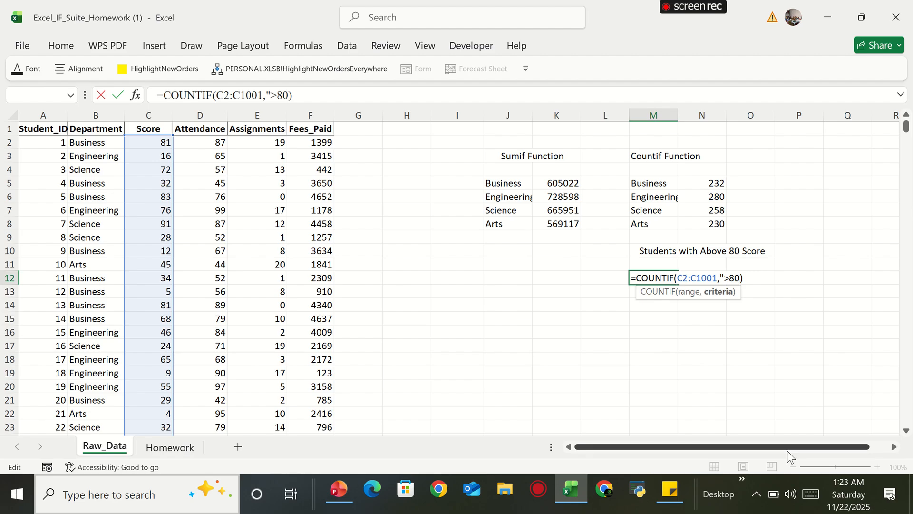
text(")
key(Return)
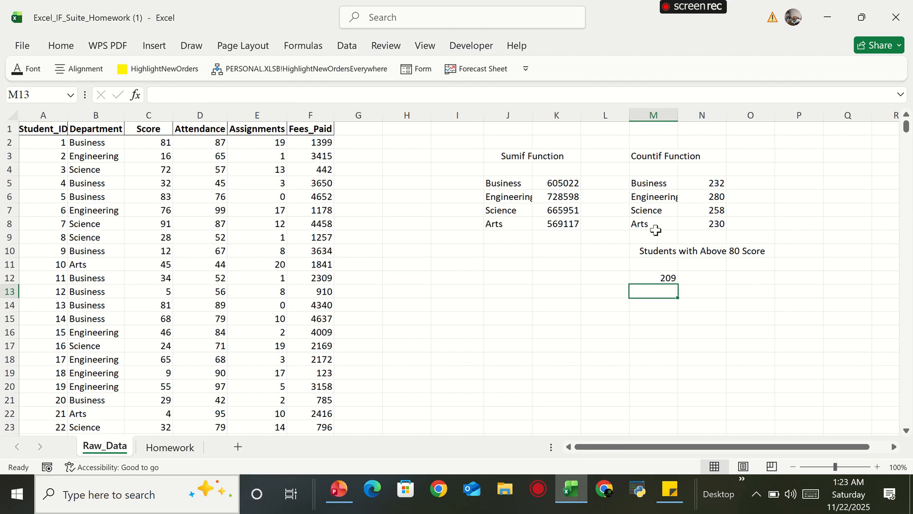
click(655, 277)
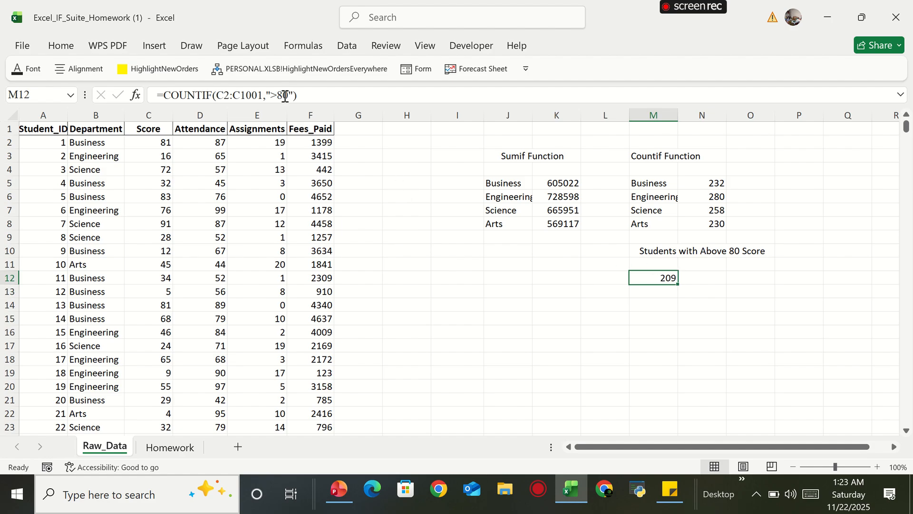
Step: Set the score in C13 to 90 to test the above-80 count
click(164, 201)
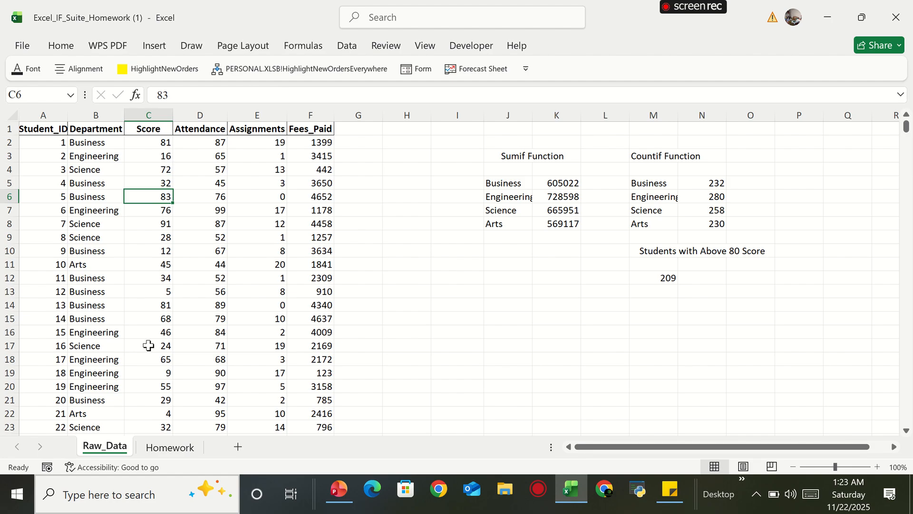
click(163, 292)
text(90)
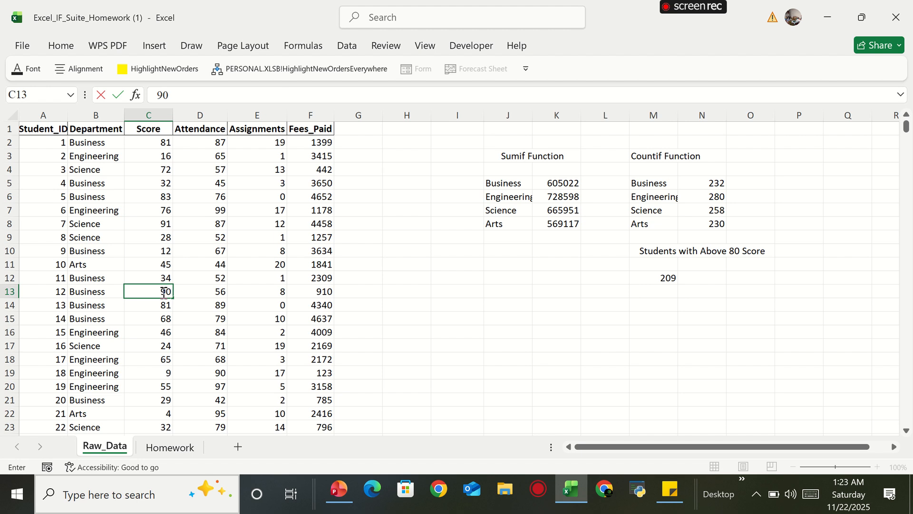
key(Return)
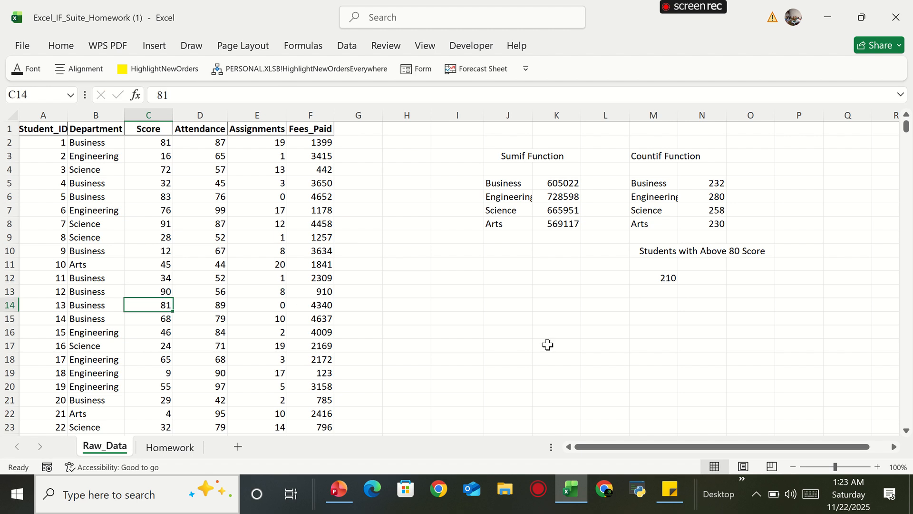
Step: Set the score in C12 to 100
click(157, 280)
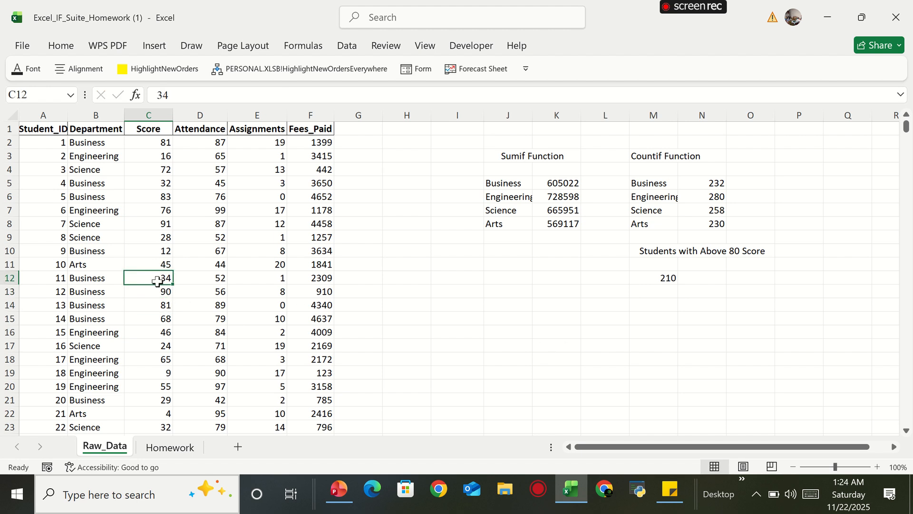
text(100)
key(Return)
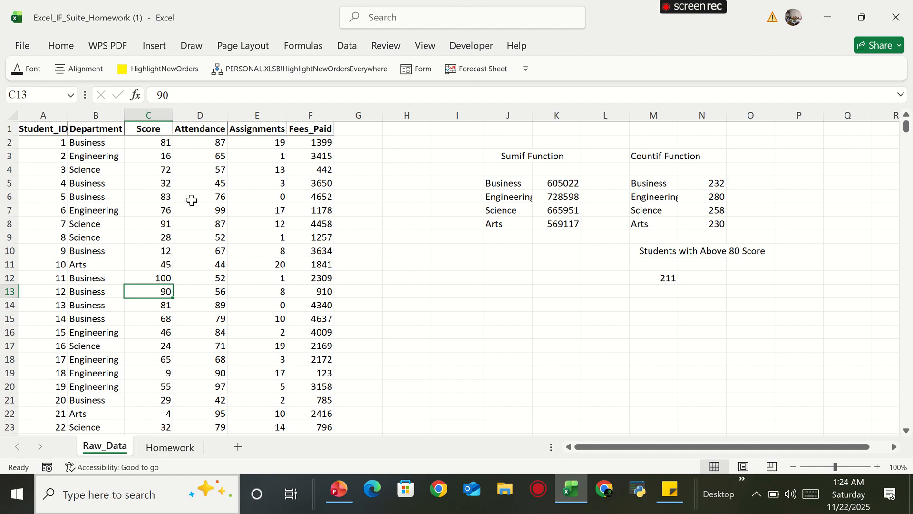
Step: Set the scores in C5 to 81, C8 to 50 and C9 to 34
click(160, 184)
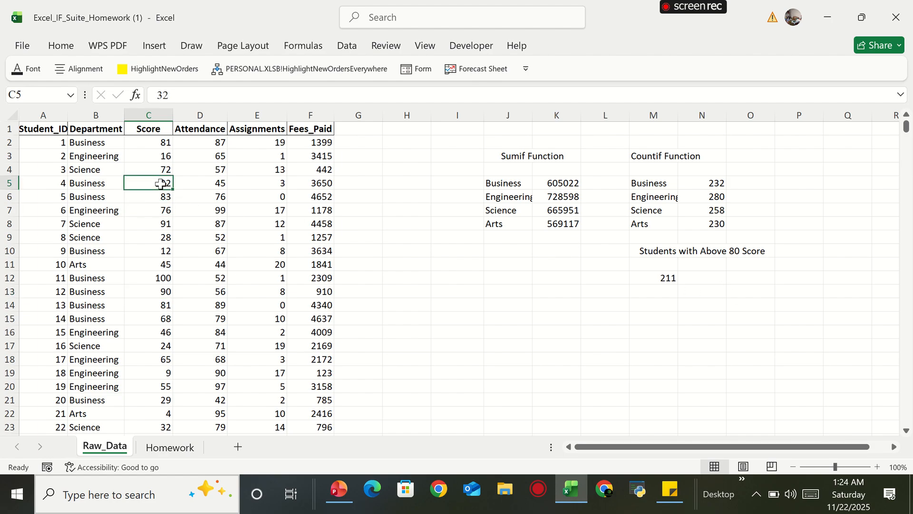
text(81)
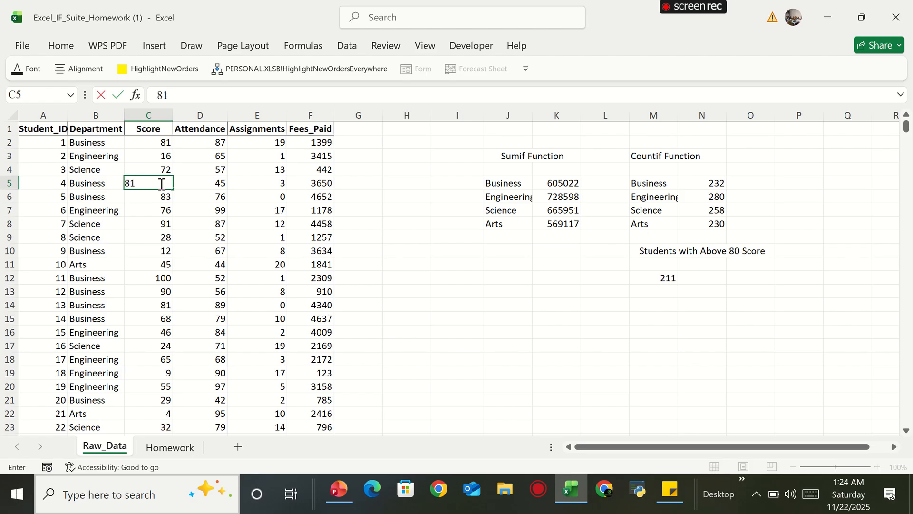
key(Return)
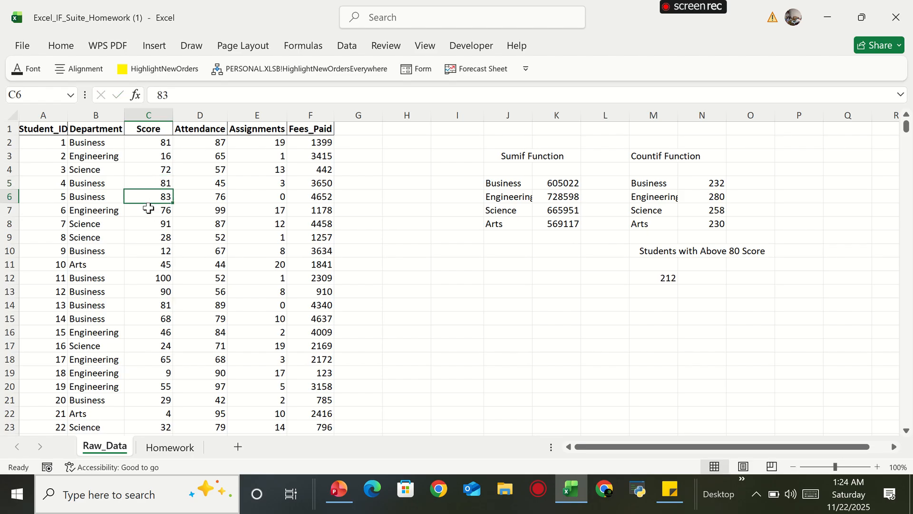
click(153, 227)
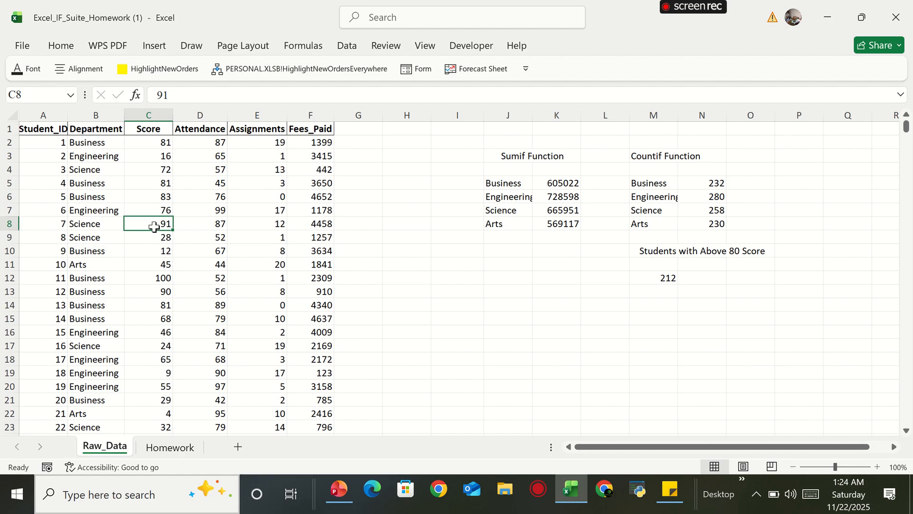
text(50)
key(Return)
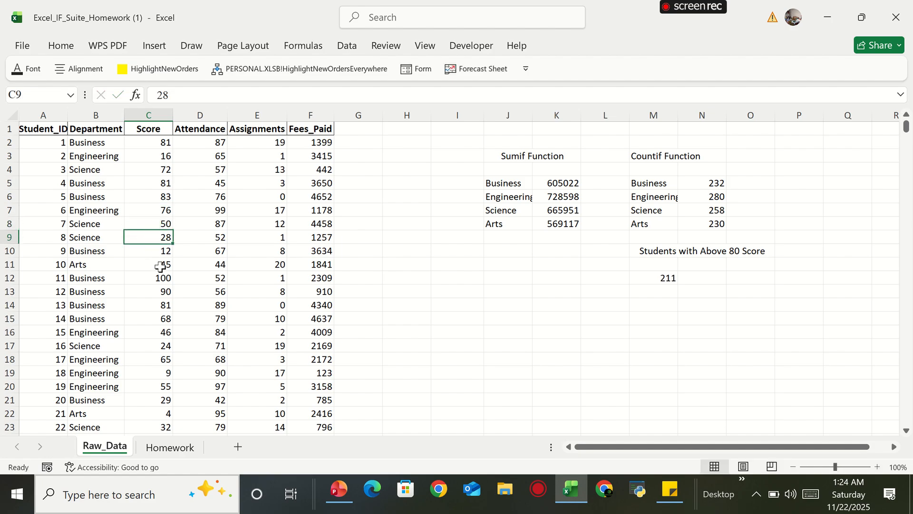
text(34)
key(Return)
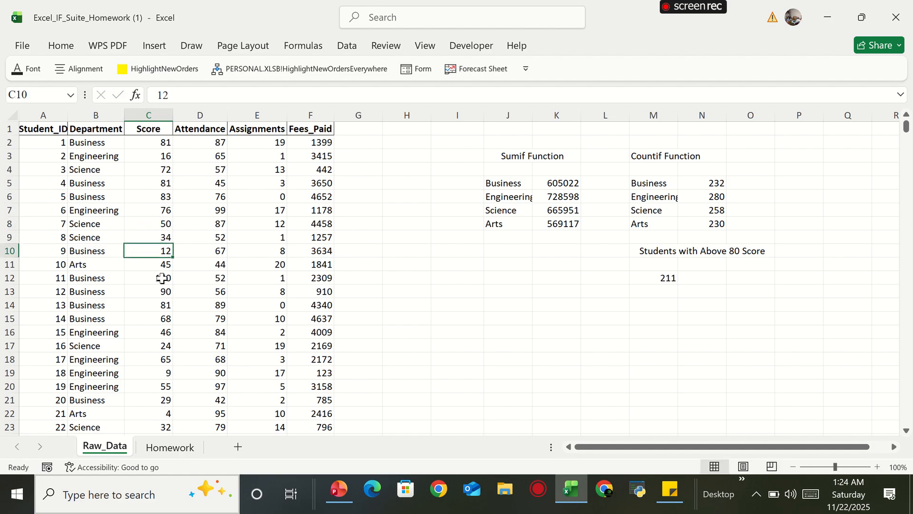
Step: Set the scores in C12 and C2 to 20
click(162, 278)
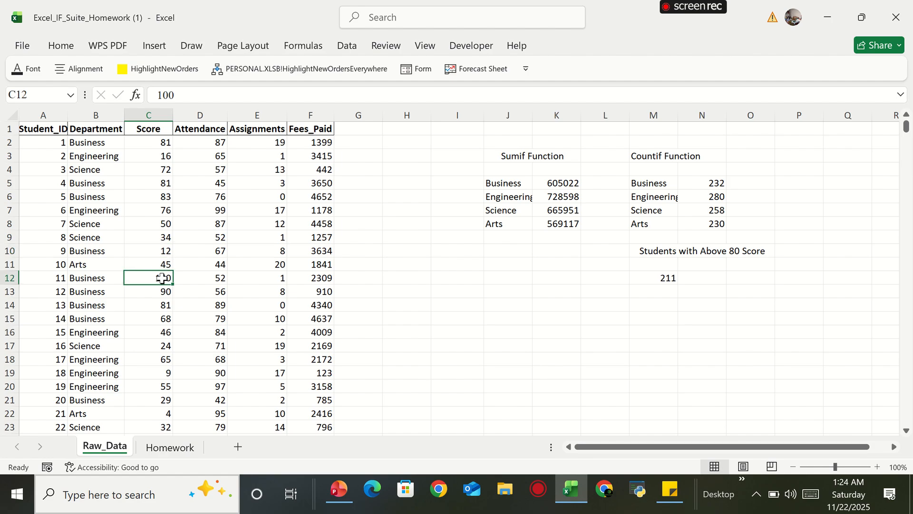
text(20)
key(Return)
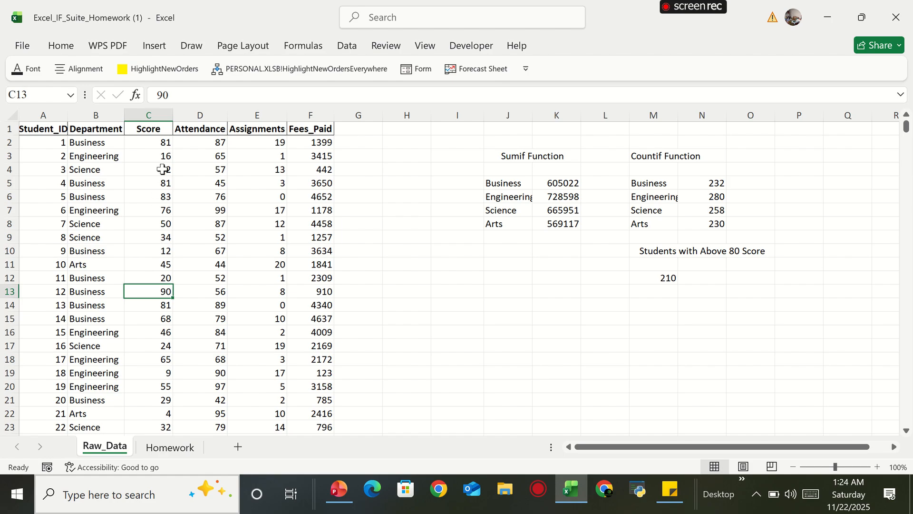
click(166, 143)
text(20)
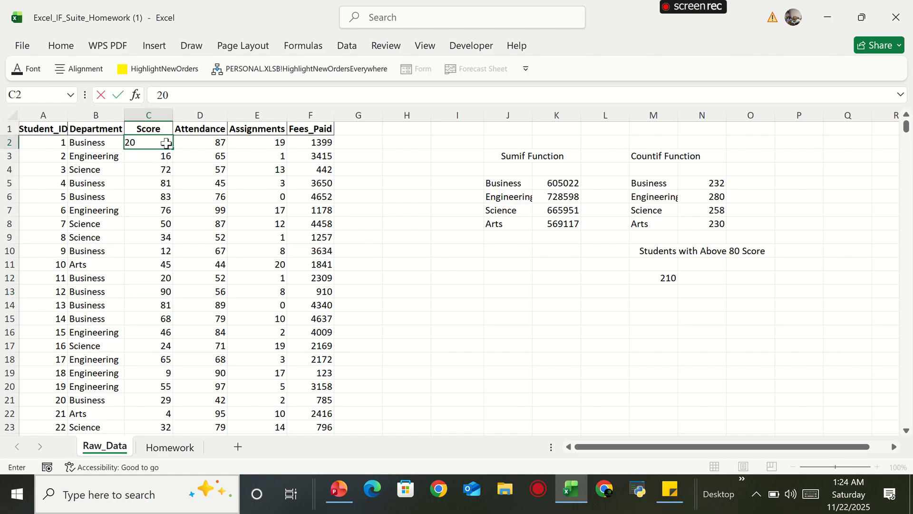
key(Return)
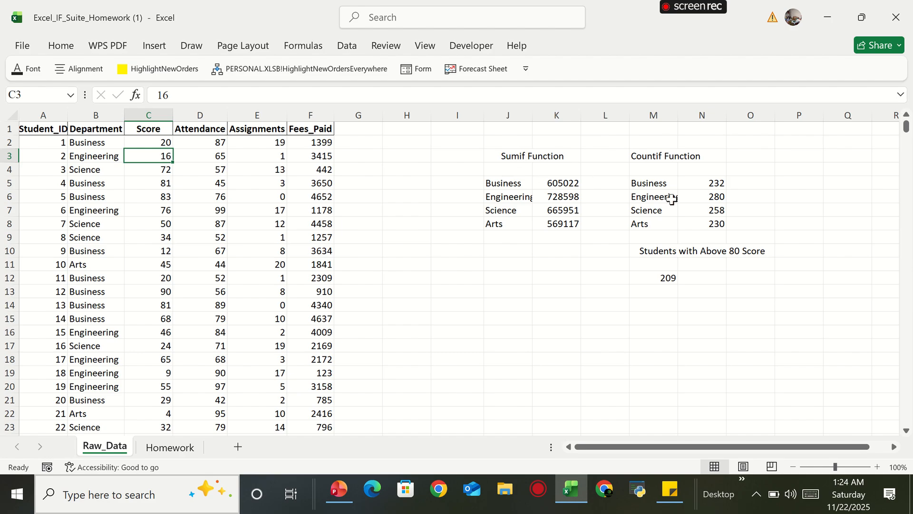
Step: Check the Homework task list, and add the heading "Averageif" in P3 of Raw_Data
click(169, 447)
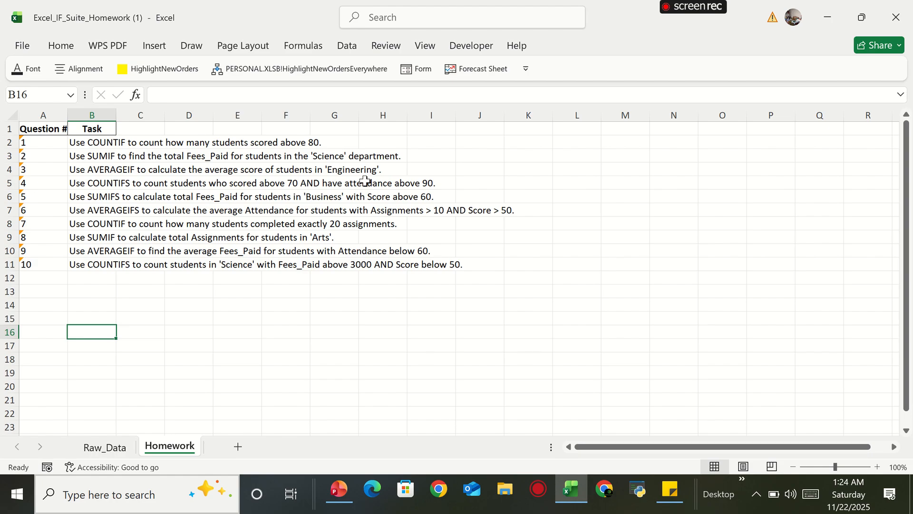
click(100, 449)
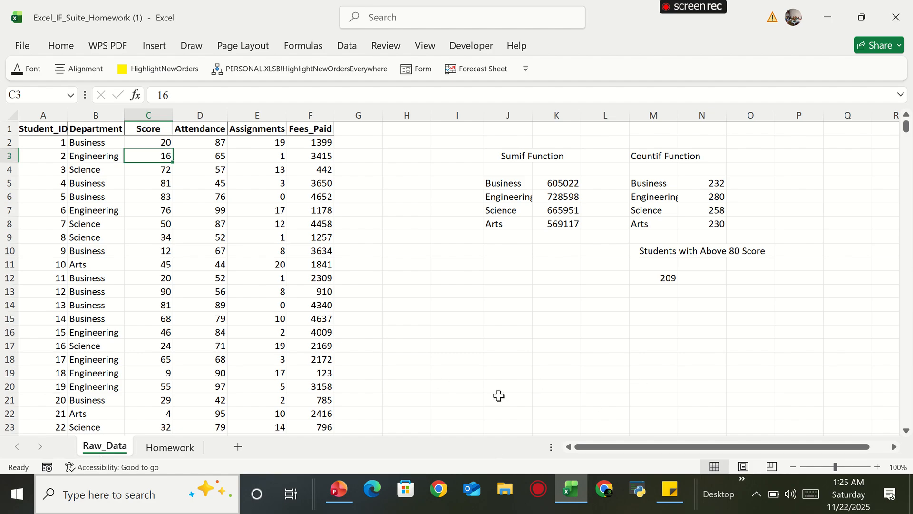
drag(604, 446, 647, 448)
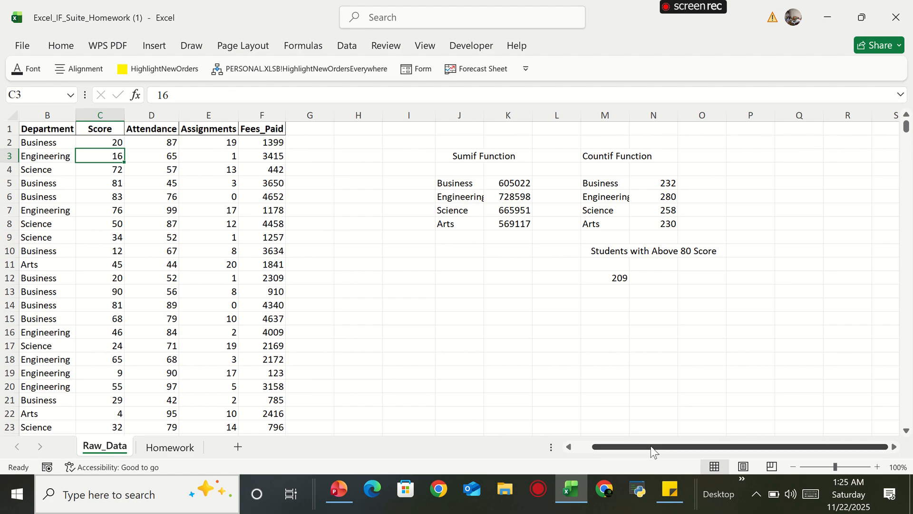
click(752, 158)
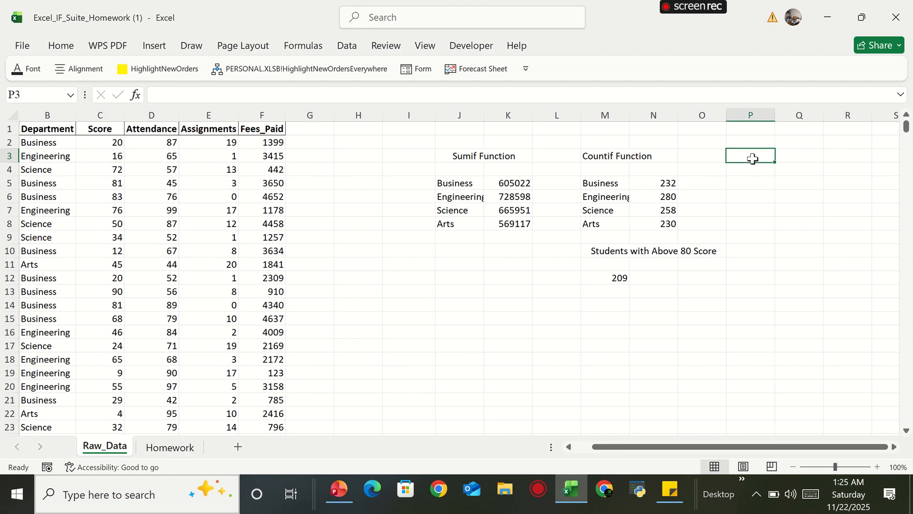
text(A)
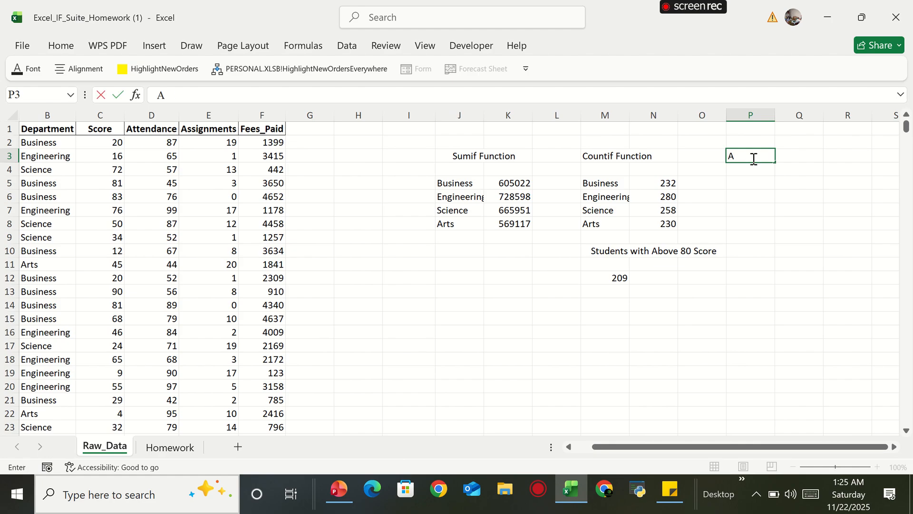
text(verageif)
key(Return)
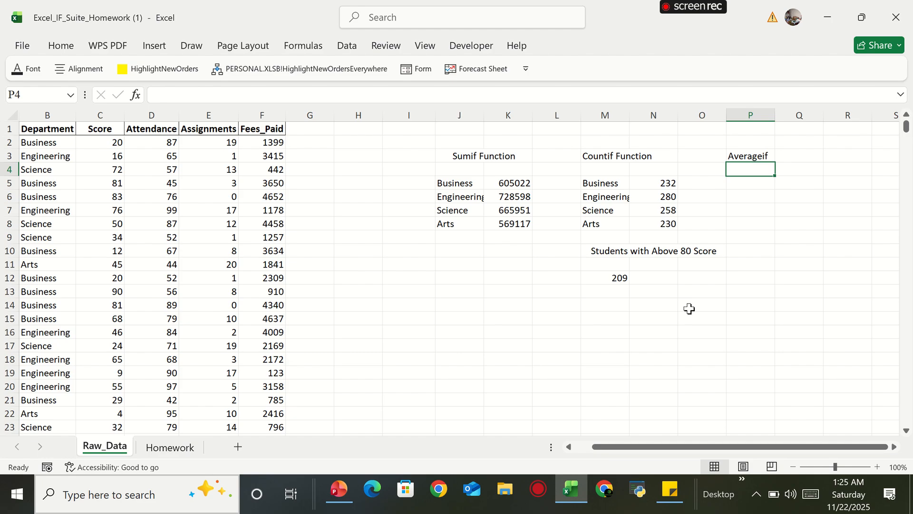
Step: Copy the four department names from M5:M8 into P5:P8 under the Averageif heading
click(740, 186)
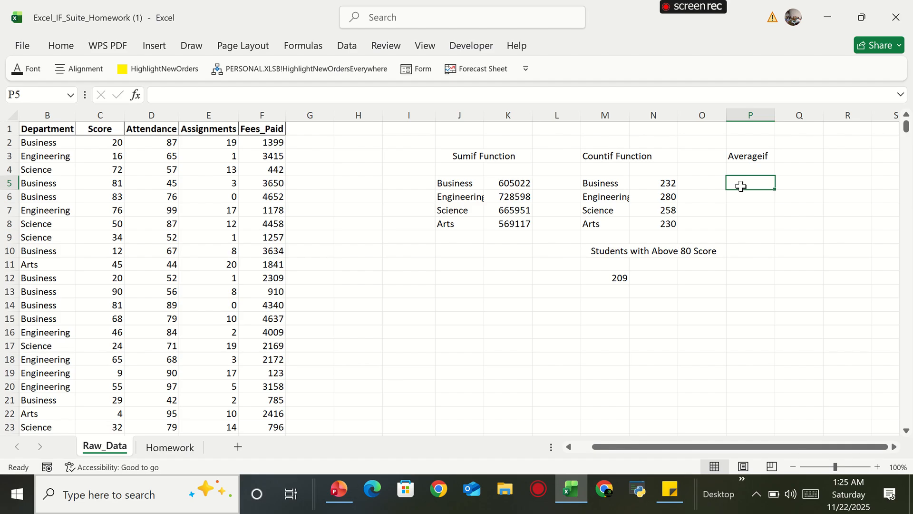
drag(604, 181, 597, 224)
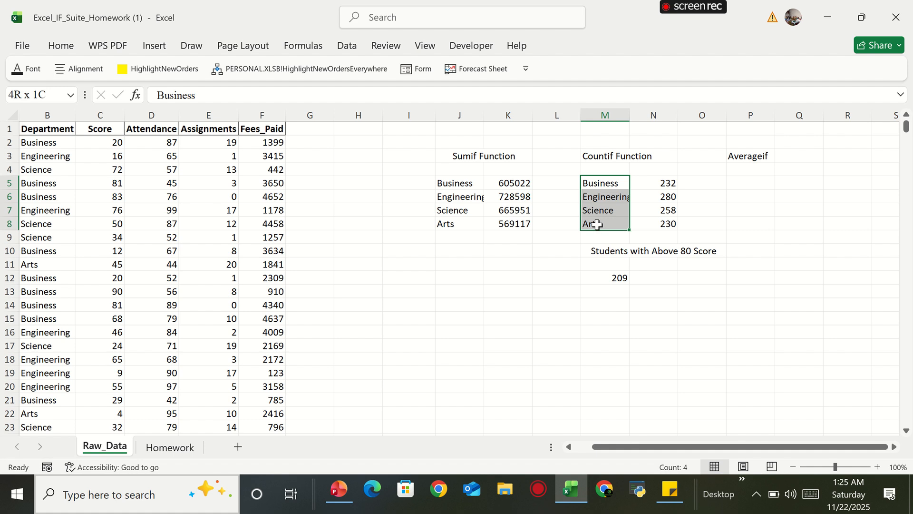
key(ctrl+c)
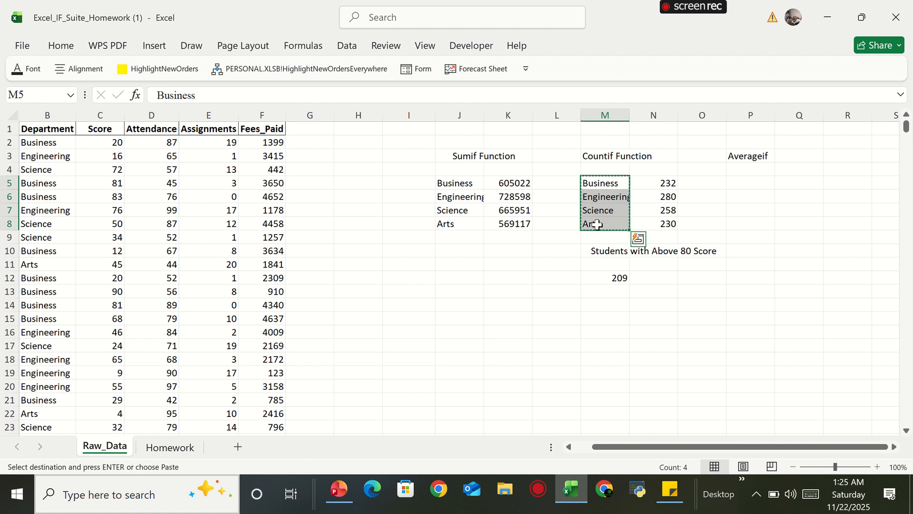
click(748, 182)
key(ctrl+v)
click(746, 318)
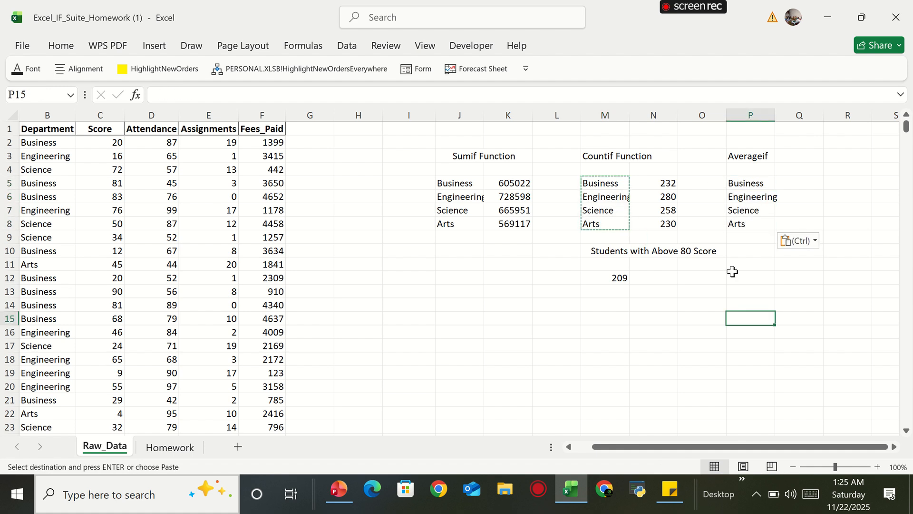
Step: Extend the heading in P3 to read "Averageif Function"
double_click(768, 156)
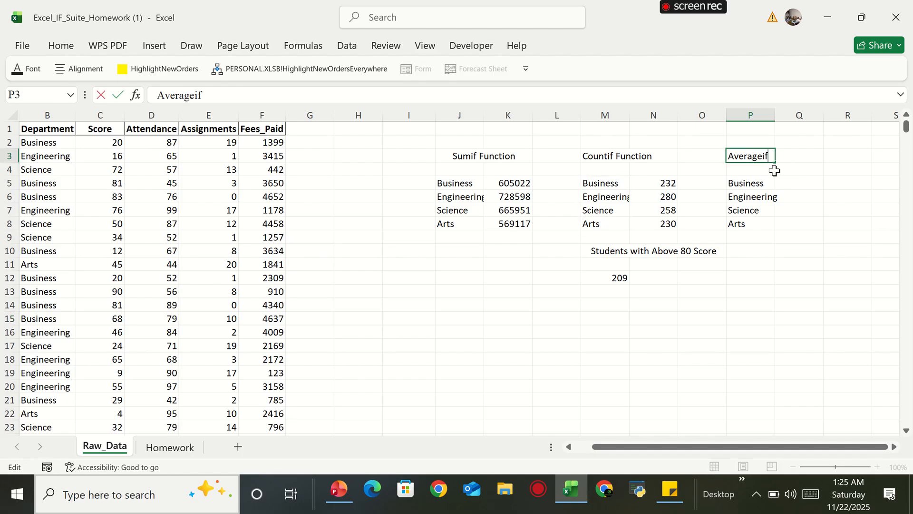
text(Func)
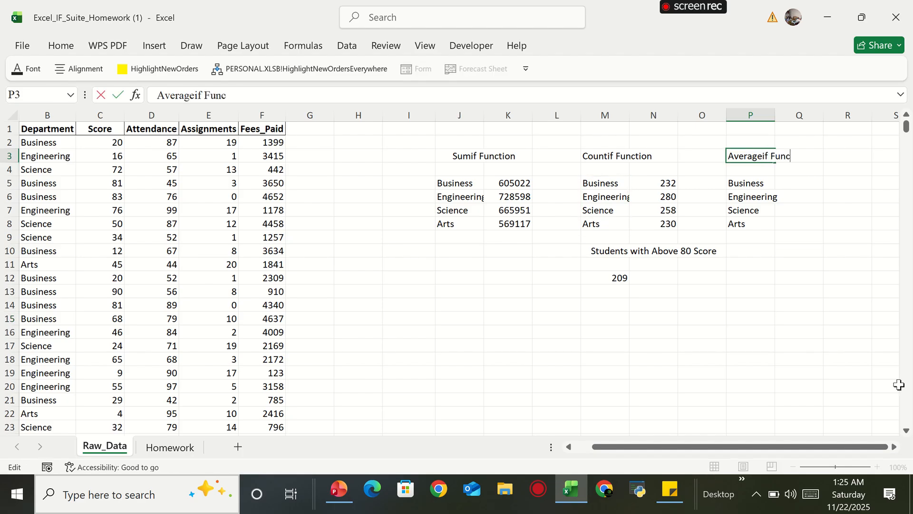
text(tion)
key(Return)
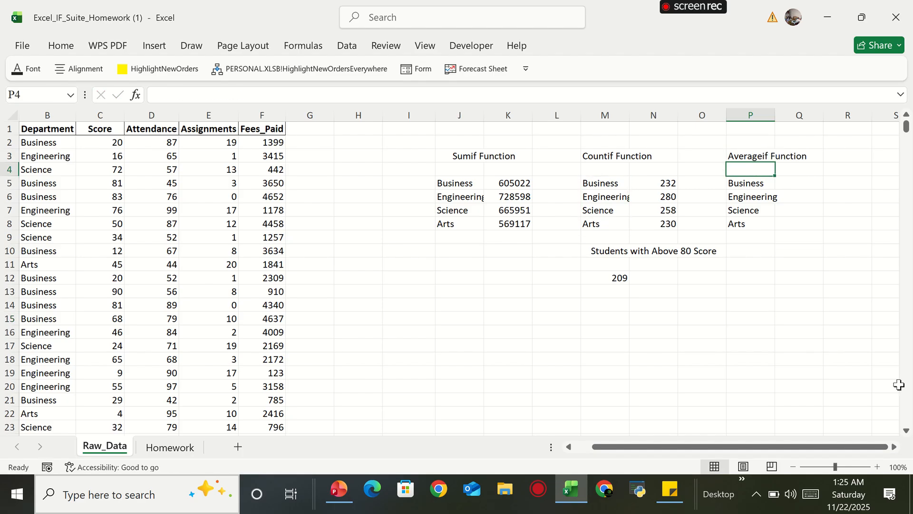
Step: Merge and center the Averageif Function heading across P3:Q3
click(789, 356)
drag(737, 157, 797, 160)
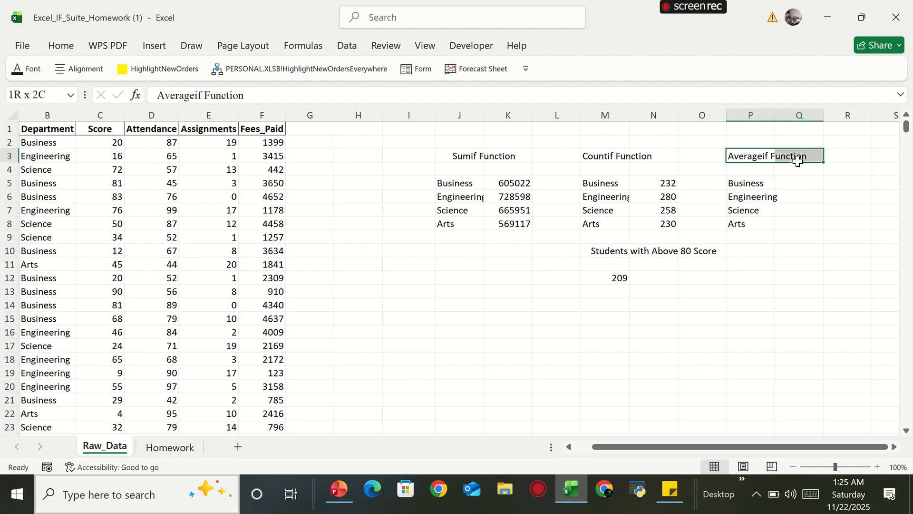
click(61, 45)
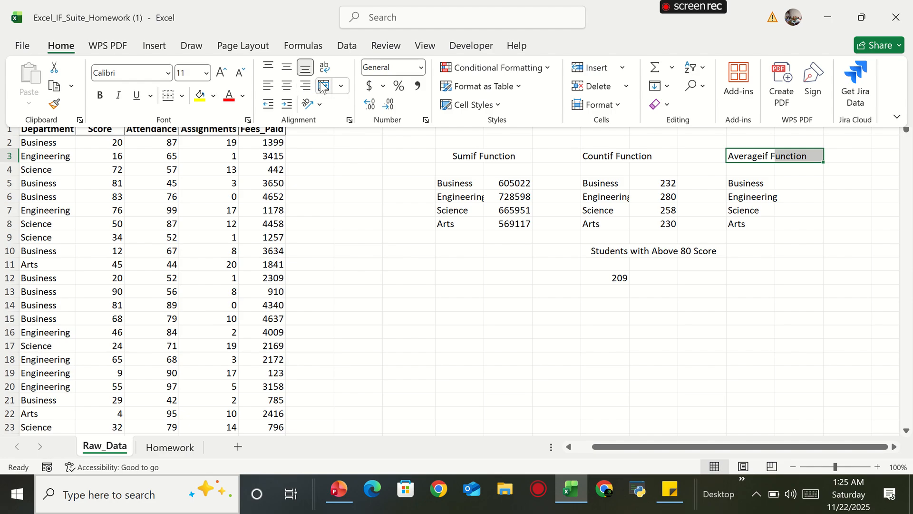
click(323, 87)
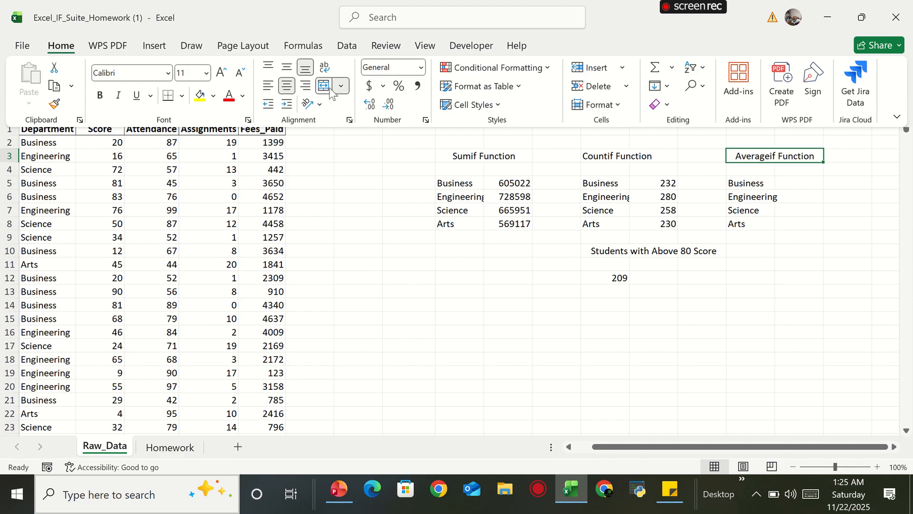
Step: Begin an AVERAGEIF formula in Q5 with the department cells B2:B1001 as its range
click(796, 185)
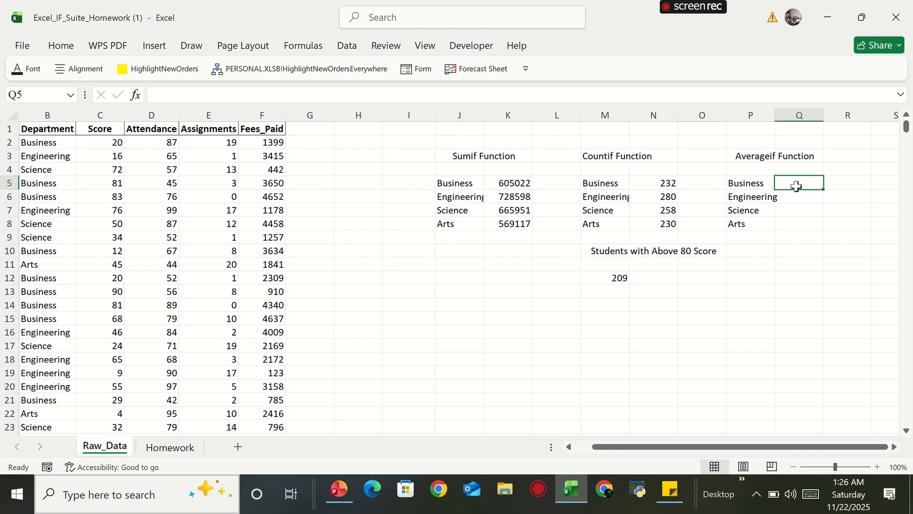
text(=ave)
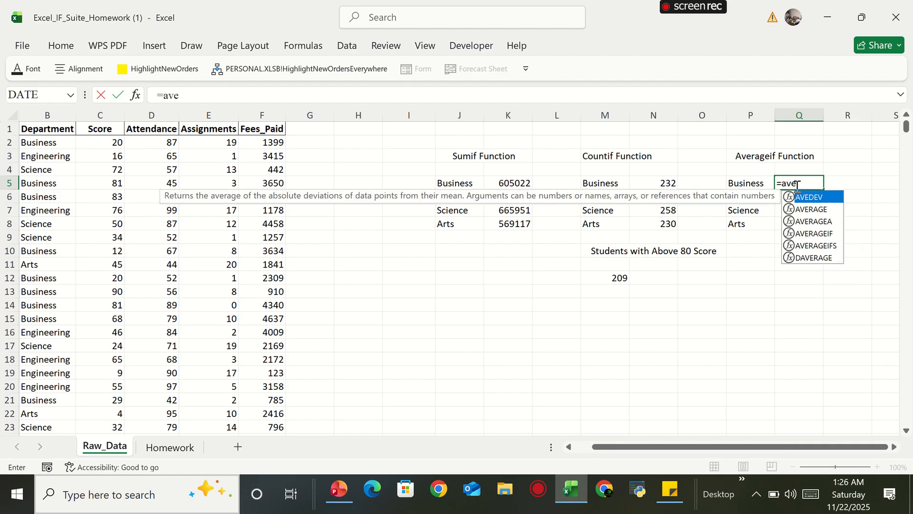
text(rag)
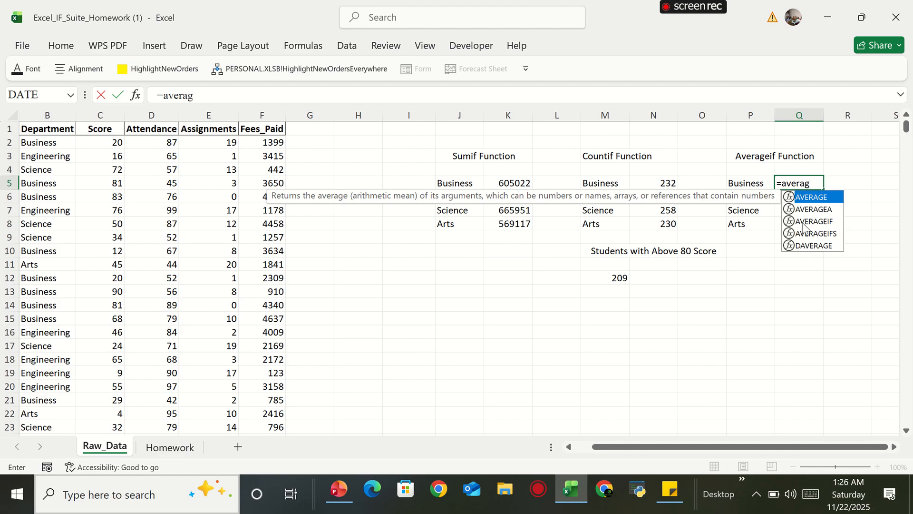
double_click(803, 222)
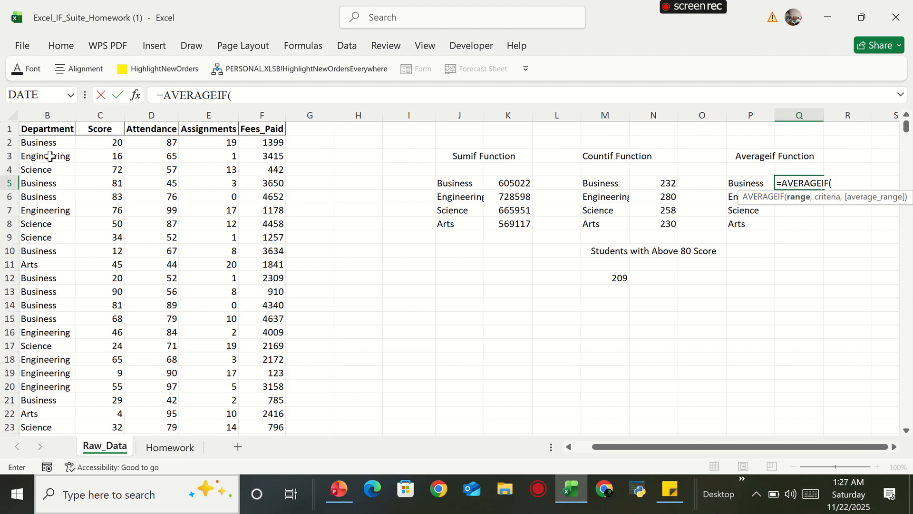
click(39, 142)
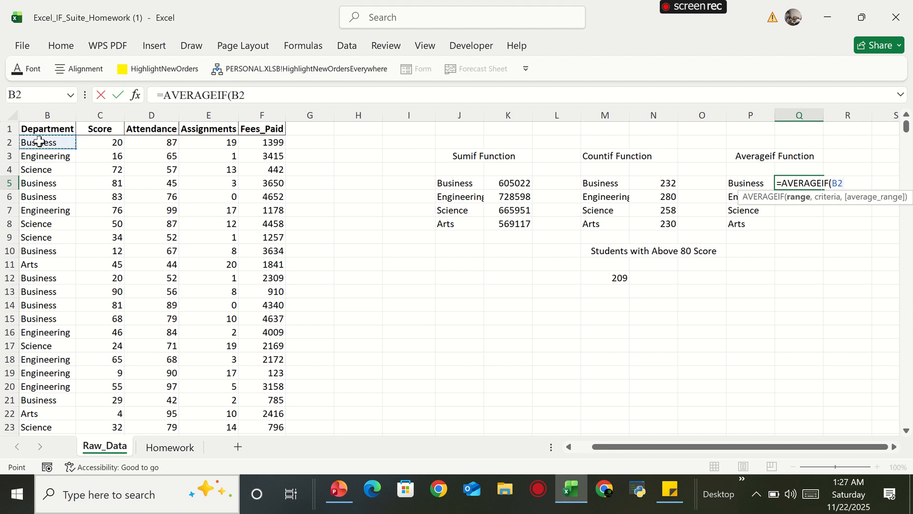
key(ctrl+shift+Down)
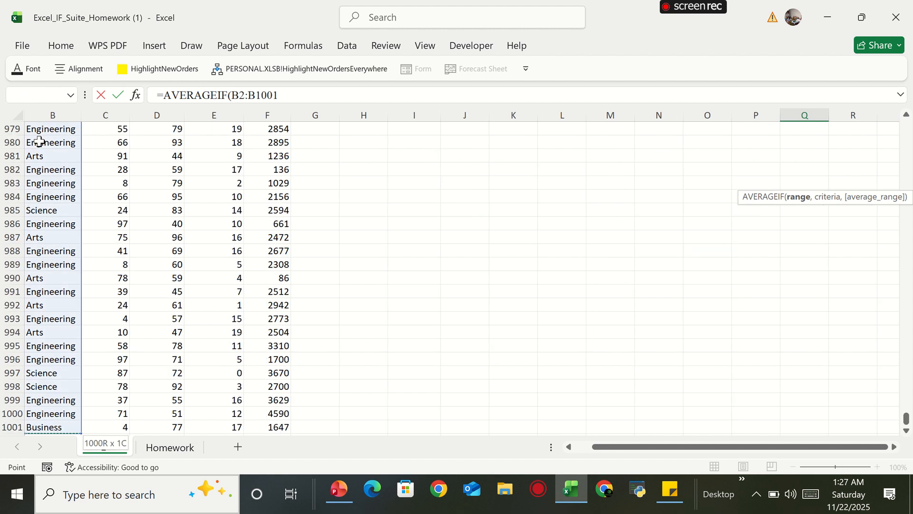
text(,)
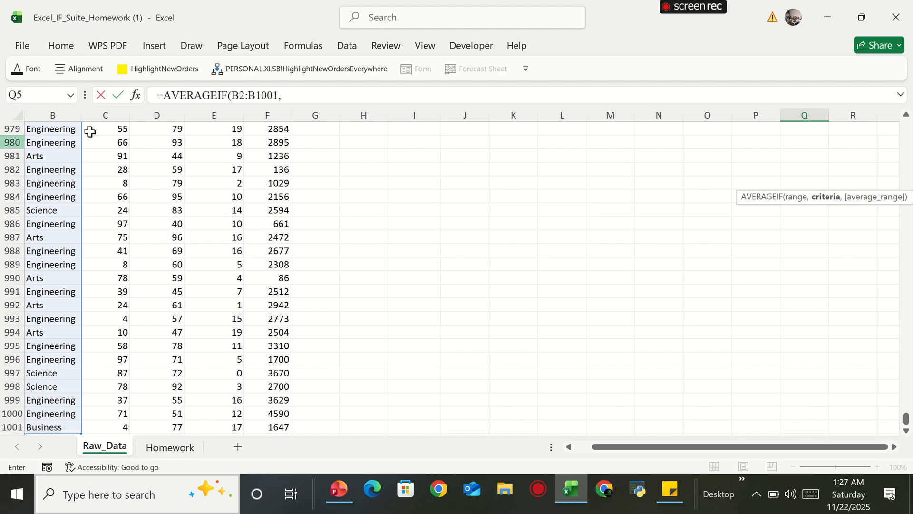
Step: Make the end of the formula's range absolute as $B$1001 and use P5 as the criteria
drag(906, 418, 911, 125)
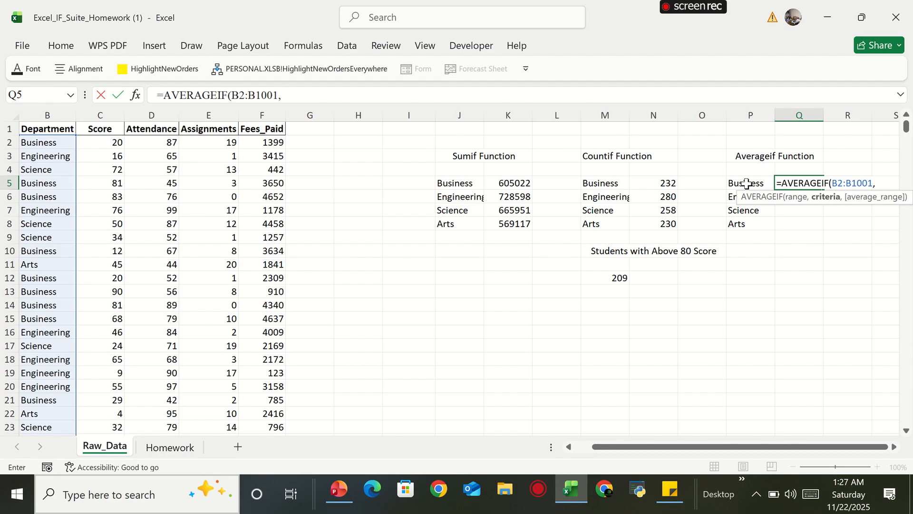
click(846, 182)
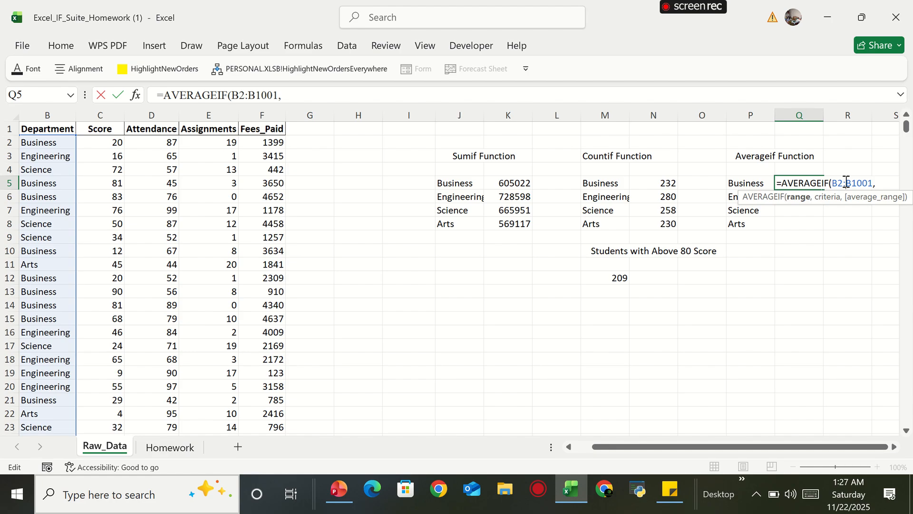
key(F4)
click(893, 184)
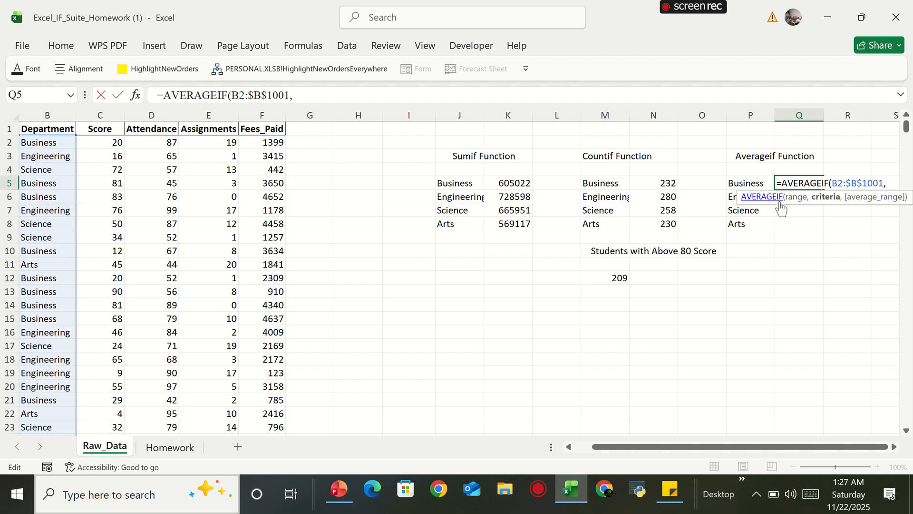
click(751, 184)
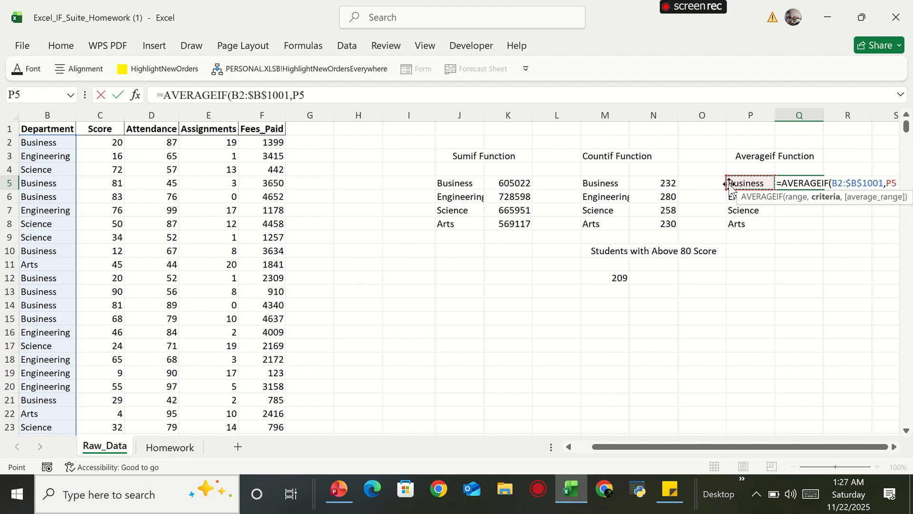
text(,)
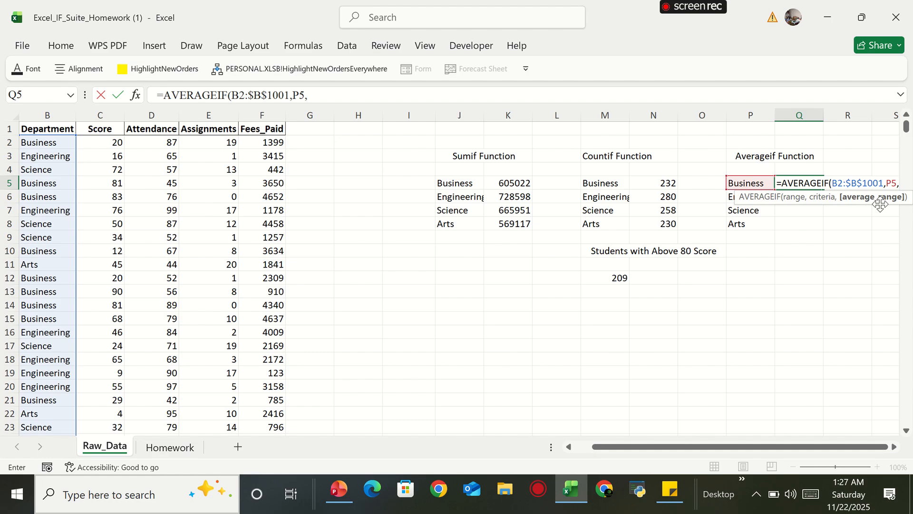
Step: Consult the Homework tasks and complete the Q5 formula with the scores in Raw_Data!C2:C1001 as the average range
click(175, 450)
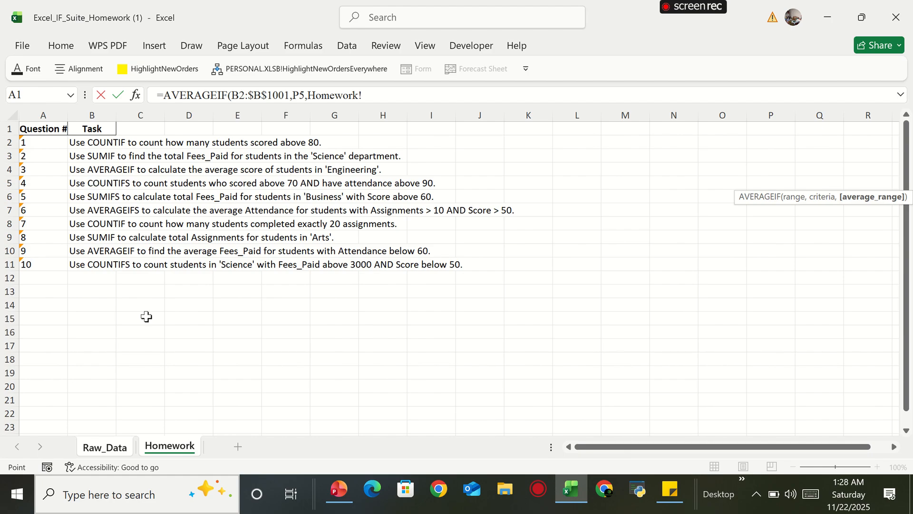
click(101, 449)
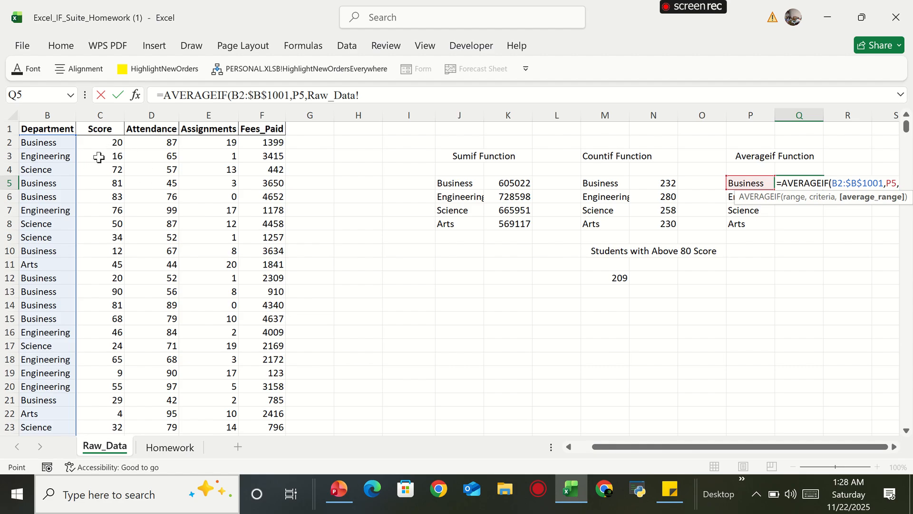
click(110, 144)
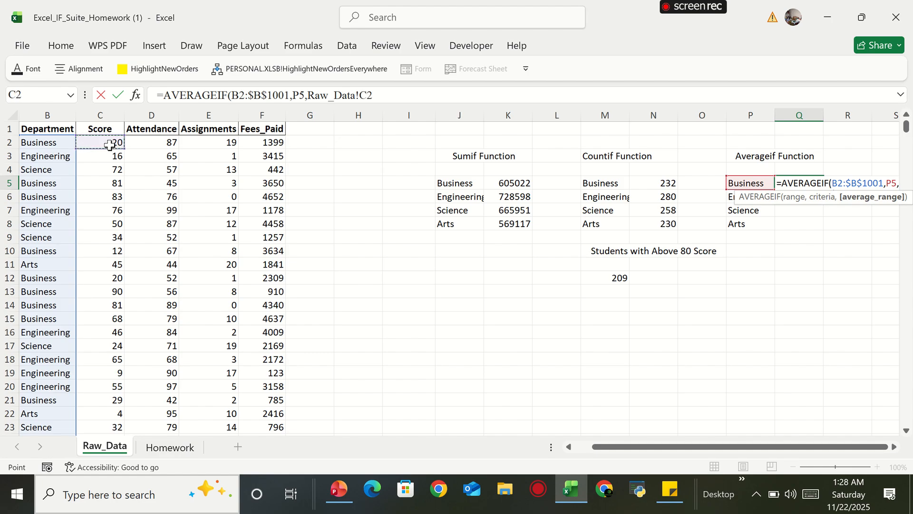
key(ctrl+shift+Down)
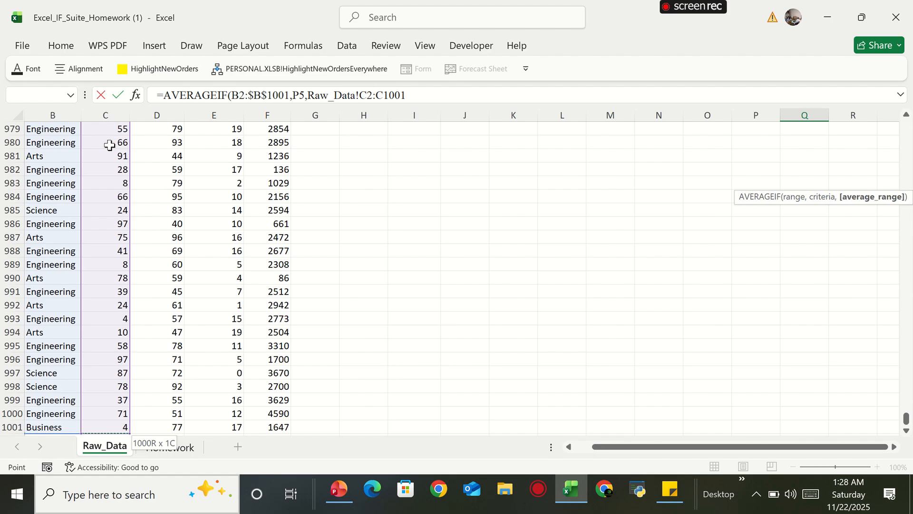
key(Return)
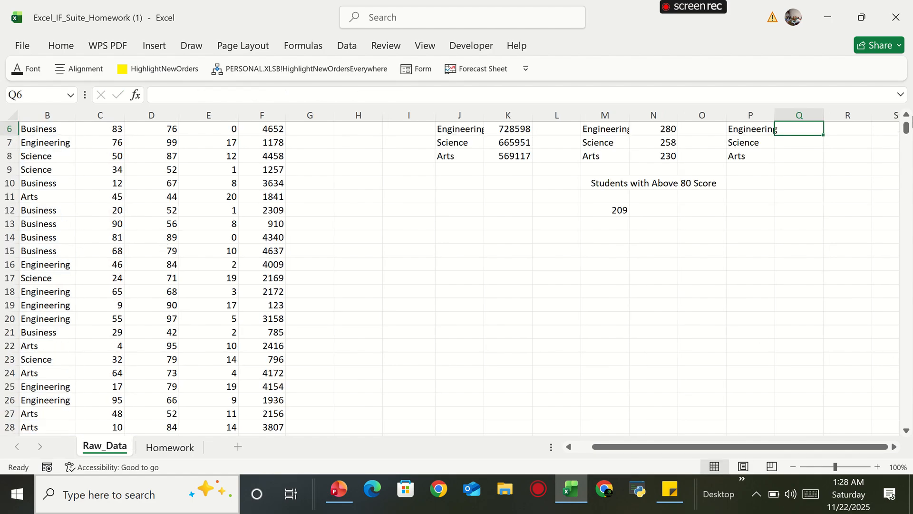
drag(907, 127, 908, 123)
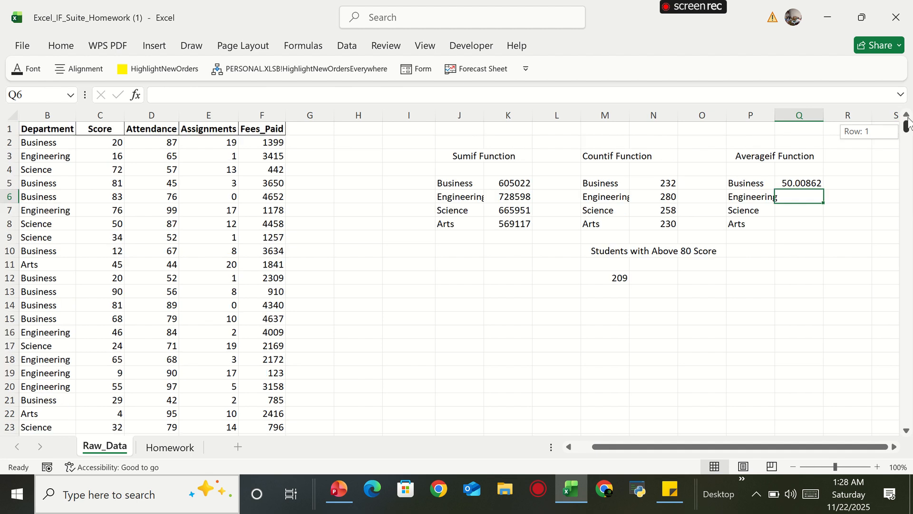
click(795, 183)
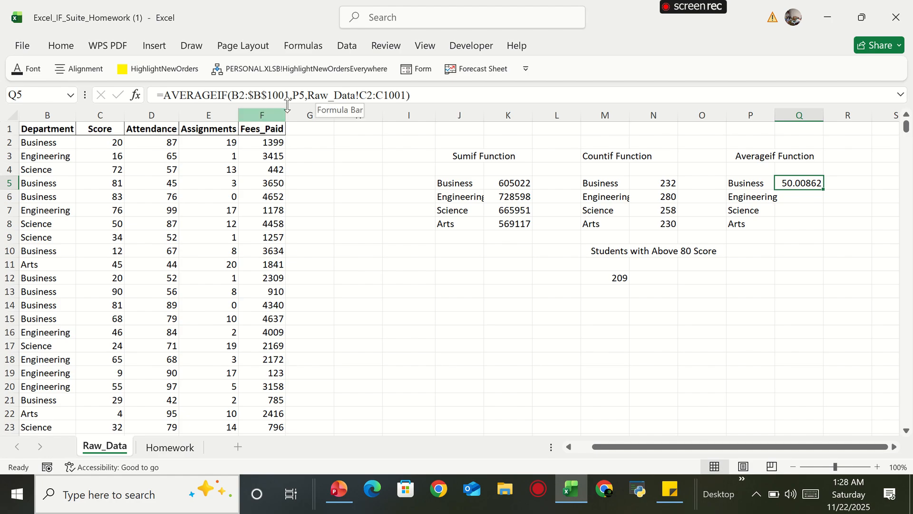
Step: Make the end of the average range in the Q5 formula absolute as $C$1001
click(379, 95)
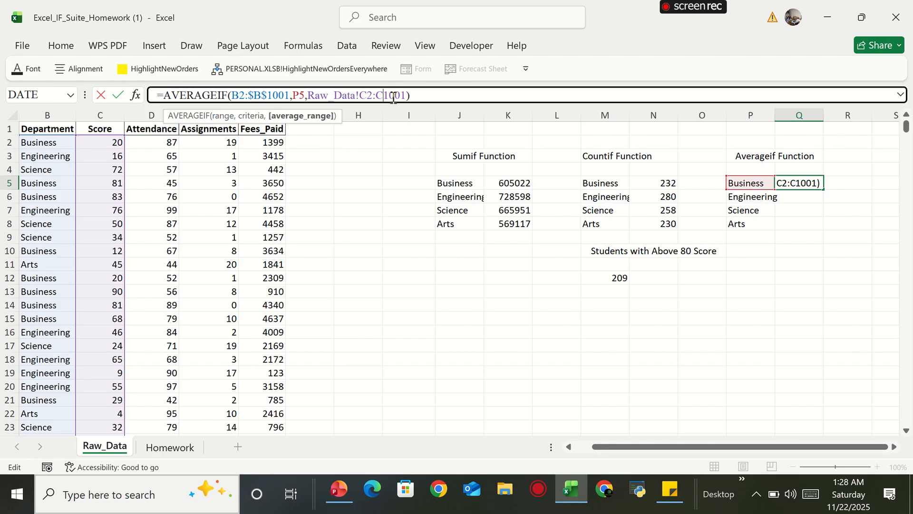
key(F4)
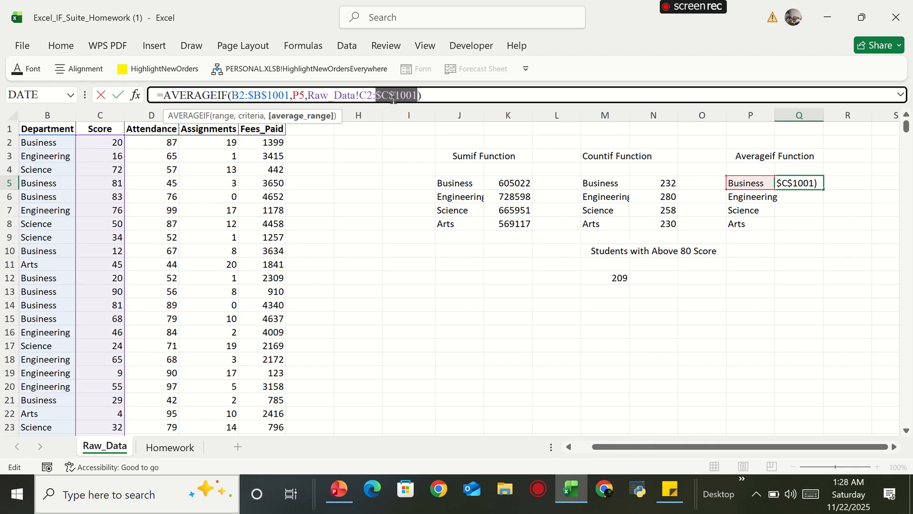
click(761, 198)
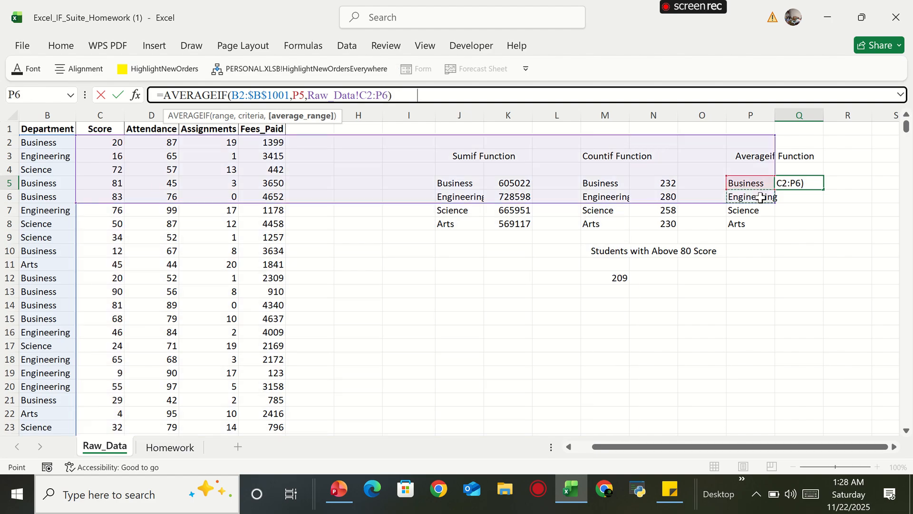
key(ctrl+z)
key(Return)
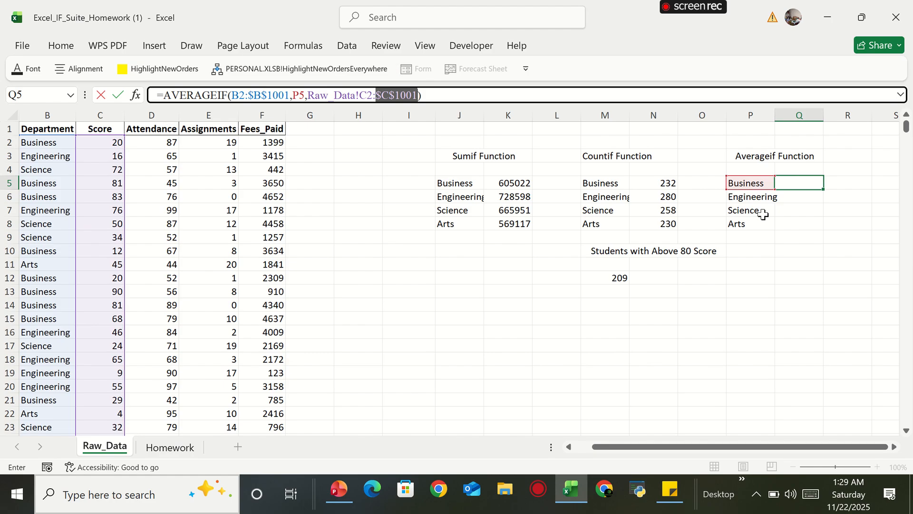
Step: Fill the Q5 AVERAGEIF formula down to Q8 for the remaining departments
click(805, 183)
drag(822, 189, 812, 230)
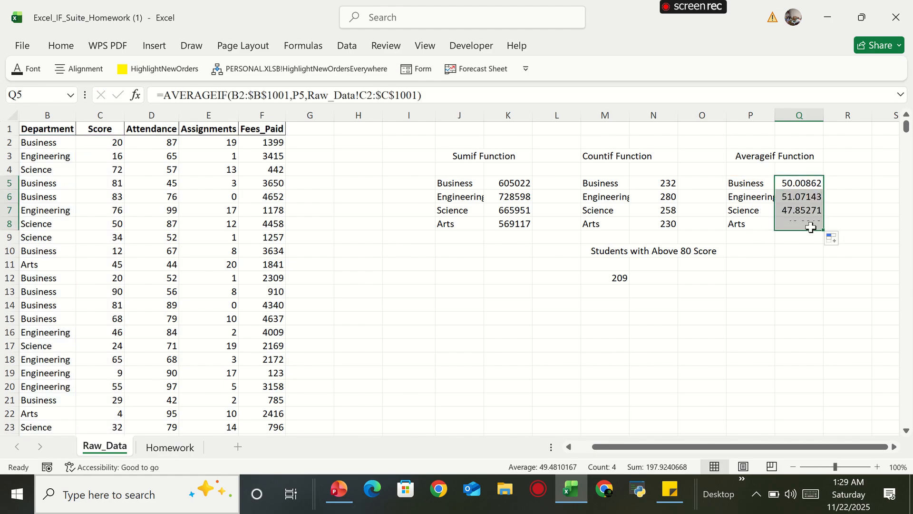
click(812, 280)
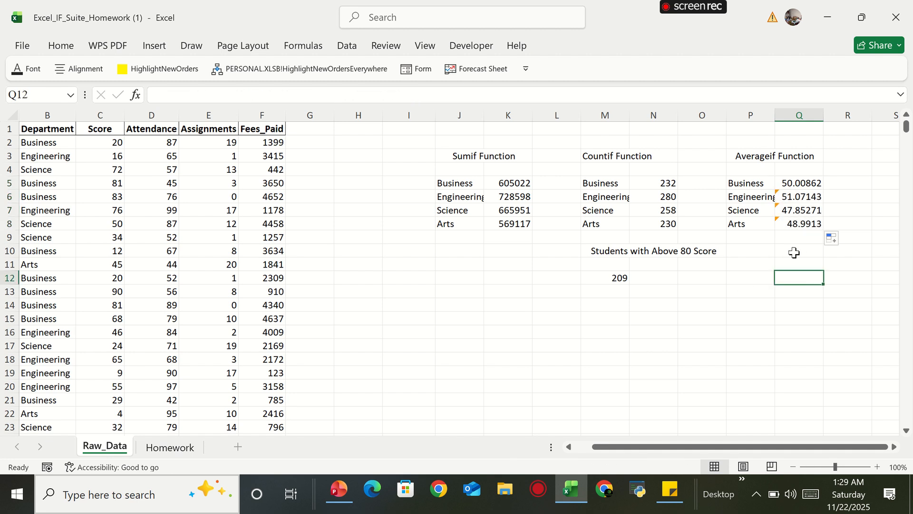
Step: Remove the Raw_Data! sheet reference from the average range in the Q6 formula, leaving C3:$C$1001
click(789, 196)
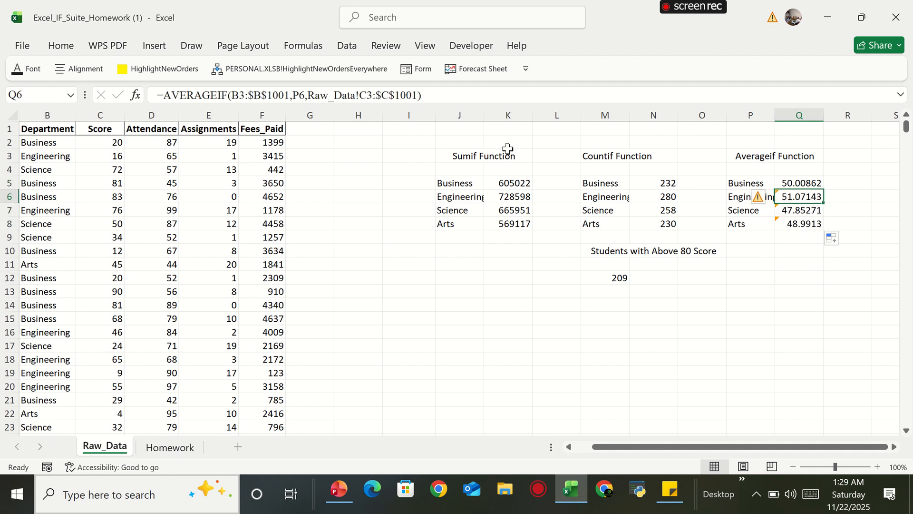
click(362, 93)
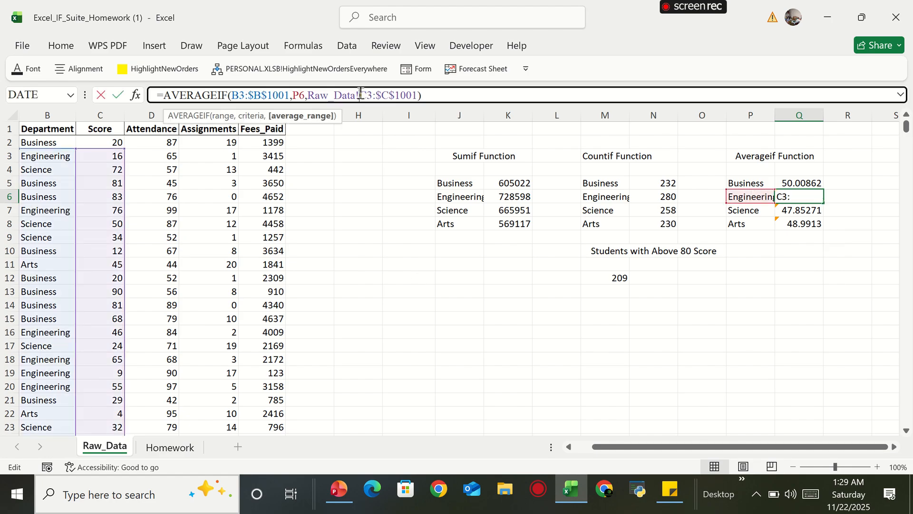
key(BackSpace)
key(BackSpace)
key(BackSpace)
key(BackSpace)
key(BackSpace)
key(BackSpace)
key(BackSpace)
key(BackSpace)
key(BackSpace)
key(BackSpace)
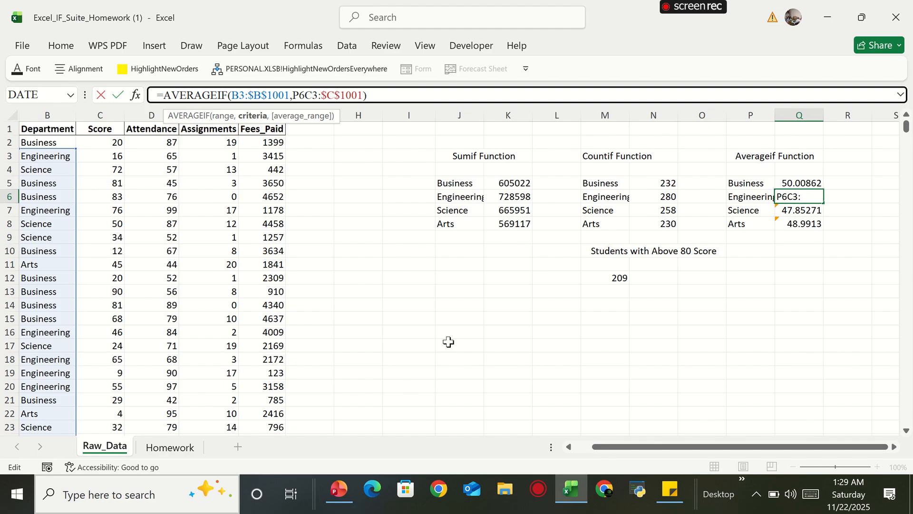
text(,)
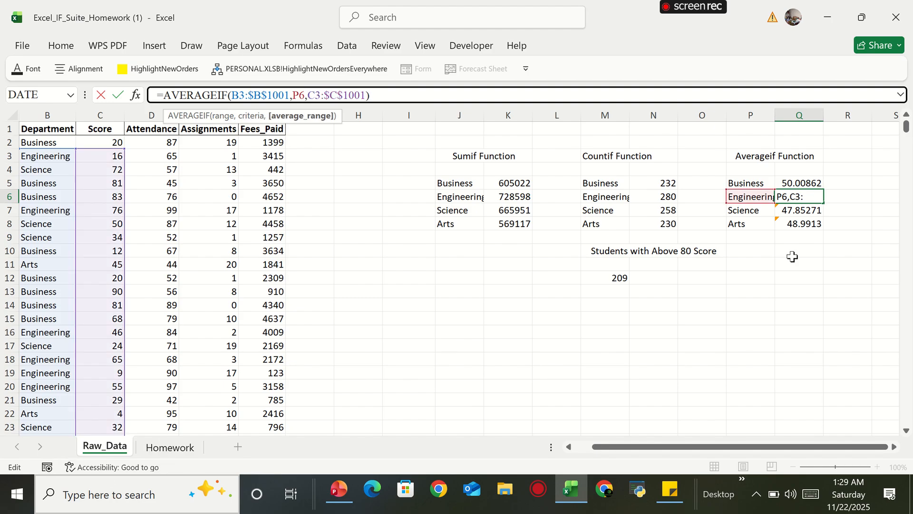
key(Return)
Step: Ignore the omitted adjacent cells error on the AVERAGEIF results in Q8, Q7 and Q6
click(781, 181)
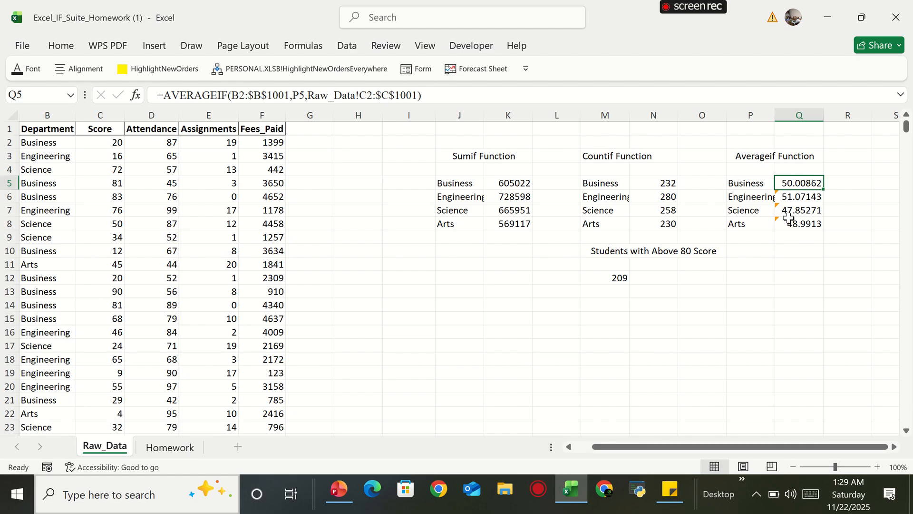
click(773, 223)
click(780, 222)
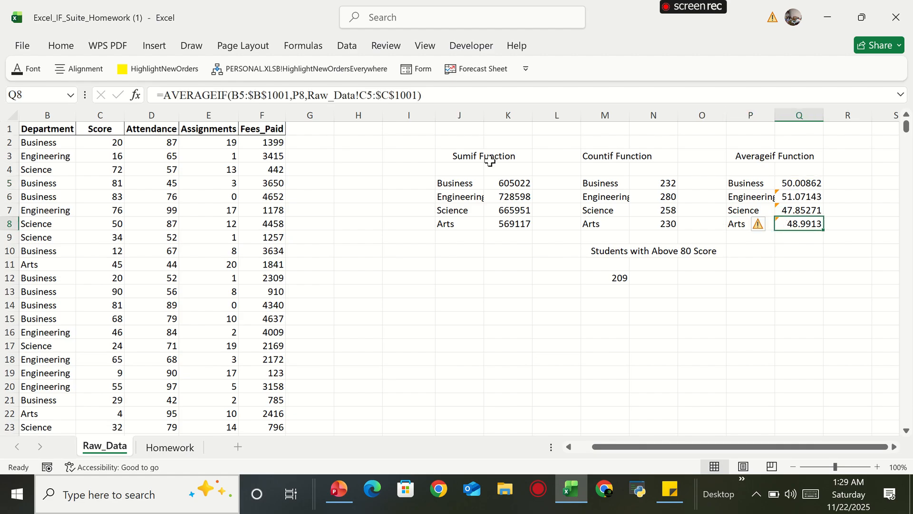
click(763, 228)
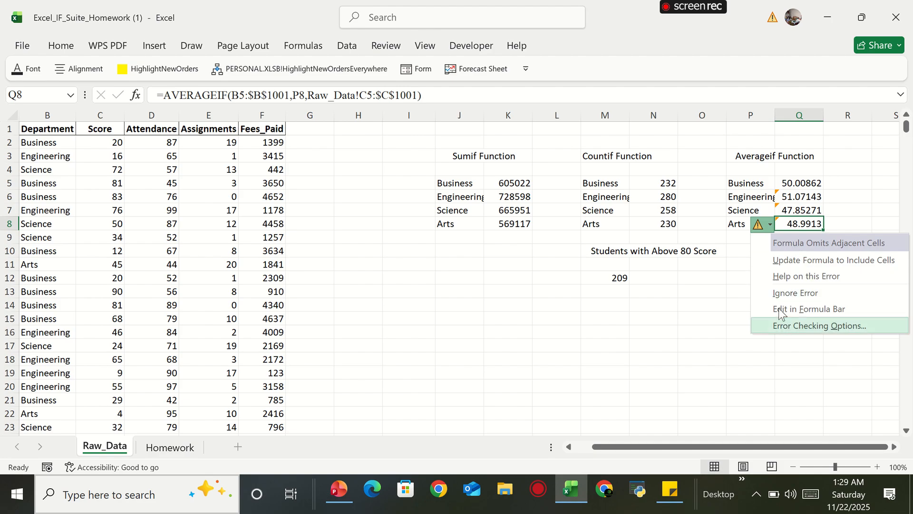
click(801, 291)
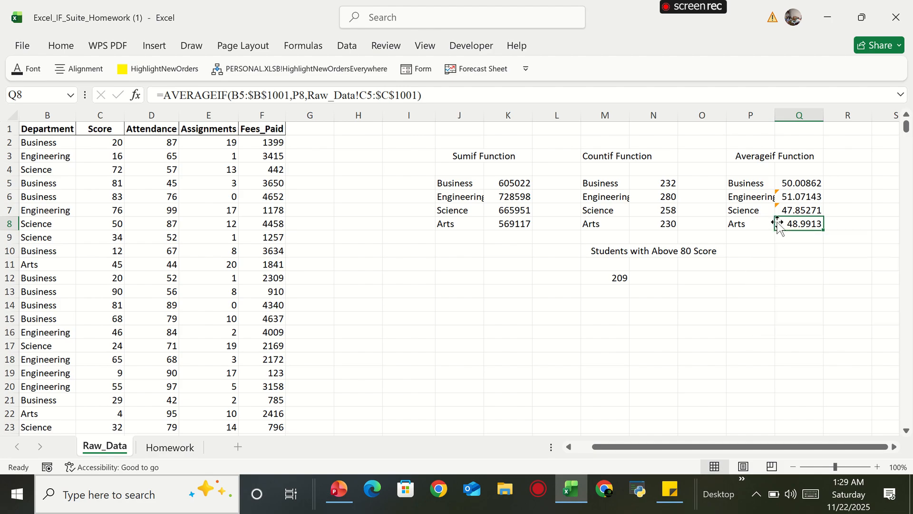
click(794, 209)
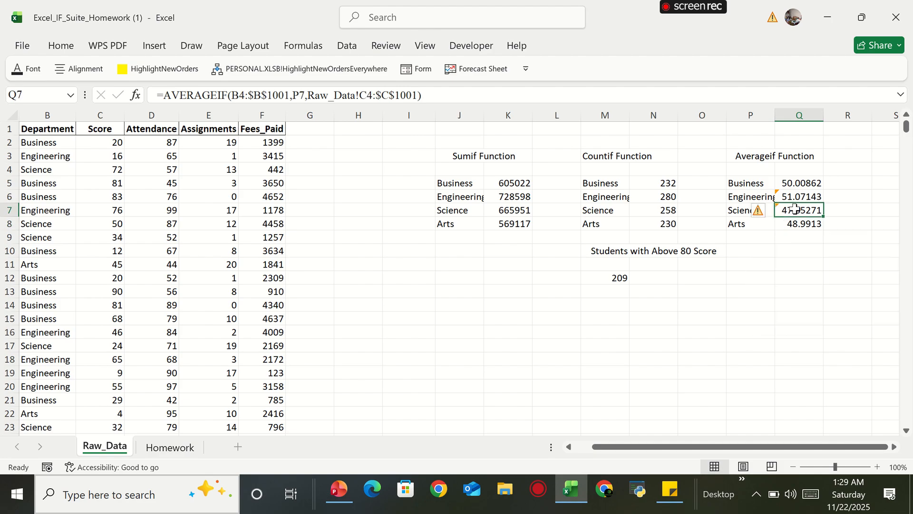
click(770, 213)
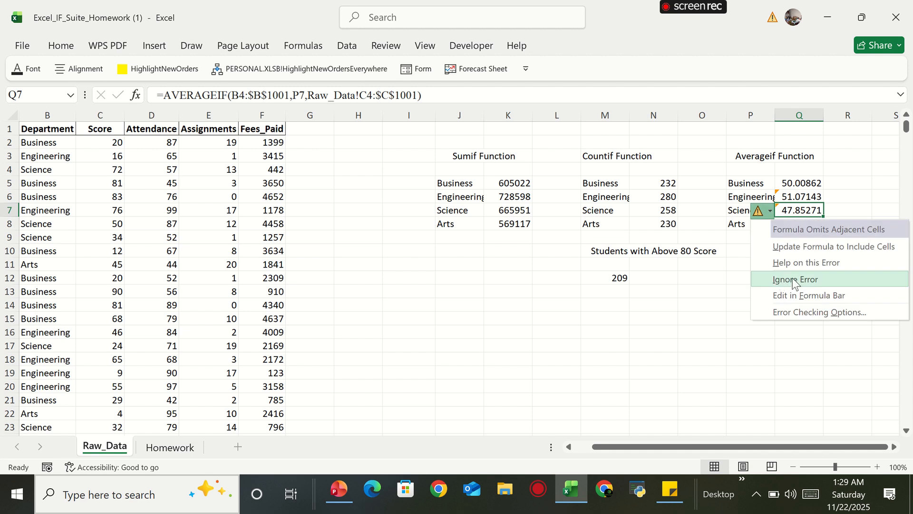
click(790, 279)
click(788, 195)
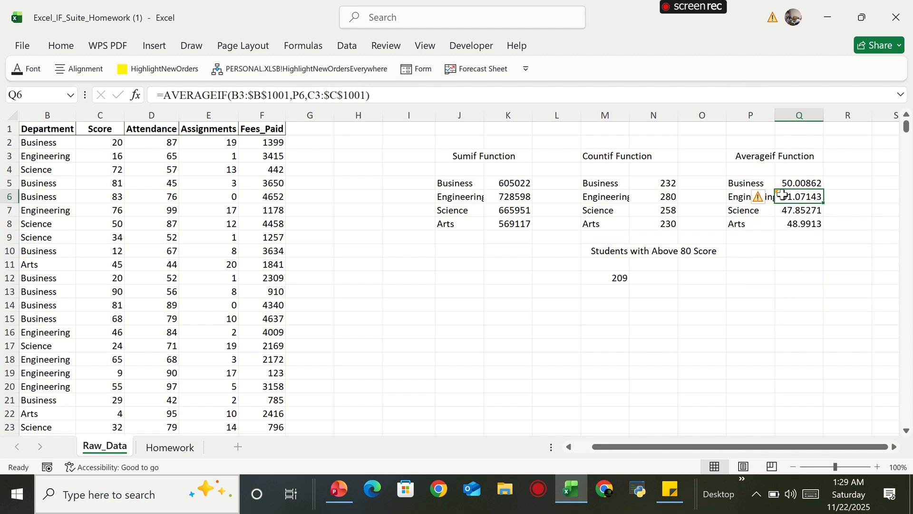
click(763, 199)
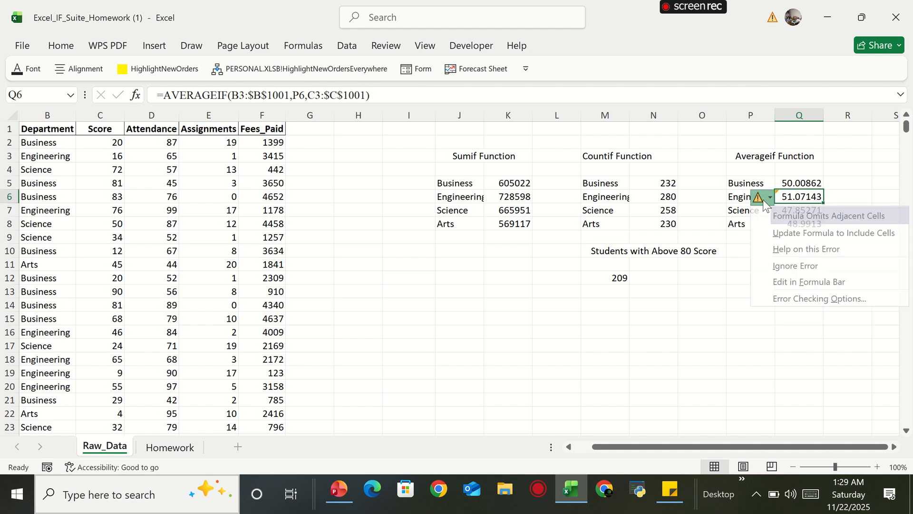
click(787, 265)
Step: Review the arguments of the AVERAGEIF formula for Business in Q5
click(804, 223)
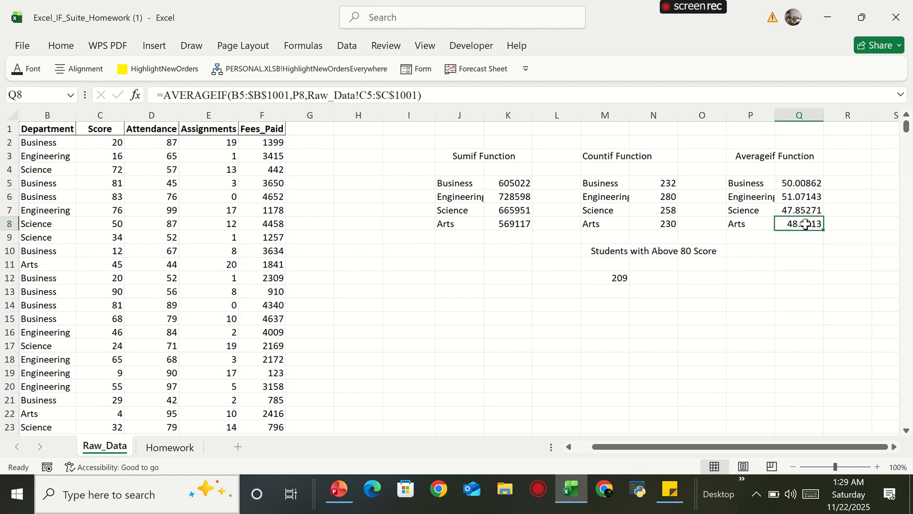
click(794, 180)
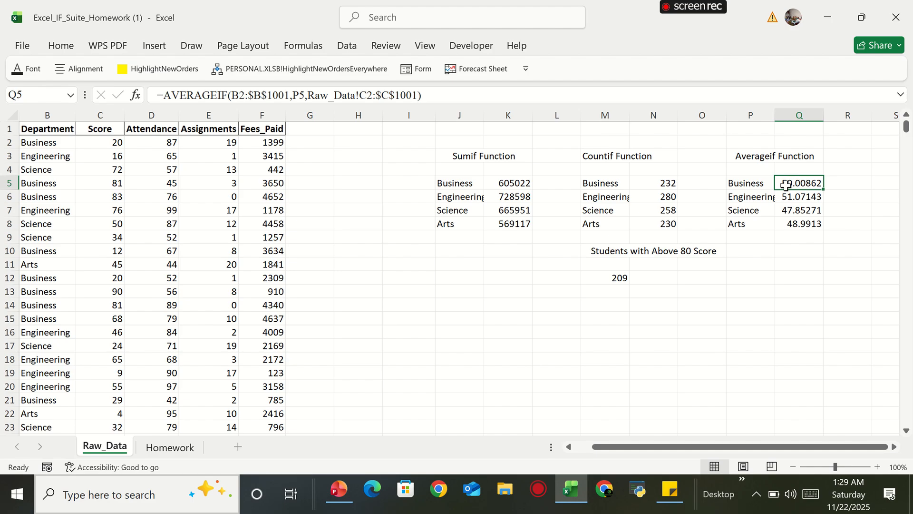
double_click(784, 183)
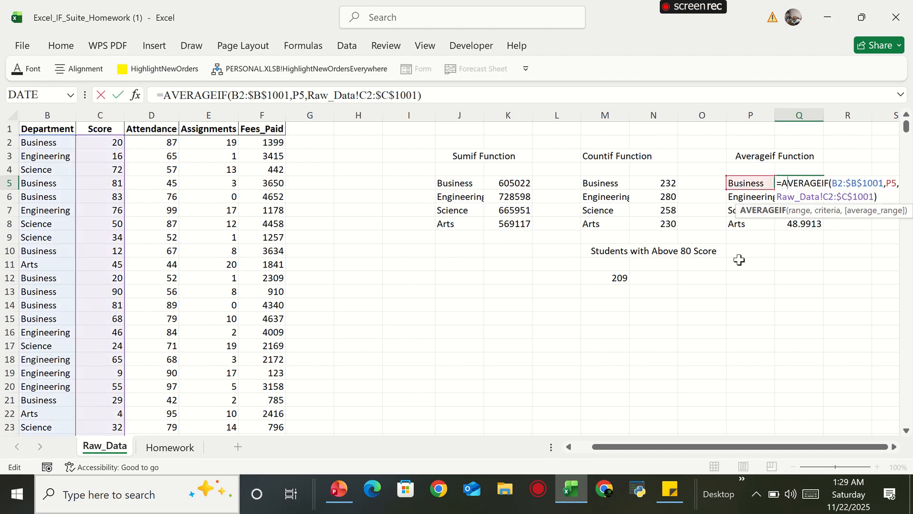
key(Return)
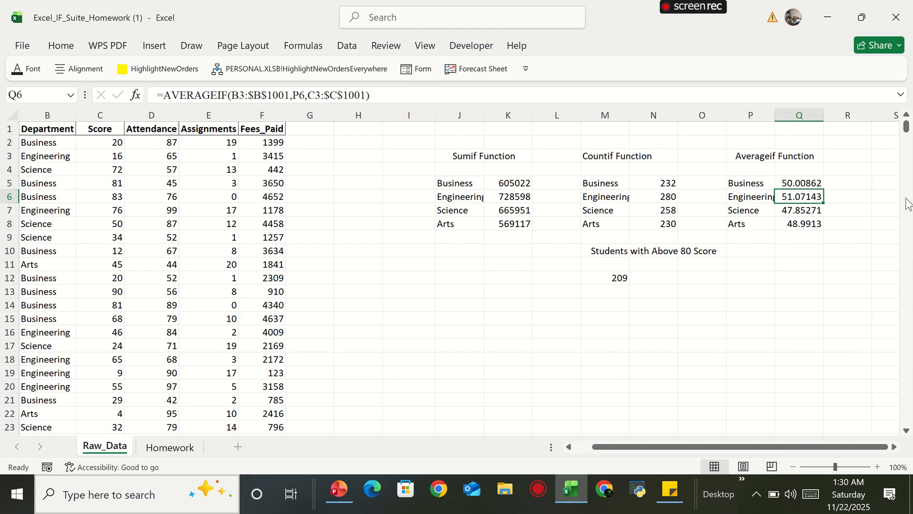
Step: Enter the label "Average of Students scoring above 70" in P10
click(742, 252)
text(Aver)
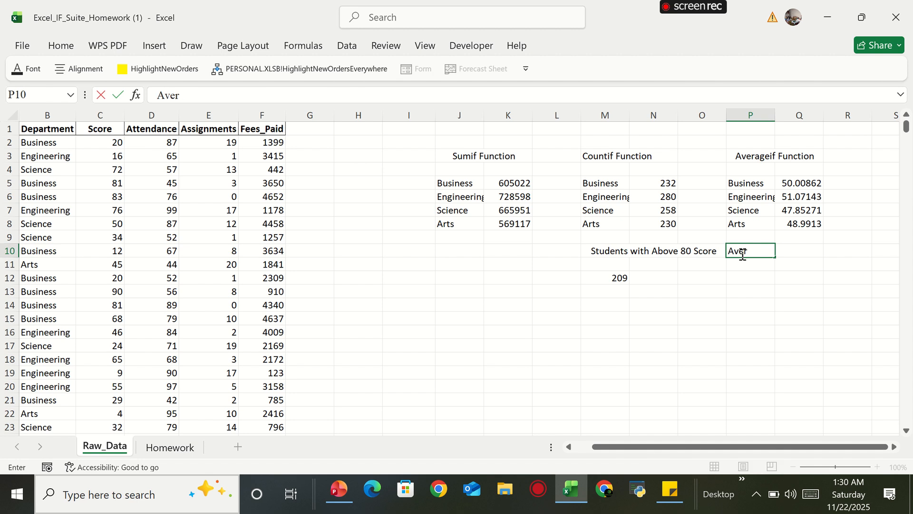
text(age of Students )
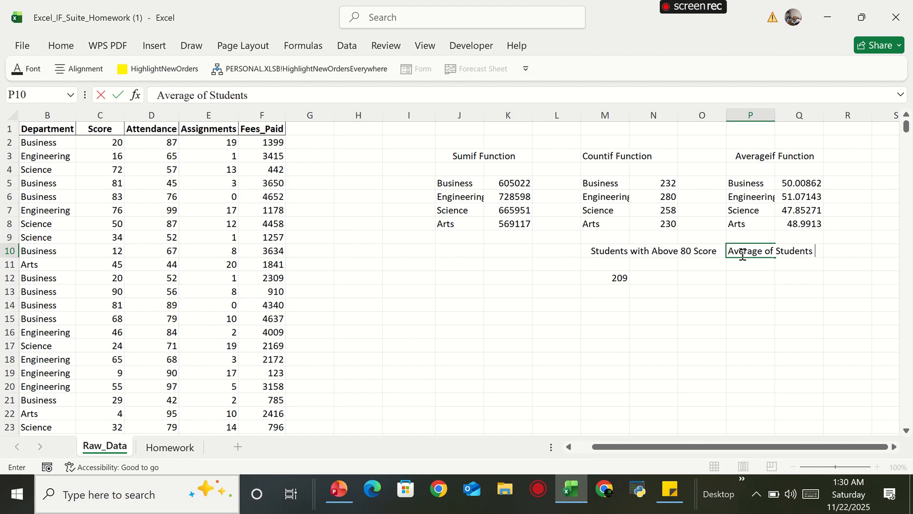
text(scoring above)
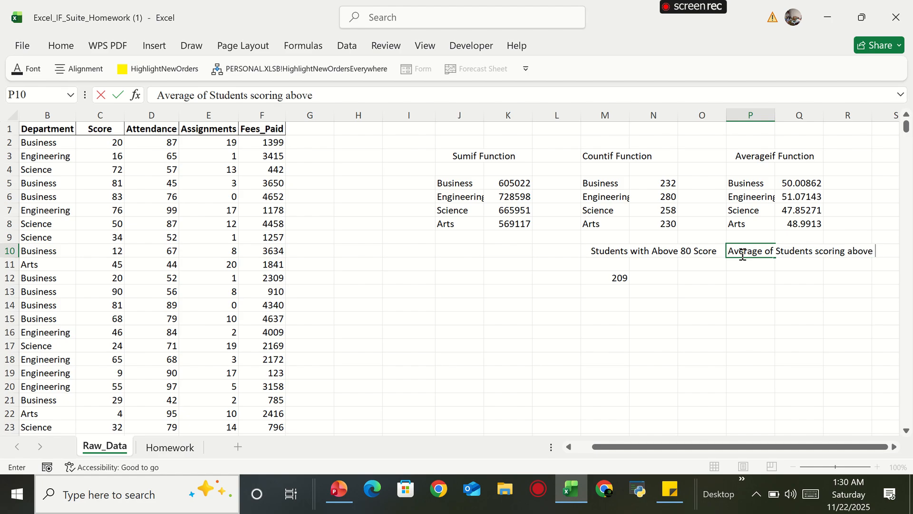
text( 70)
Step: Begin an AVERAGEIF formula in P12 with the scores in C2:C1001 as its range
click(739, 281)
text(=)
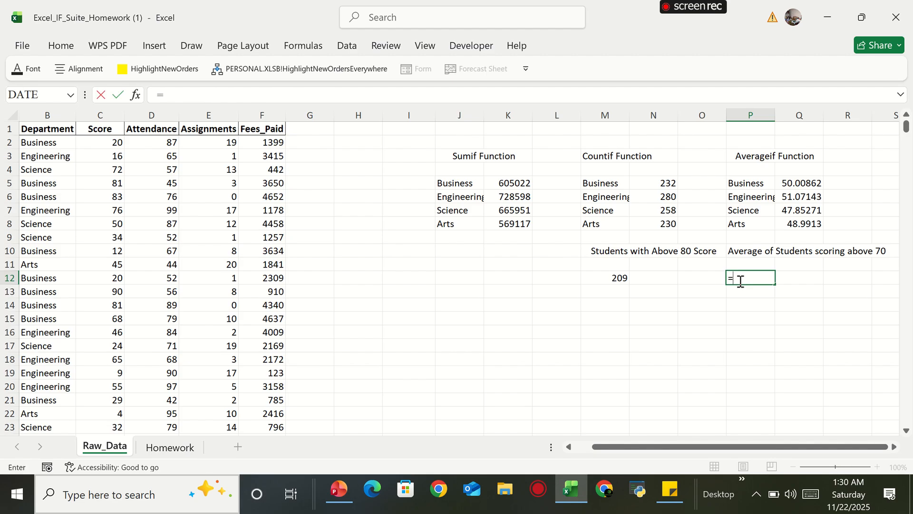
text(avera)
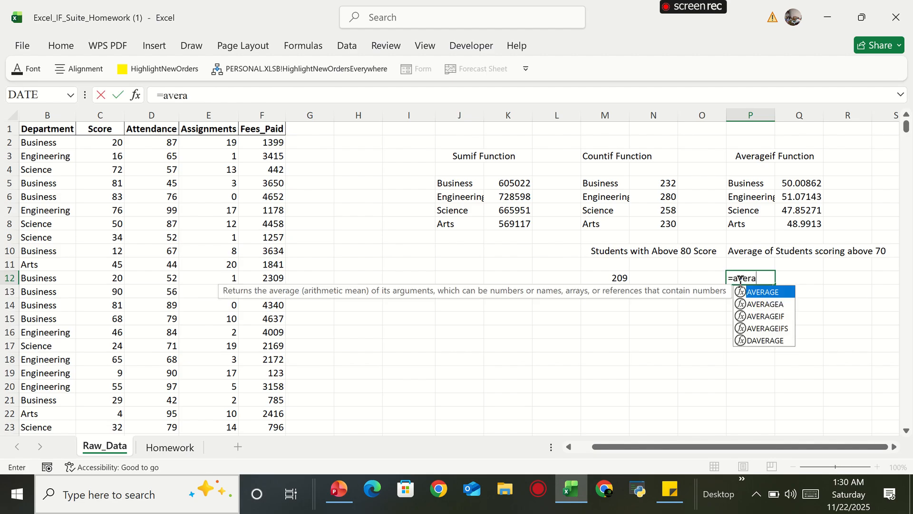
double_click(789, 315)
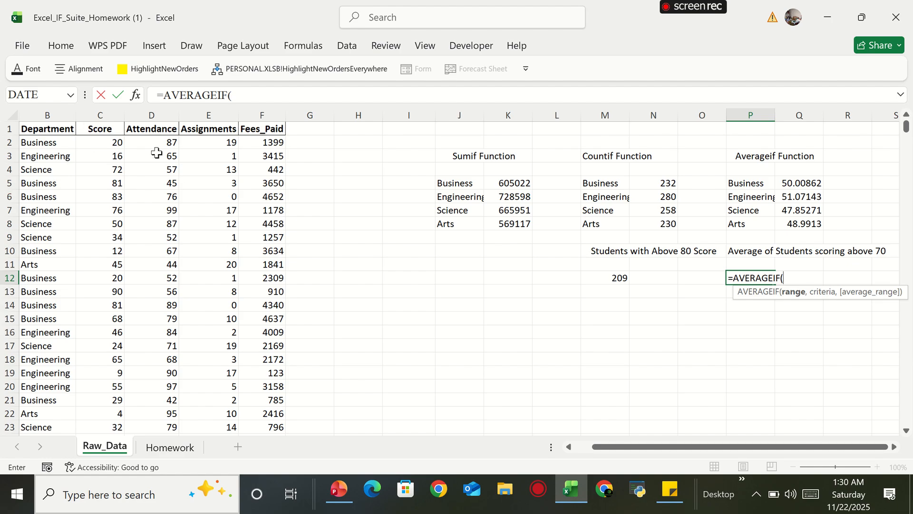
click(96, 141)
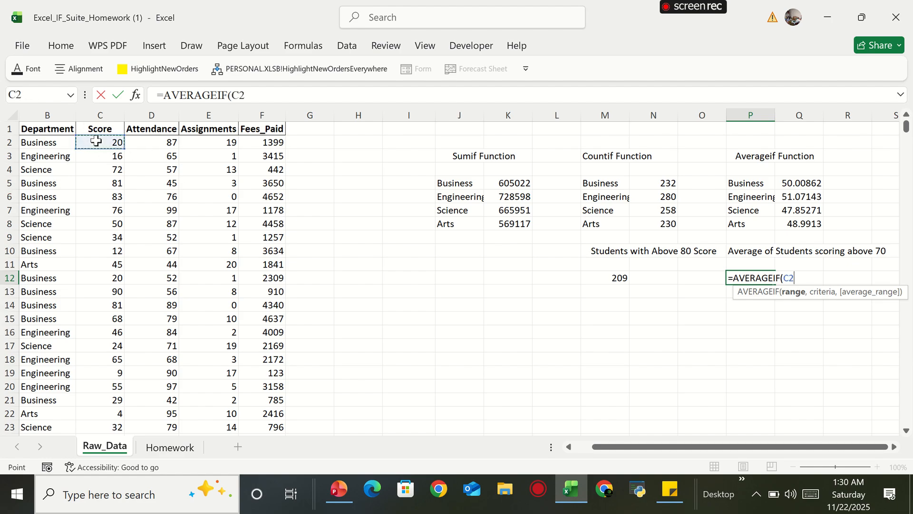
key(ctrl+shift+Down)
text(,)
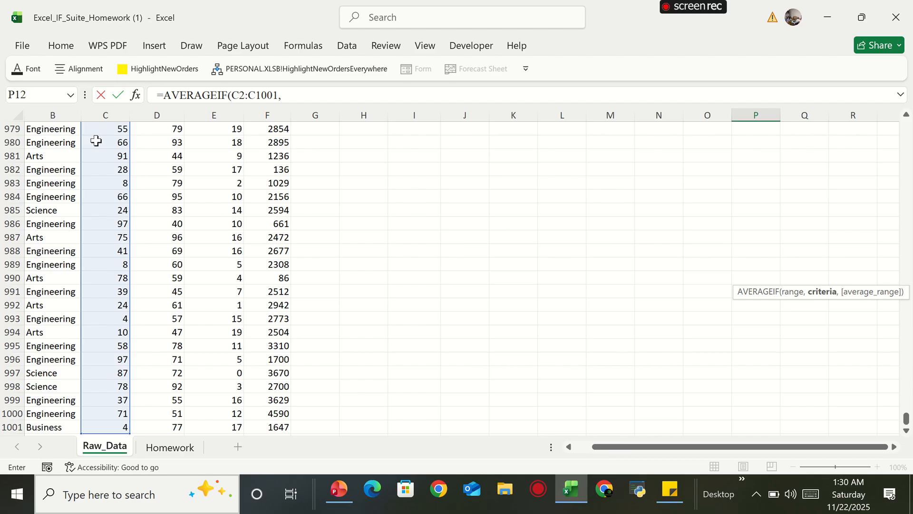
drag(905, 422, 909, 125)
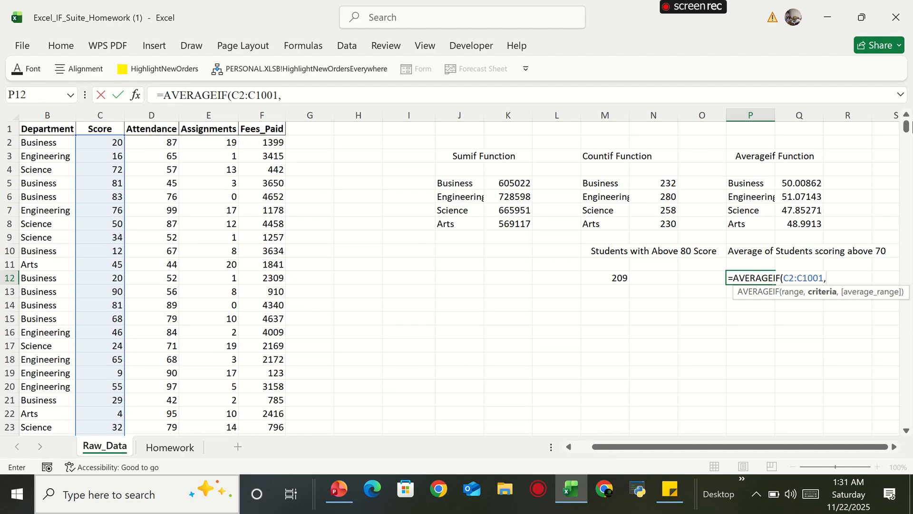
Step: Complete the P12 formula with ">70" as the criteria and C2:C1001 as the average range
text(">70",)
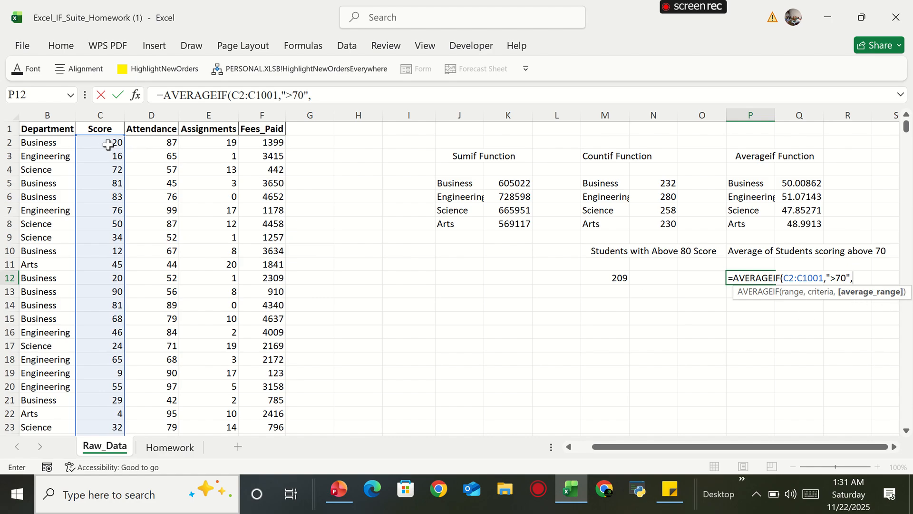
click(105, 142)
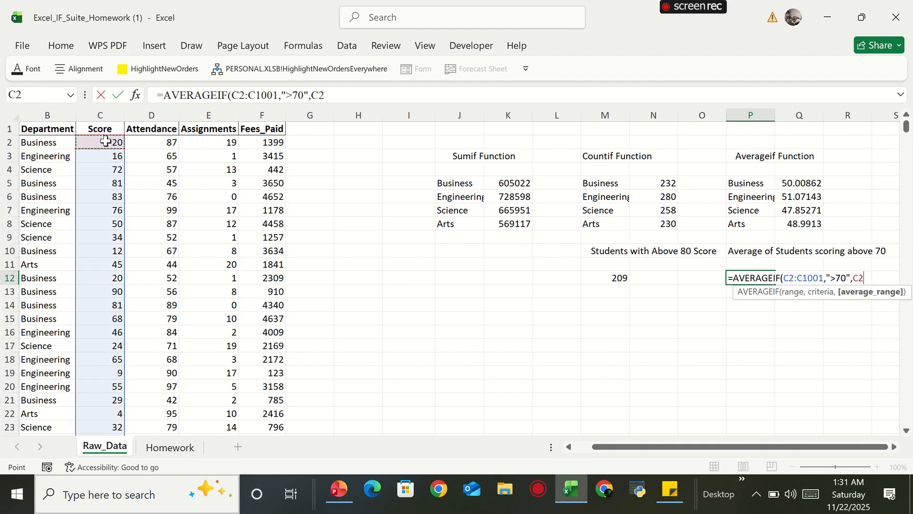
key(ctrl+shift+Down)
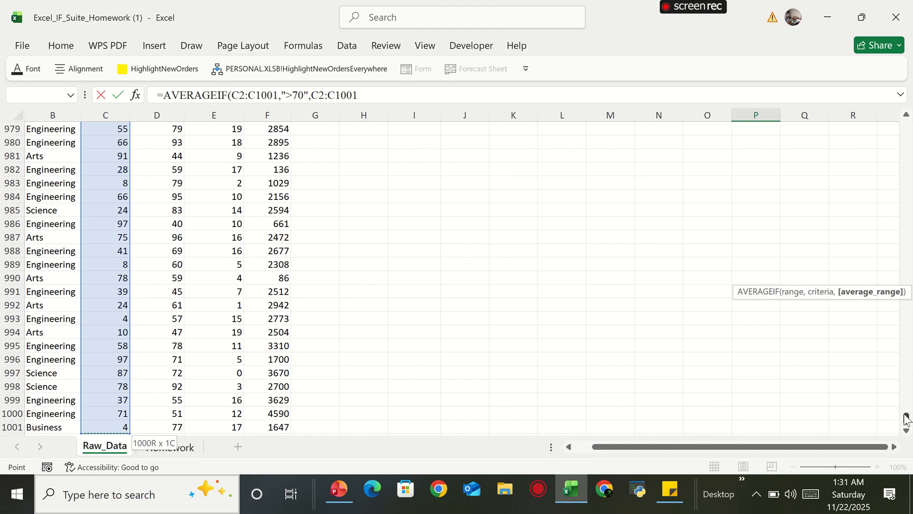
drag(906, 419, 911, 116)
key(Return)
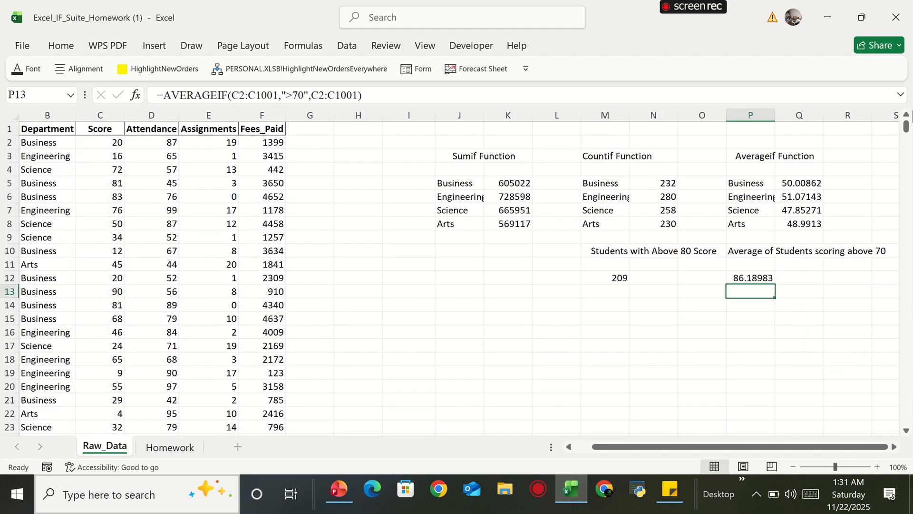
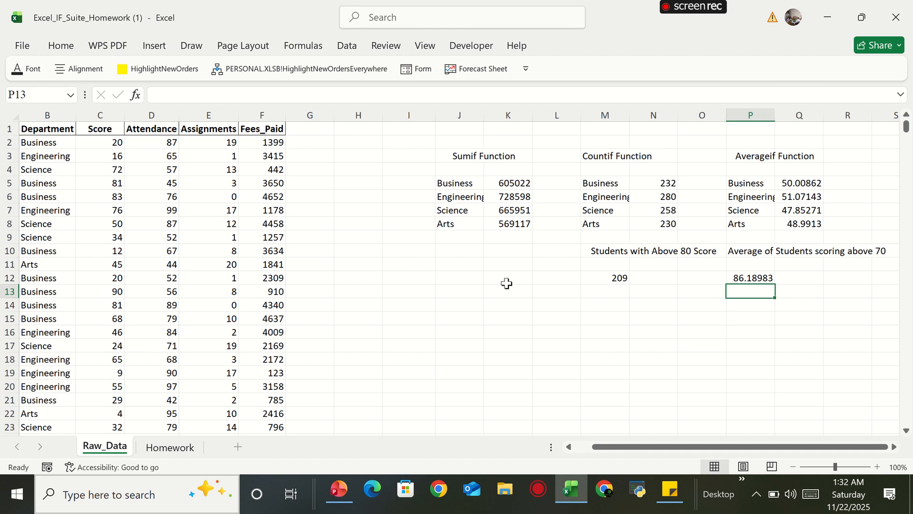
Step: Check the function list in the sticky note and enter the heading "Sumifs Functions" in J14
click(669, 490)
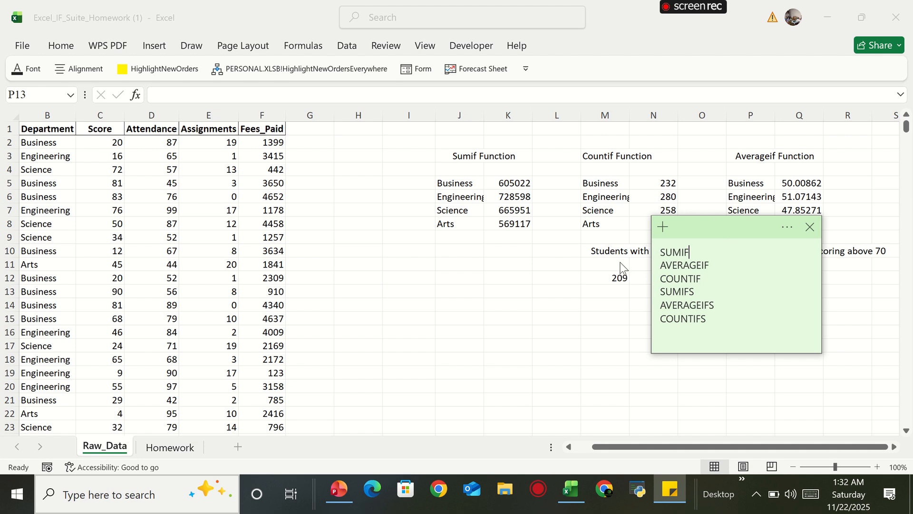
click(436, 301)
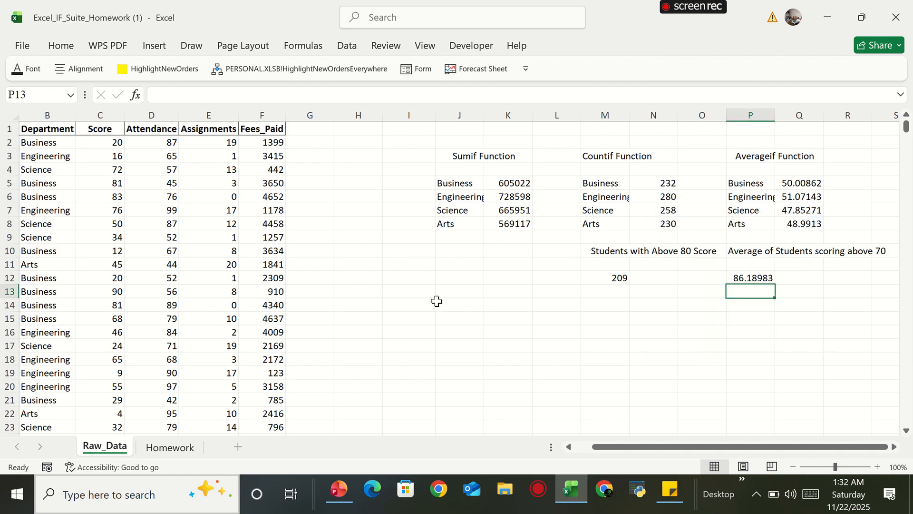
click(443, 306)
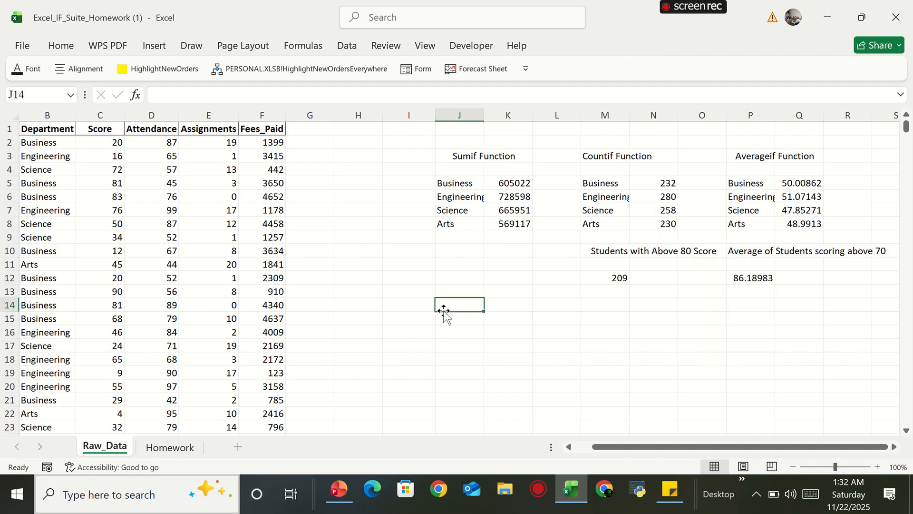
text(Sumif)
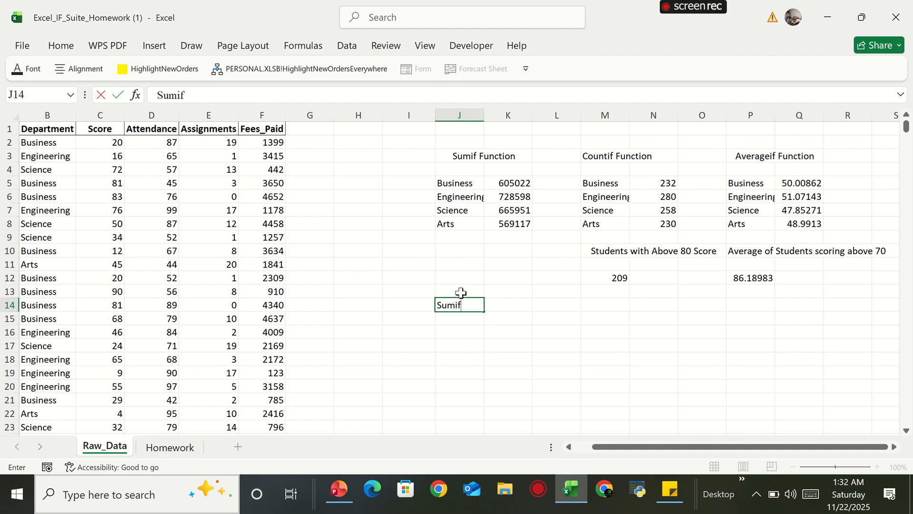
text(s Functions)
key(Return)
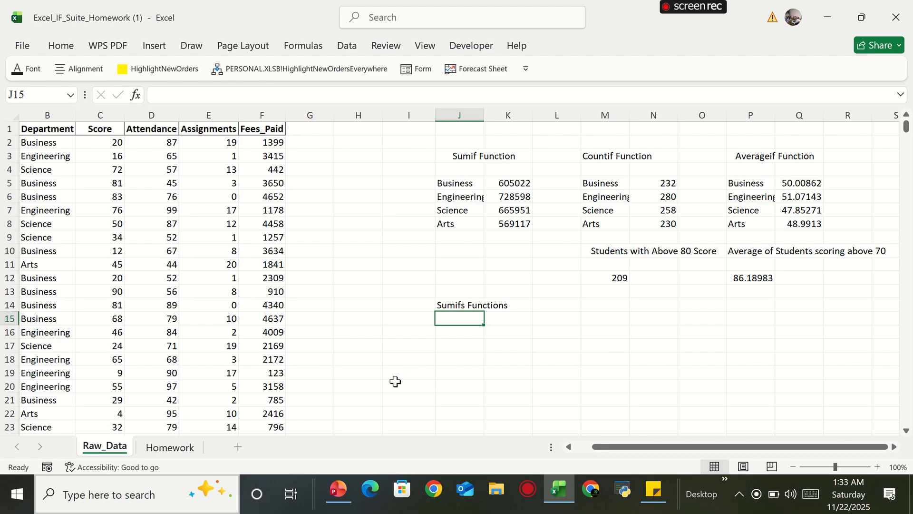
Step: Review the SUMIFS task on the Homework sheet, and copy the department names from J5:J8 to J16:J19 on Raw_Data
click(171, 447)
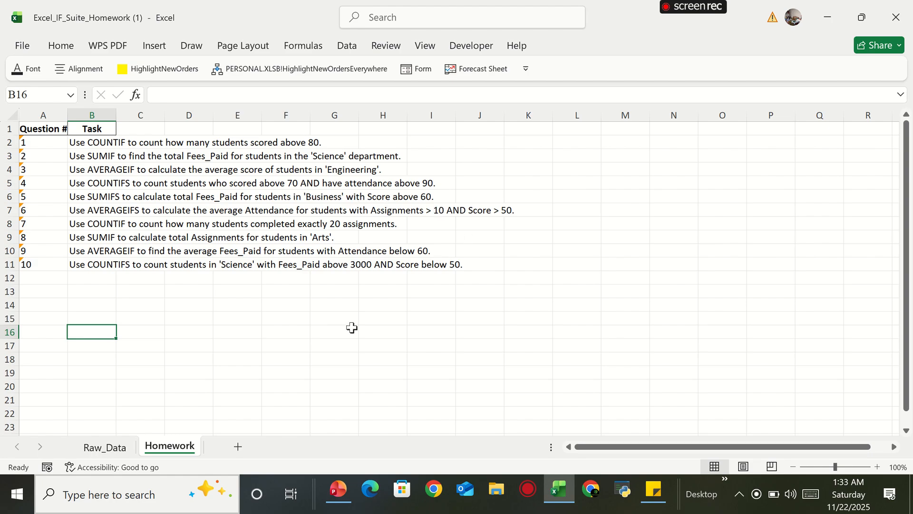
click(104, 447)
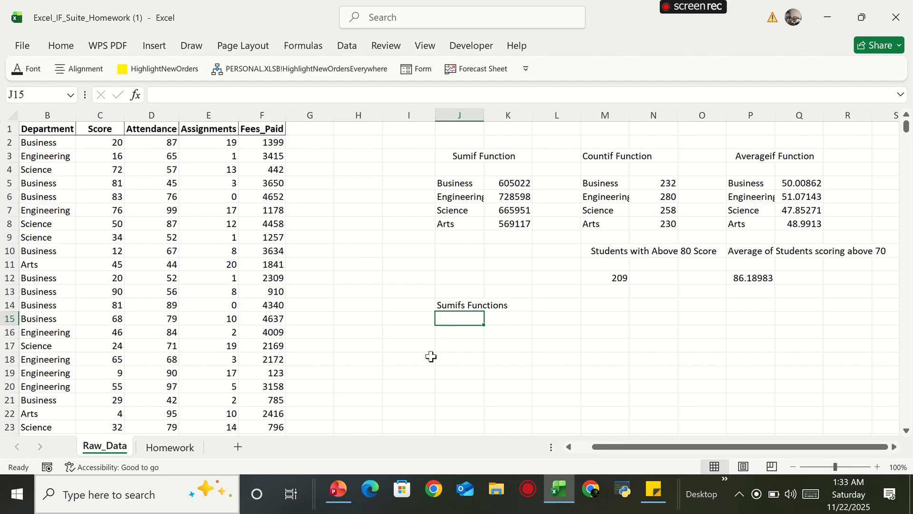
click(449, 335)
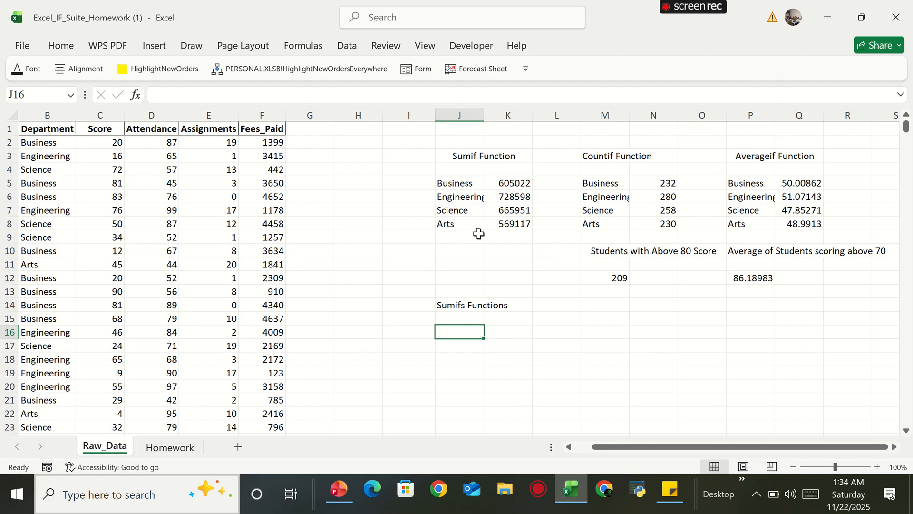
click(450, 183)
drag(449, 197, 445, 222)
key(ctrl+c)
click(463, 333)
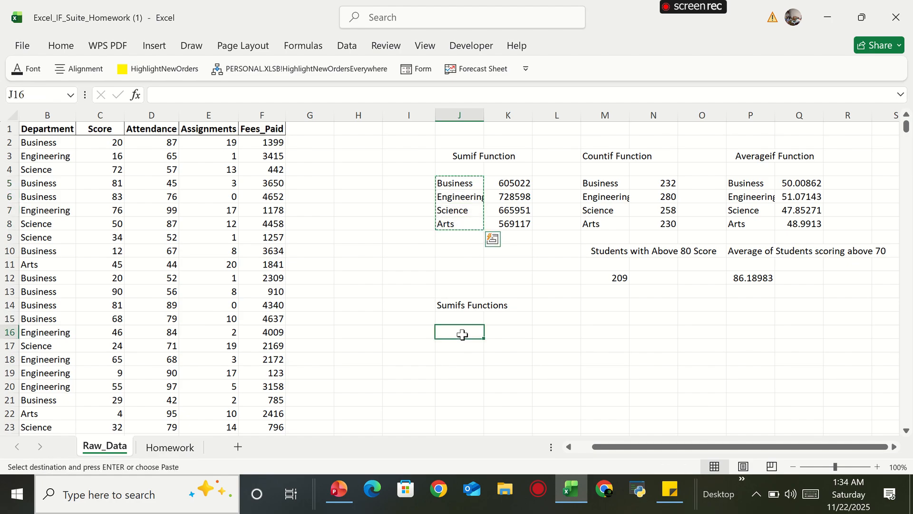
key(ctrl+v)
Step: Begin a SUMIFS formula in K16 with the fees in F2:F1001 as the sum range
click(496, 332)
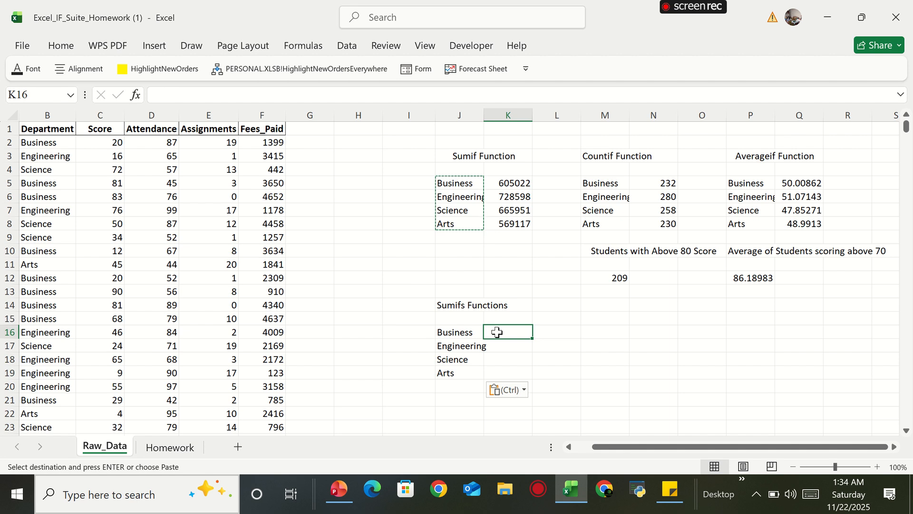
text(=sumf)
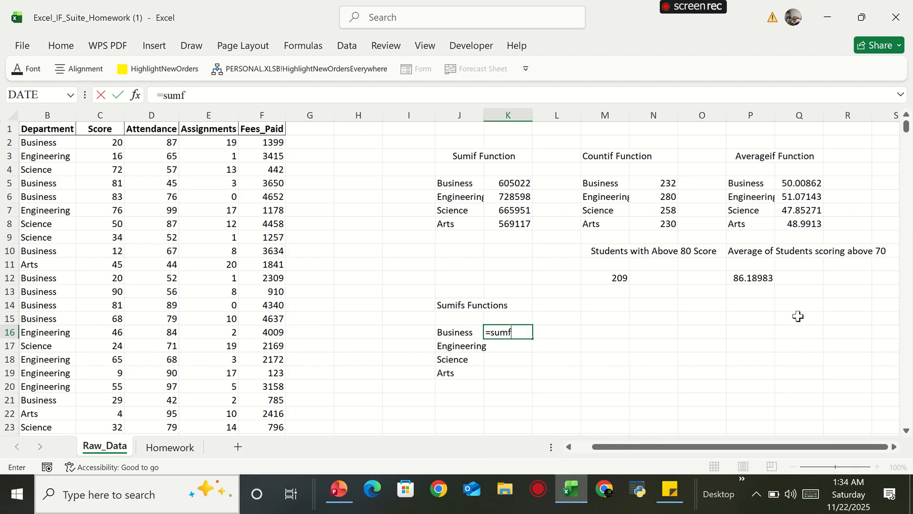
key(BackSpace)
text(i)
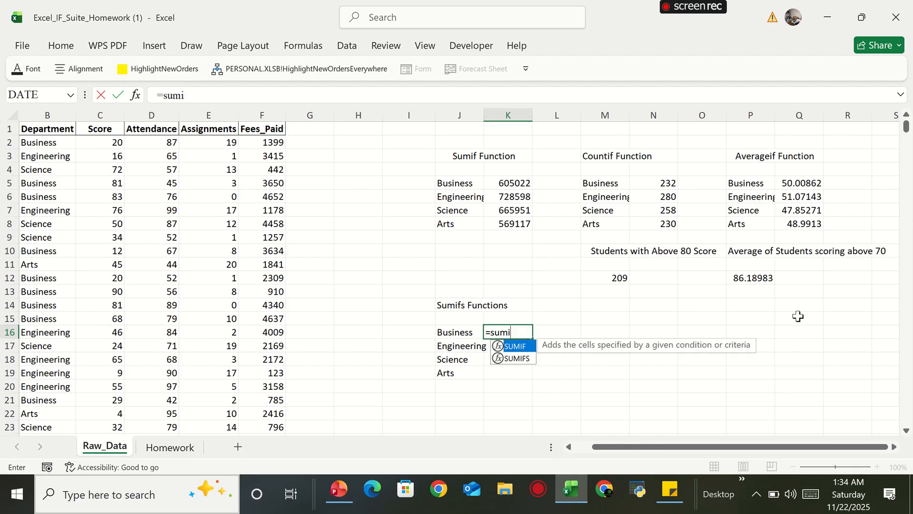
double_click(518, 358)
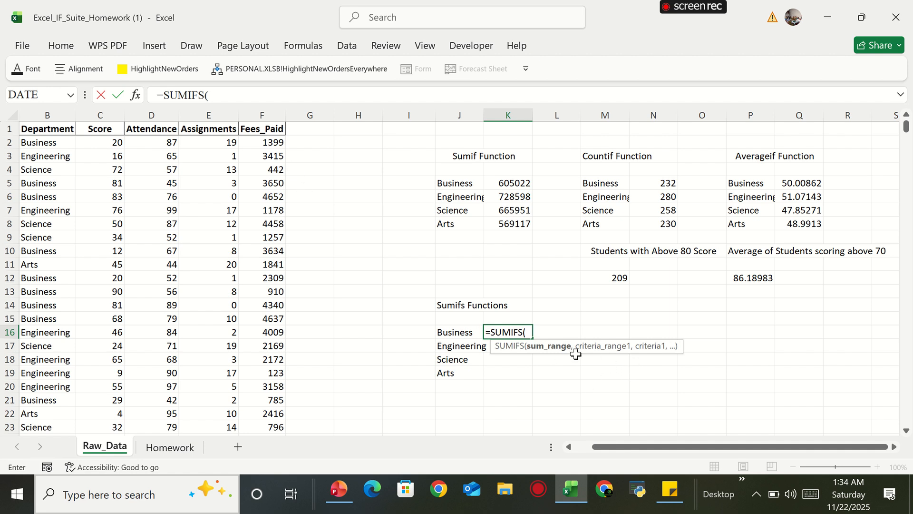
click(266, 142)
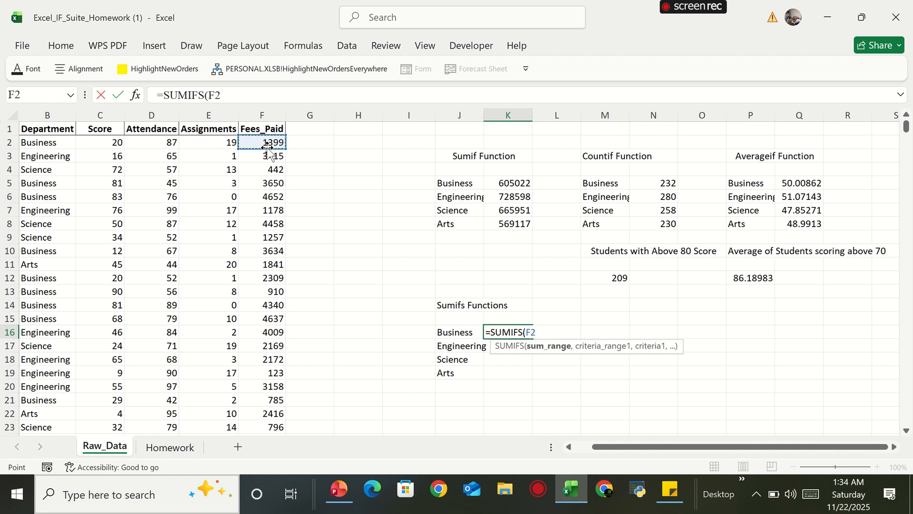
key(ctrl+shift+Down)
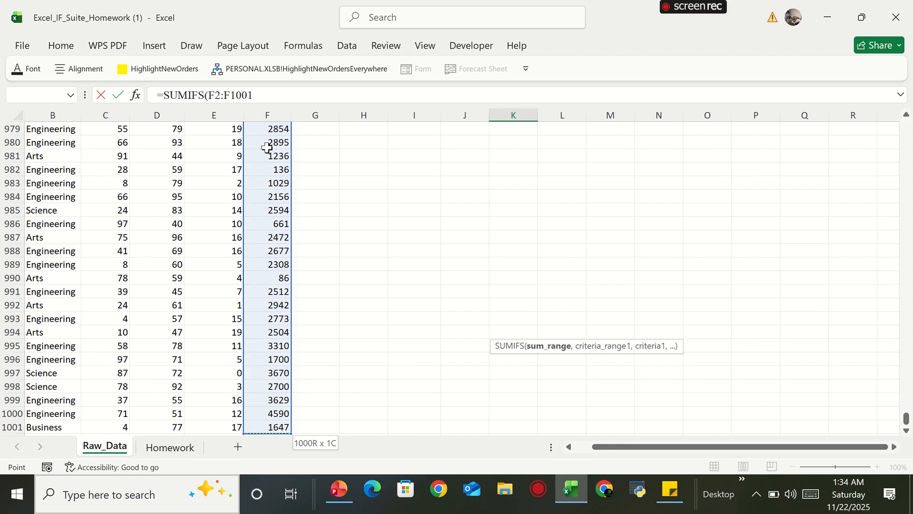
text(,)
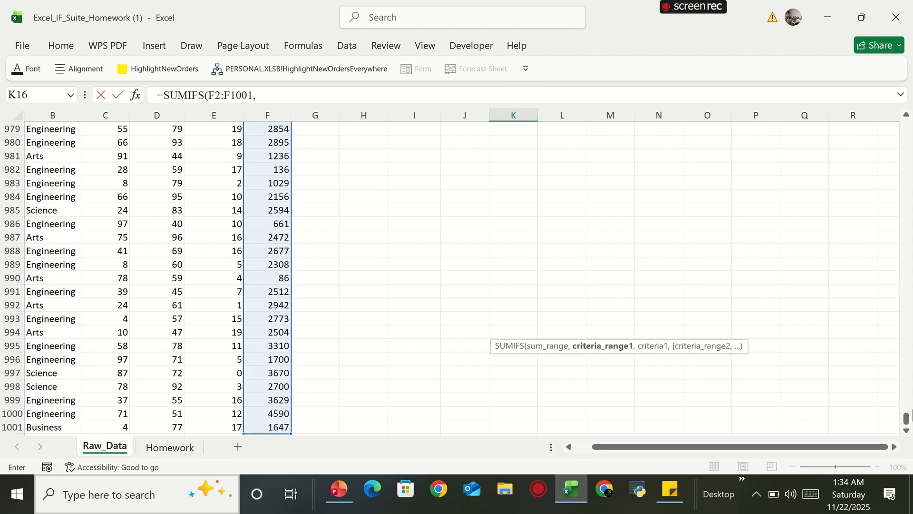
Step: Add the departments in B2:B1001 as the first criteria range of the K16 formula, with J16 as its criteria
drag(909, 415, 912, 127)
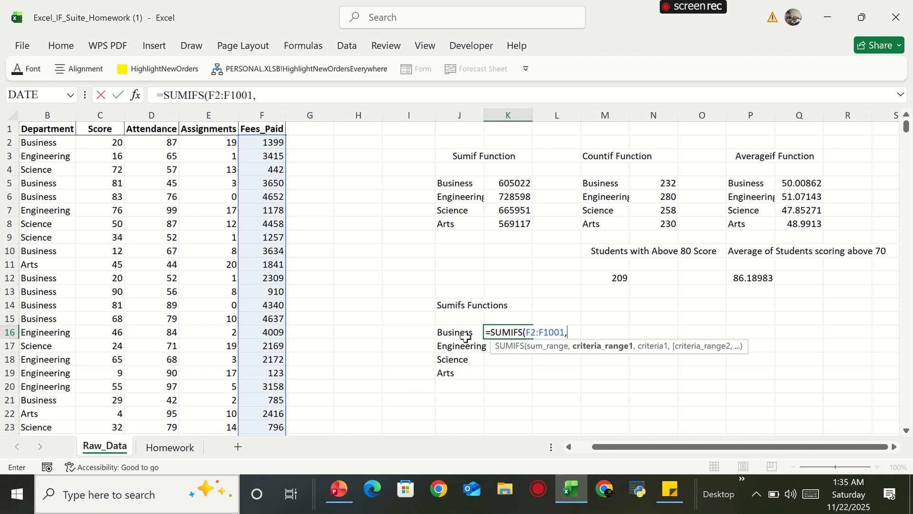
click(39, 139)
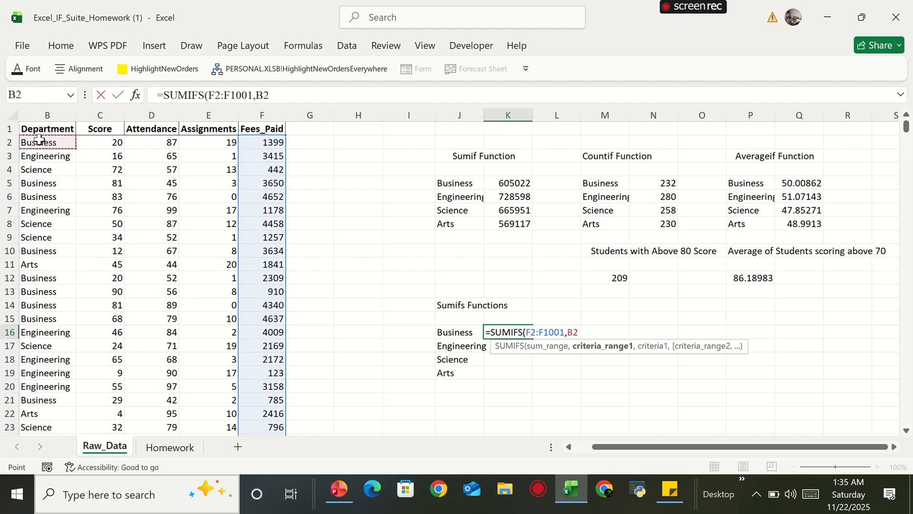
key(ctrl+shift+Down)
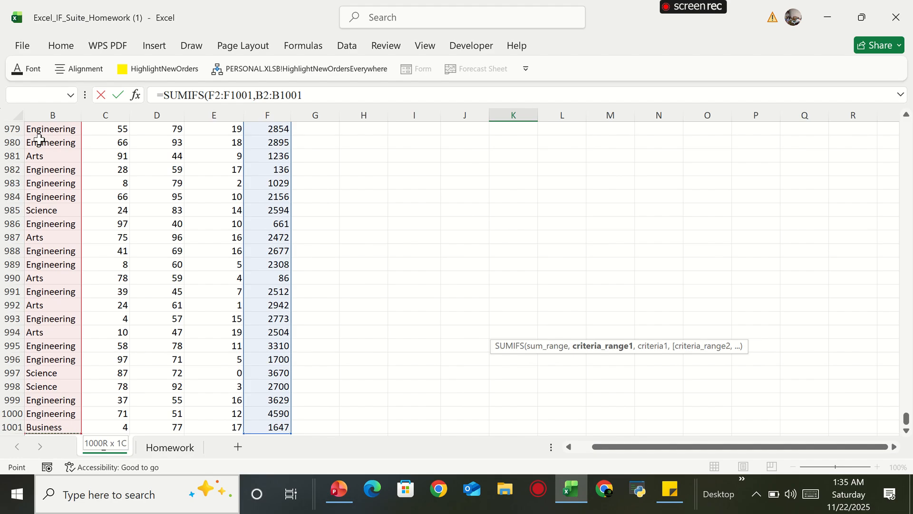
text(,)
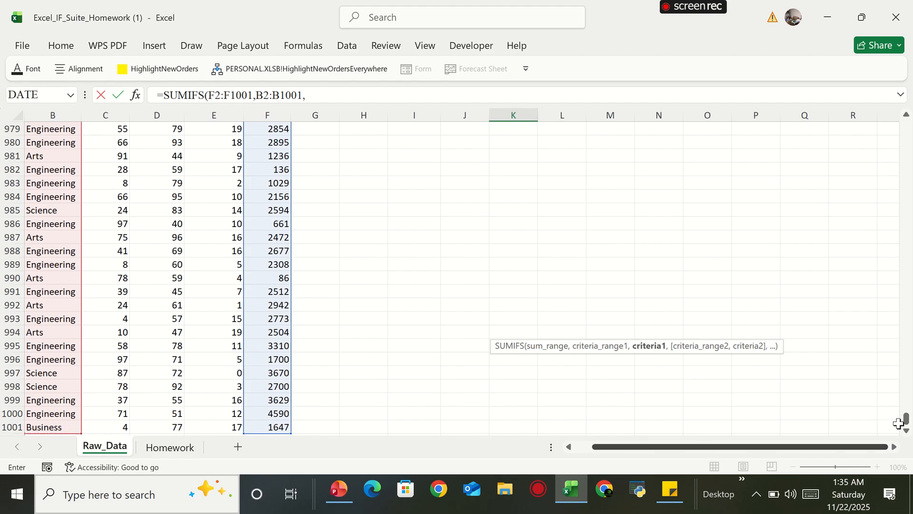
drag(897, 422, 911, 92)
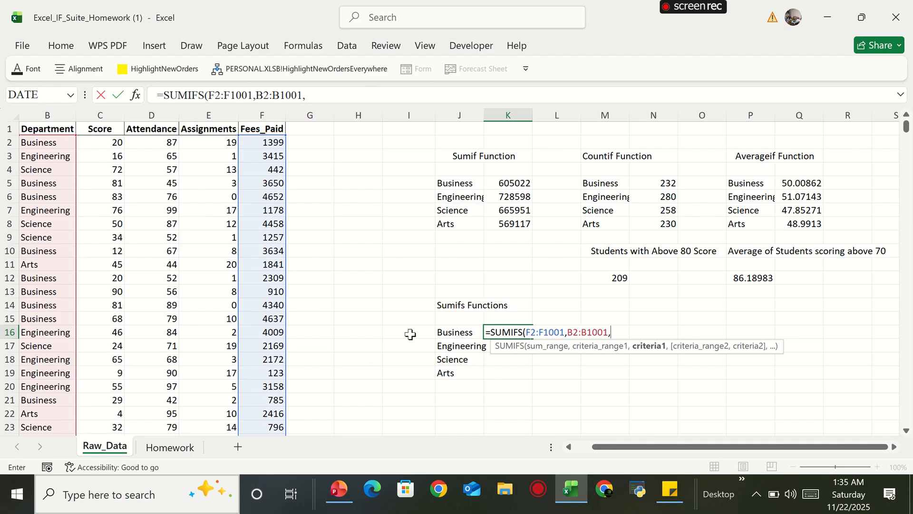
click(462, 334)
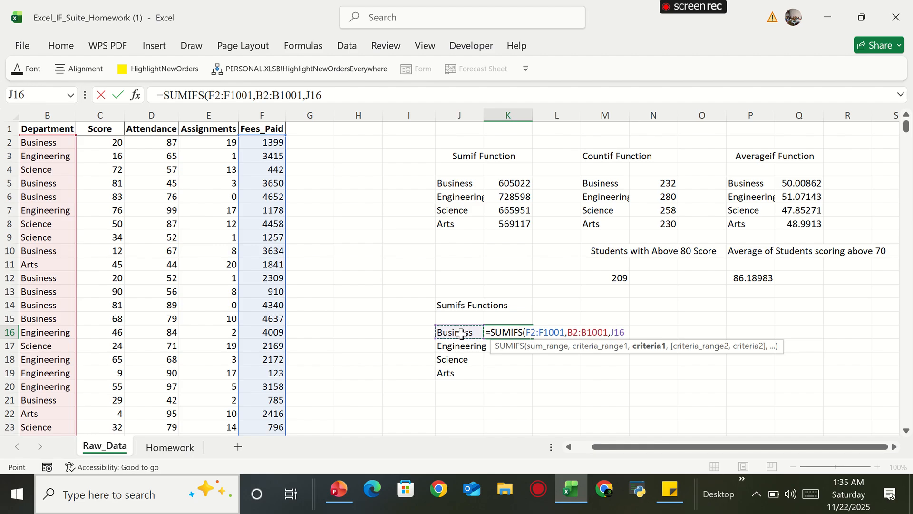
text(,)
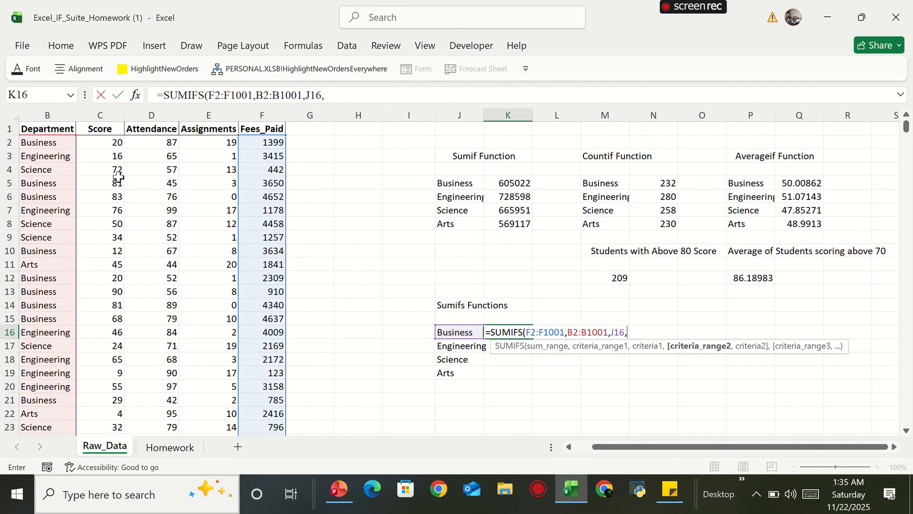
Step: Complete the K16 formula with the scores in C2:C1001 as the second criteria range and ">60" as its criteria
click(101, 144)
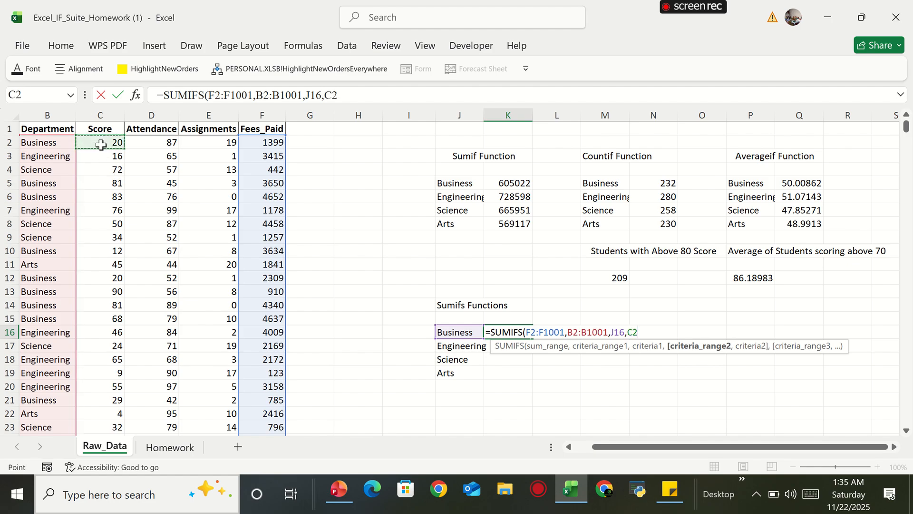
key(ctrl+shift+Down)
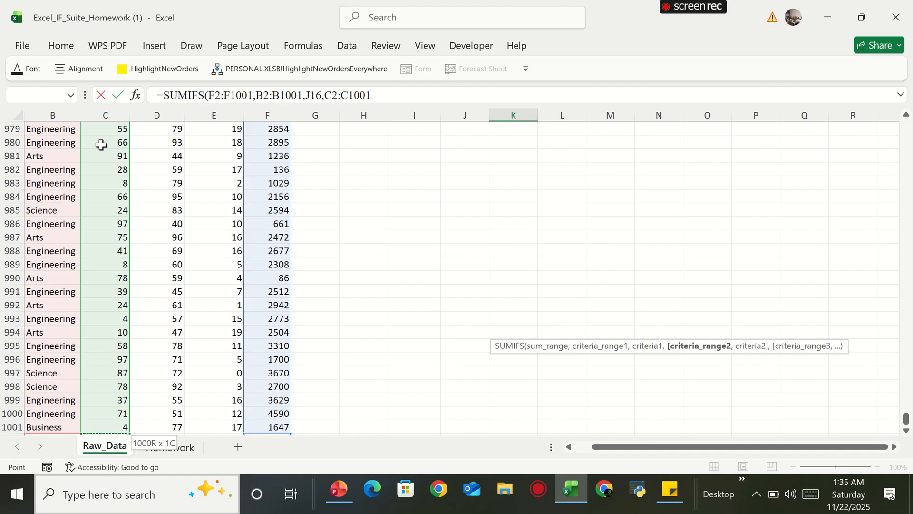
text(,)
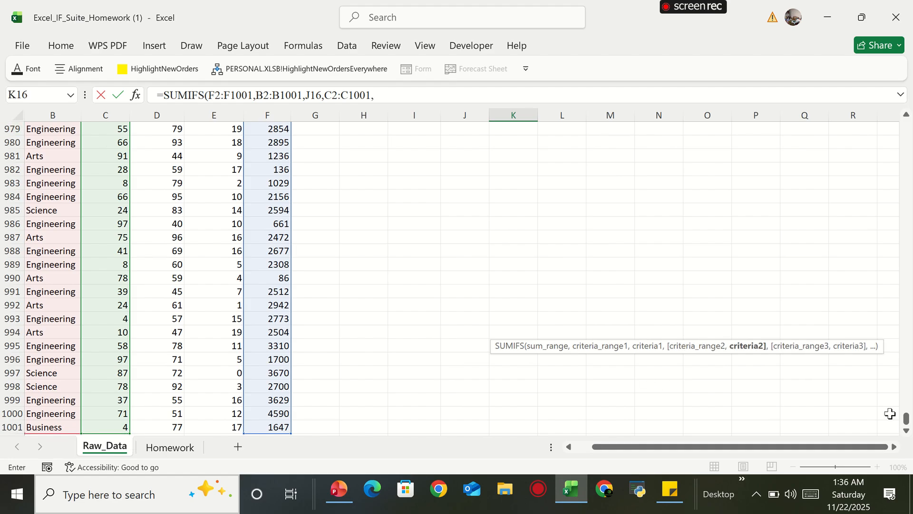
drag(905, 419, 909, 120)
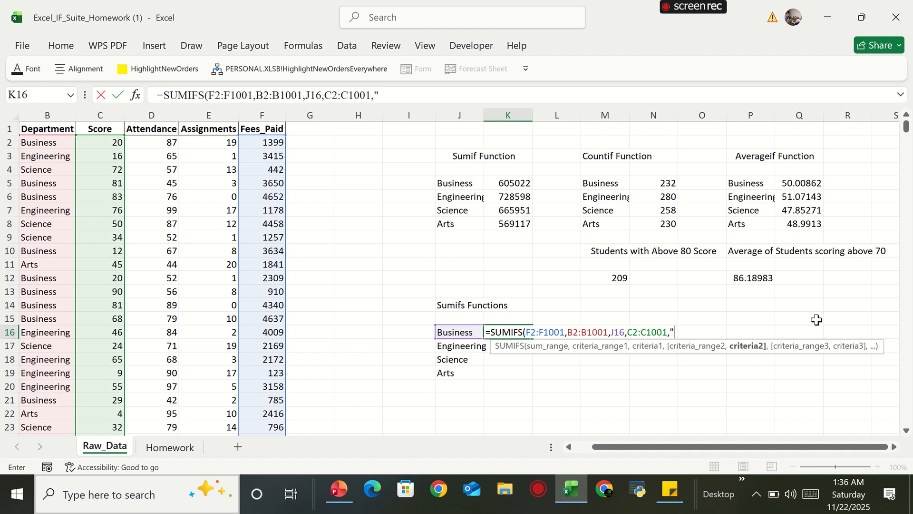
text(>60"))
key(Return)
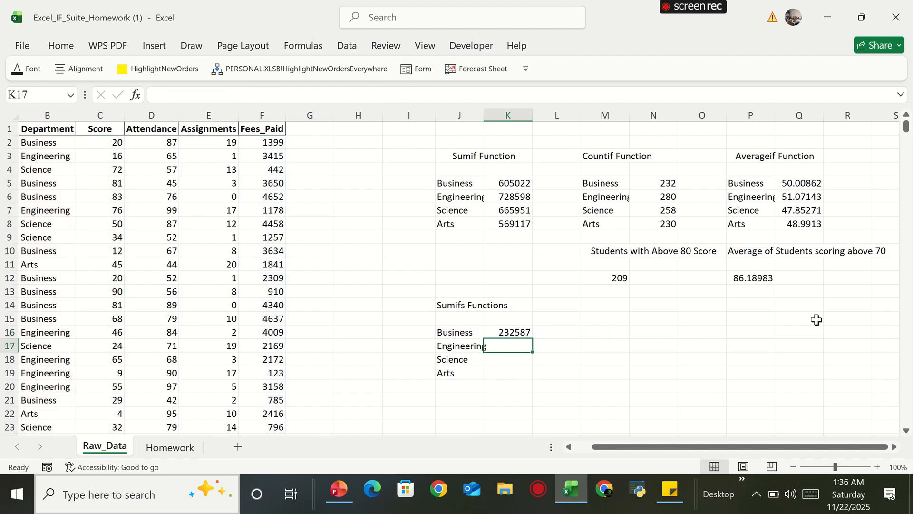
Step: Open the SUMIFS formula in K16 for editing at its sum range
click(496, 333)
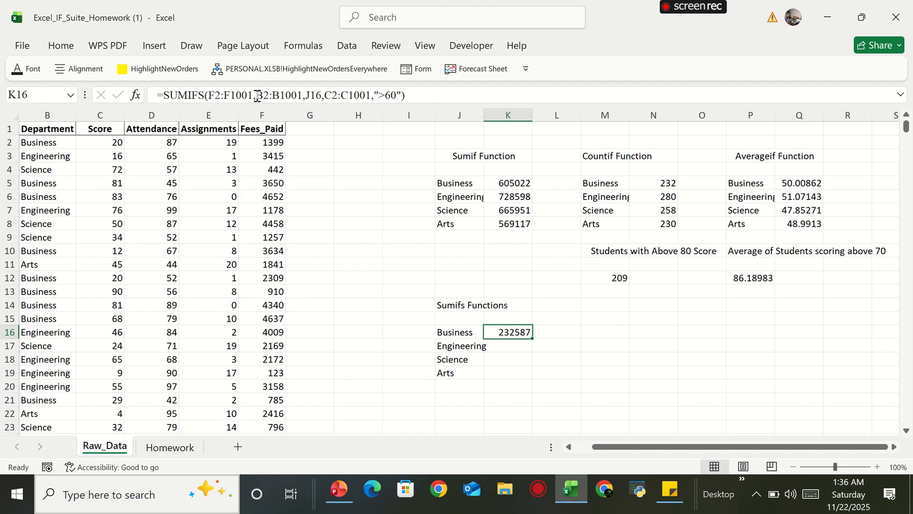
click(224, 94)
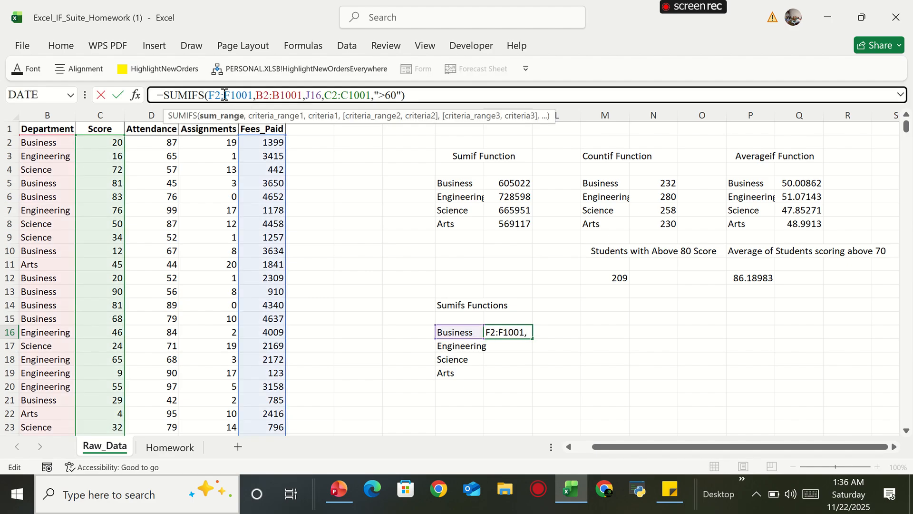
Step: Make the range end references in the K16 SUMIFS formula absolute: $F$1001, $B$1001 and $C$1001
key(F4)
click(287, 94)
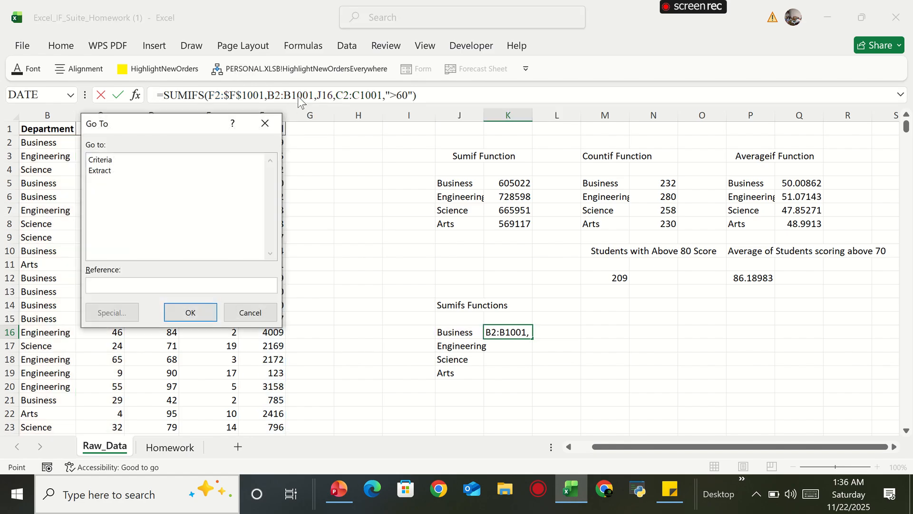
click(267, 122)
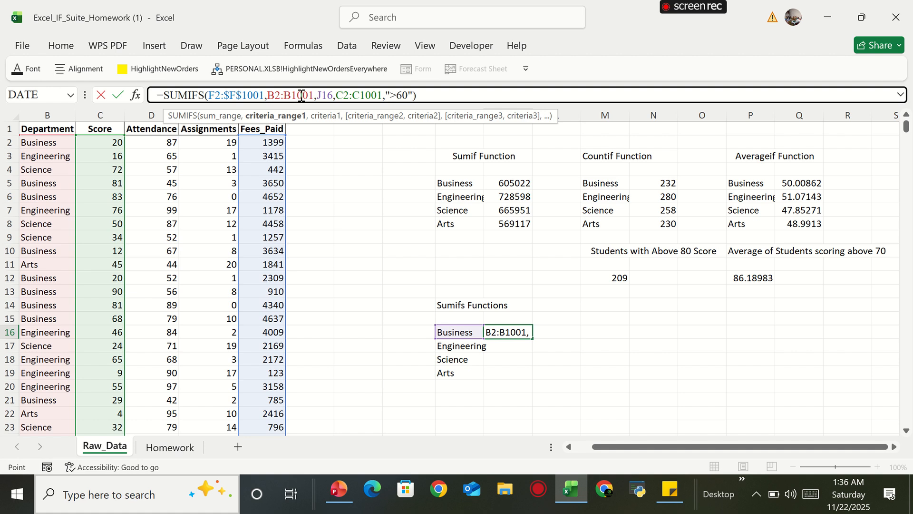
key(F4)
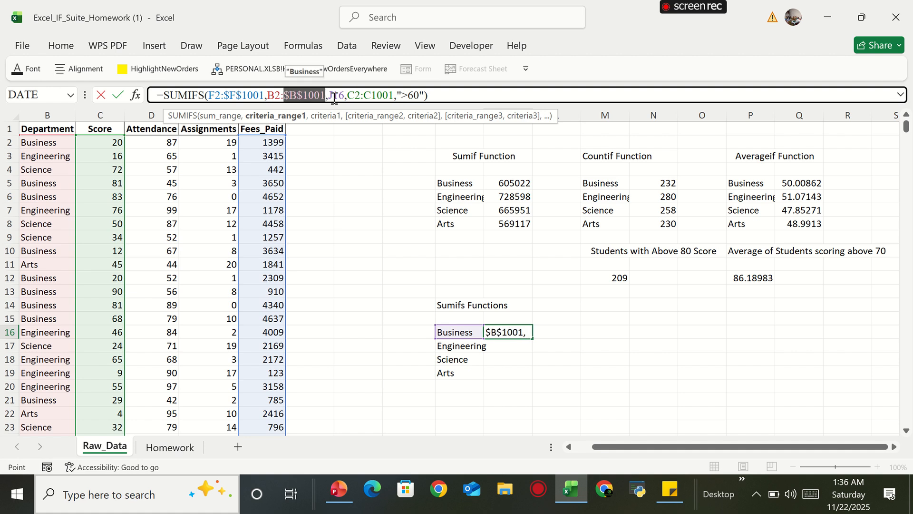
click(372, 95)
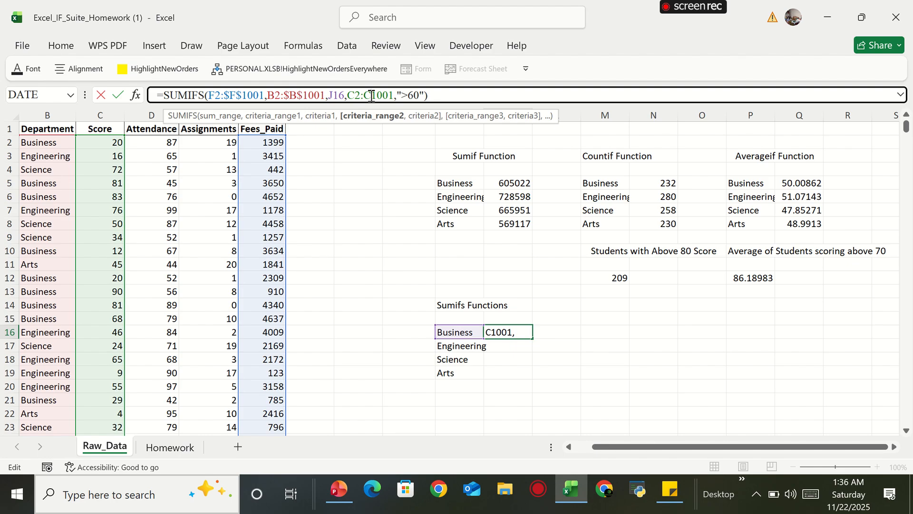
key(F4)
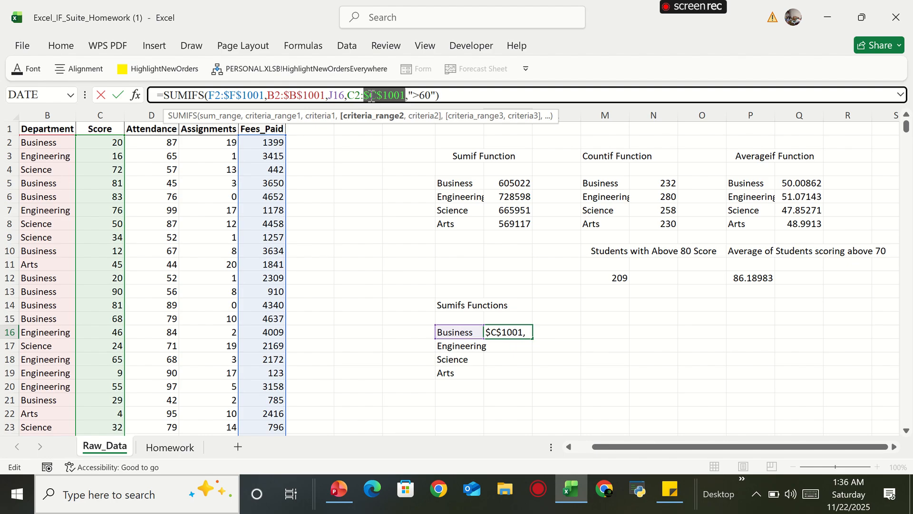
key(Return)
Step: Fill the SUMIFS formula from K16 down to K19 for Engineering, Science and Arts
click(494, 332)
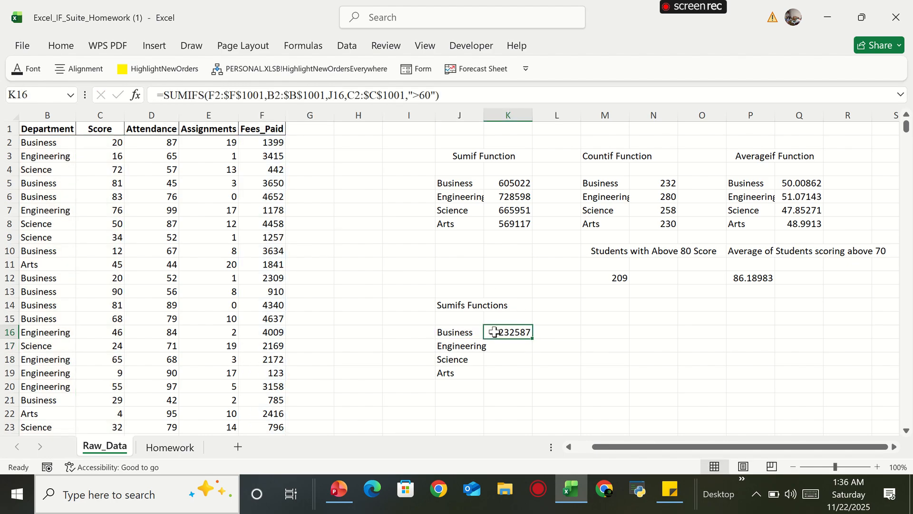
drag(533, 339, 529, 378)
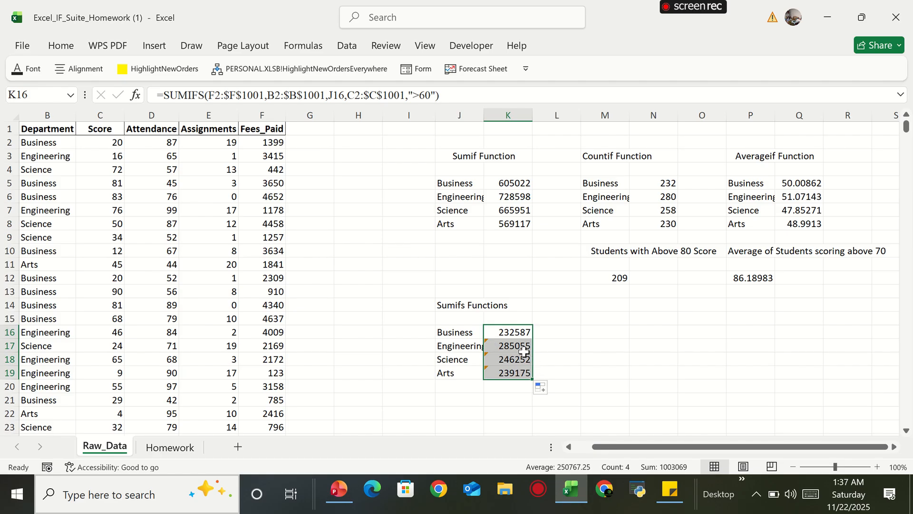
click(548, 390)
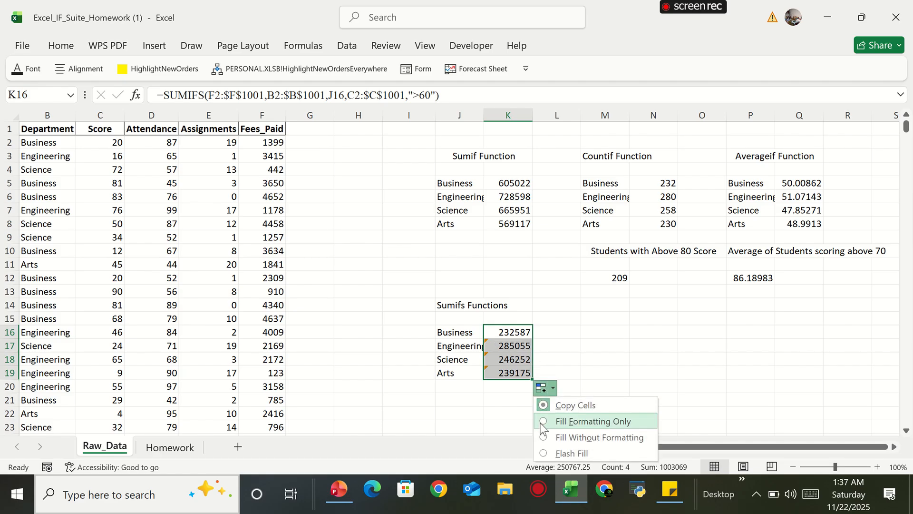
click(386, 280)
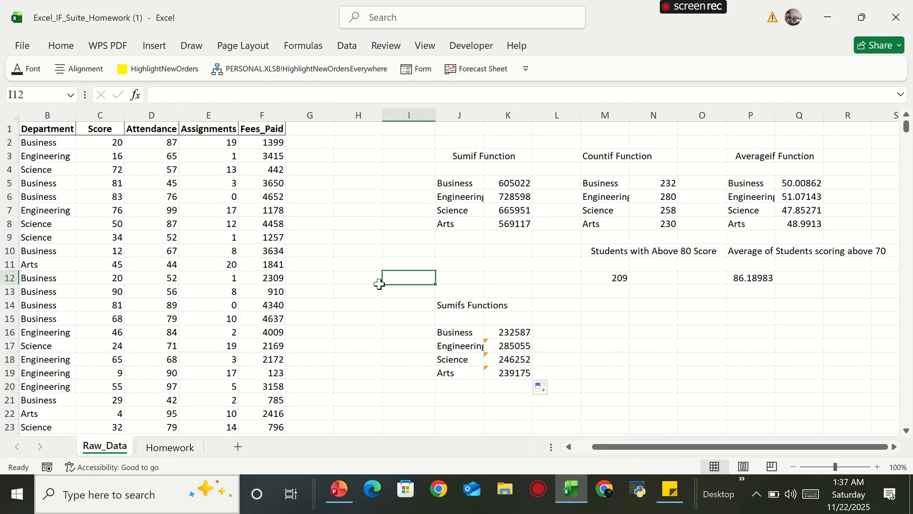
Step: Ignore the formula errors flagged on the copied SUMIFS cells K17, K18 and K19
click(488, 344)
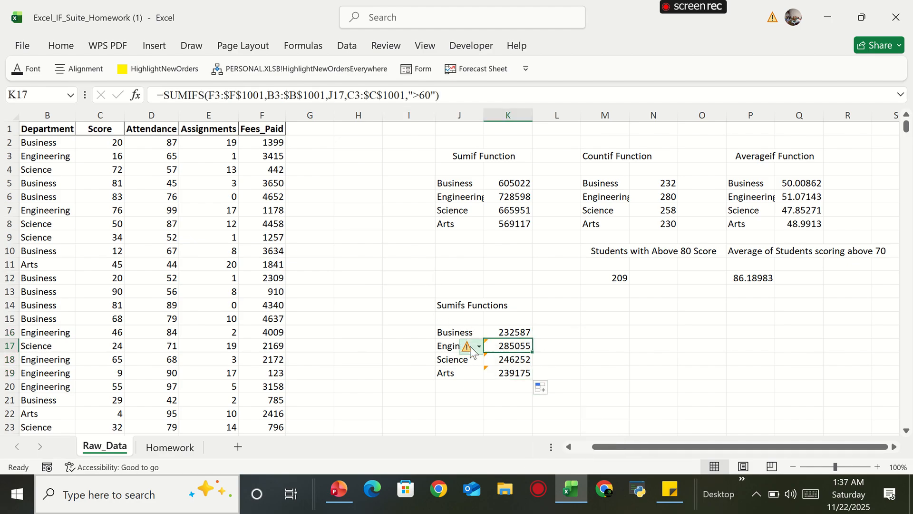
click(473, 346)
click(484, 415)
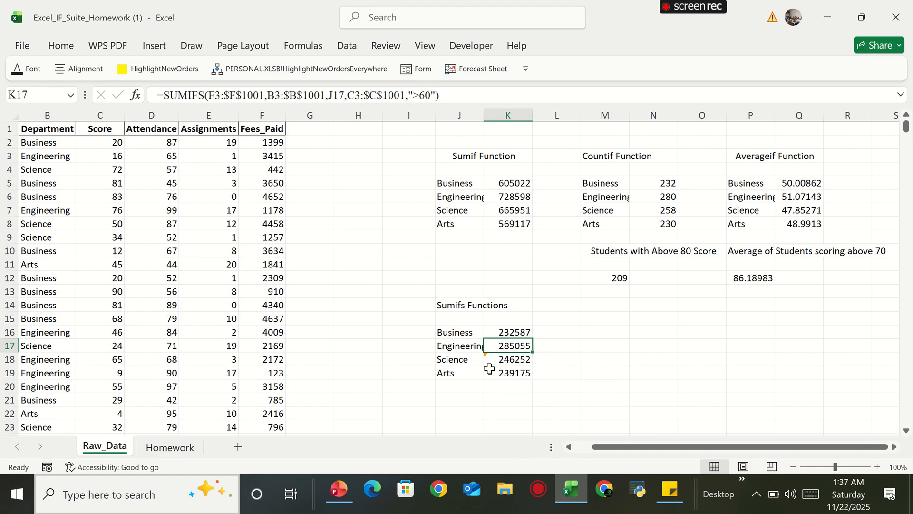
click(488, 358)
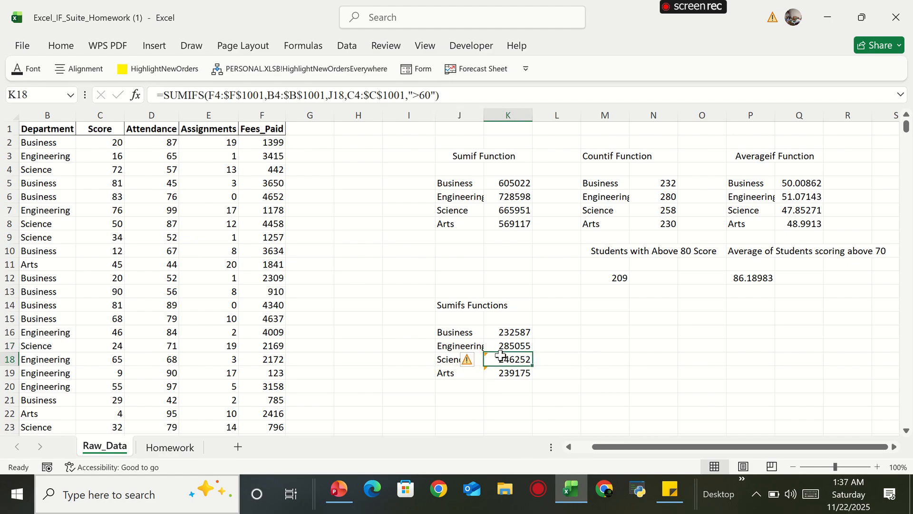
click(473, 359)
click(490, 429)
click(492, 373)
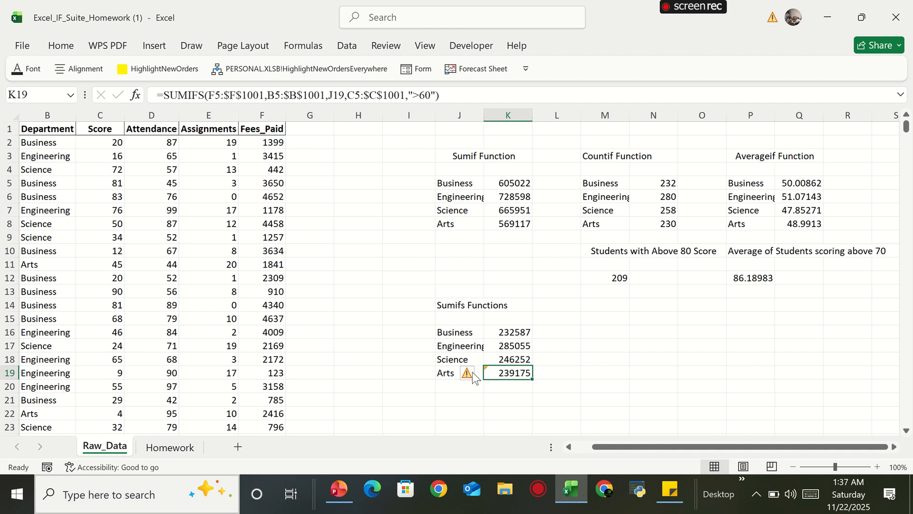
click(472, 372)
click(504, 325)
click(605, 342)
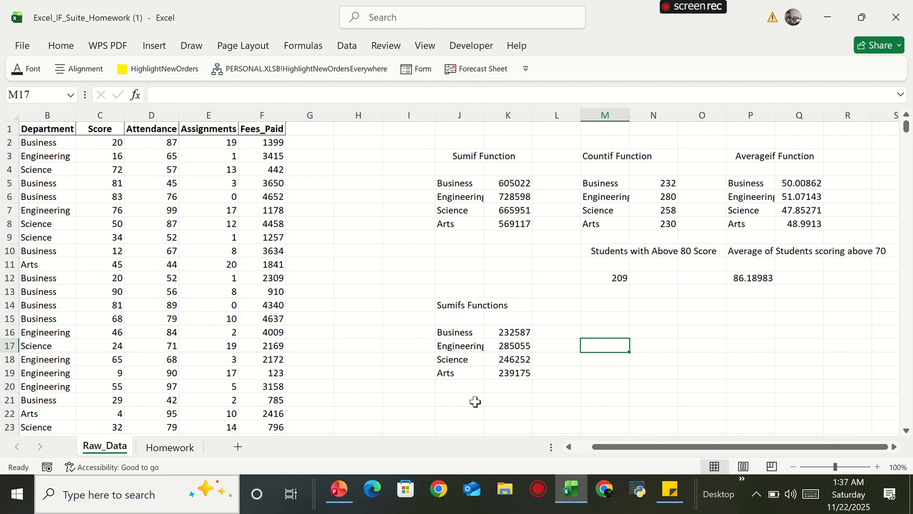
click(511, 370)
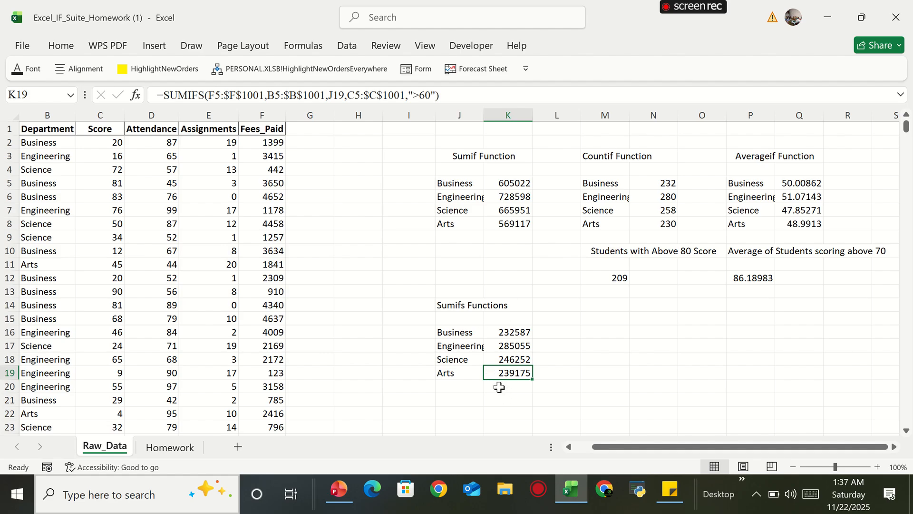
click(499, 386)
click(57, 45)
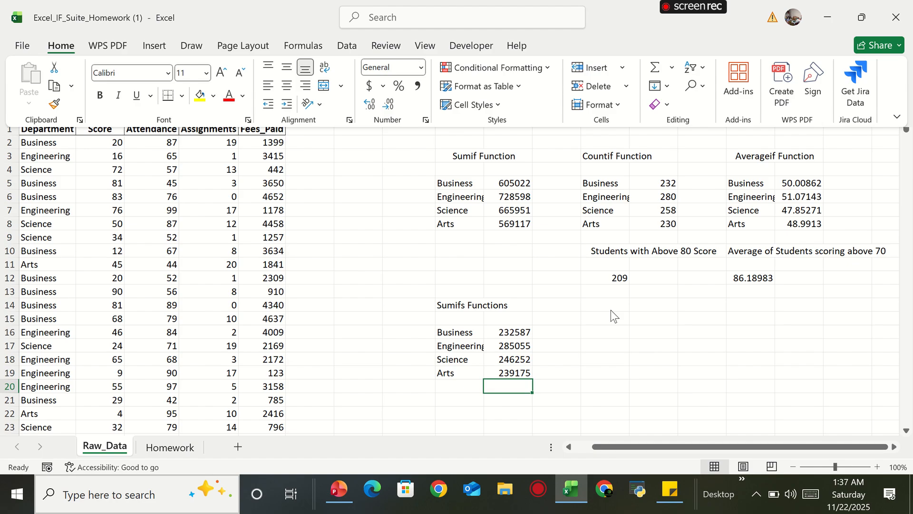
click(371, 358)
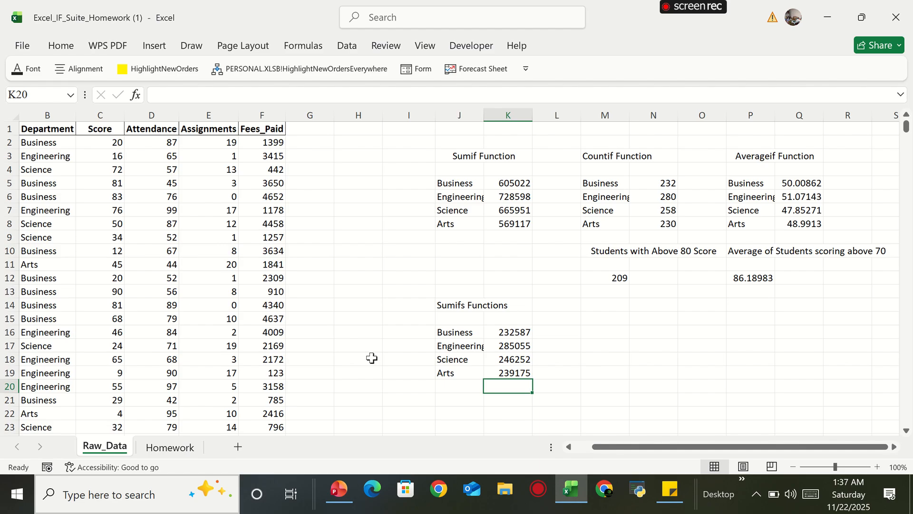
Step: Set the score criterion in the Arts SUMIFS formula in K19 to ">70"
click(492, 373)
double_click(492, 372)
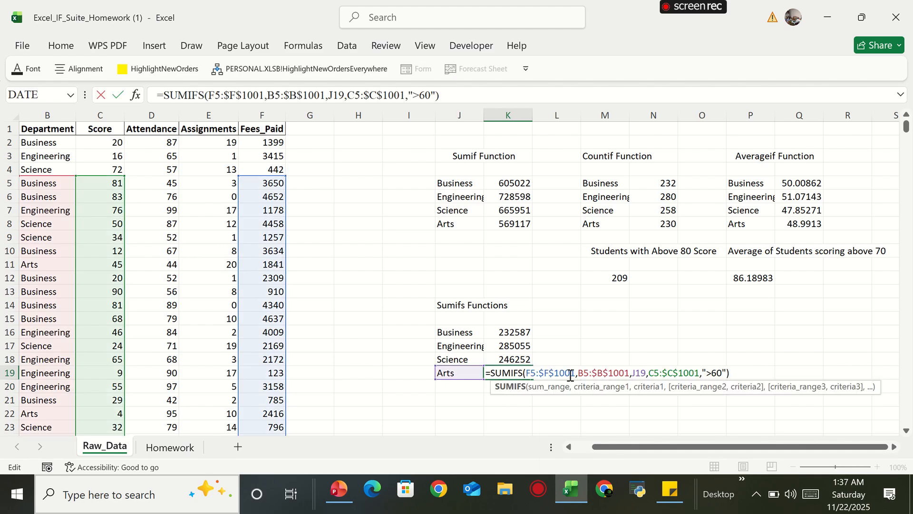
click(717, 373)
key(BackSpace)
text(7)
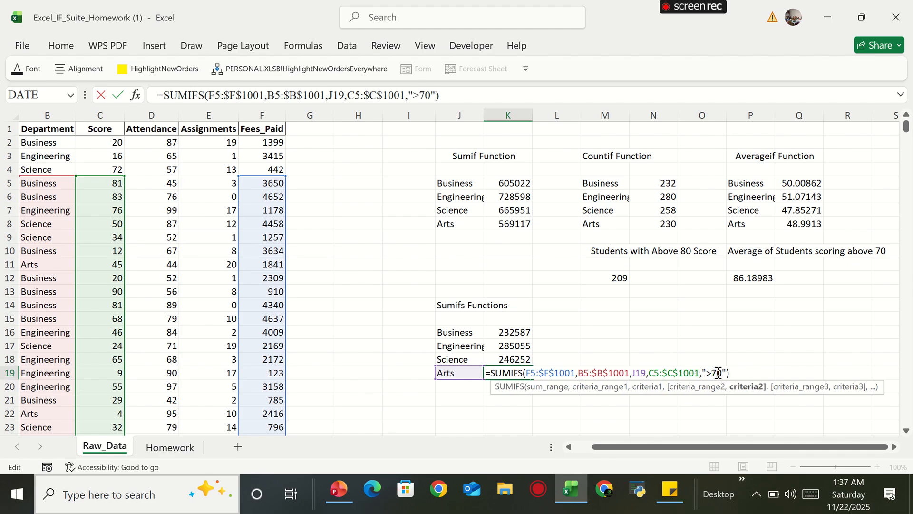
key(Return)
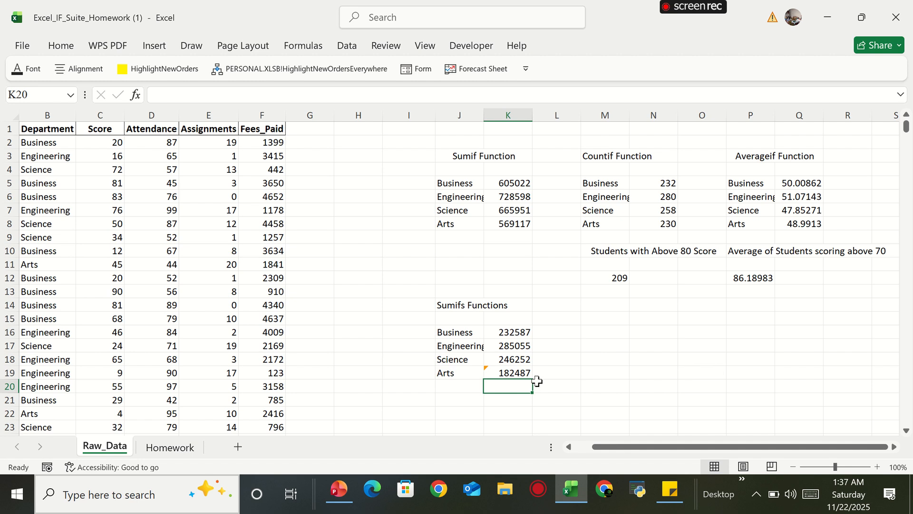
Step: Set the score criterion in the Engineering SUMIFS formula in K17 to ">80"
click(503, 345)
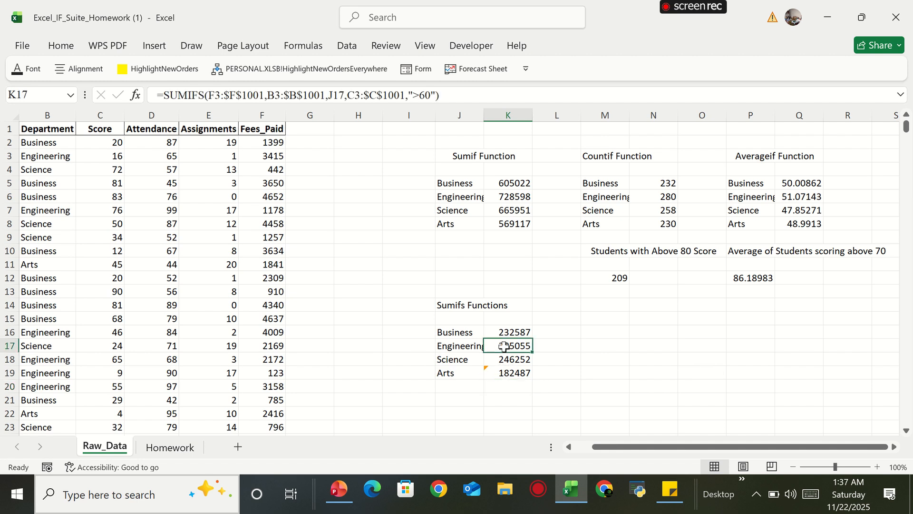
double_click(523, 345)
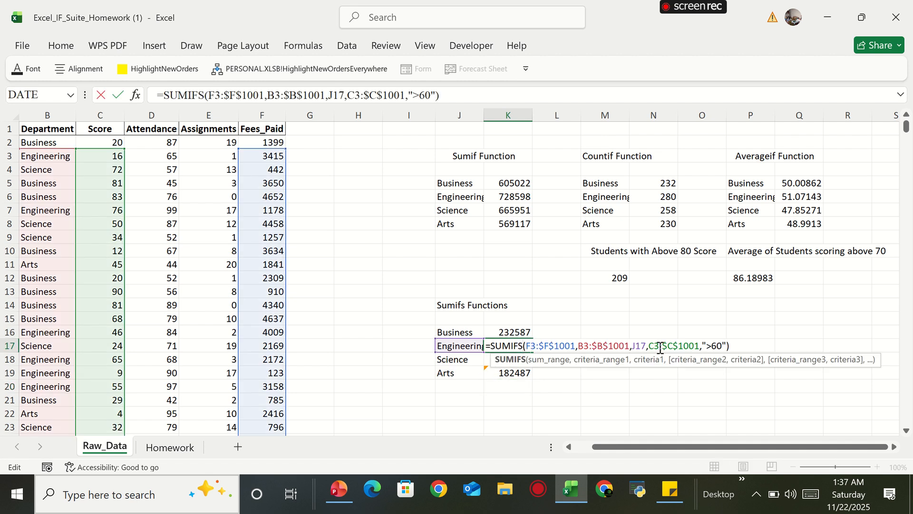
click(719, 346)
key(BackSpace)
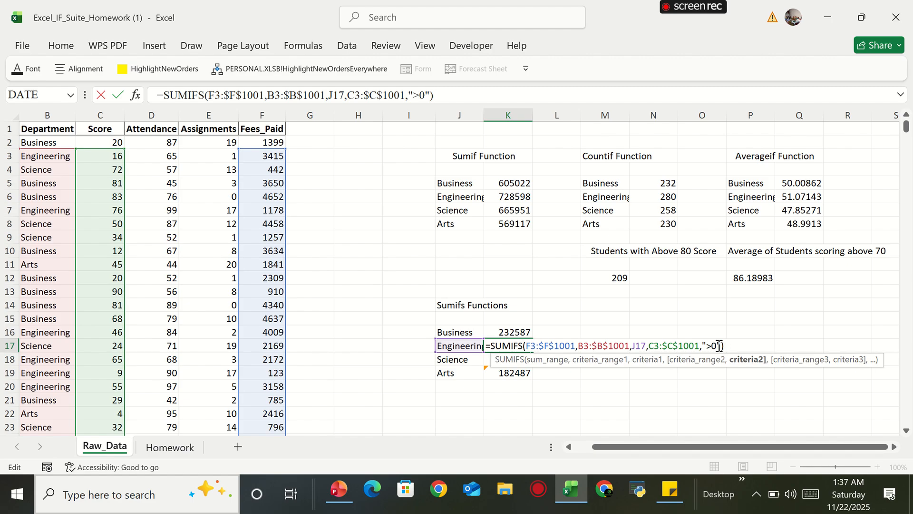
text(8)
key(Return)
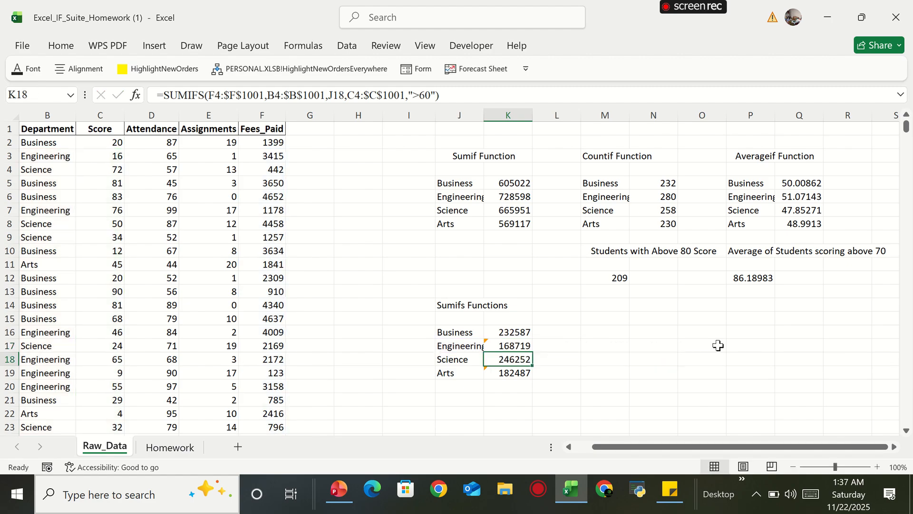
Step: Ignore all formula errors flagged on the edited Engineering and Arts SUMIFS cells, K17 and K19
click(486, 341)
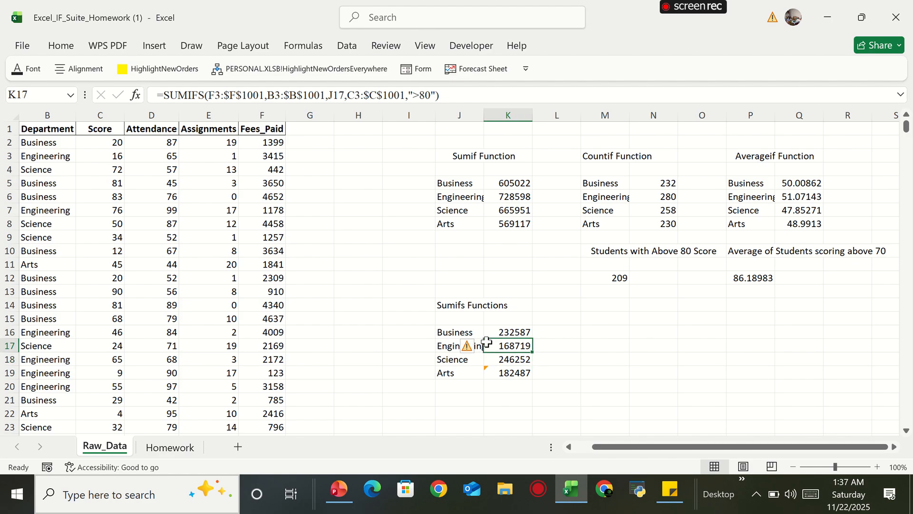
click(470, 345)
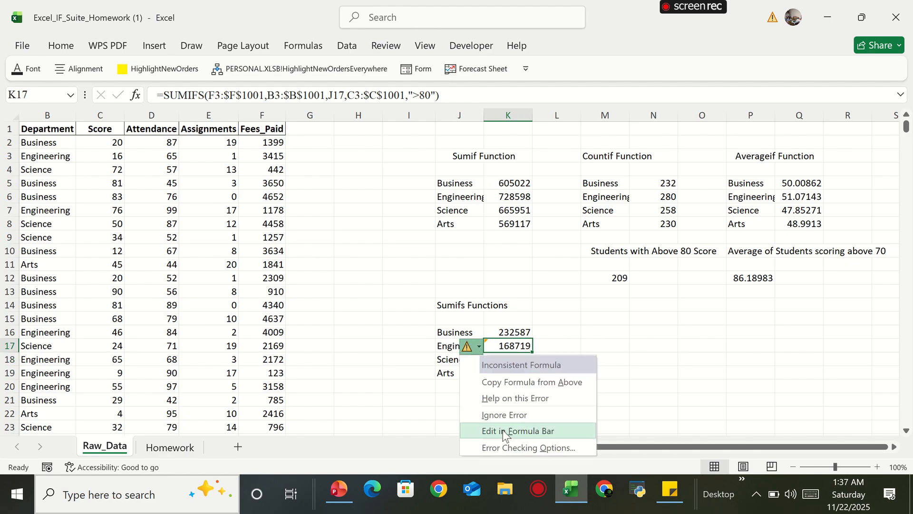
click(481, 412)
click(479, 375)
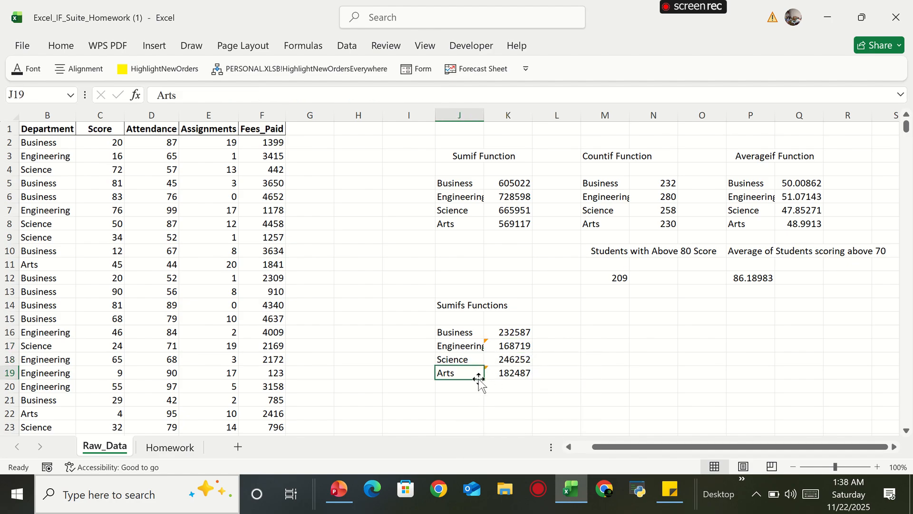
click(490, 362)
click(488, 372)
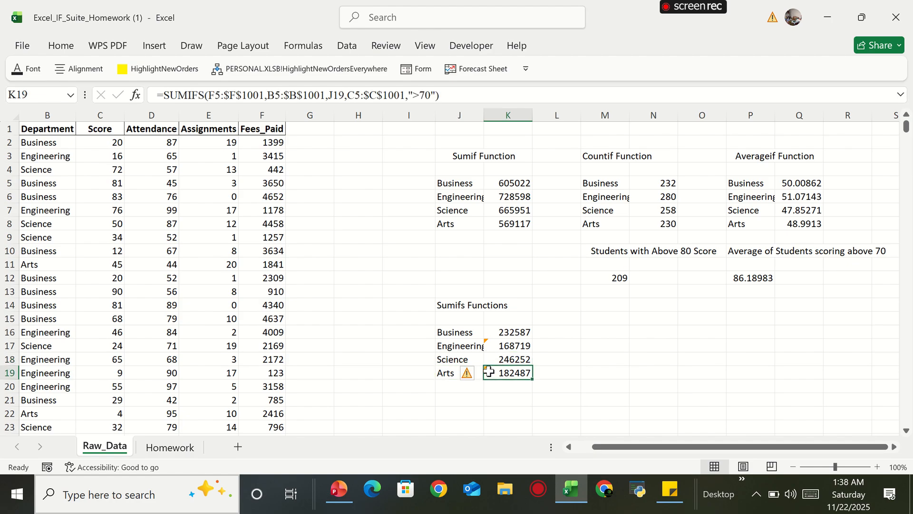
click(472, 372)
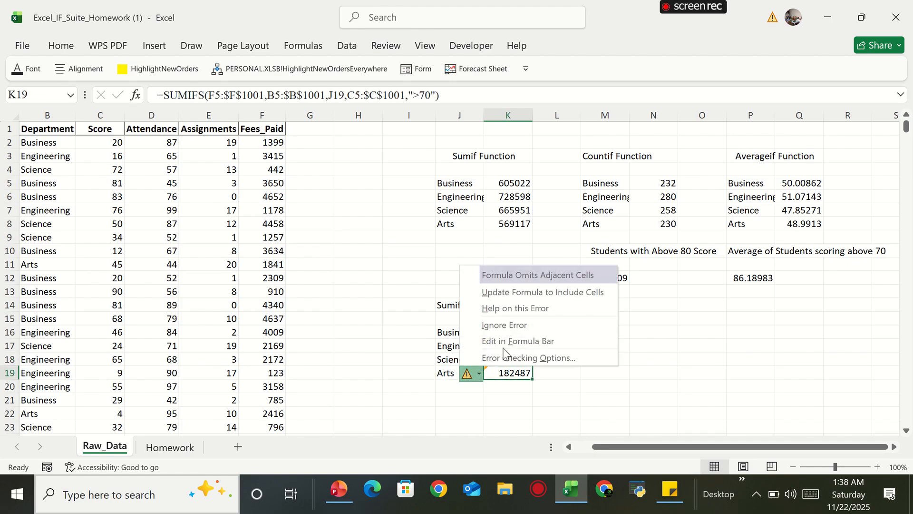
click(497, 325)
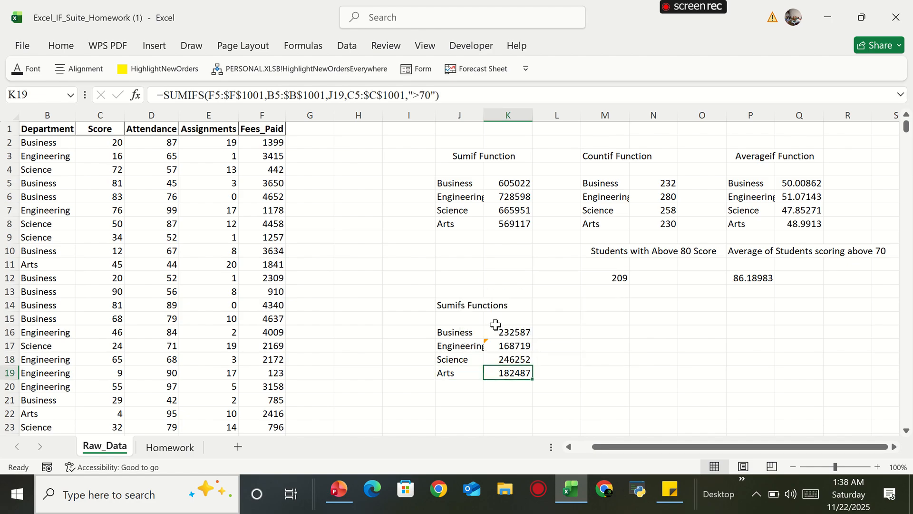
click(505, 346)
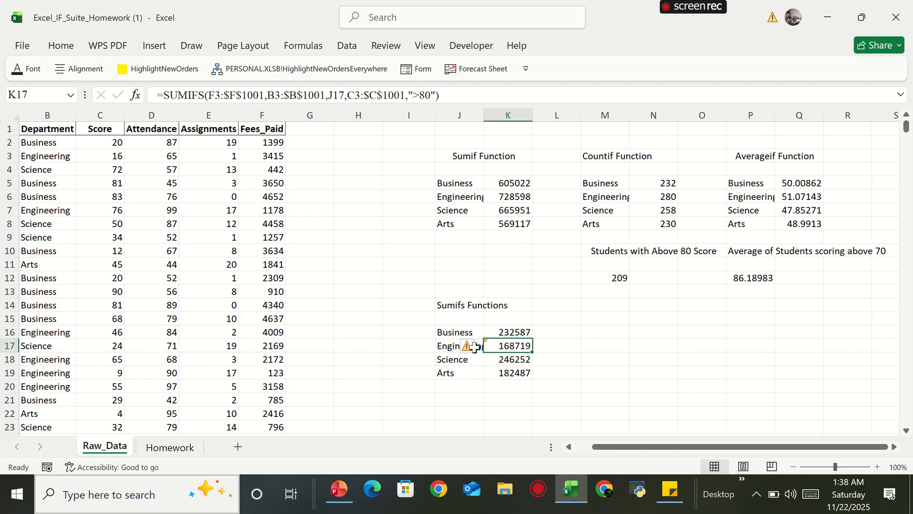
click(469, 346)
click(483, 414)
click(615, 370)
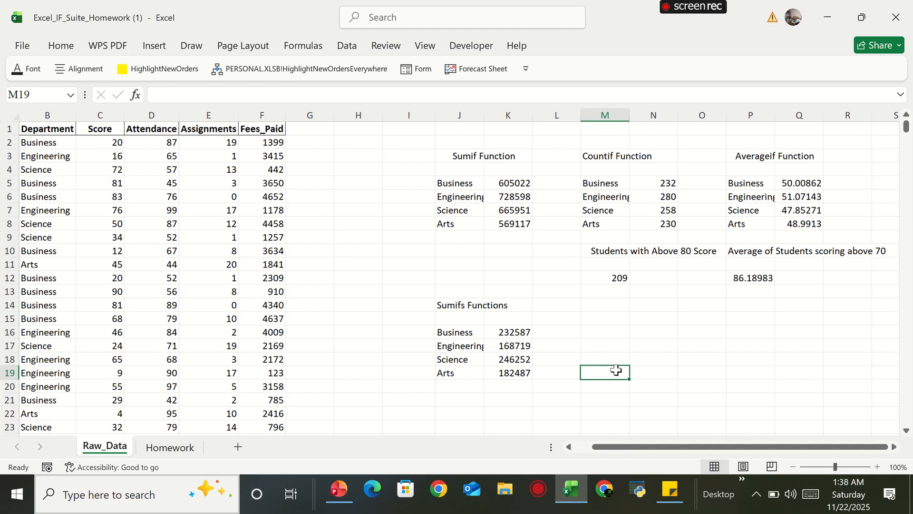
Step: Start a SUMIFS formula in L17 with the Fees_Paid values F2:F1001 as the sum range
click(558, 347)
text(=)
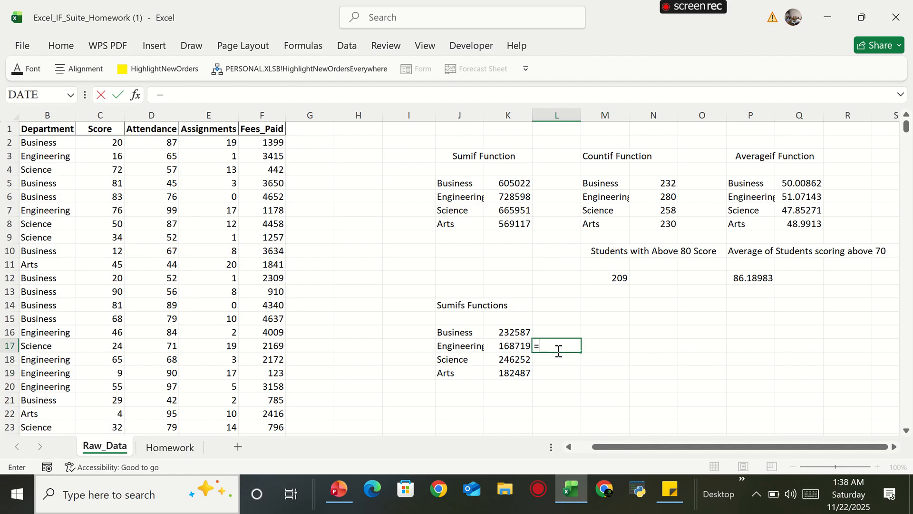
text(sum)
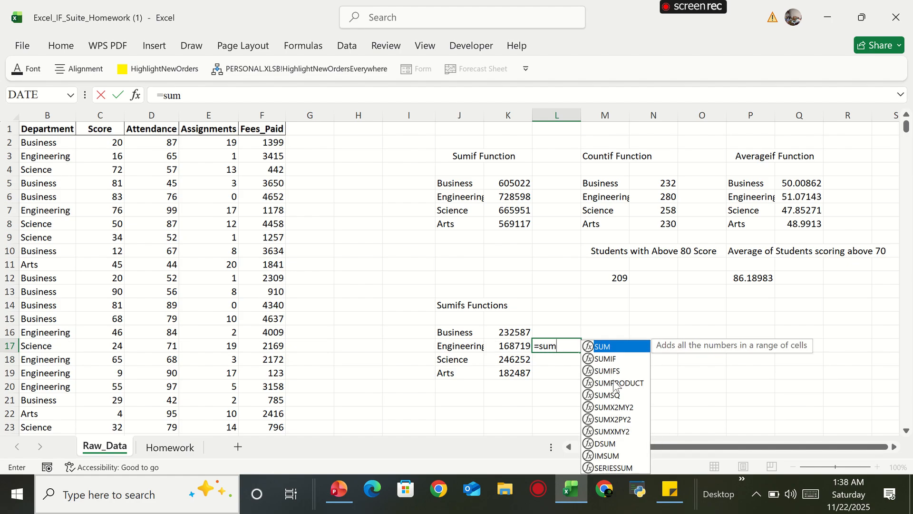
double_click(608, 371)
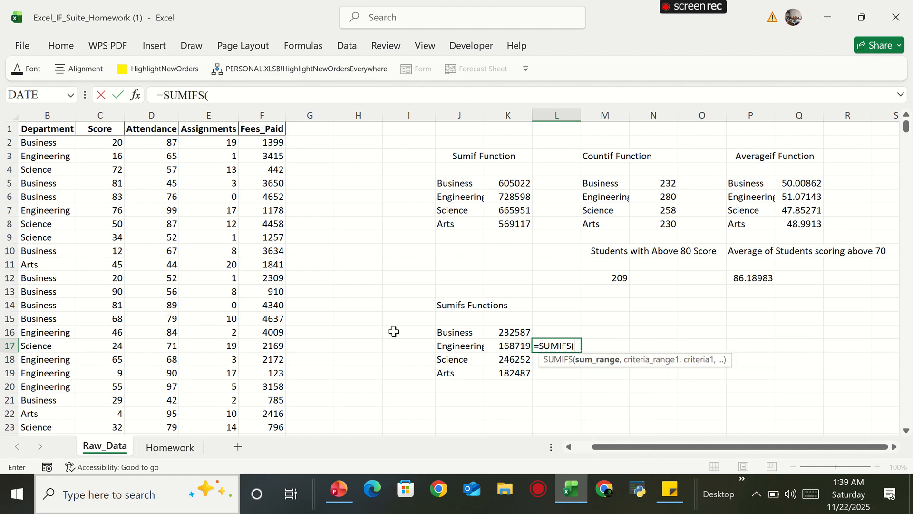
click(265, 143)
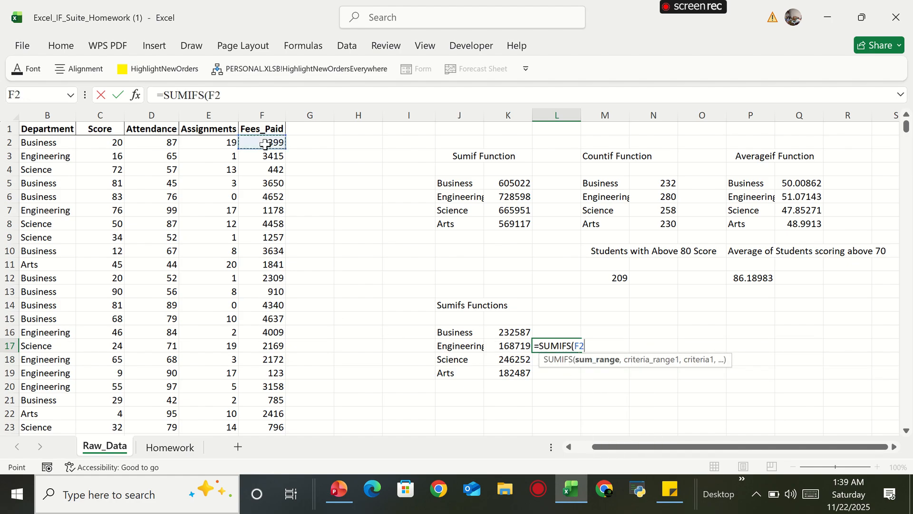
key(ctrl+shift+Down)
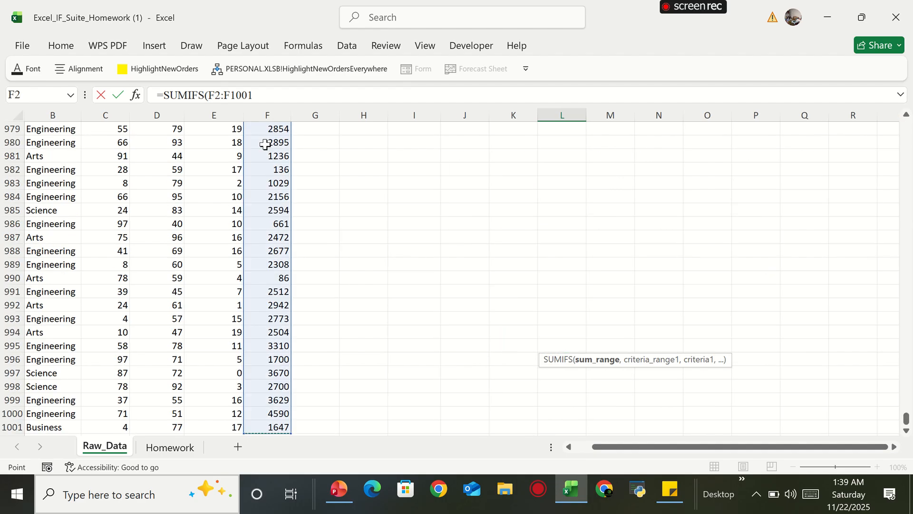
text(,)
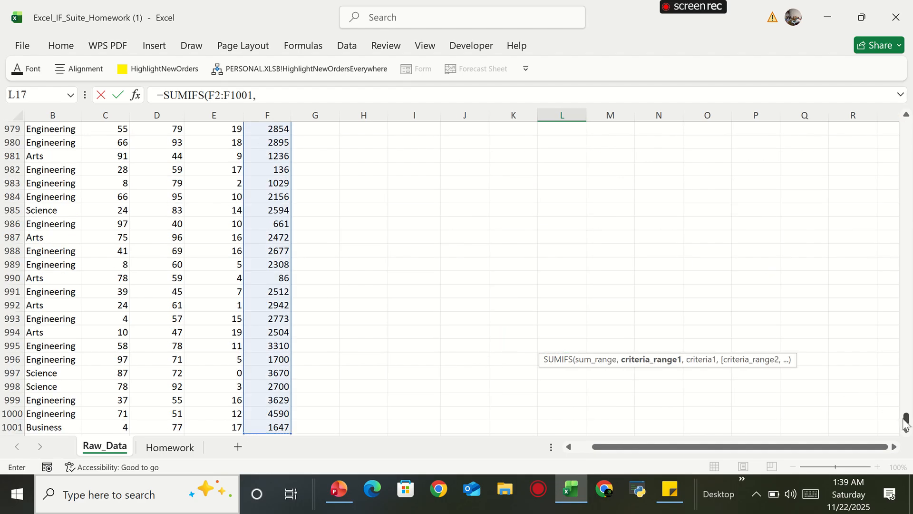
Step: Add the Department range B2:B1001 with the Engineering label in J17 as the first criterion of the L17 formula
drag(905, 421, 909, 129)
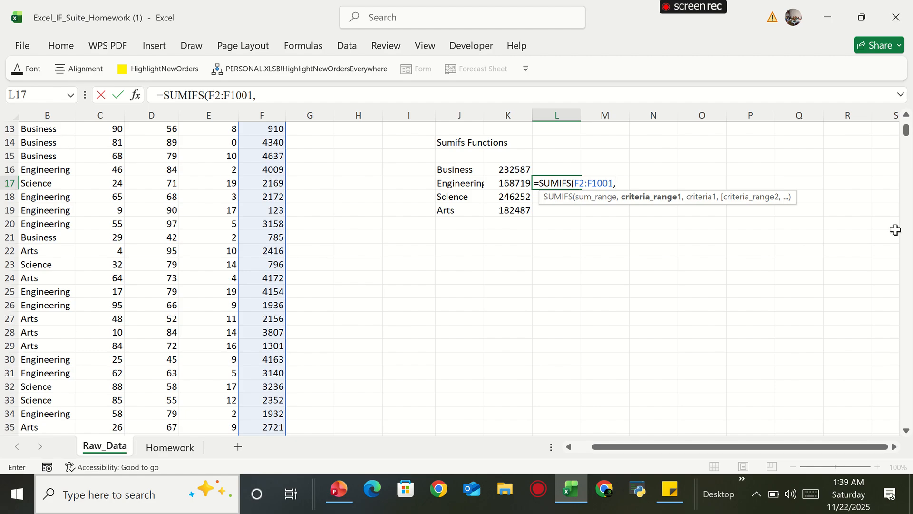
scroll(908, 129, up, 4)
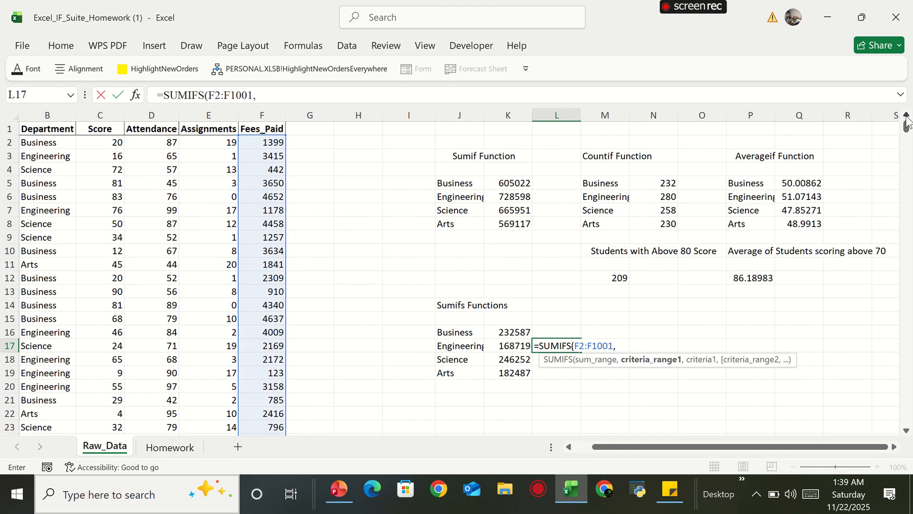
click(34, 143)
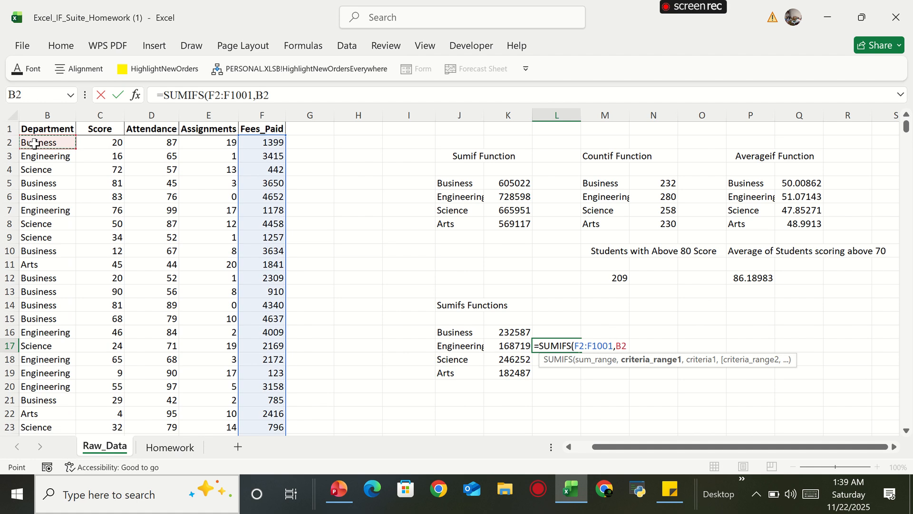
key(ctrl+shift+Down)
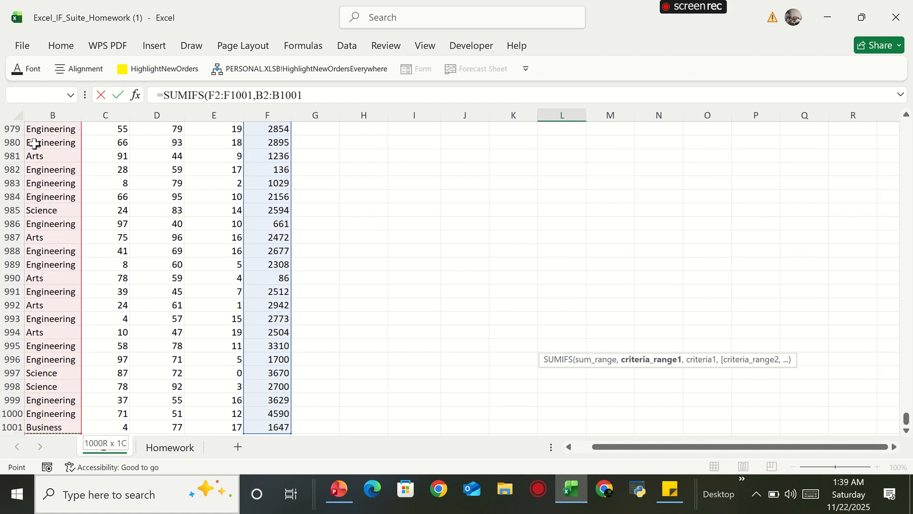
text(,)
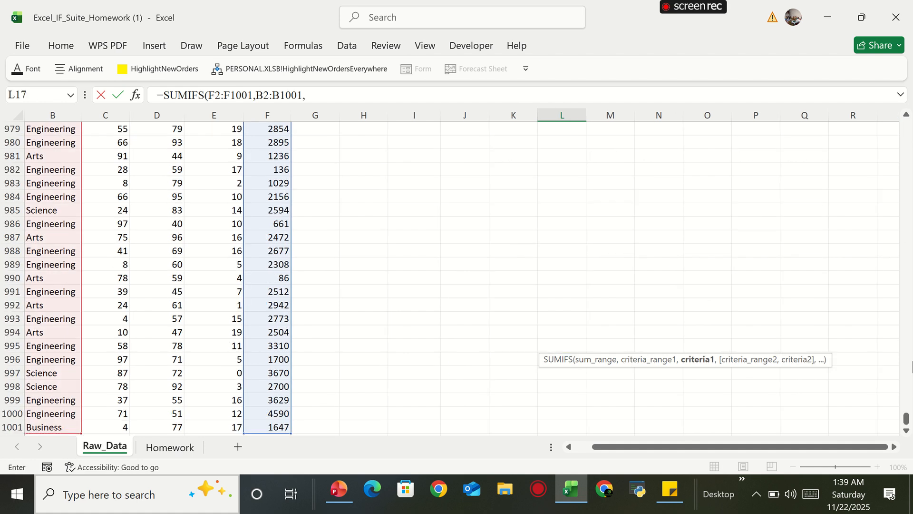
drag(905, 418, 907, 130)
click(454, 345)
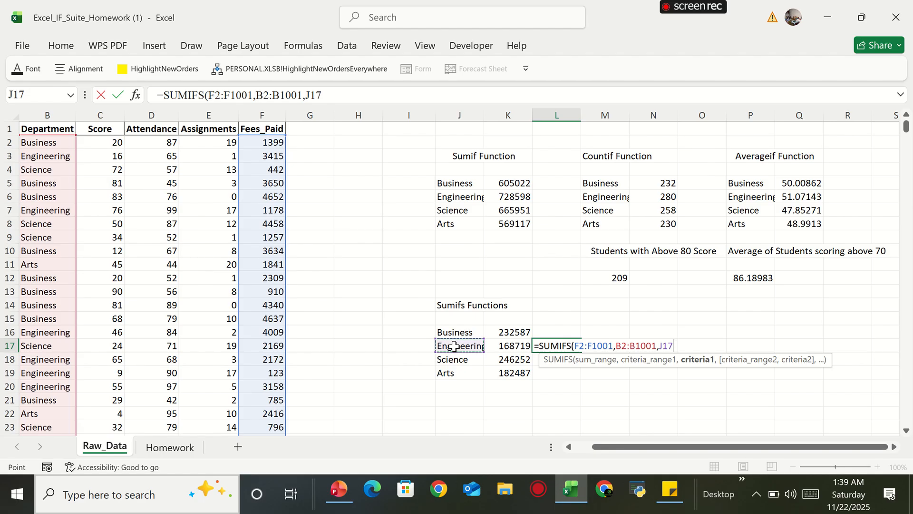
text(,)
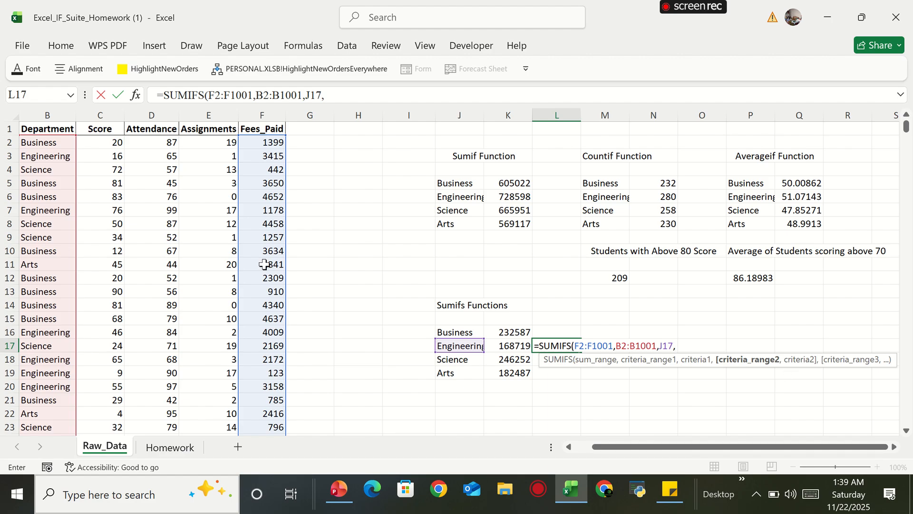
Step: Add the Score range C2:C1001 with the criterion ">50" to the L17 SUMIFS formula
click(104, 142)
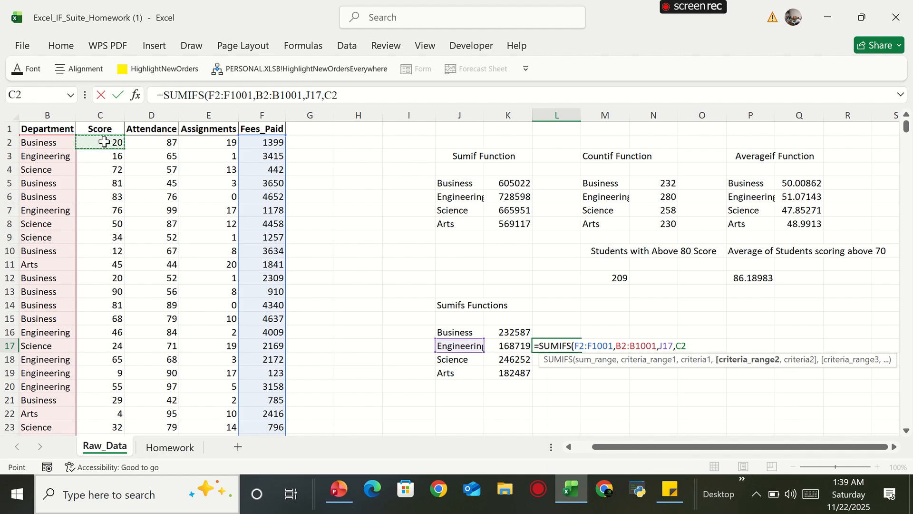
key(ctrl+shift+Down)
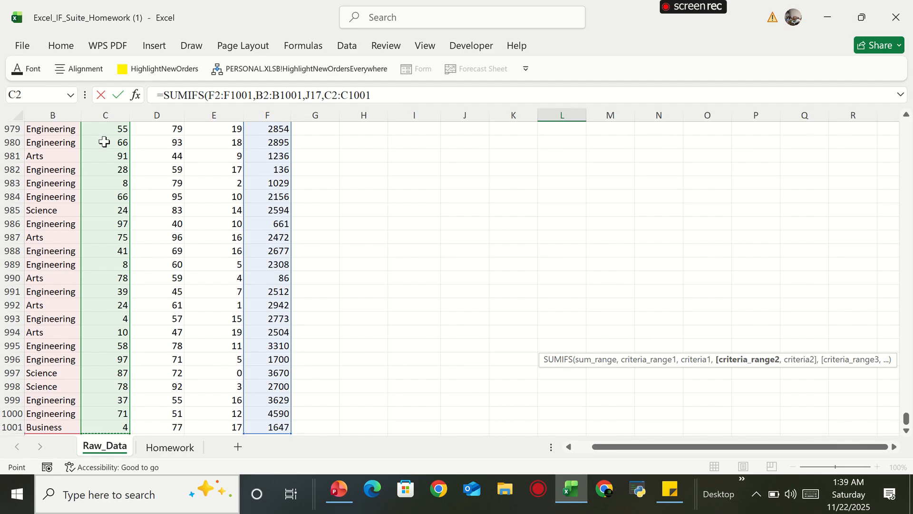
text(,)
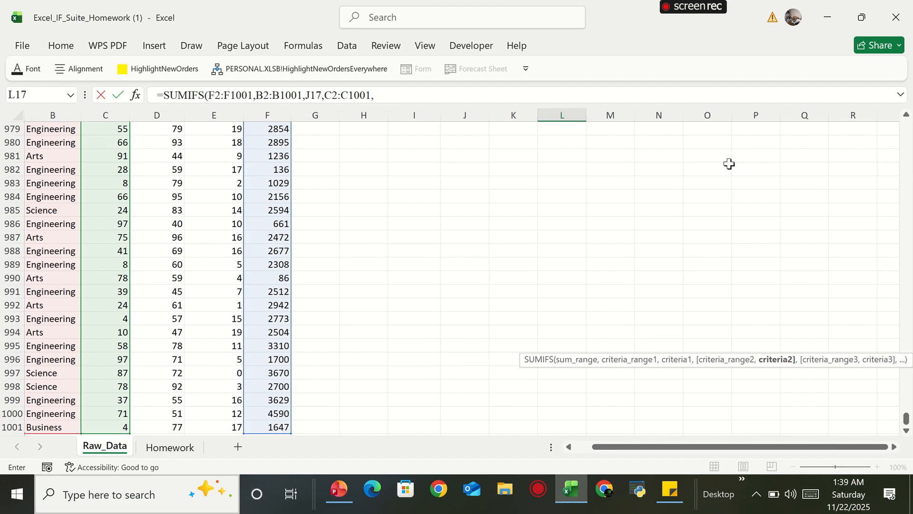
drag(906, 421, 906, 128)
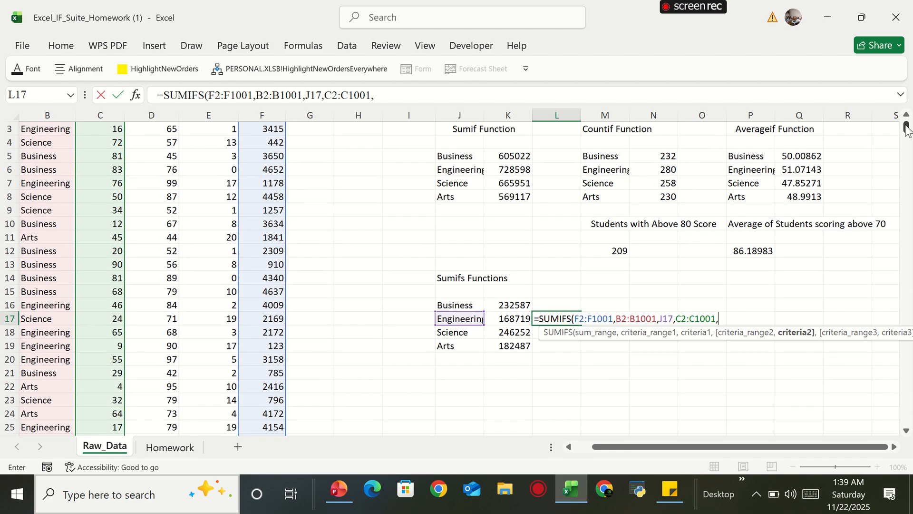
text(")
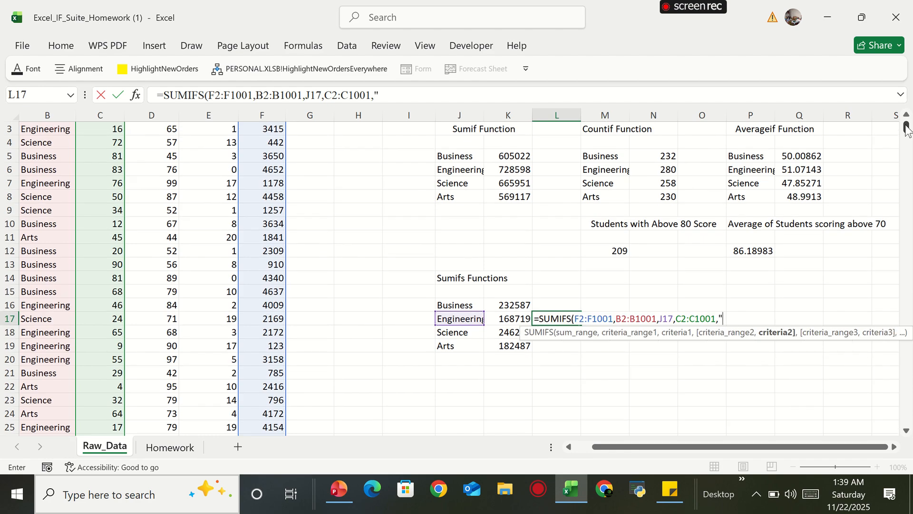
text(>50",)
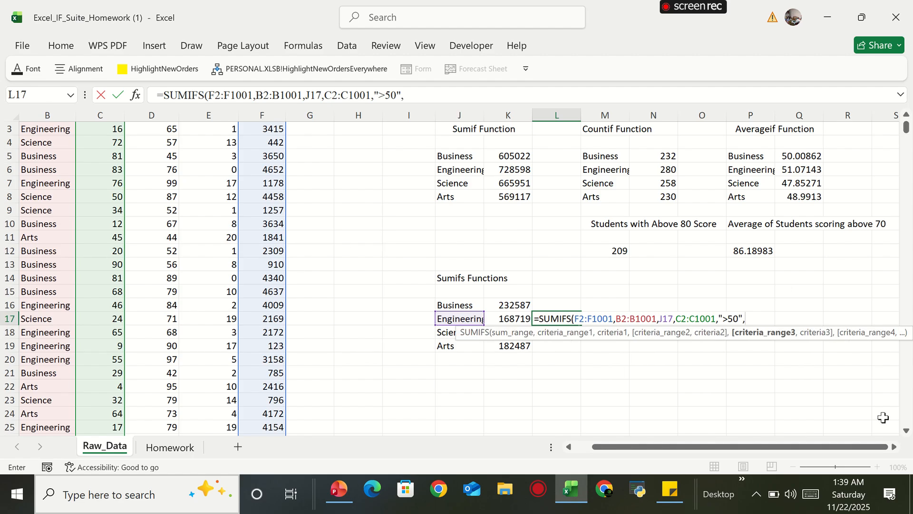
Step: Add the Attendance range D2:D1001 with the criterion ">70" to the L17 SUMIFS formula
scroll(905, 128, up, 1)
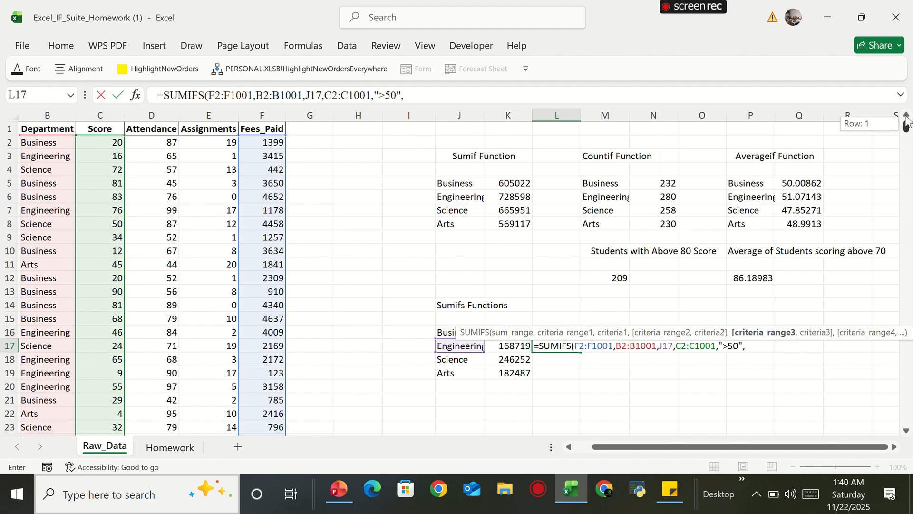
click(153, 143)
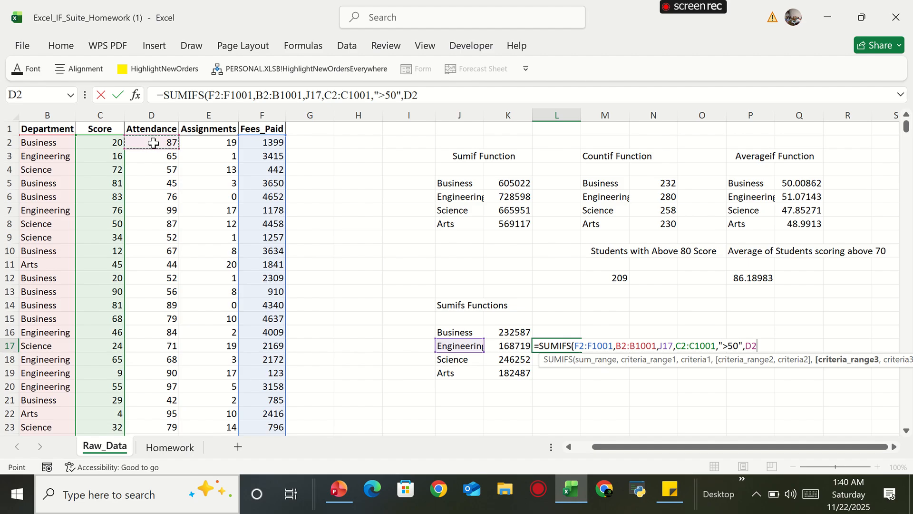
key(ctrl+shift+Down)
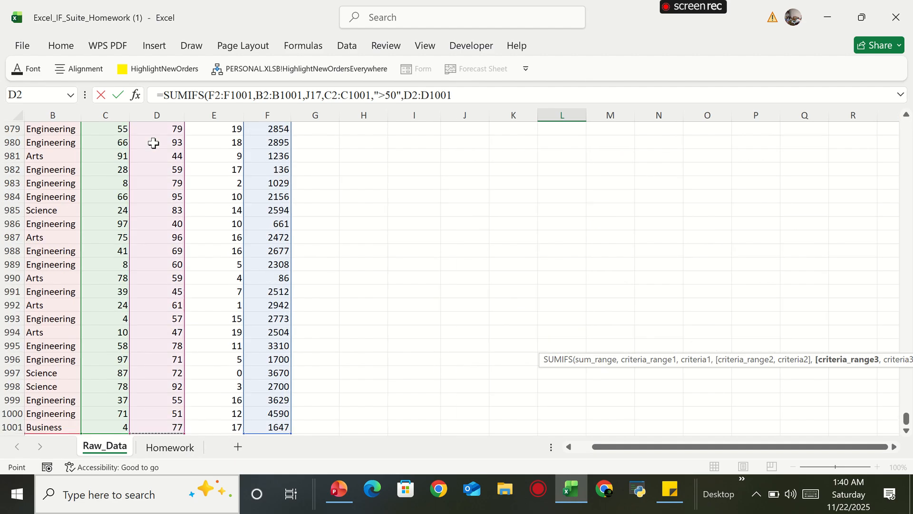
text(,)
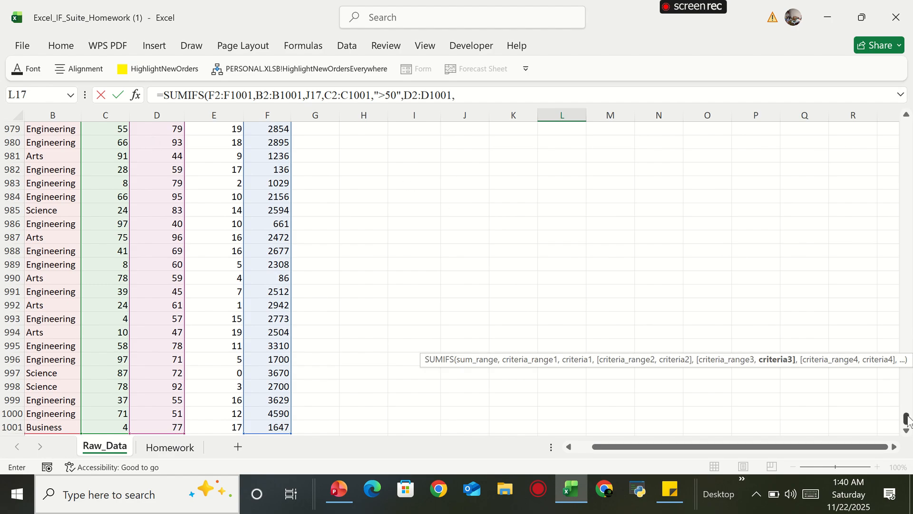
drag(907, 419, 907, 126)
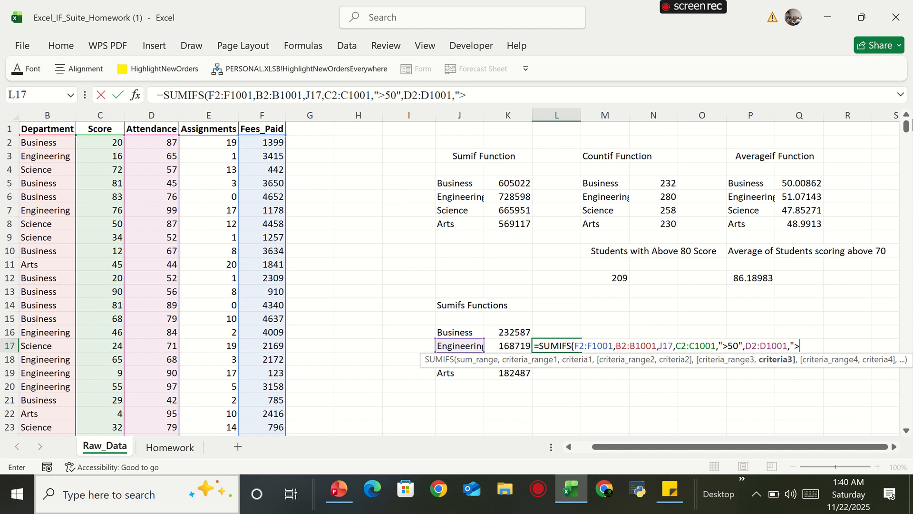
text(70",)
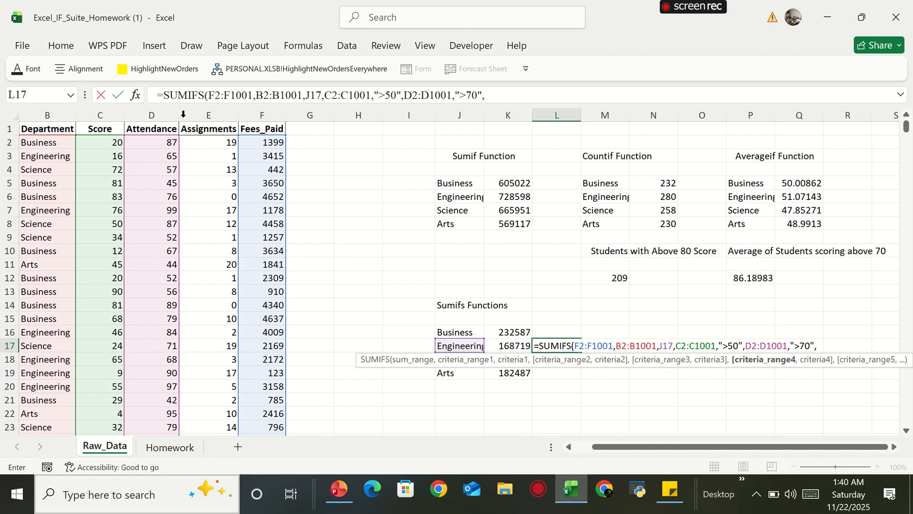
Step: Add the Assignments range E2:E1001 with the criterion ">10" and complete the L17 SUMIFS formula
click(214, 143)
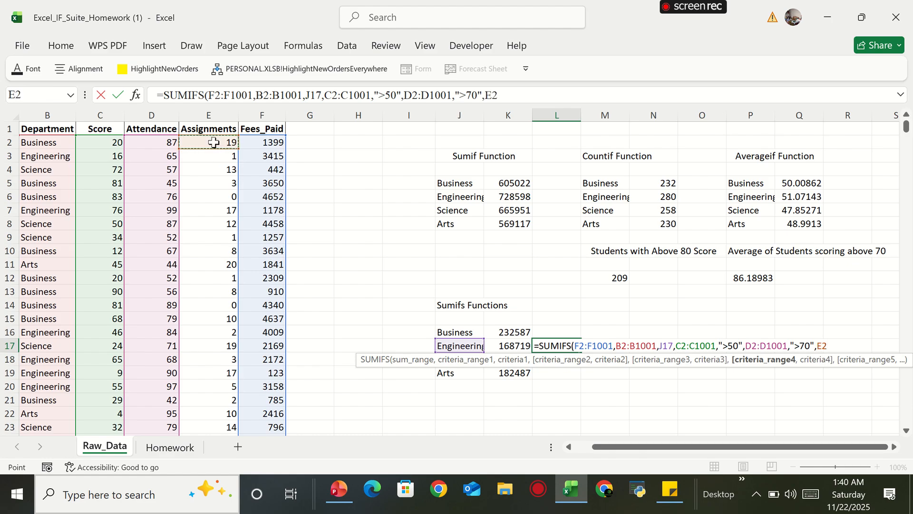
key(ctrl+shift+Down)
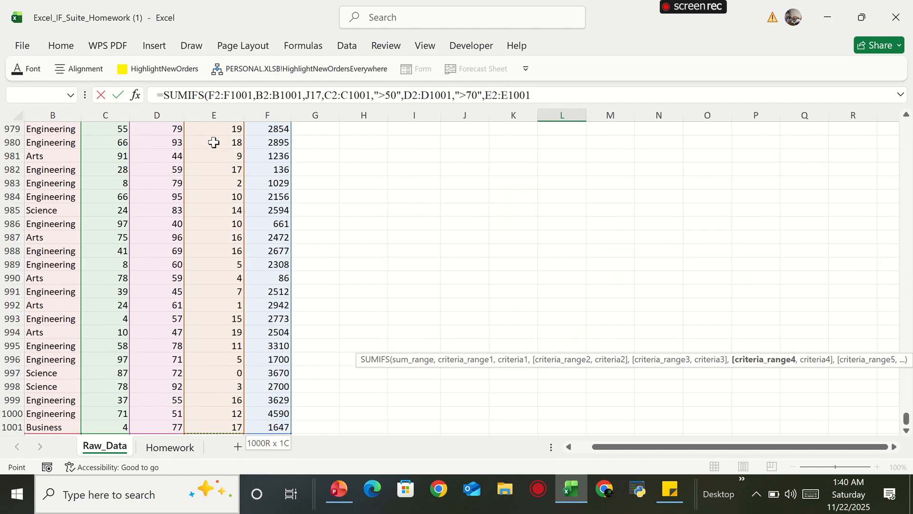
text(,)
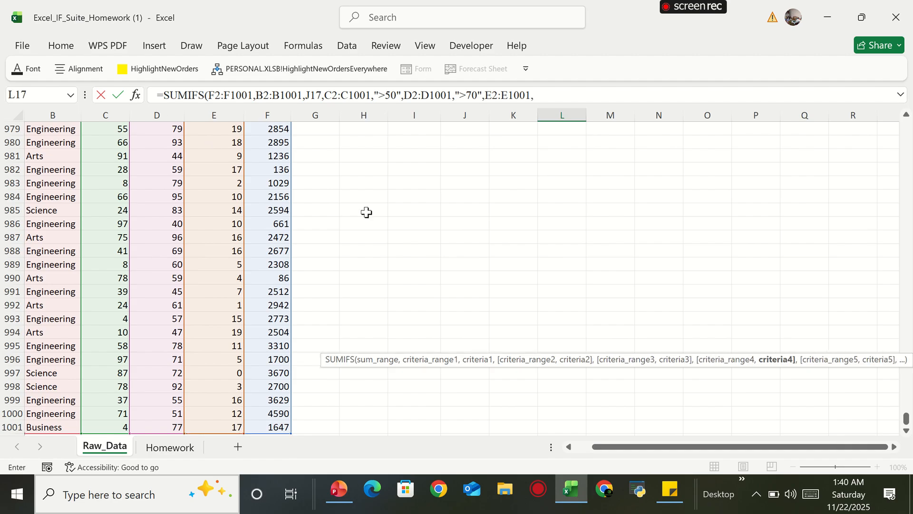
drag(905, 418, 911, 125)
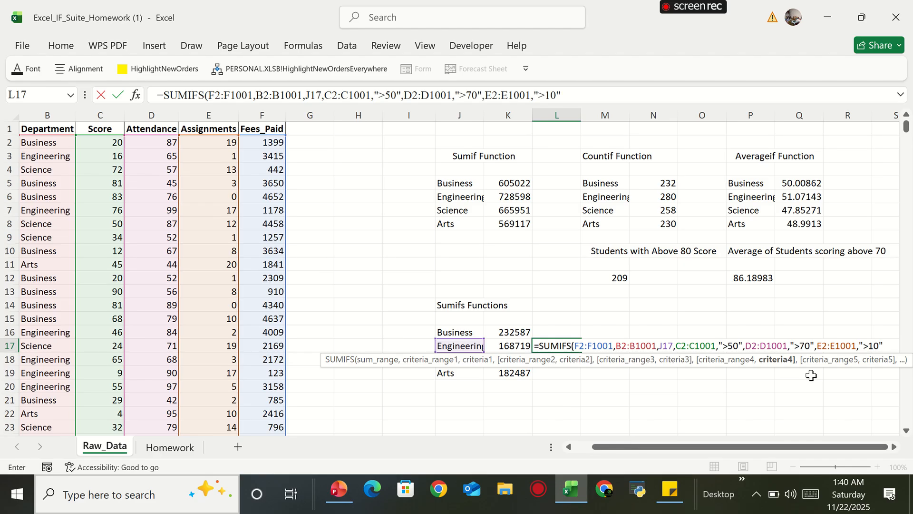
text())
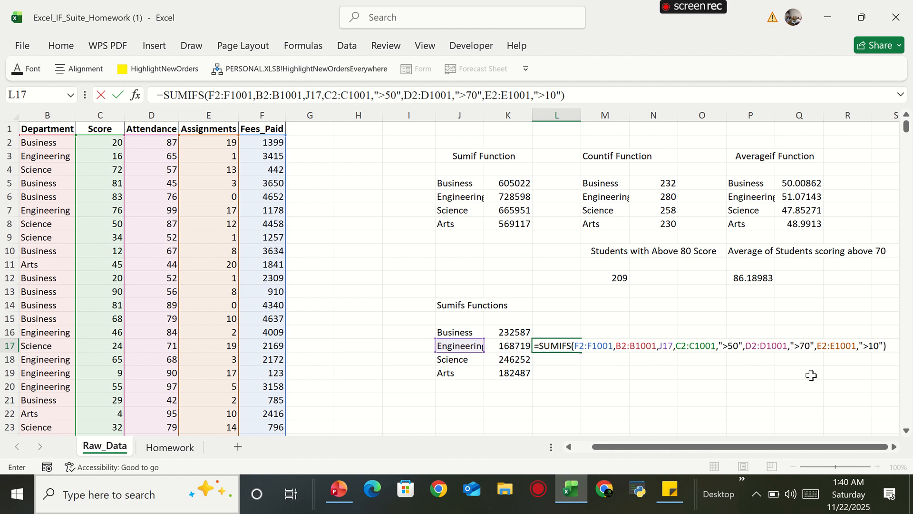
key(Return)
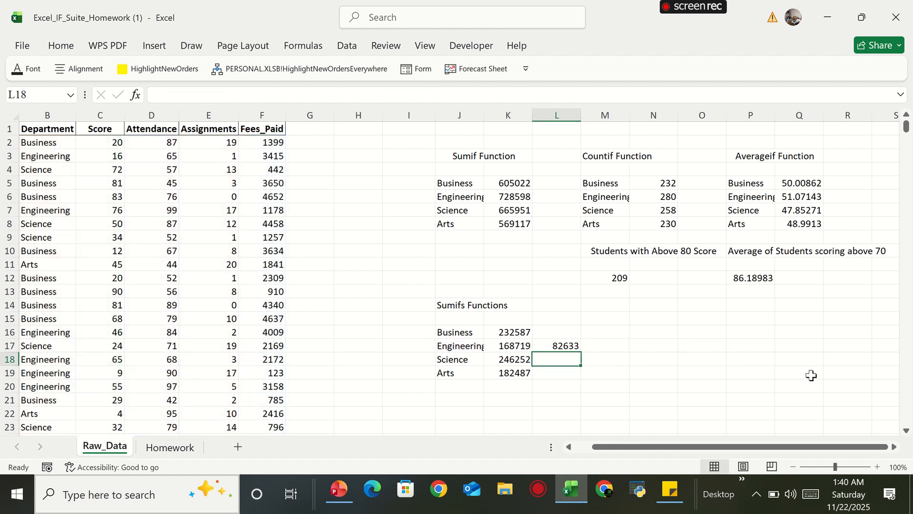
Step: Make the end cells of all five ranges in the L17 SUMIFS formula absolute: $F$1001, $B$1001, $C$1001, $D$1001 and $E$1001
click(569, 347)
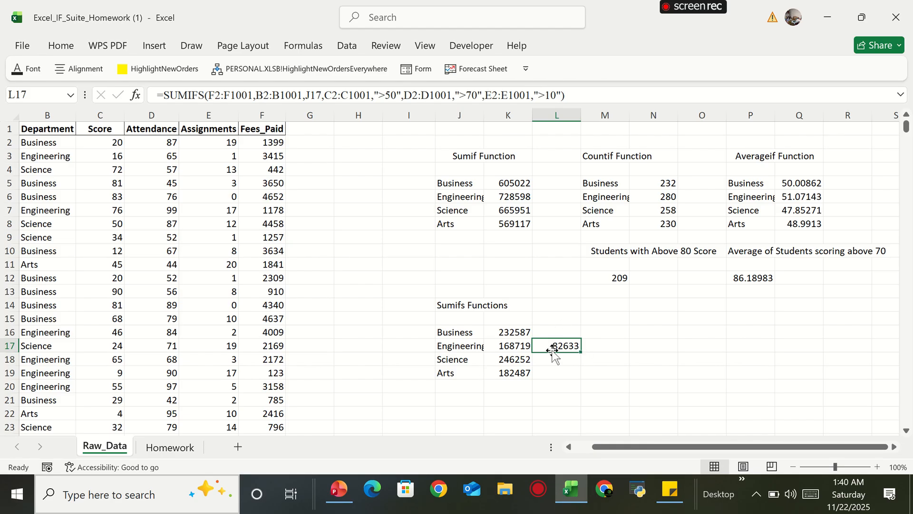
click(242, 95)
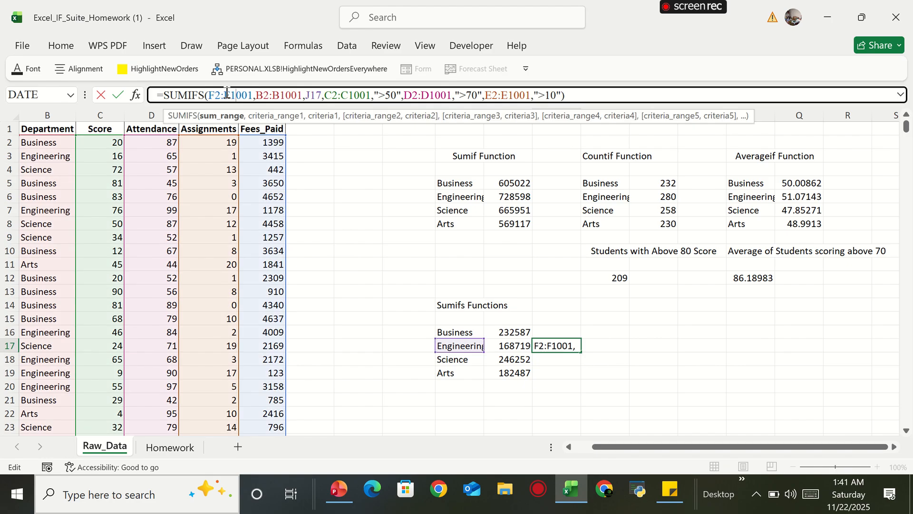
key(F4)
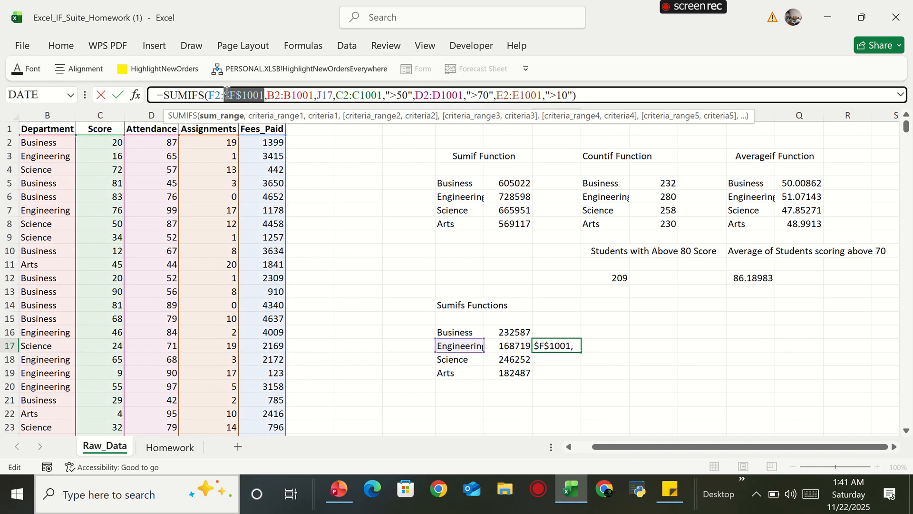
click(291, 95)
key(F4)
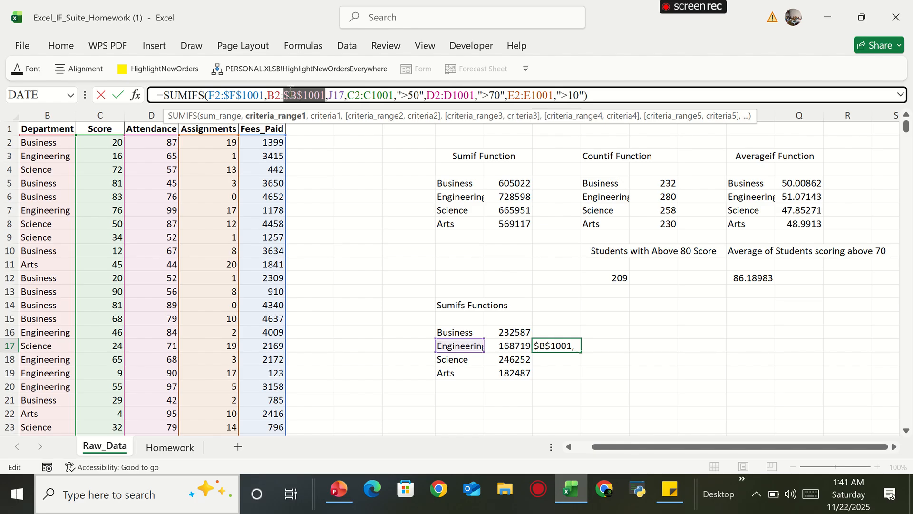
click(376, 93)
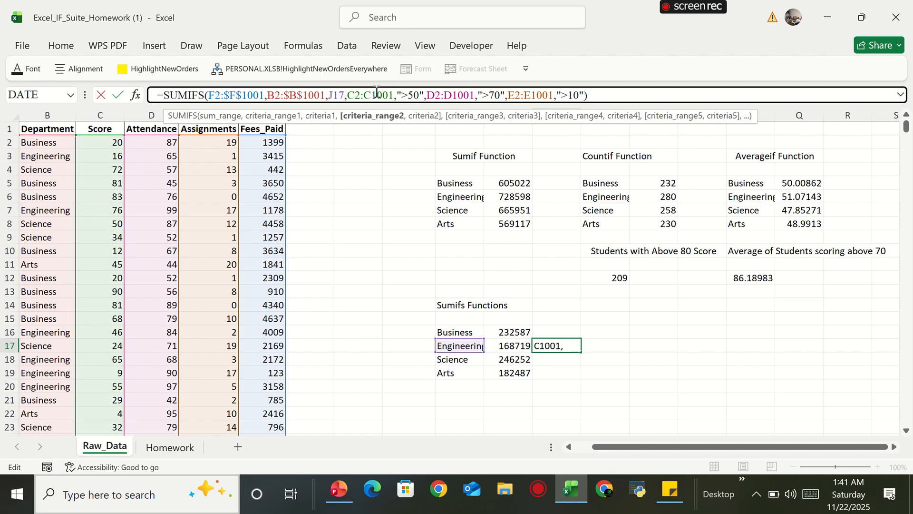
key(F4)
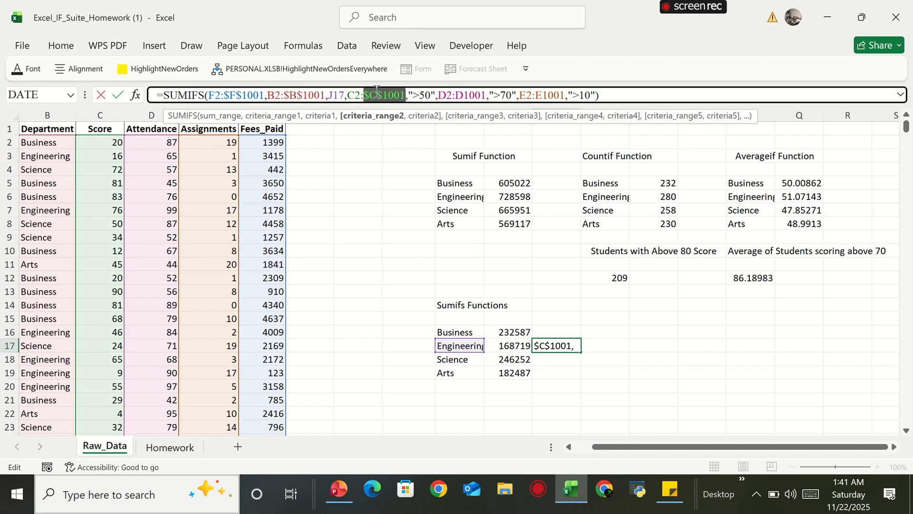
click(468, 96)
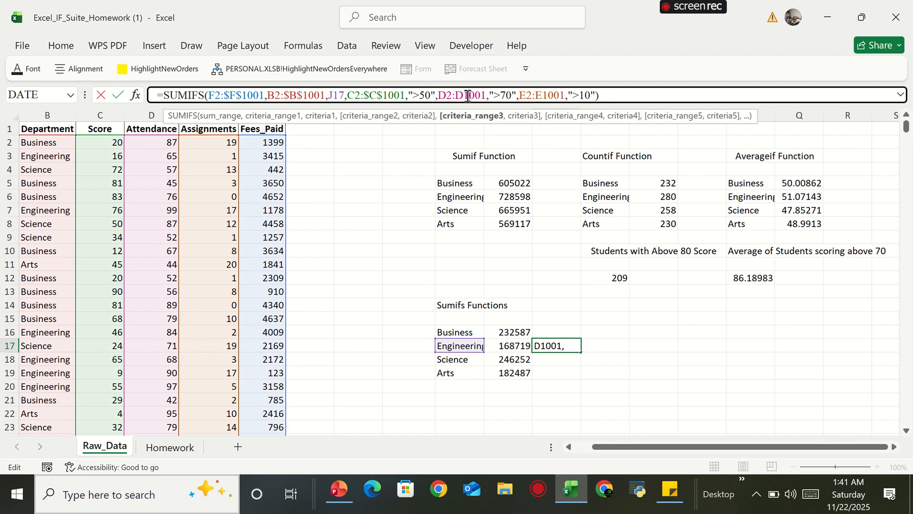
key(F4)
click(557, 95)
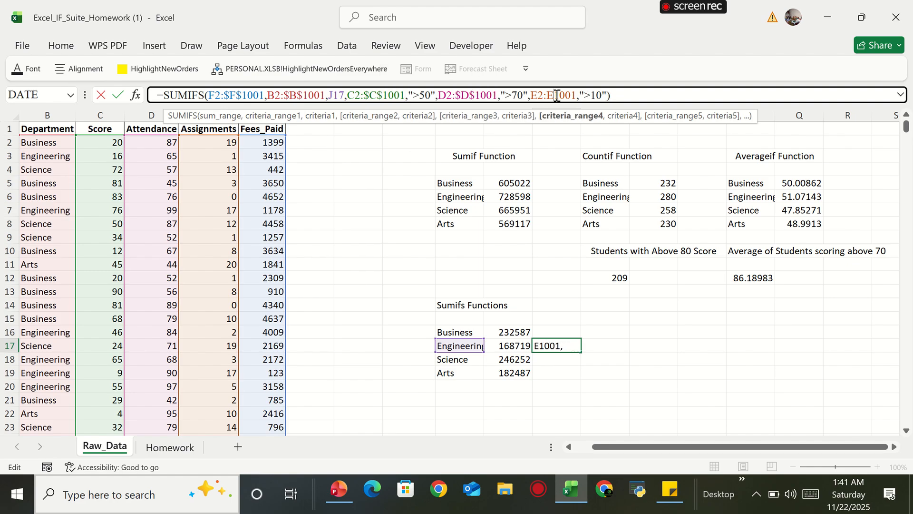
key(F4)
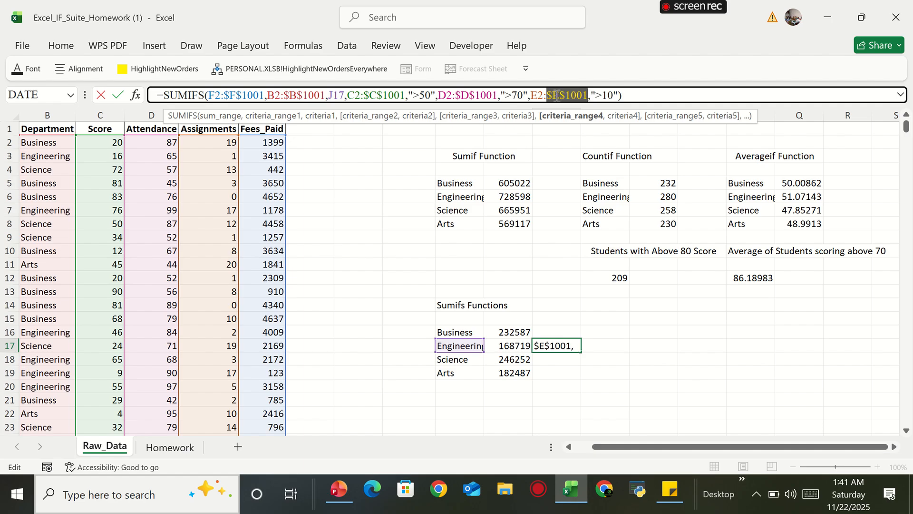
key(Return)
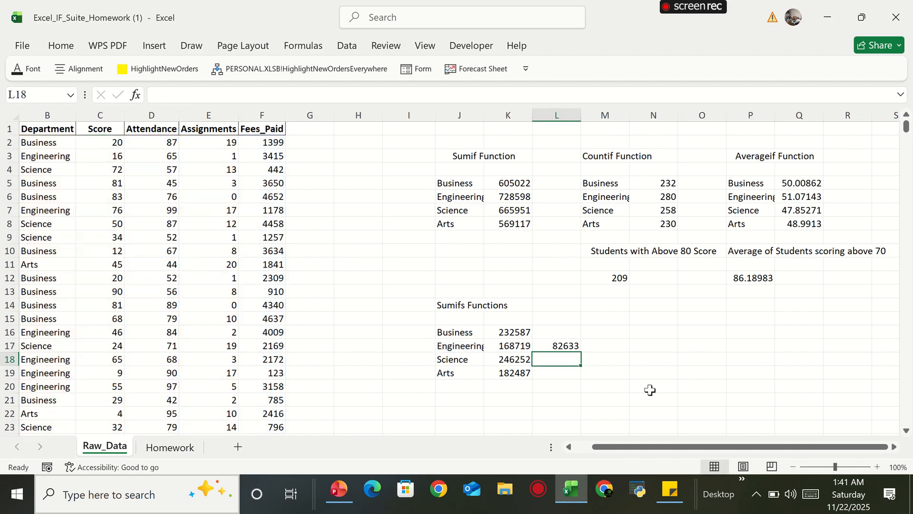
Step: Fill the L17 SUMIFS formula up to L16 and down to L19 for the remaining departments
click(565, 346)
drag(580, 348, 580, 379)
click(682, 365)
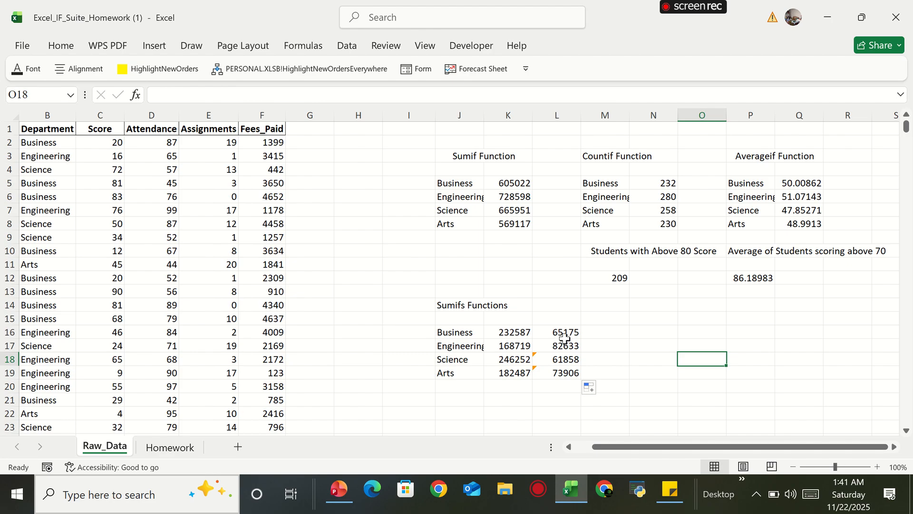
Step: Ignore the formula error flags on cells L18 and L19
click(539, 355)
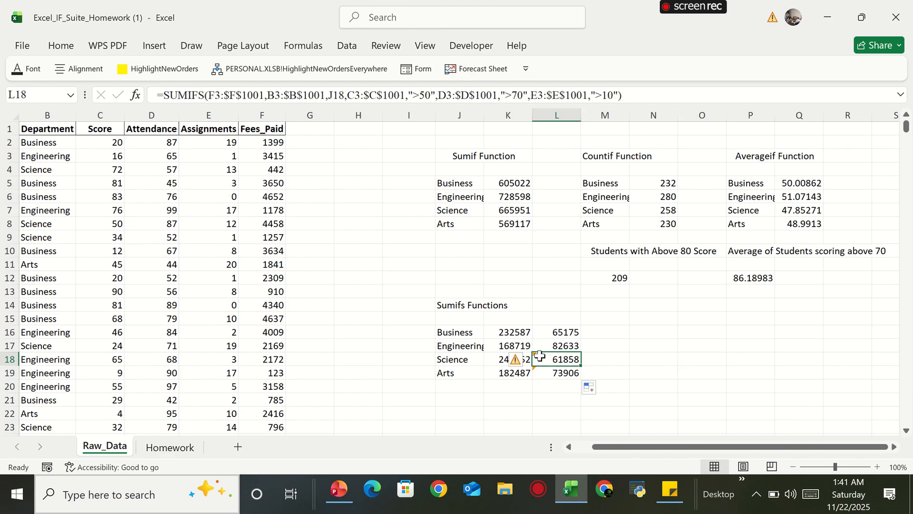
click(521, 360)
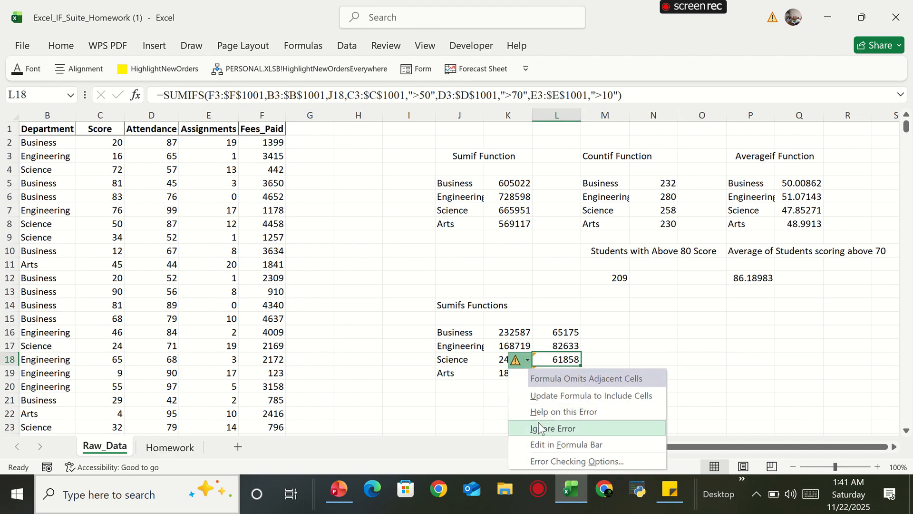
click(539, 428)
click(543, 373)
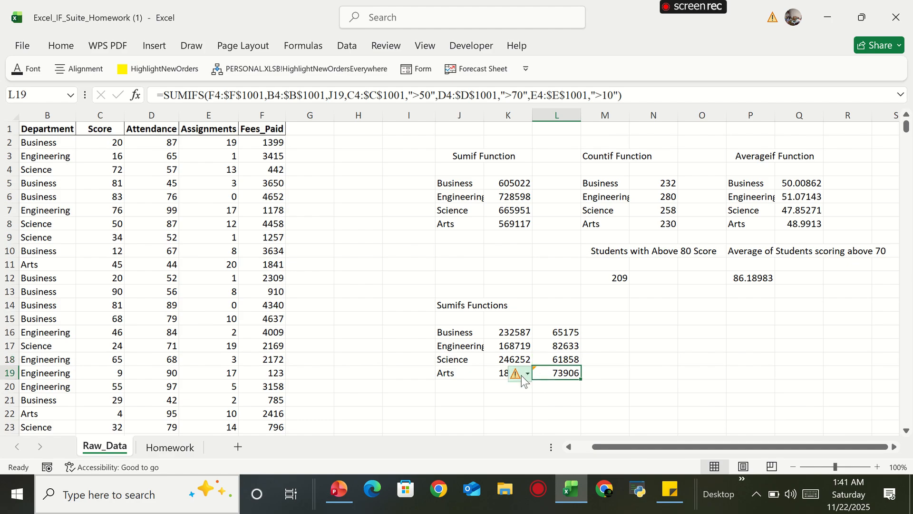
click(522, 375)
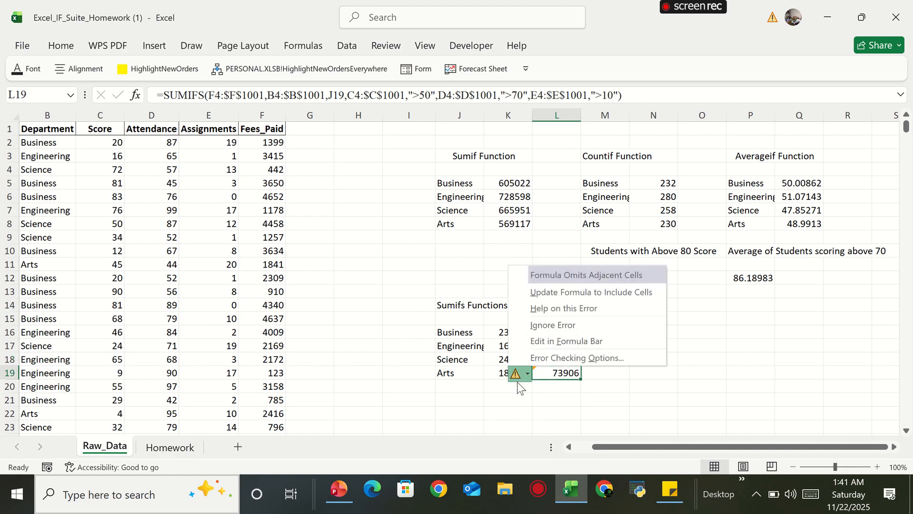
click(537, 322)
click(372, 254)
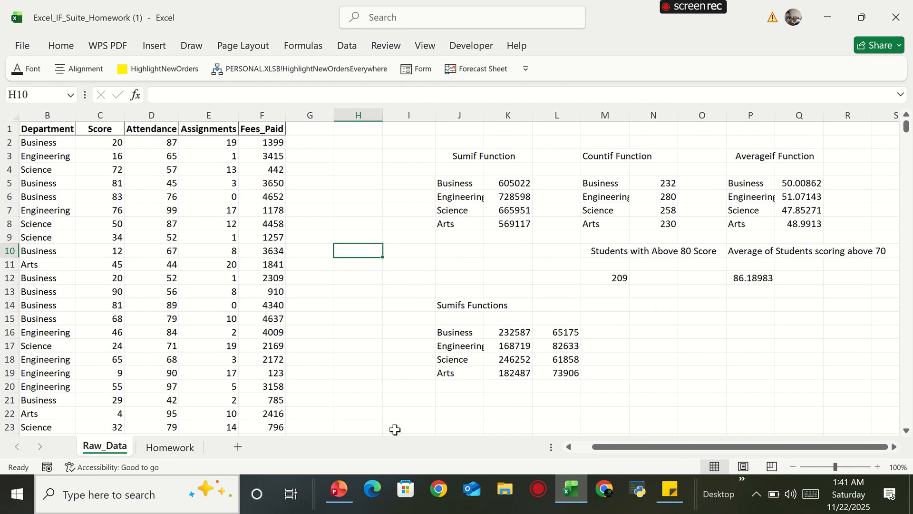
Step: Consult the function list in the sticky note and enter the heading "Averageifs Functions" in N16
click(669, 489)
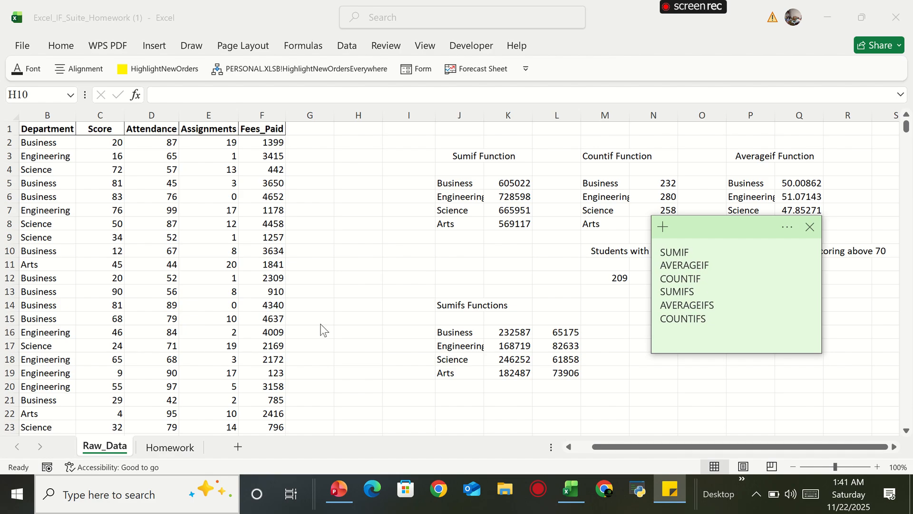
click(613, 359)
click(638, 332)
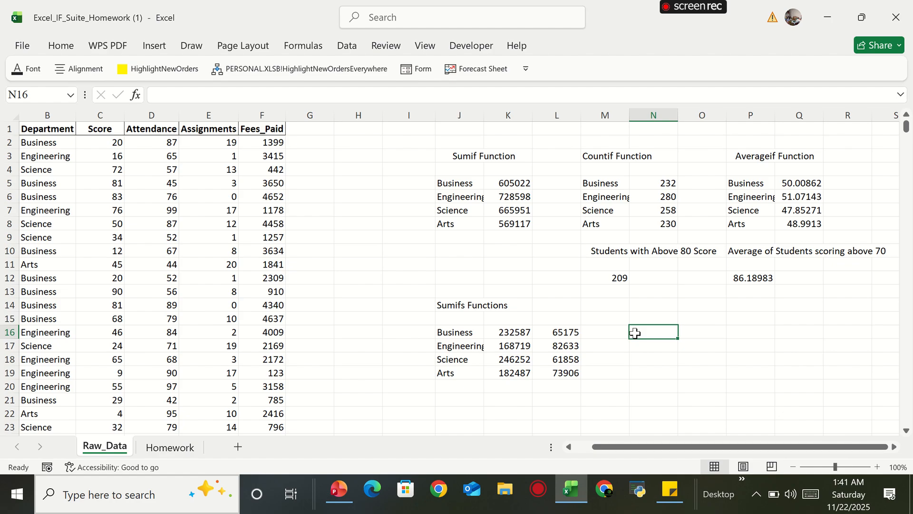
text(AVerag)
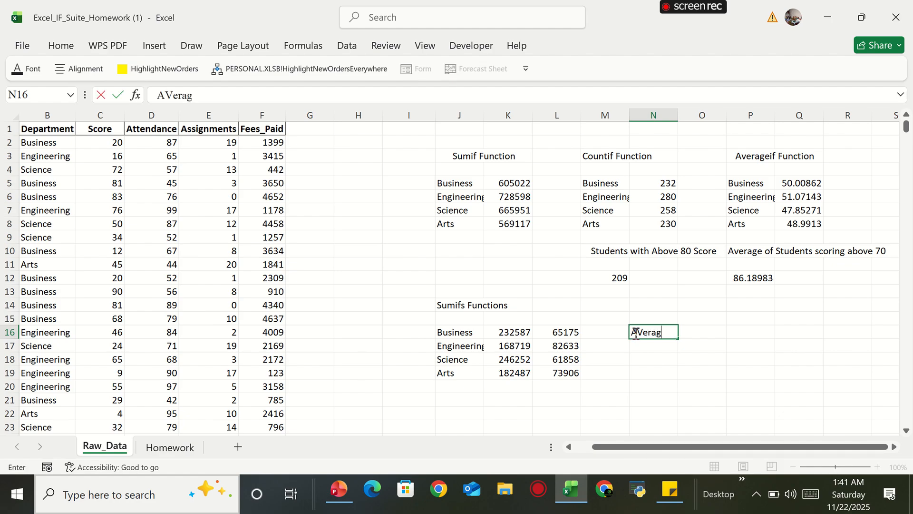
text(eifs)
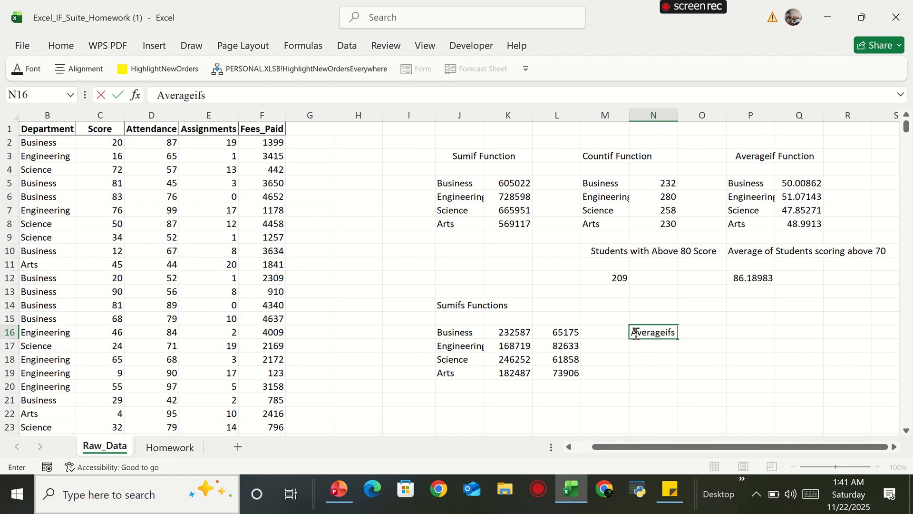
text( Functions)
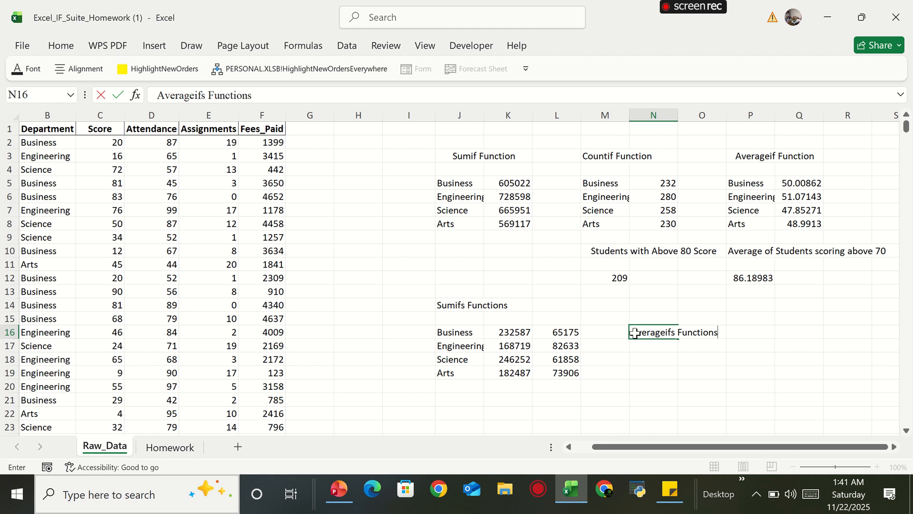
key(Return)
Step: Merge and center the "Averageifs Functions" heading across N16:O16
drag(638, 330, 718, 332)
click(61, 45)
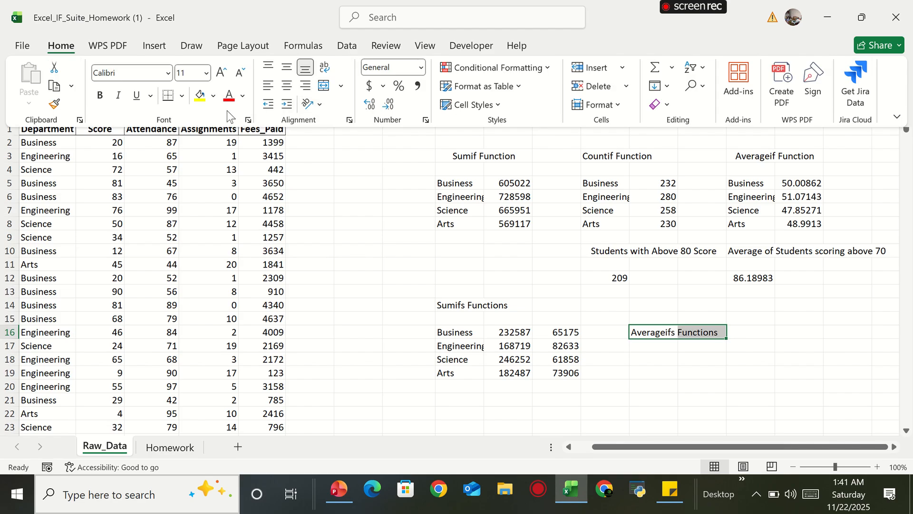
click(324, 86)
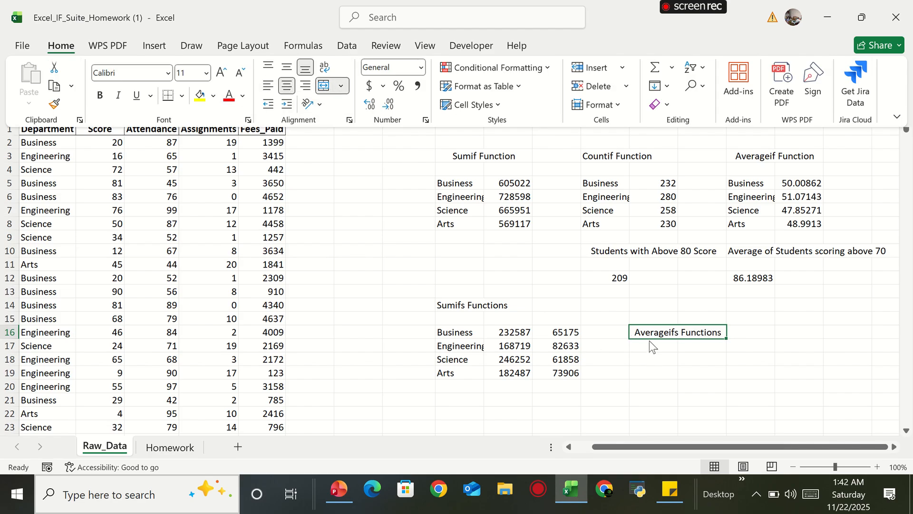
Step: Move the merged "Averageifs Functions" heading to N14, level with the "Sumifs Functions" heading
key(ctrl+c)
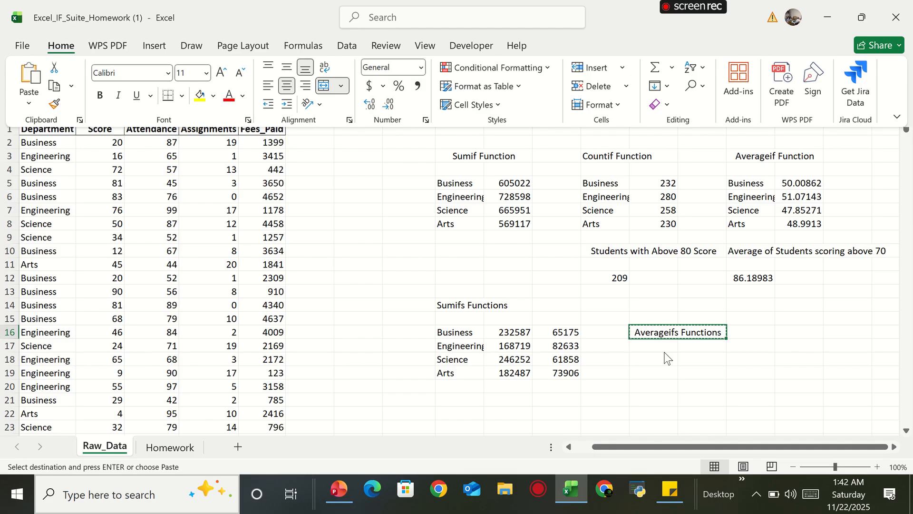
click(643, 301)
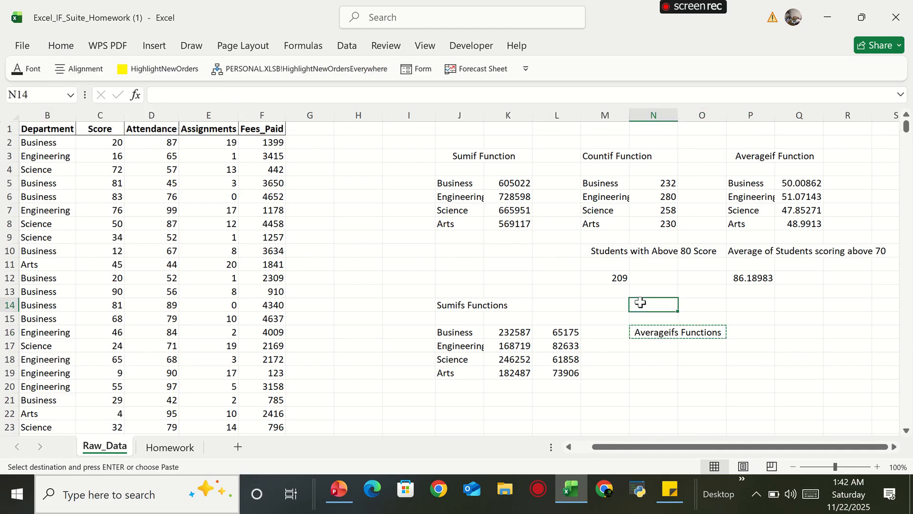
key(ctrl+v)
click(640, 340)
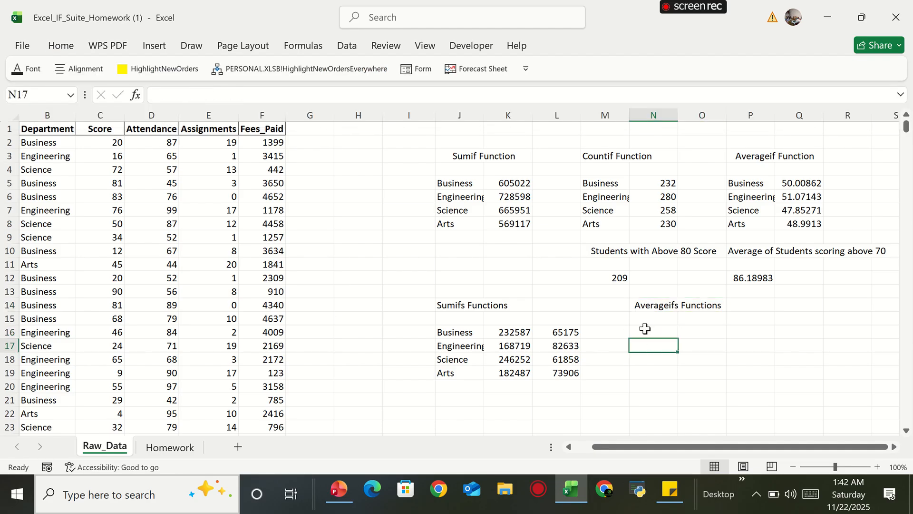
click(641, 331)
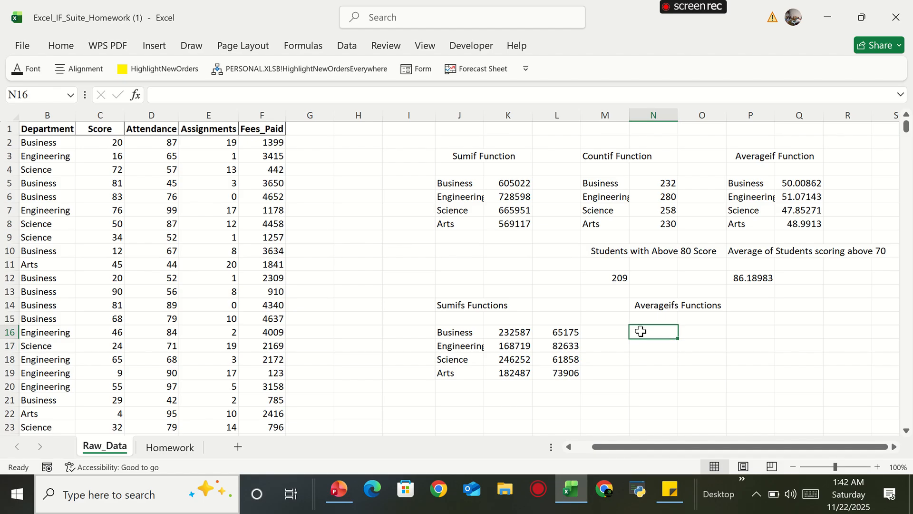
Step: Copy the department labels in J16:J19 to N16:N19 under the "Averageifs Functions" heading
drag(449, 333, 452, 365)
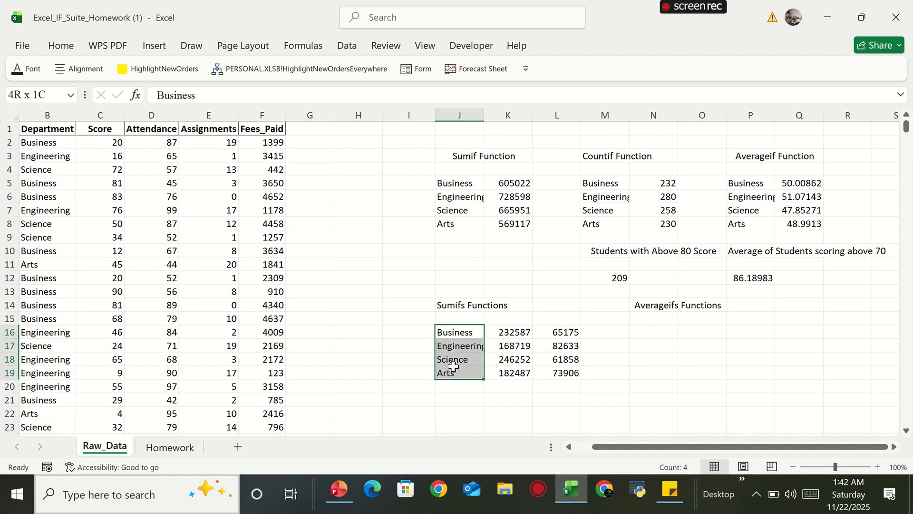
key(ctrl+c)
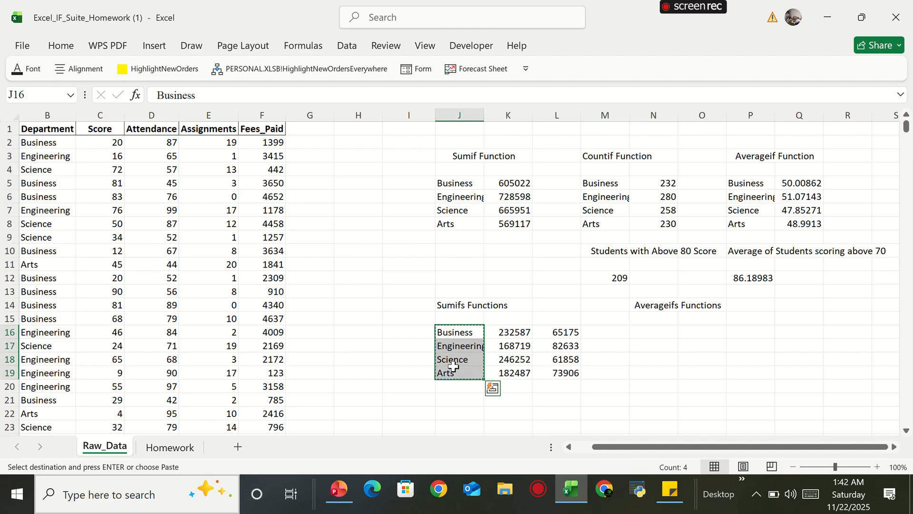
click(647, 338)
key(ctrl+v)
click(780, 357)
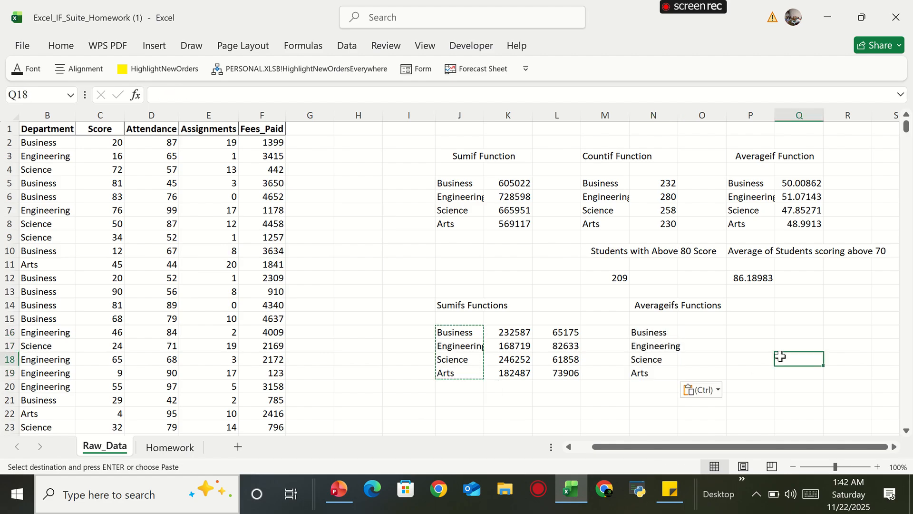
Step: Review the AVERAGEIFS task on the Homework sheet and return to cell O16 beside Business on Raw_Data
click(169, 451)
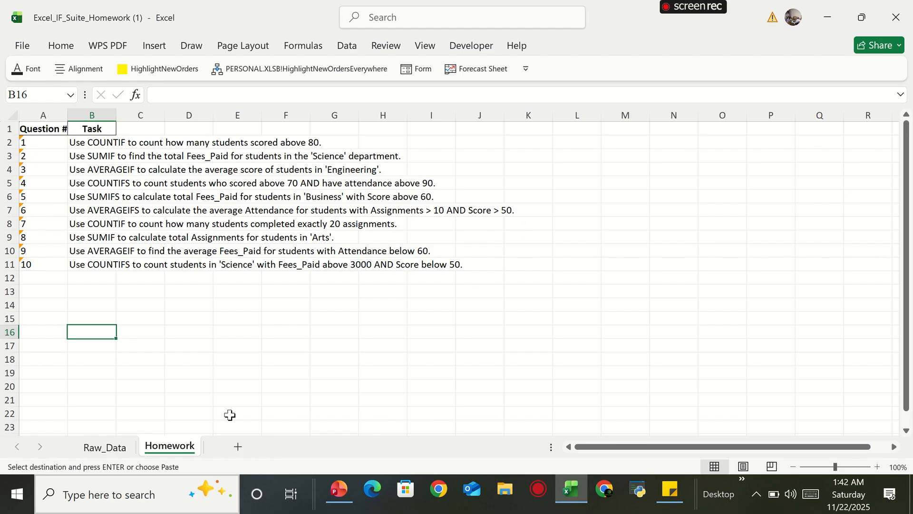
click(93, 450)
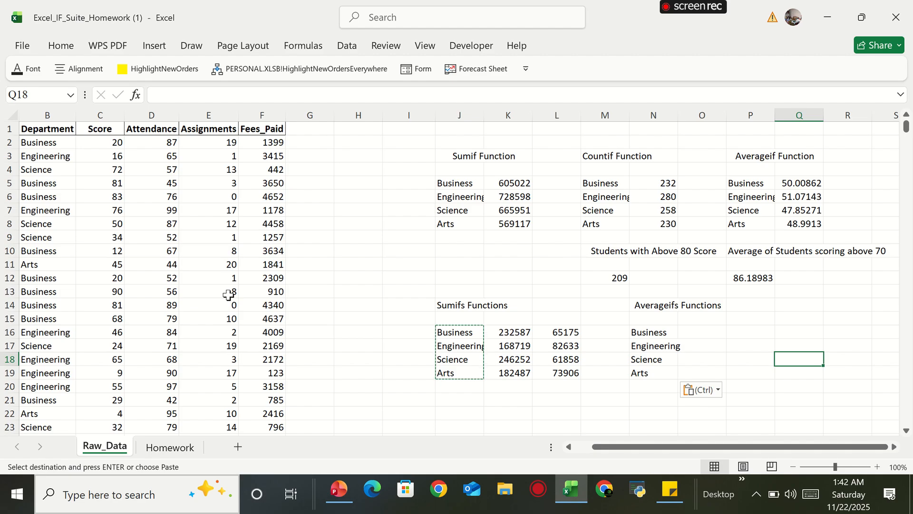
click(170, 447)
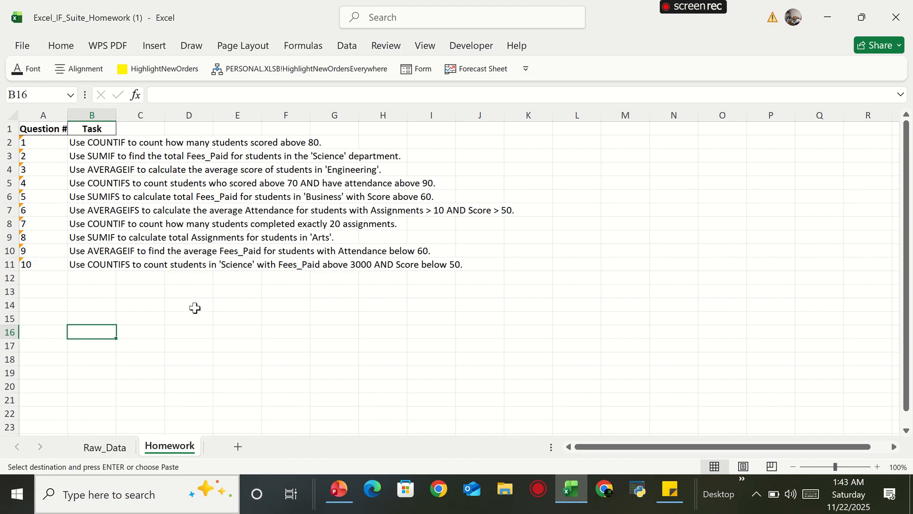
click(104, 448)
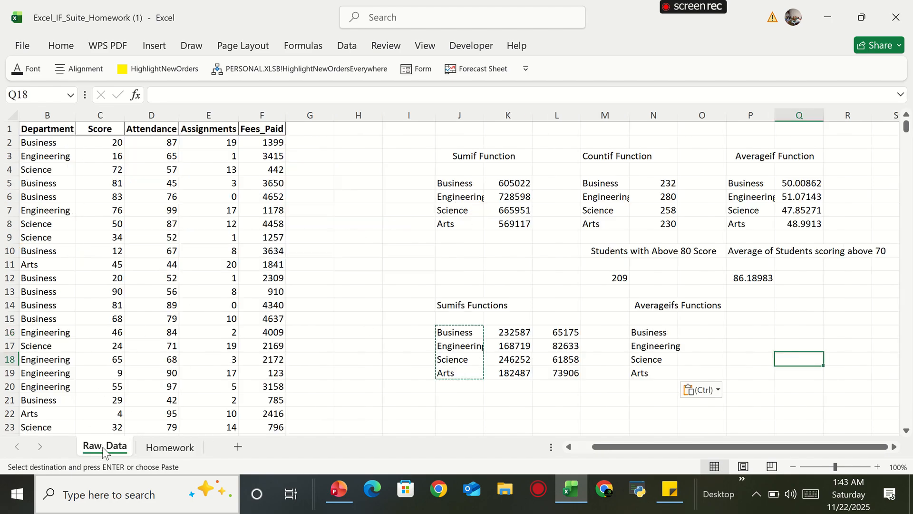
click(700, 334)
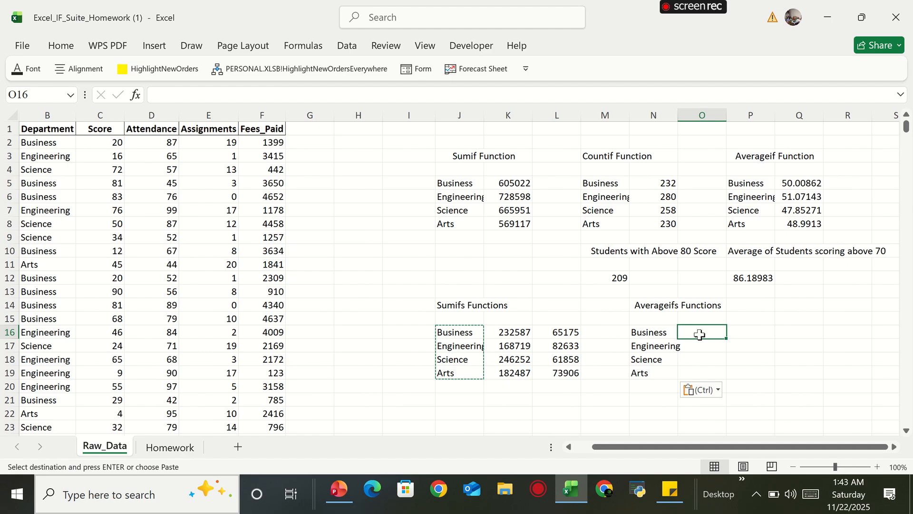
Step: Start an AVERAGEIFS formula in cell O16 beside Business
text(=)
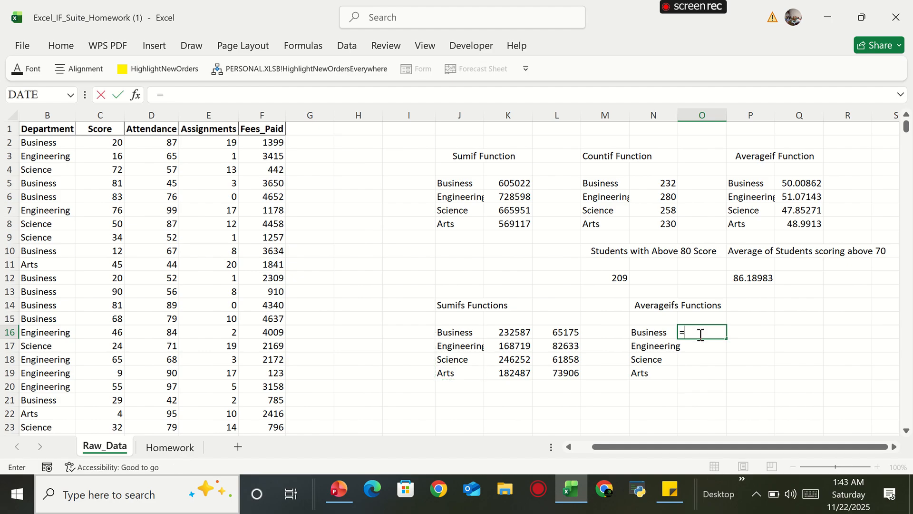
text(ave)
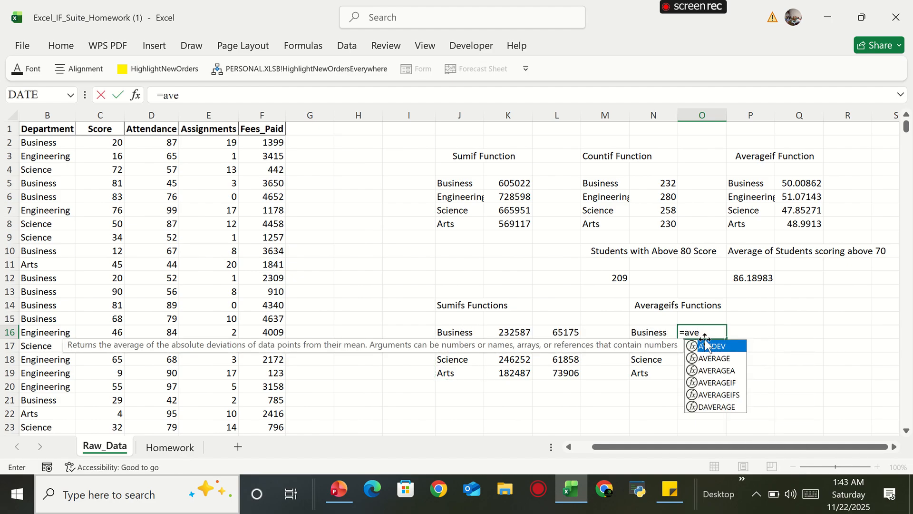
double_click(715, 394)
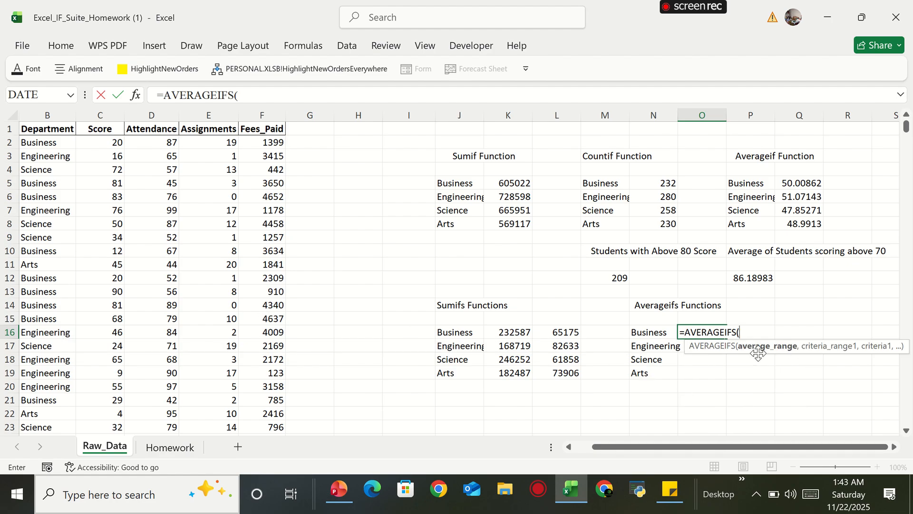
Step: Recheck the AVERAGEIFS task on the Homework sheet, and clear the stray sheet reference so the formula in O16 reads =AVERAGEIFS( again
click(162, 447)
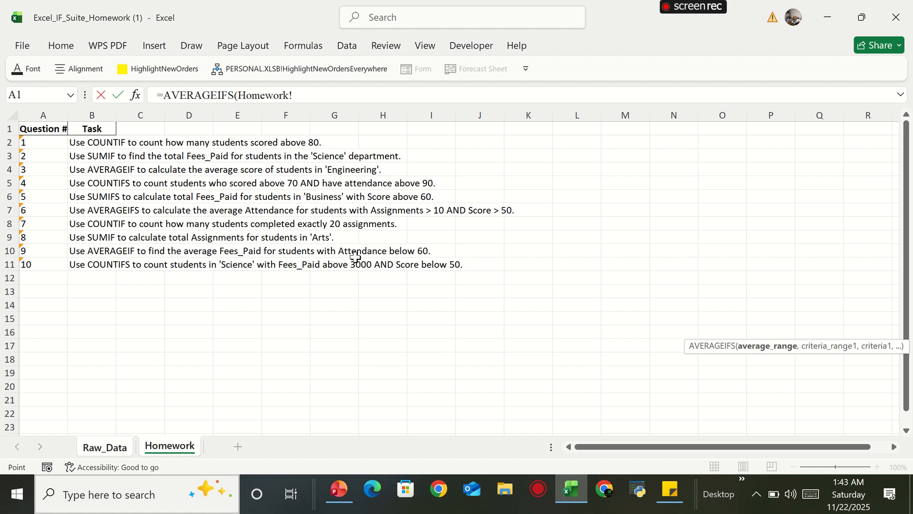
click(91, 450)
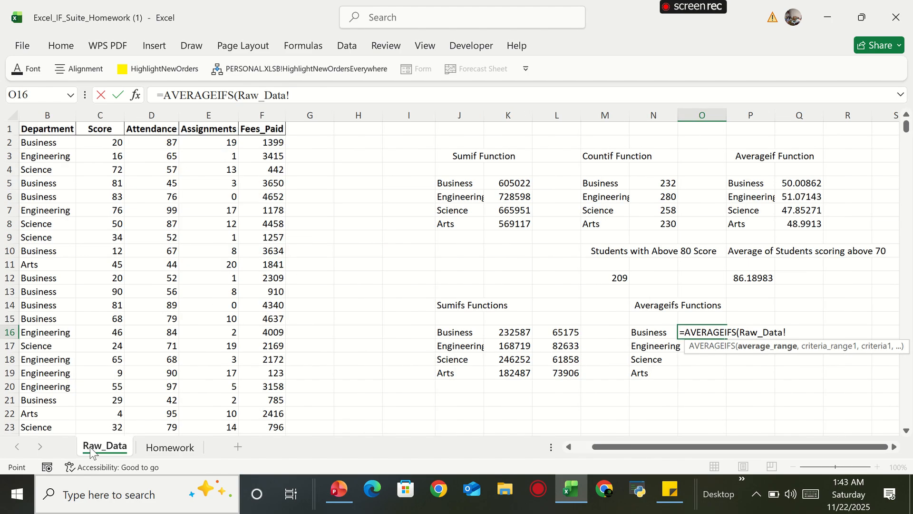
key(BackSpace)
key(BackSpace)
key(BackSpace)
key(BackSpace)
key(BackSpace)
key(BackSpace)
key(BackSpace)
key(BackSpace)
key(BackSpace)
key(BackSpace)
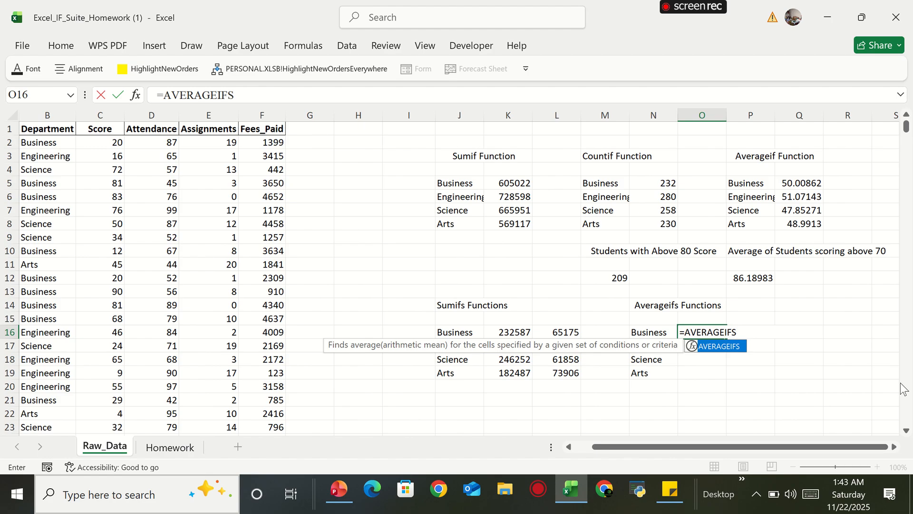
double_click(729, 346)
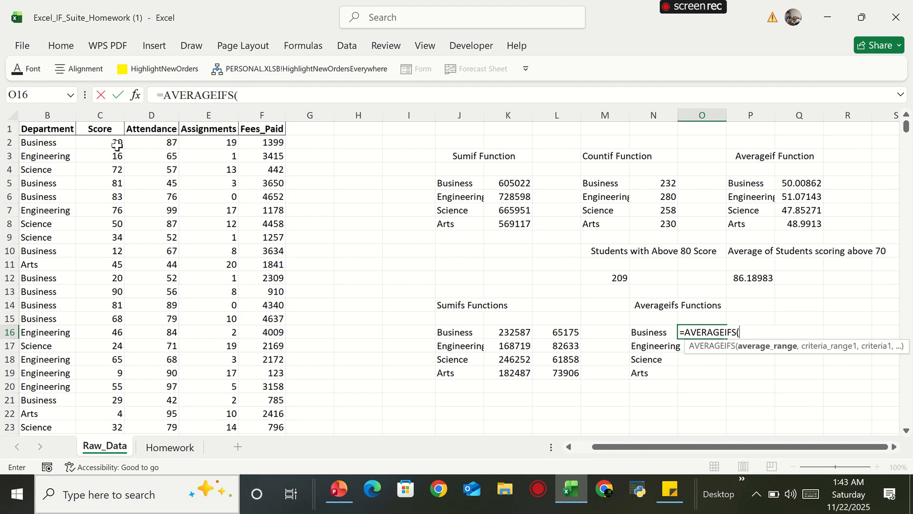
Step: Set the average range of the AVERAGEIFS formula to the Attendance values in D2:D1001
click(162, 142)
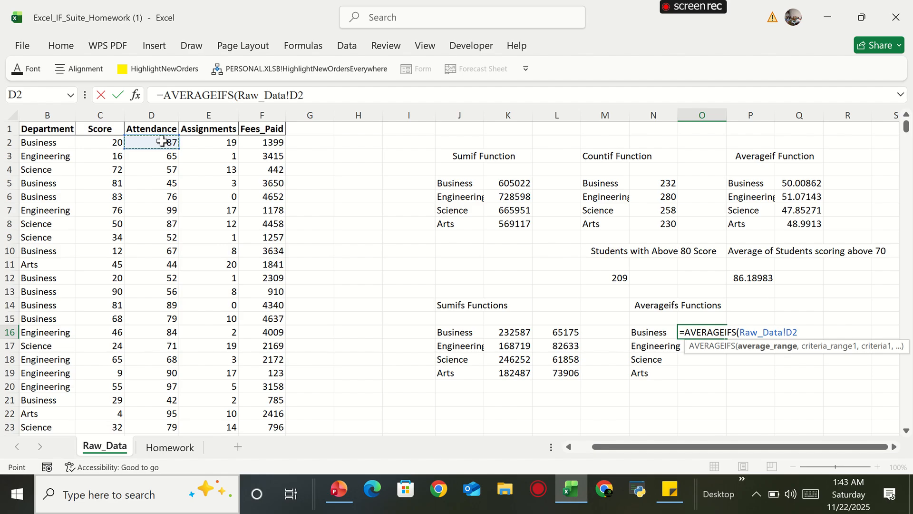
mouse_move(491, 6)
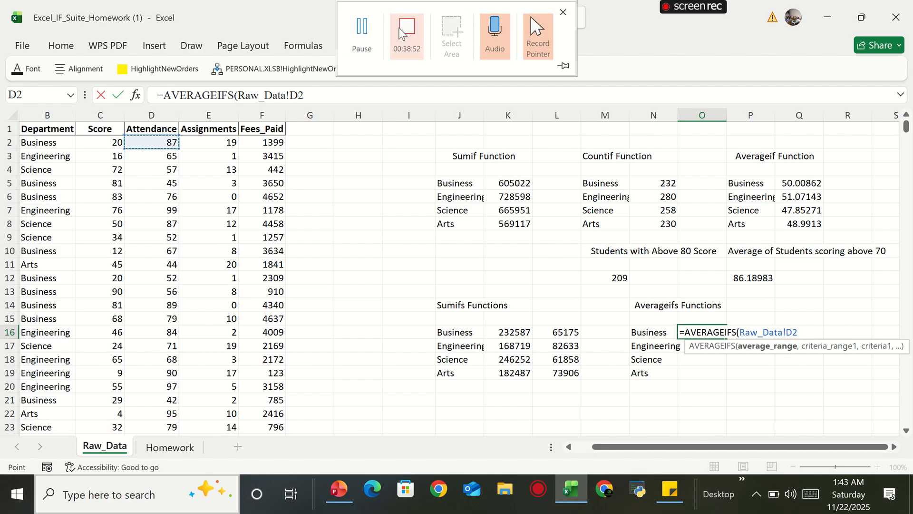
click(364, 34)
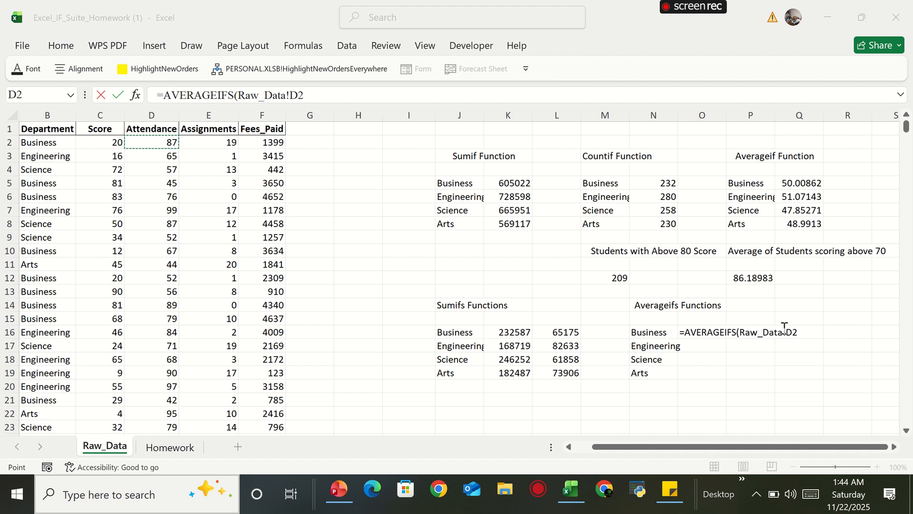
click(701, 331)
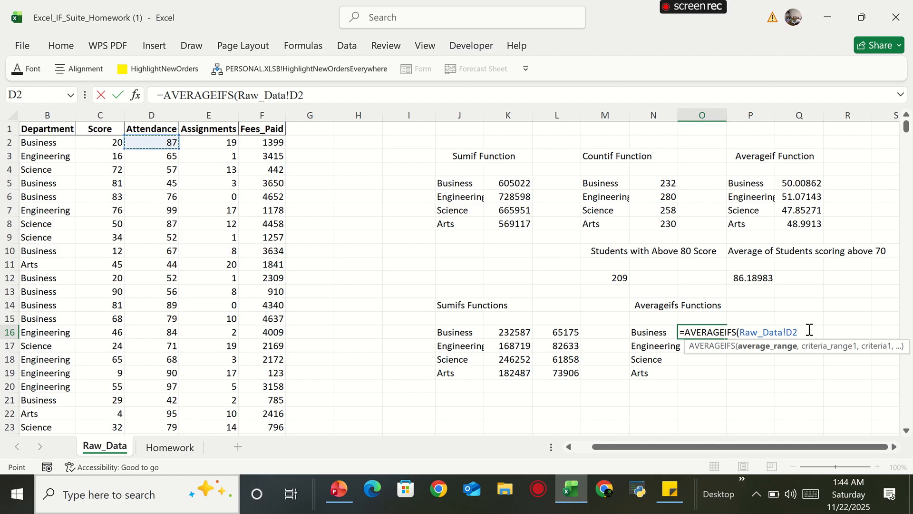
key(ctrl+shift+Down)
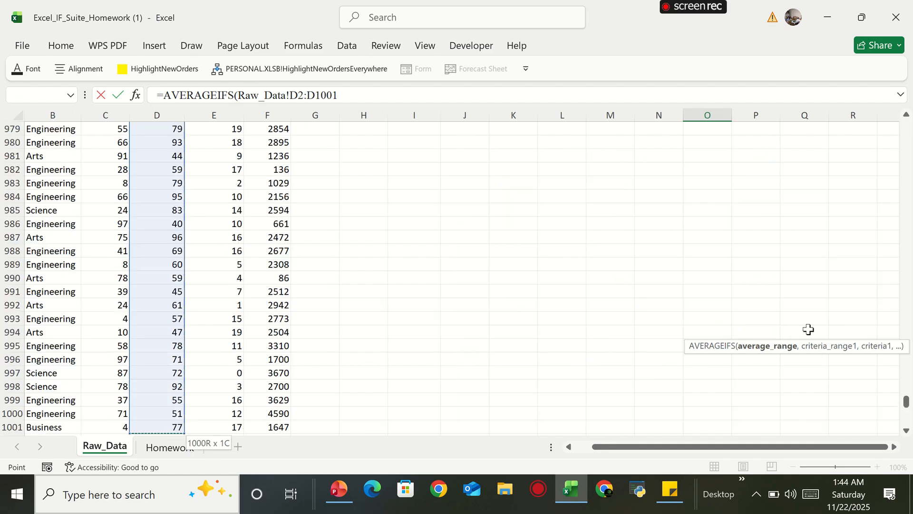
text(,)
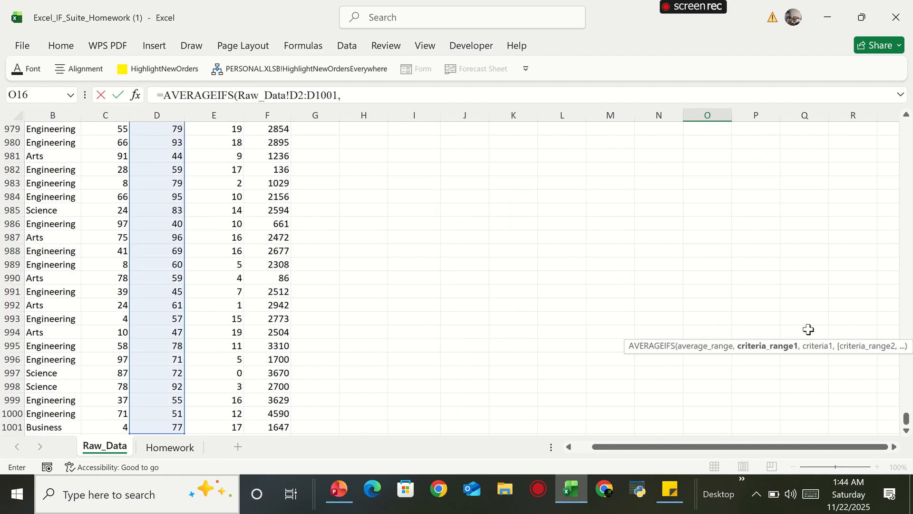
Step: Add the Department column B2:B1001 as the first criteria range, with the Business label in N16 as its criterion
drag(906, 418, 911, 124)
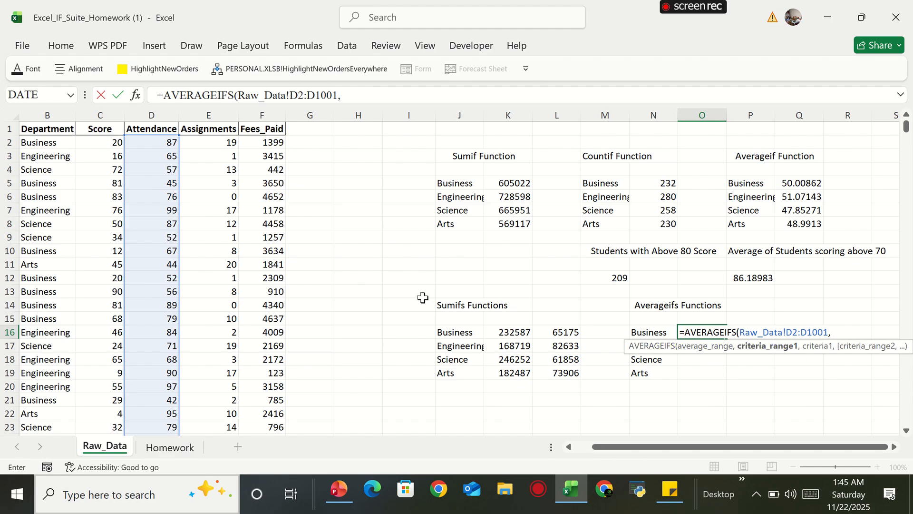
click(32, 139)
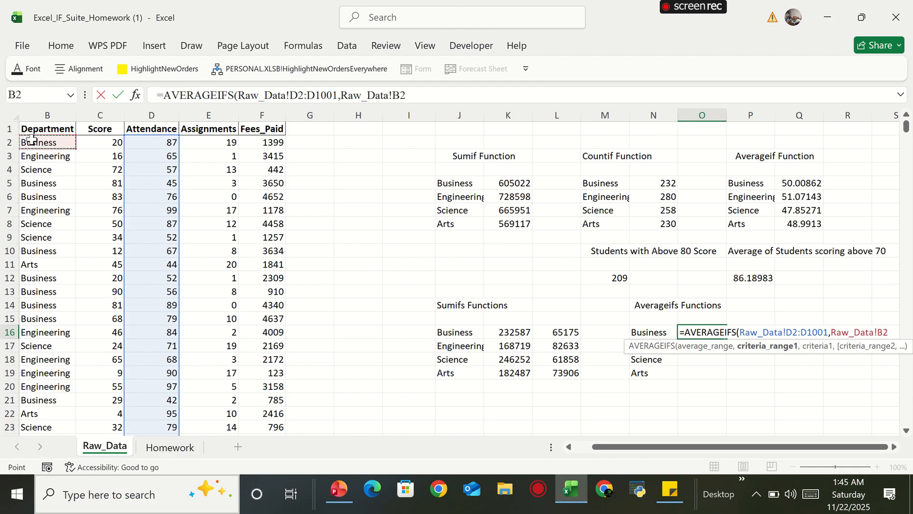
key(ctrl+shift+Down)
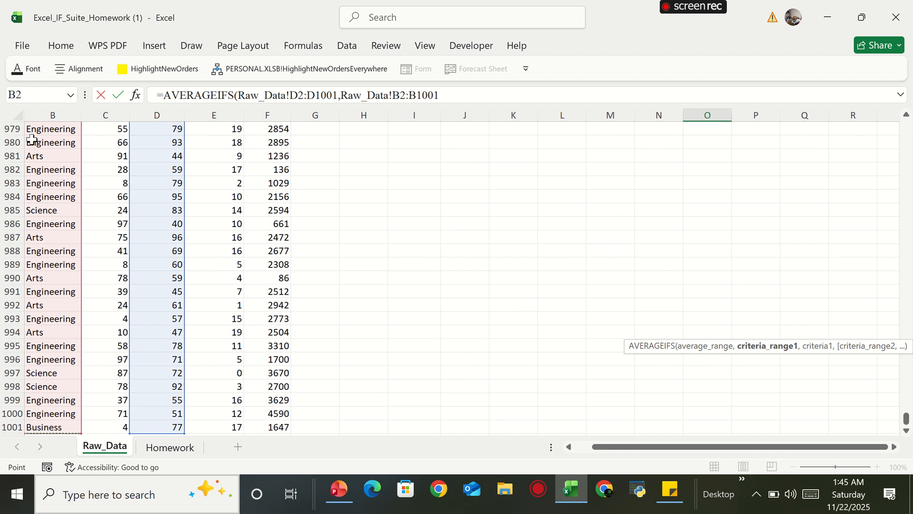
text(,)
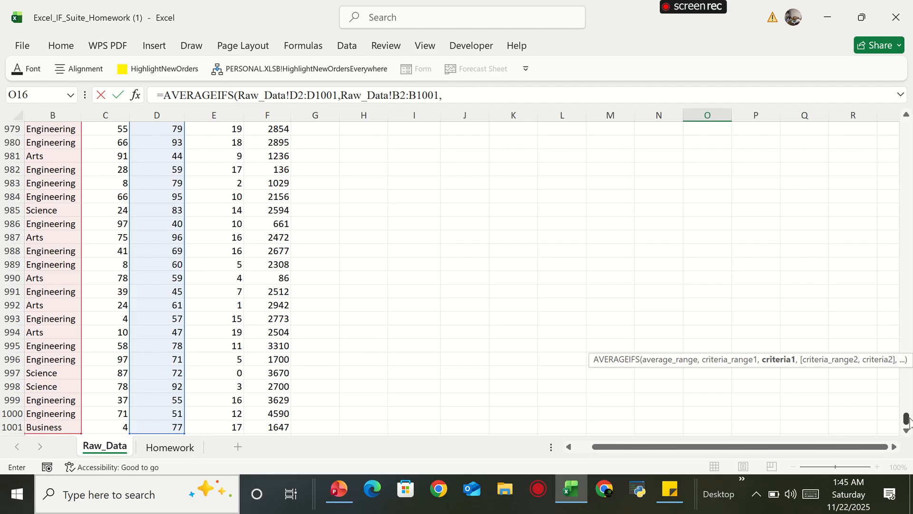
drag(906, 419, 906, 125)
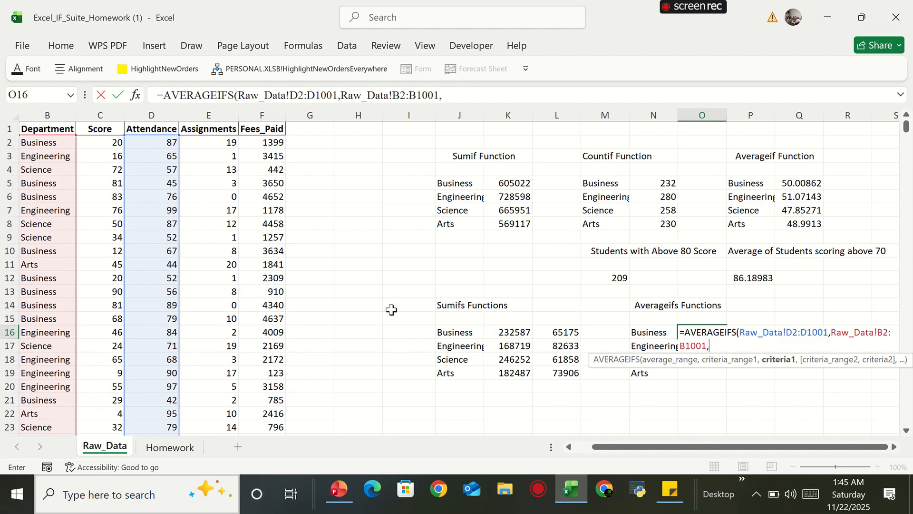
click(640, 333)
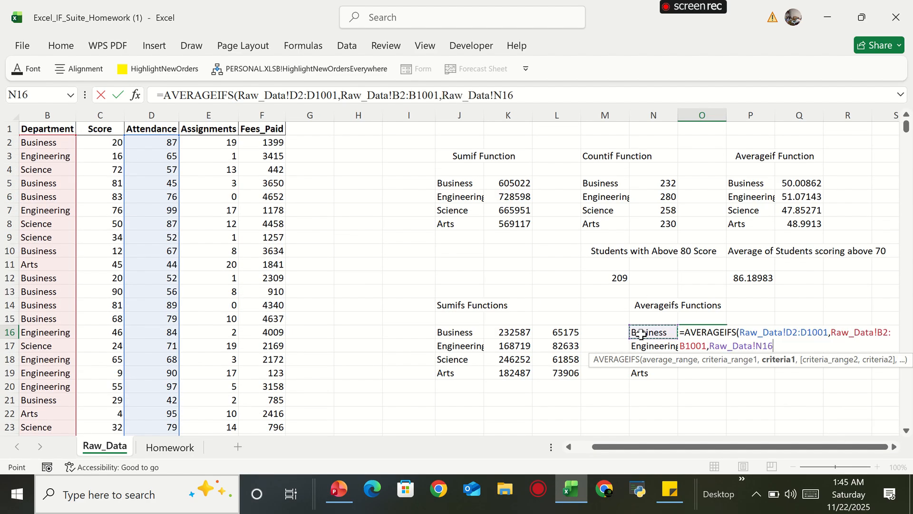
text(,)
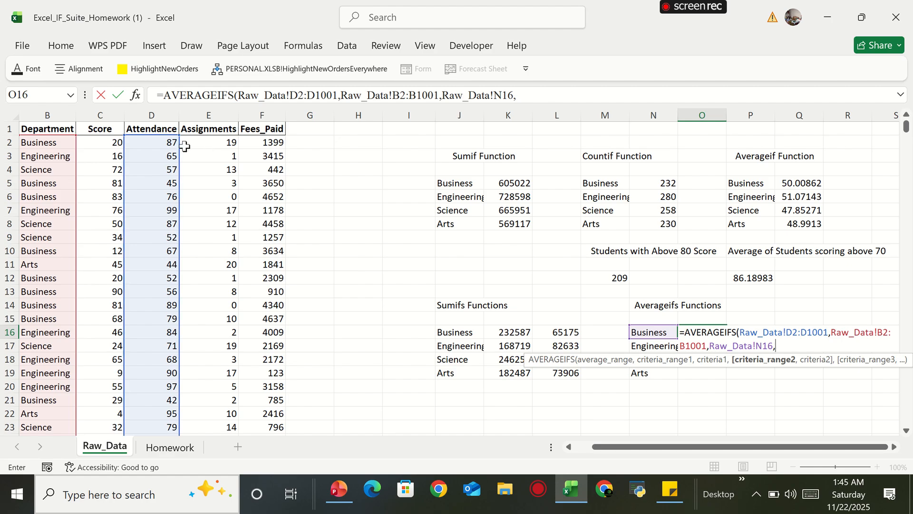
Step: Add the Assignments column E2:E1001 as the second criteria range with the criterion ">10"
click(208, 142)
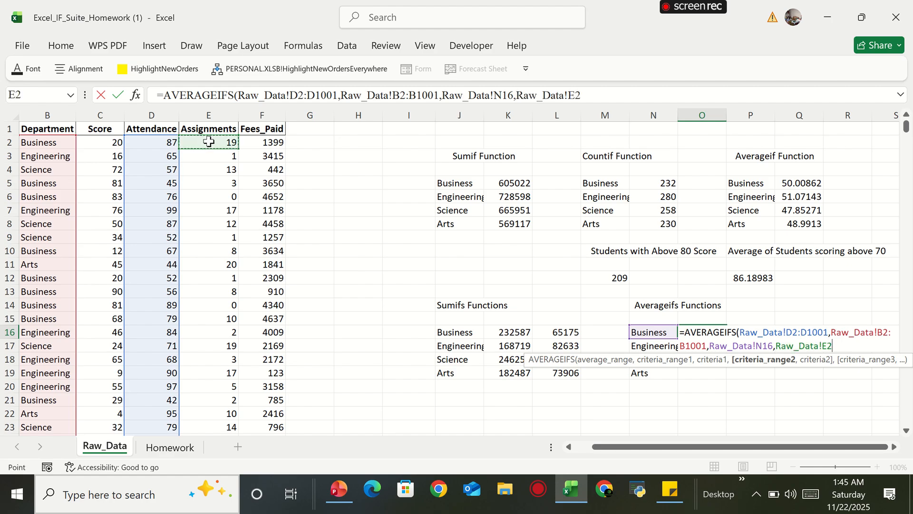
key(ctrl+shift+Down)
text(,)
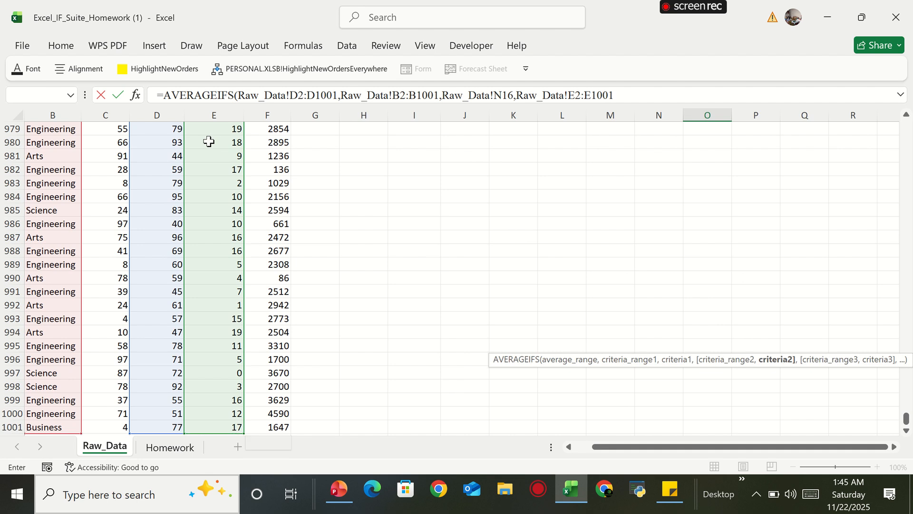
drag(905, 421, 911, 130)
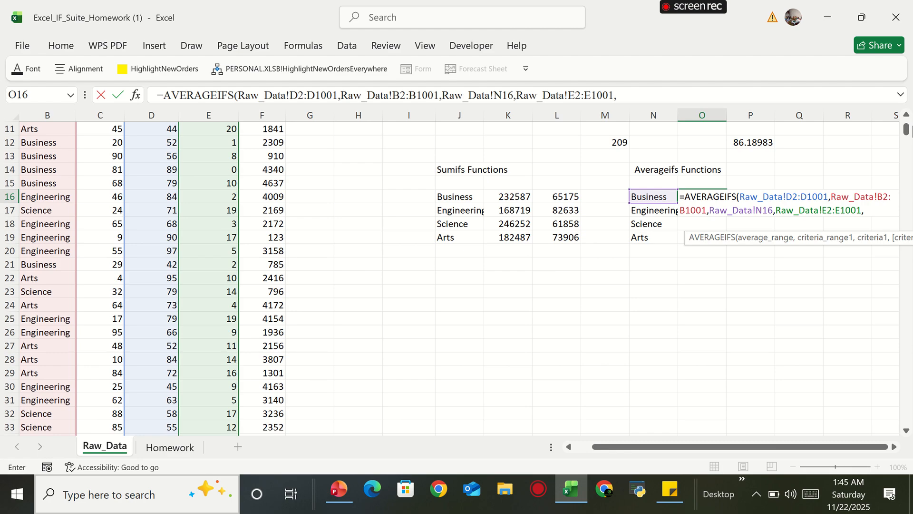
text(")
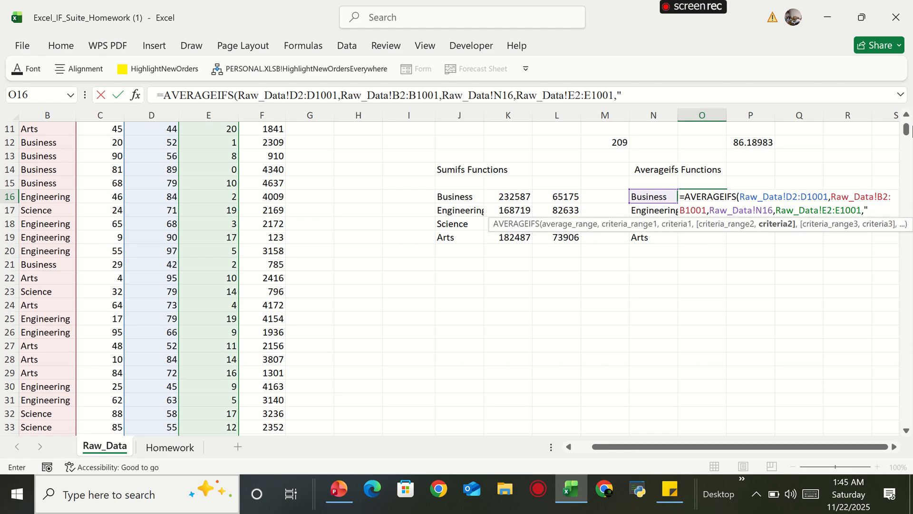
text(>10",)
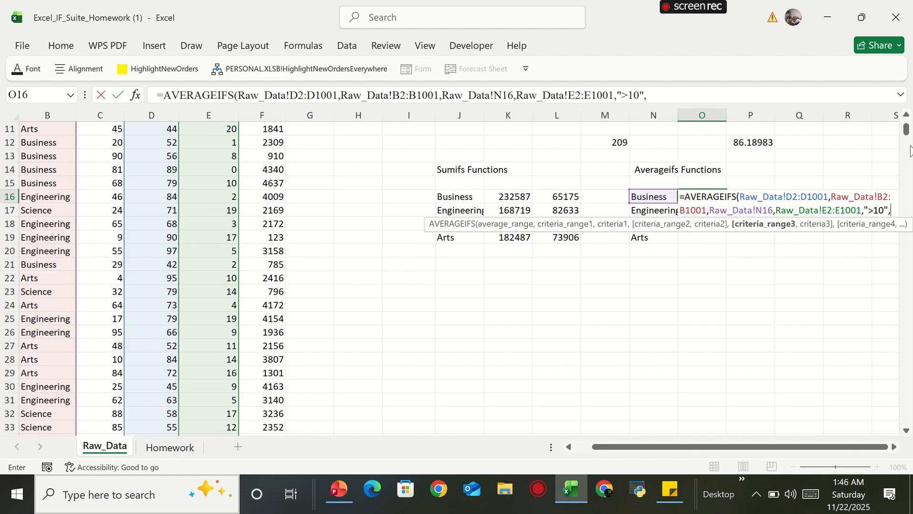
Step: Add the Score column C2:C1001 as the third criteria range with the criterion ">50", and enter the completed formula
scroll(909, 151, up, 3)
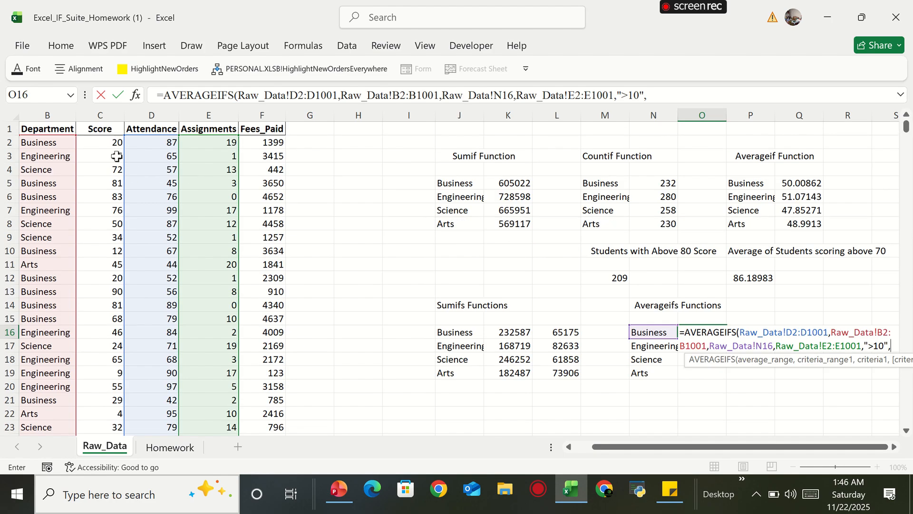
click(107, 144)
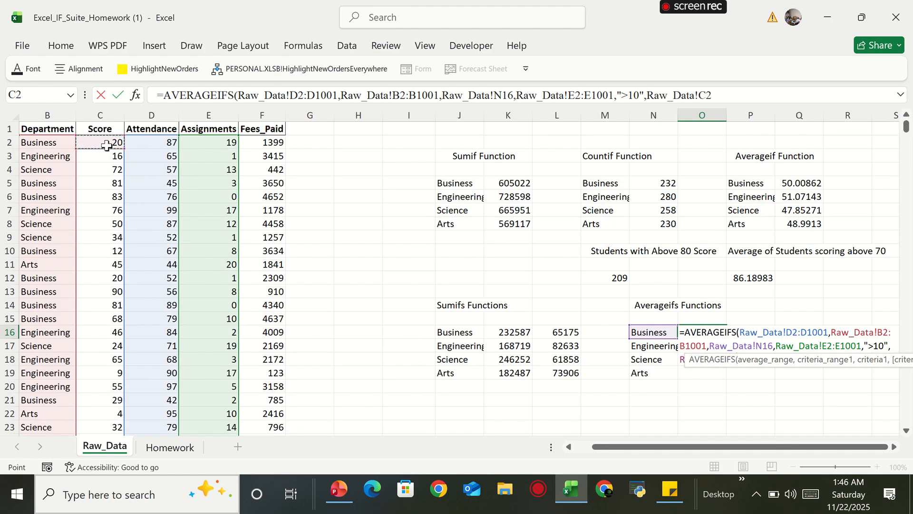
key(ctrl+shift+Down)
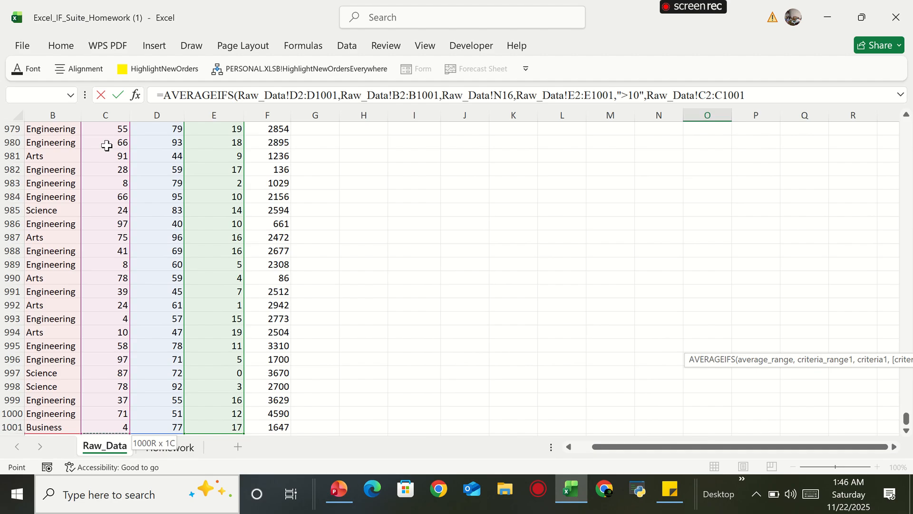
text(,)
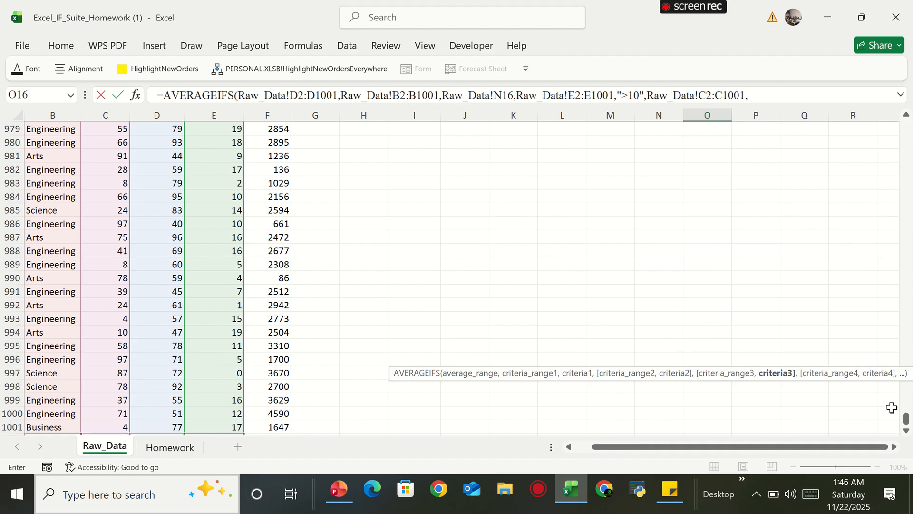
drag(906, 418, 908, 128)
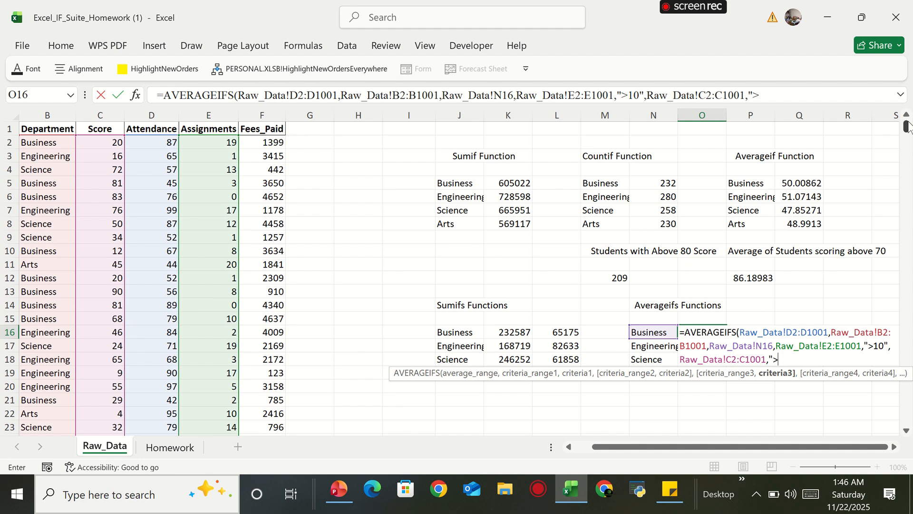
text(0)
key(Return)
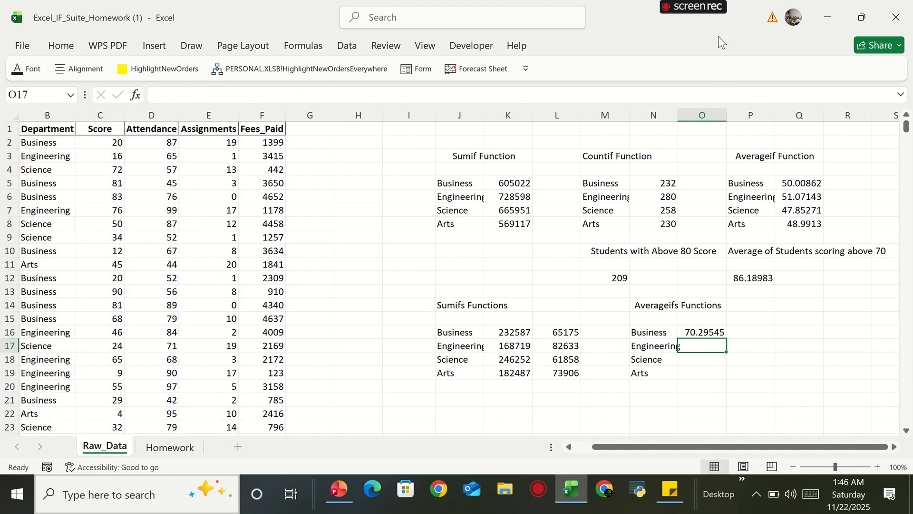
Step: In the AVERAGEIFS formula in O16, make the end references of the Attendance and Department ranges absolute as $D$1001 and $B$1001
click(693, 327)
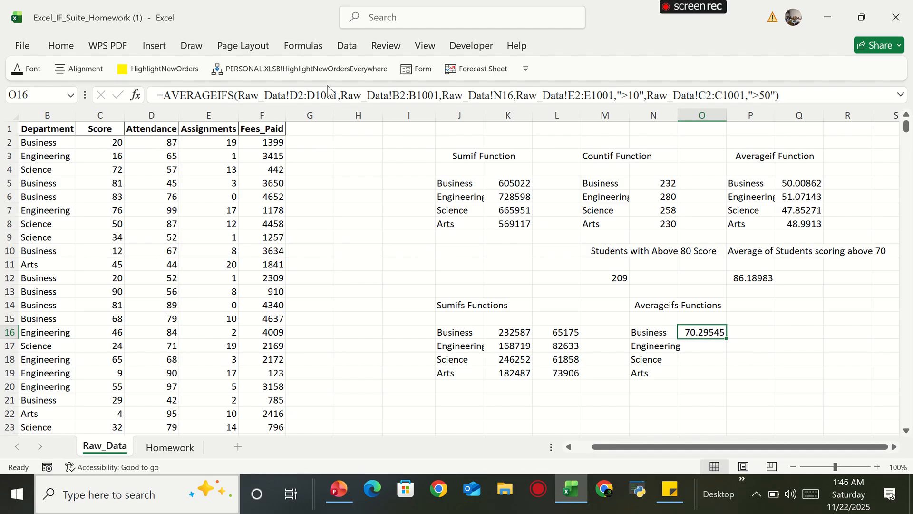
click(313, 94)
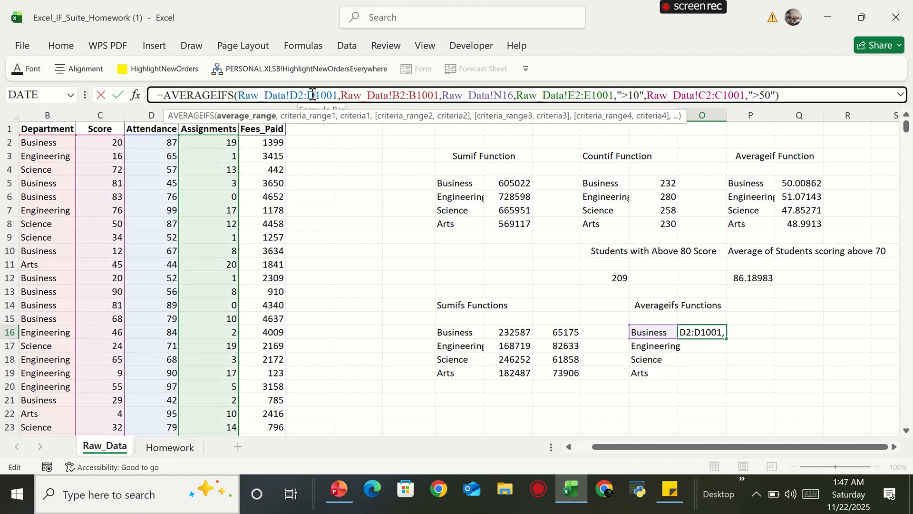
key(F4)
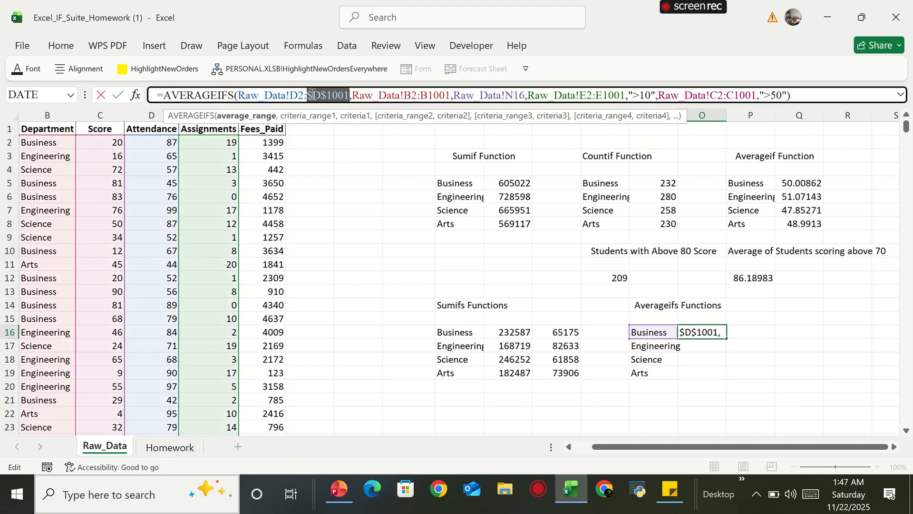
click(429, 94)
key(F4)
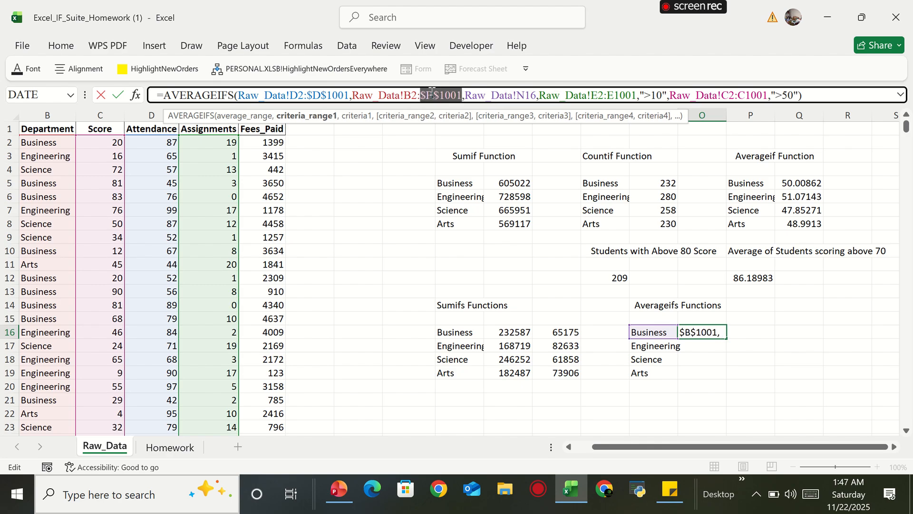
Step: Make the Assignments range's start $E$2 and the Score range's end $C$1001 absolute in O16, and enter the formula
click(599, 95)
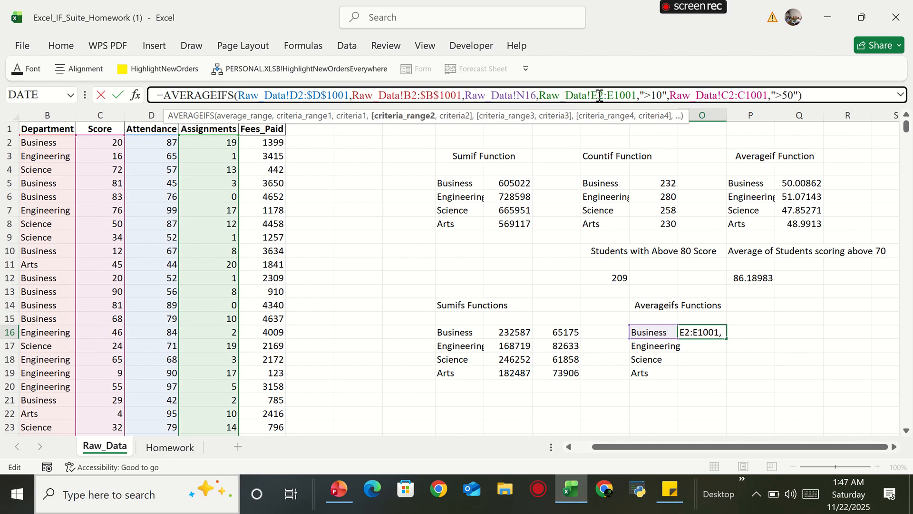
key(F4)
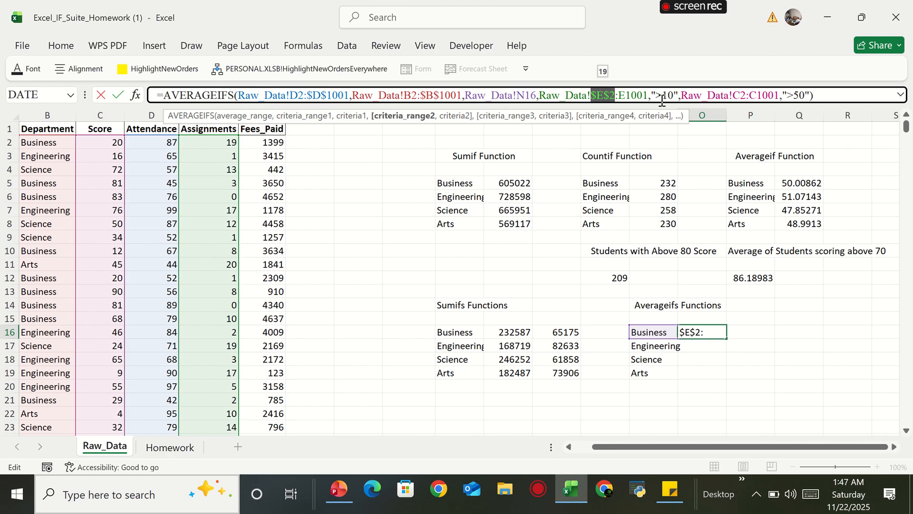
click(760, 96)
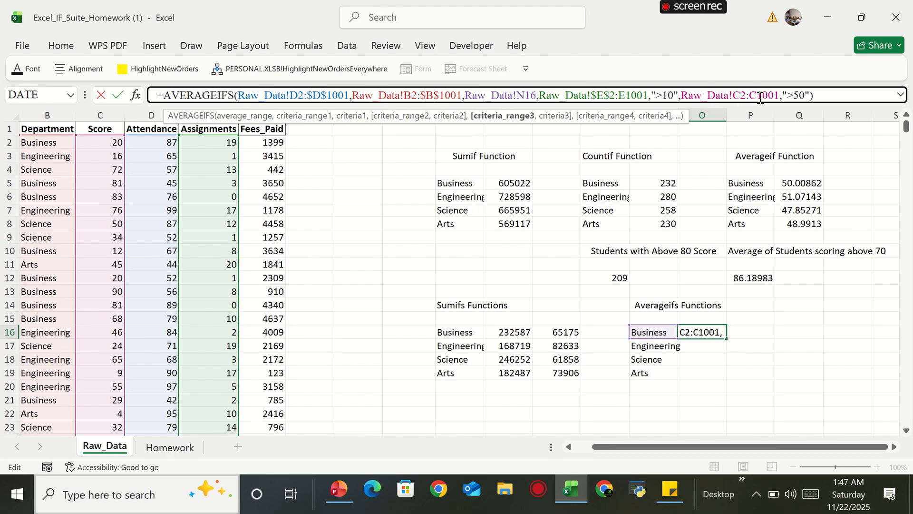
key(F4)
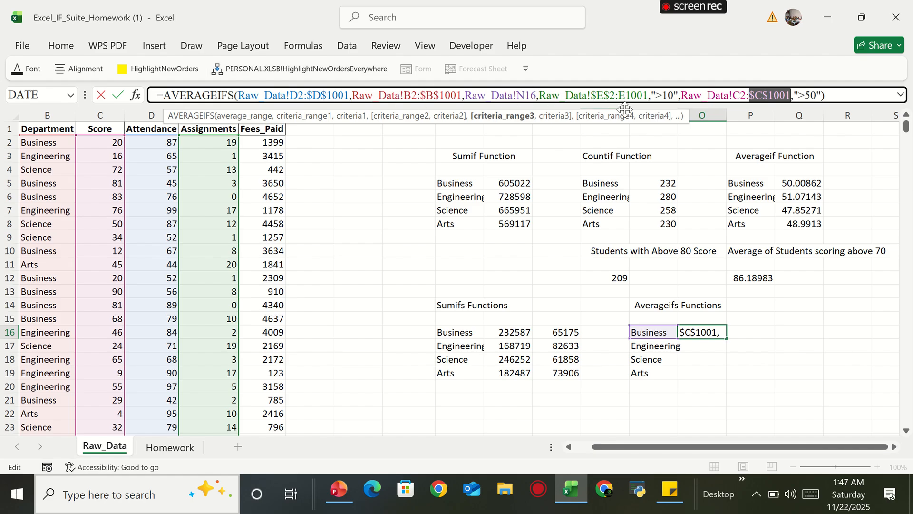
key(Return)
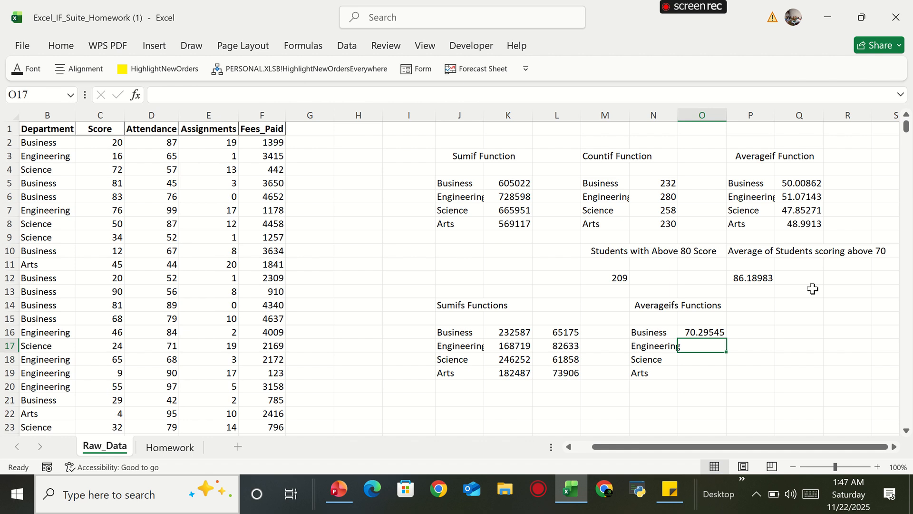
Step: Try to fill the AVERAGEIFS formula from O16 down to O19, and undo the fill
click(689, 332)
drag(721, 338, 715, 373)
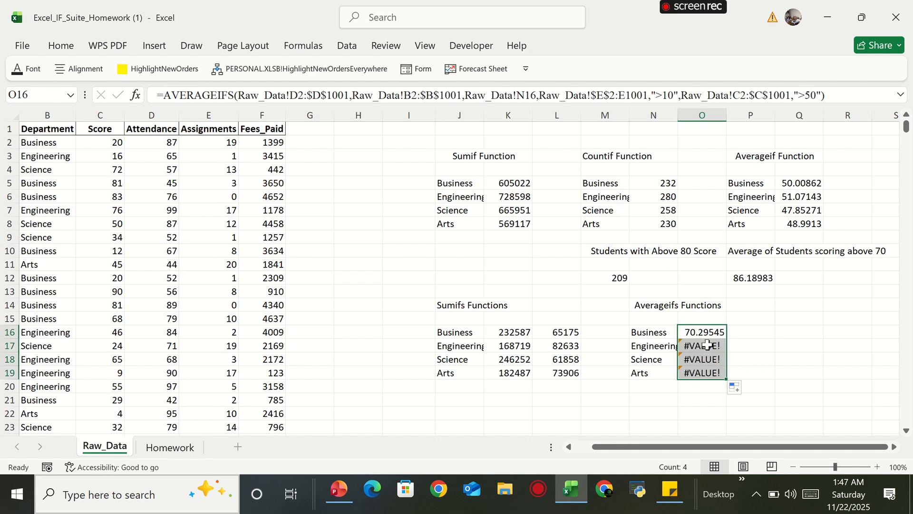
key(ctrl+z)
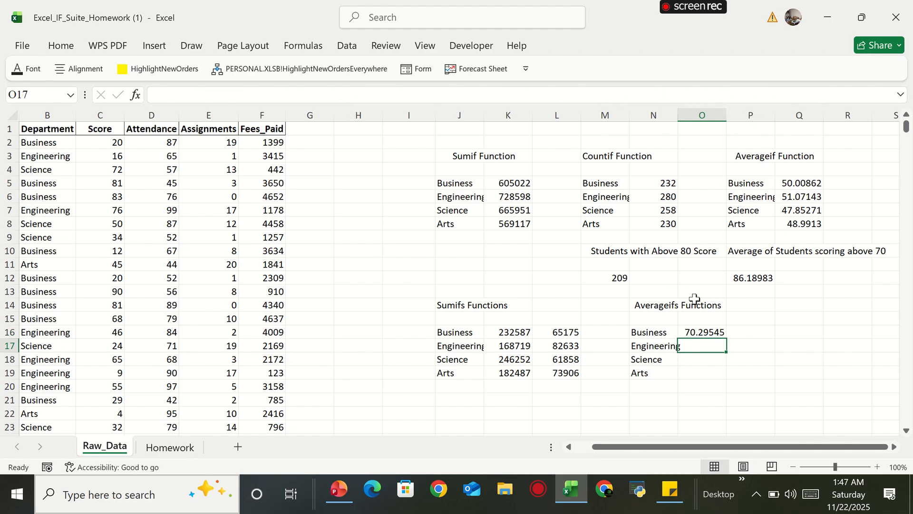
Step: Recheck the formula in O16, fill it down to O19 again, and inspect the ranges in the copied Engineering formula in O17
double_click(695, 331)
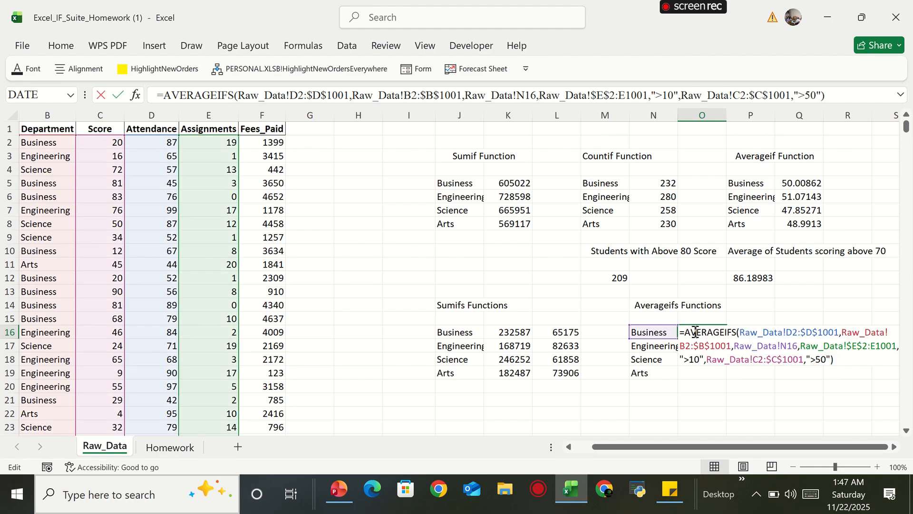
key(Return)
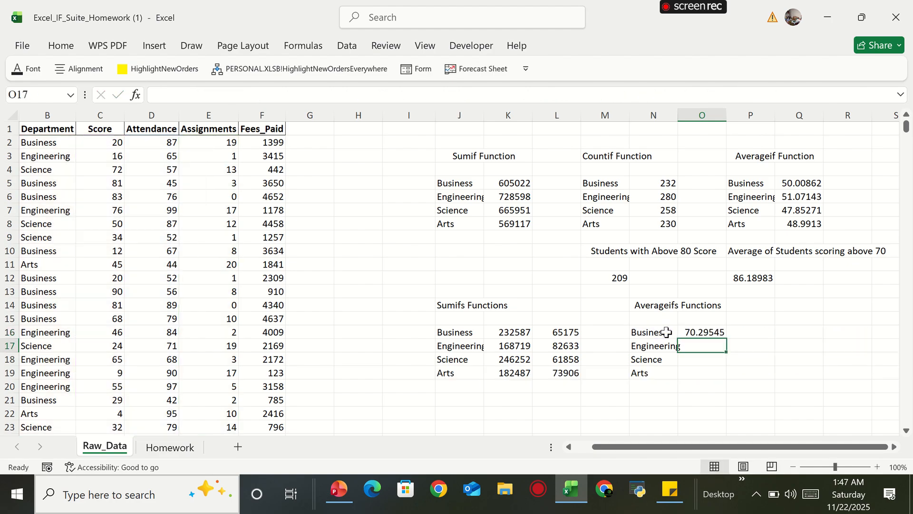
click(693, 333)
drag(724, 338, 715, 378)
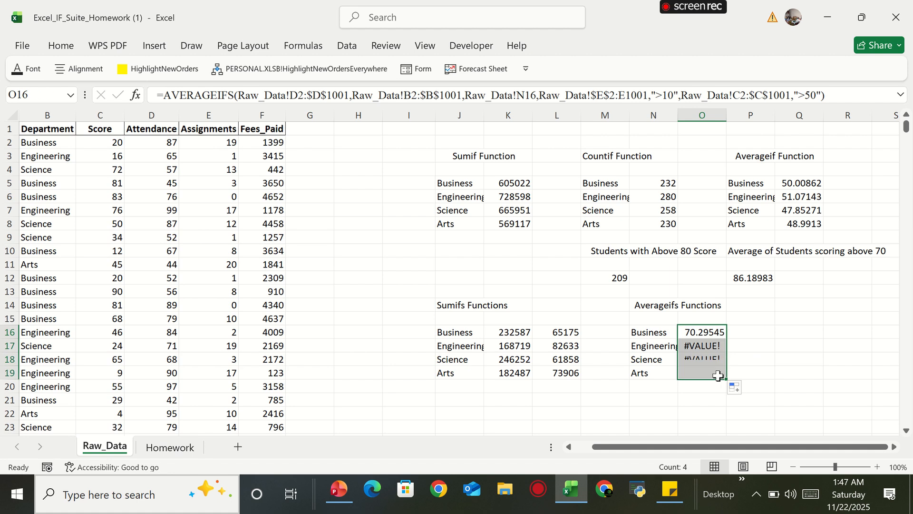
double_click(697, 346)
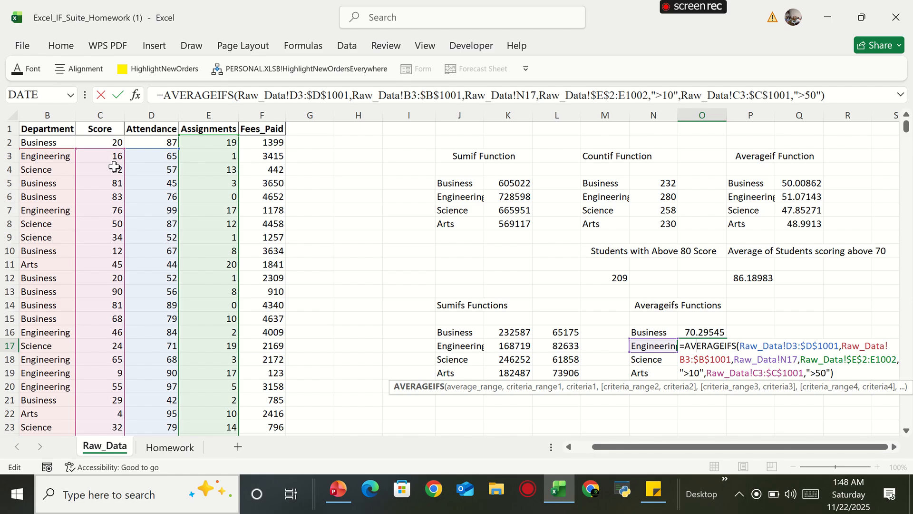
key(Return)
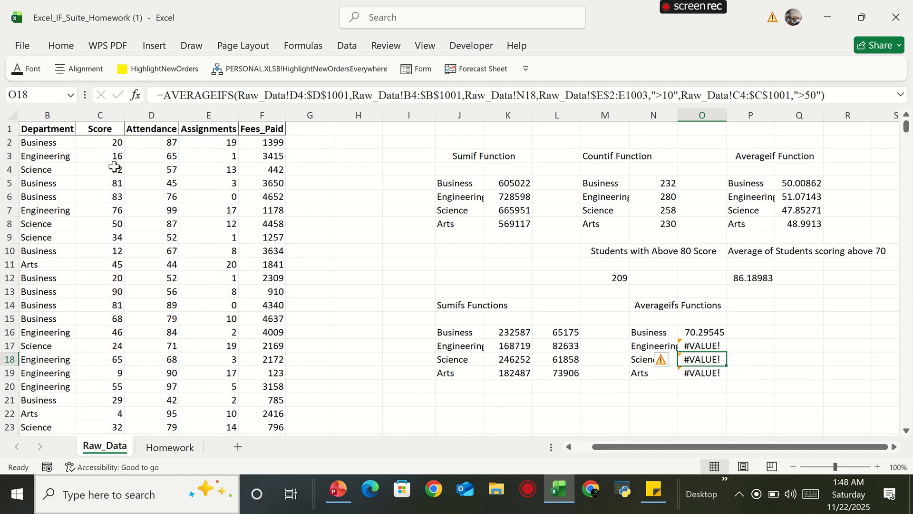
Step: Edit the AVERAGEIFS formula in O16 so its Attendance average range is fully absolute as $D$2:$D$1001
click(697, 333)
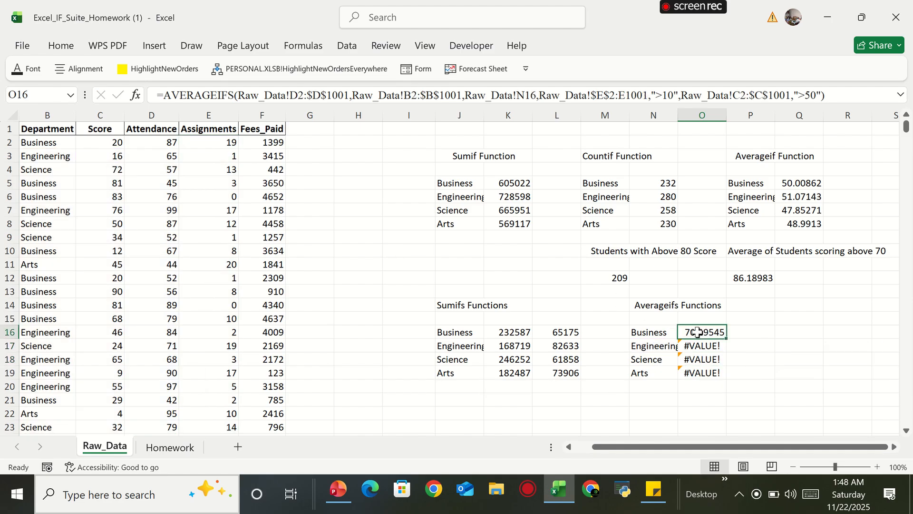
double_click(697, 333)
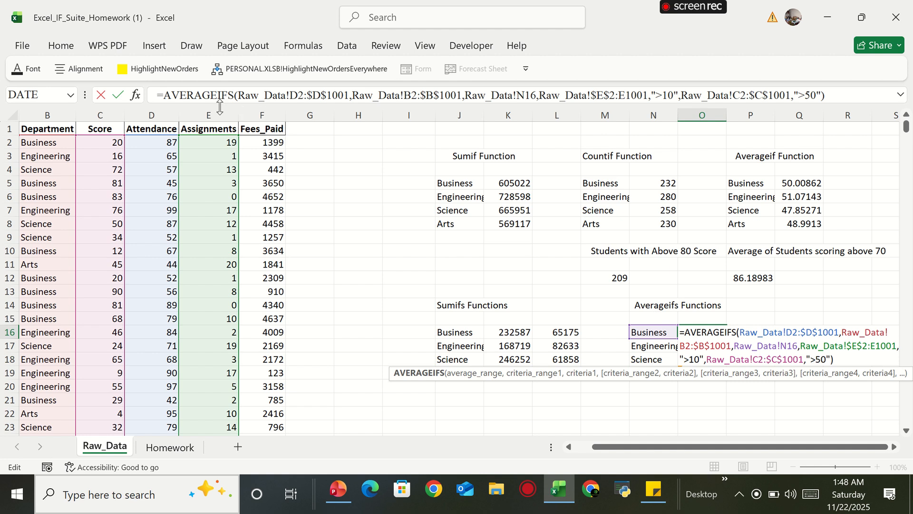
click(299, 94)
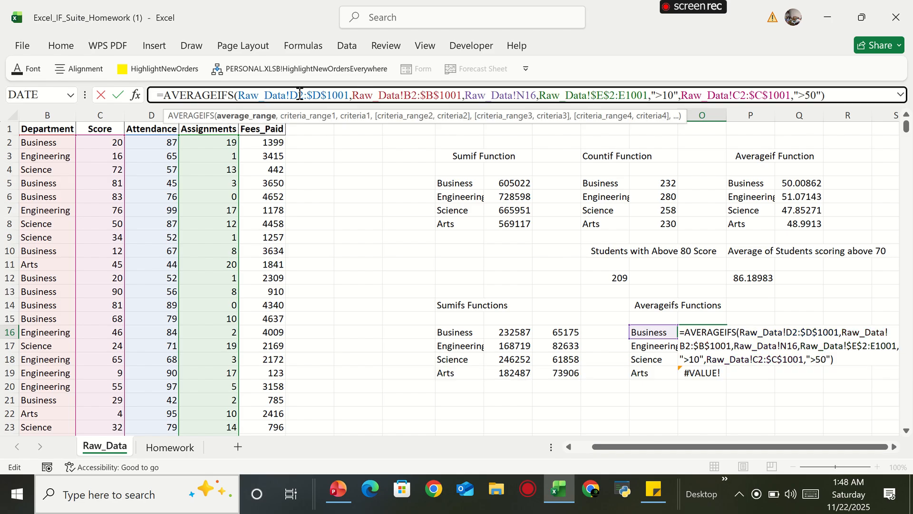
text(4)
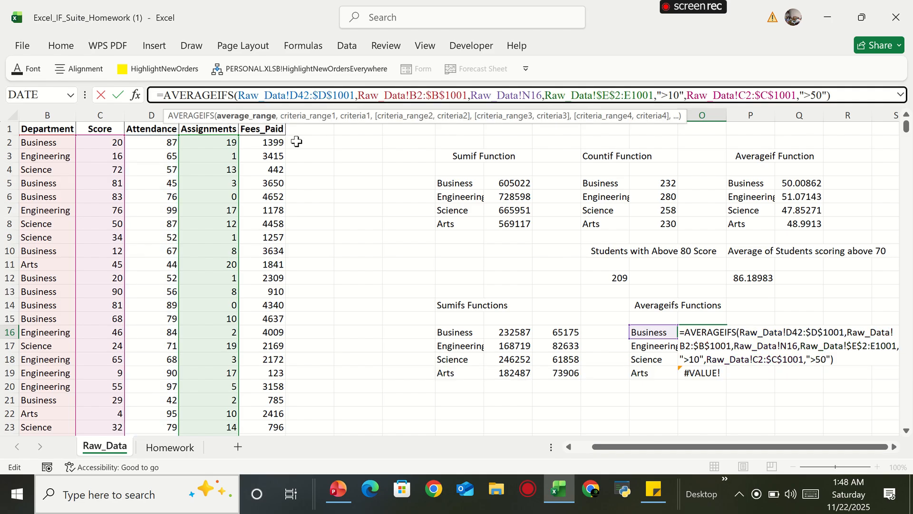
key(BackSpace)
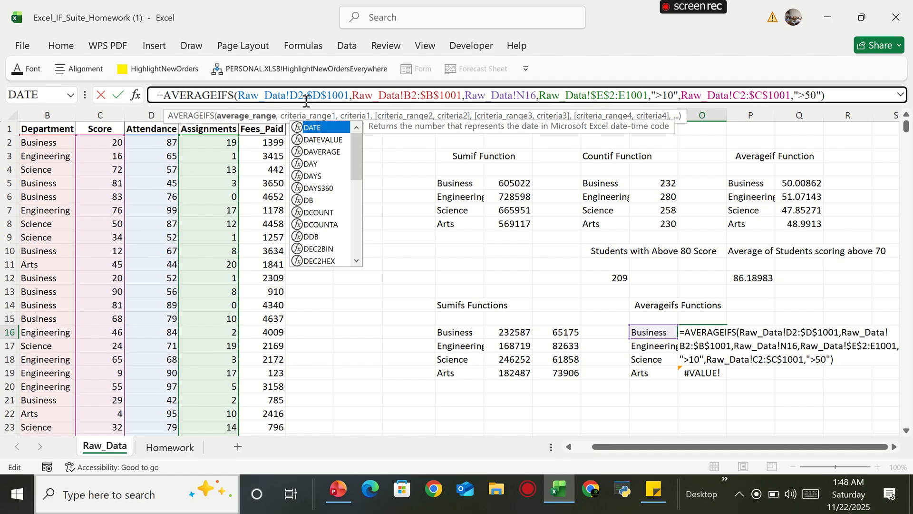
text($D)
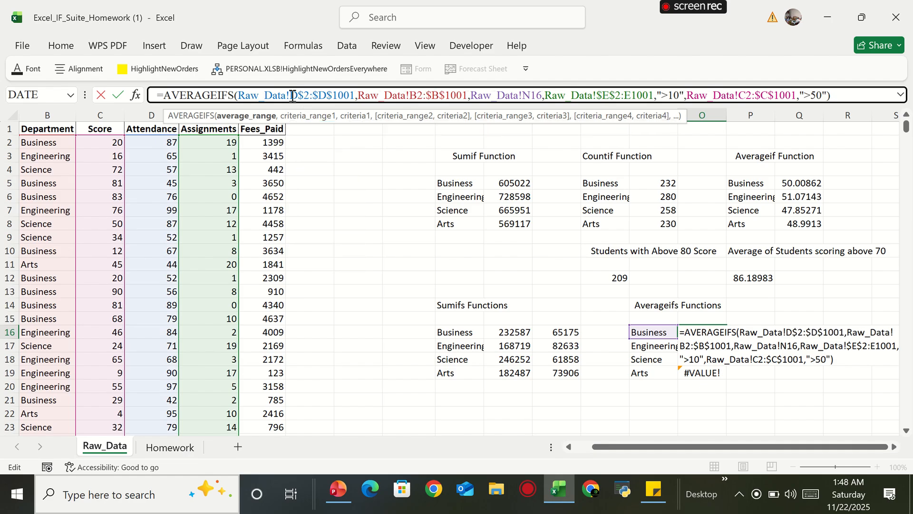
text($)
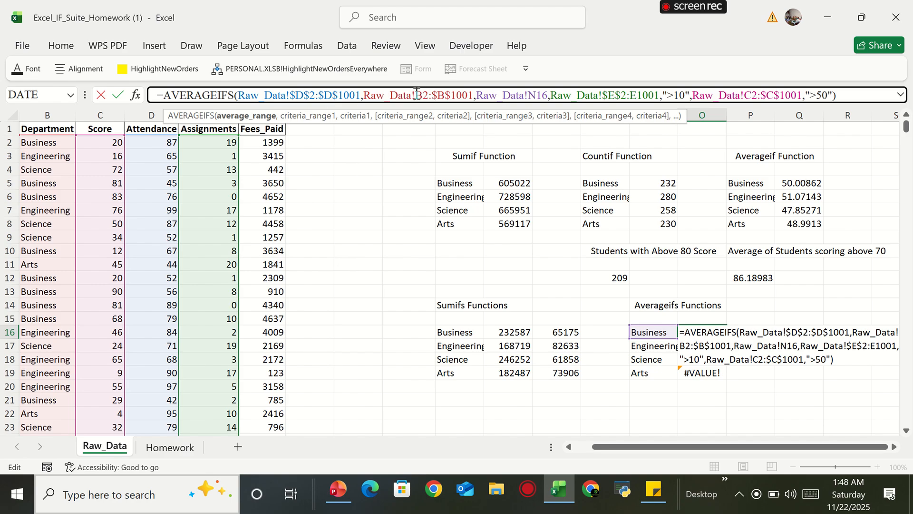
Step: Make the Department criteria range in the O16 formula fully absolute as $B$2:$B$1001
click(418, 96)
text($D)
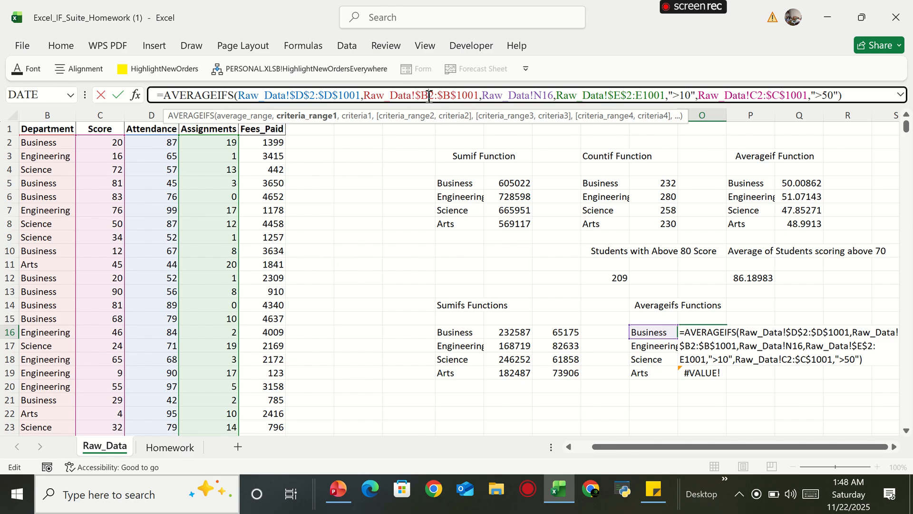
text($)
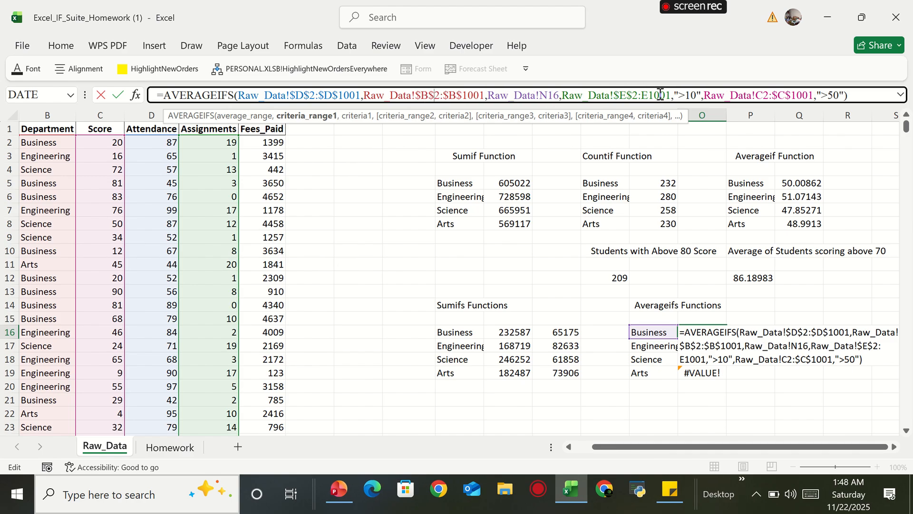
Step: Make the Score criteria range in the O16 formula fully absolute as $C$2:$C$1001, and enter the formula
click(758, 94)
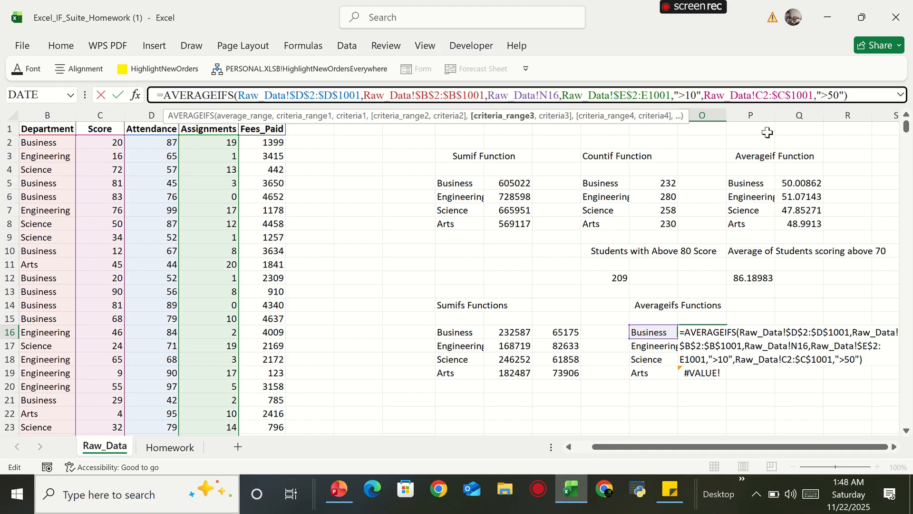
text($)
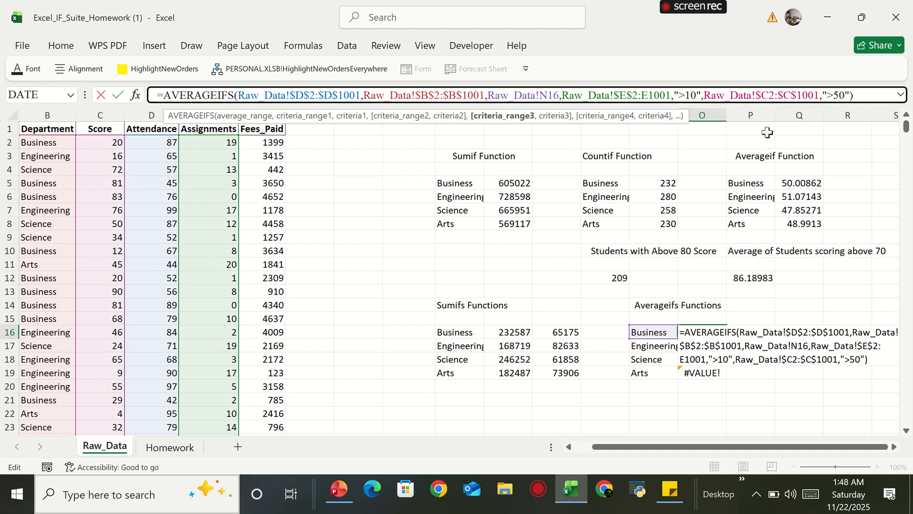
click(767, 94)
text($)
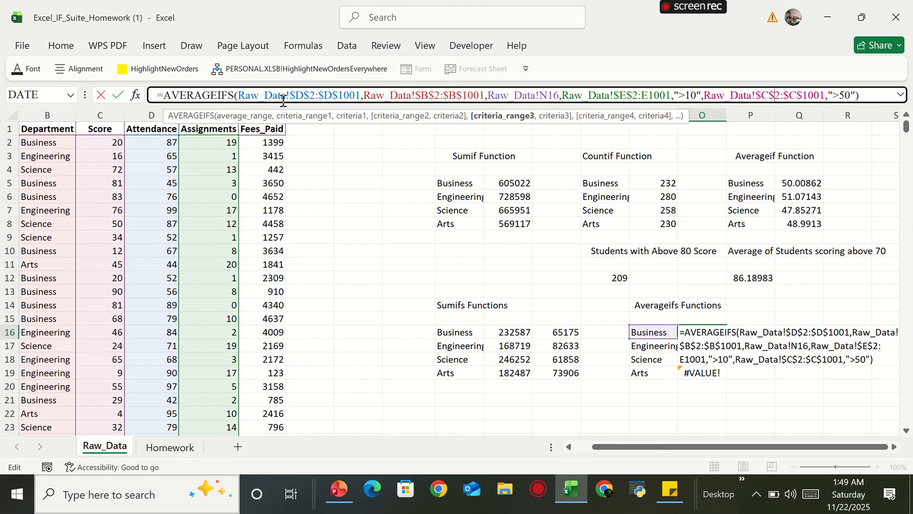
key(Return)
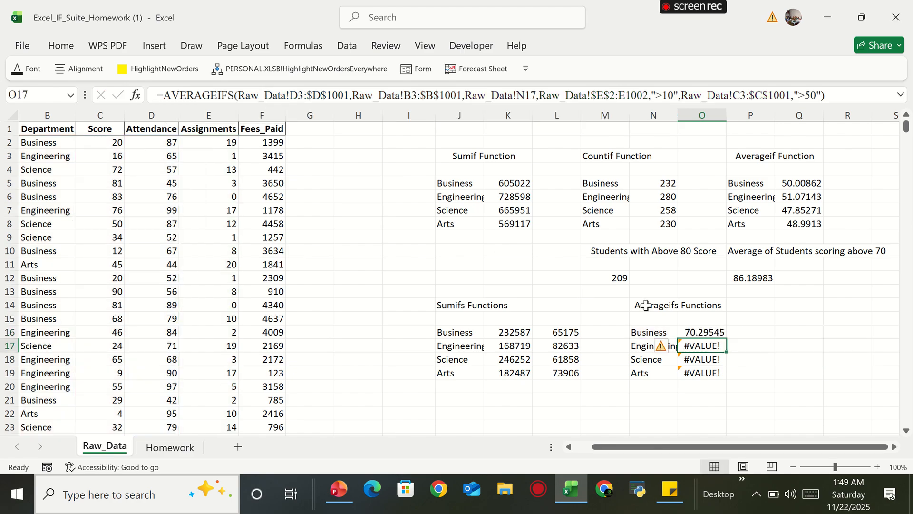
Step: Fill the corrected AVERAGEIFS formula from O16 down to O19 for the other departments
click(695, 330)
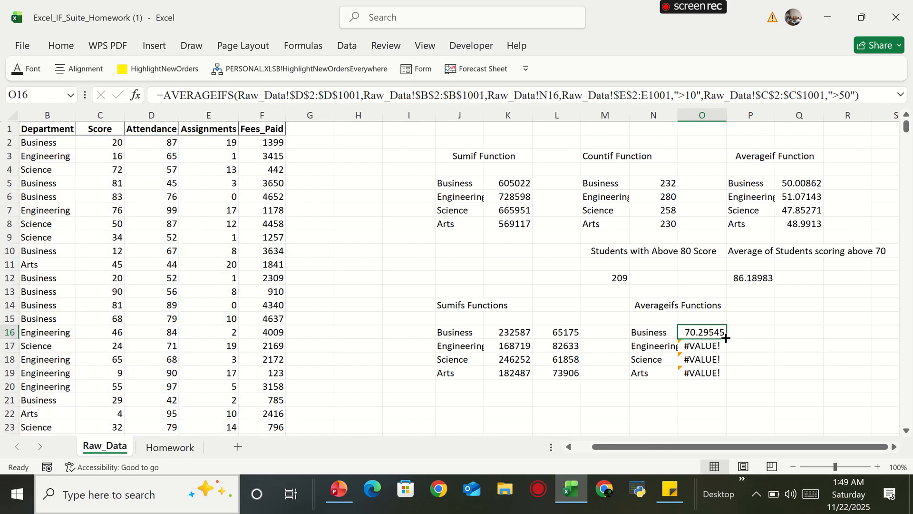
drag(726, 337, 718, 379)
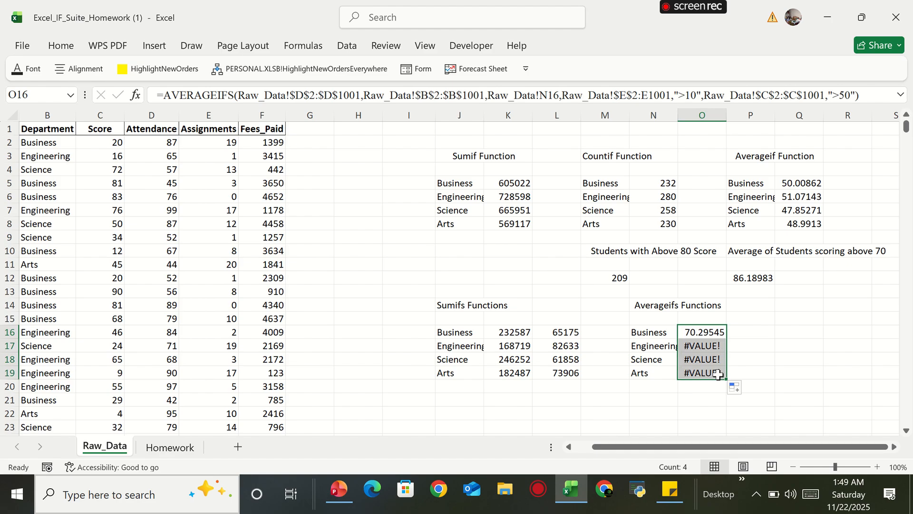
click(708, 333)
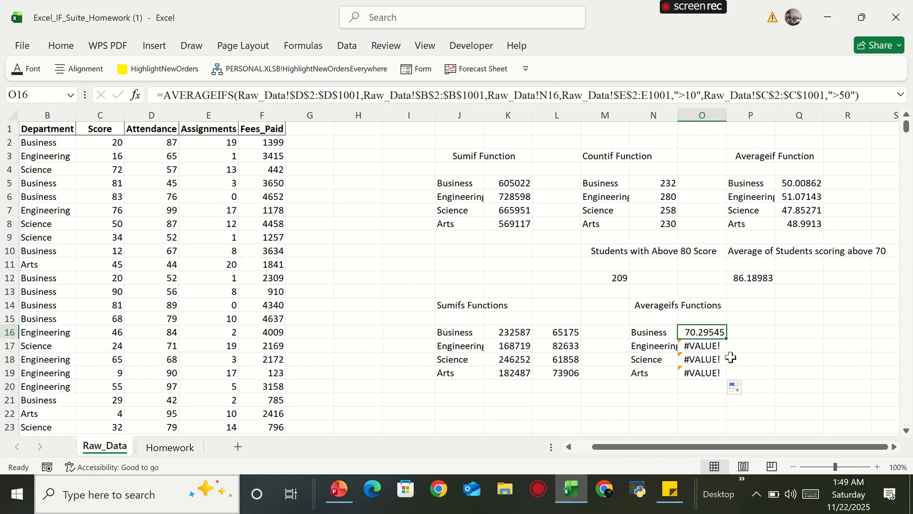
Step: Clear the AVERAGEIFS formulas for Engineering, Science and Arts from cells O17 to O19
click(688, 346)
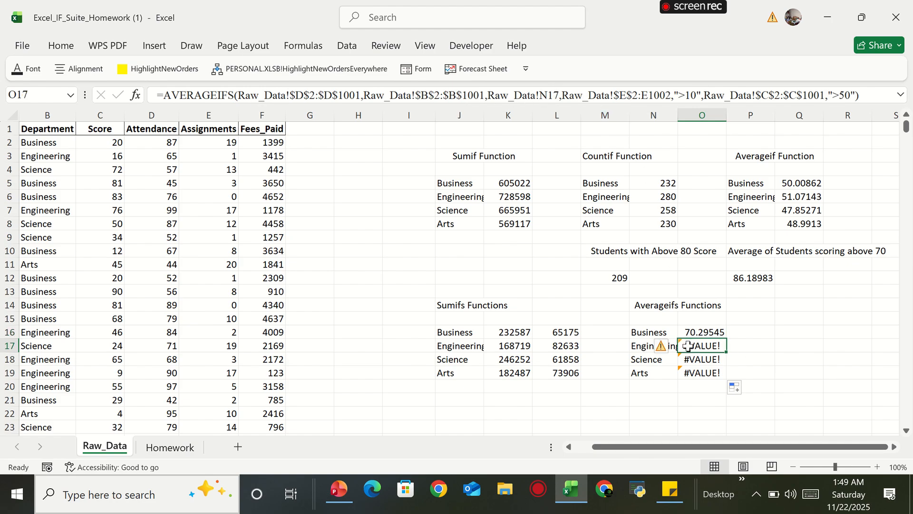
text(=)
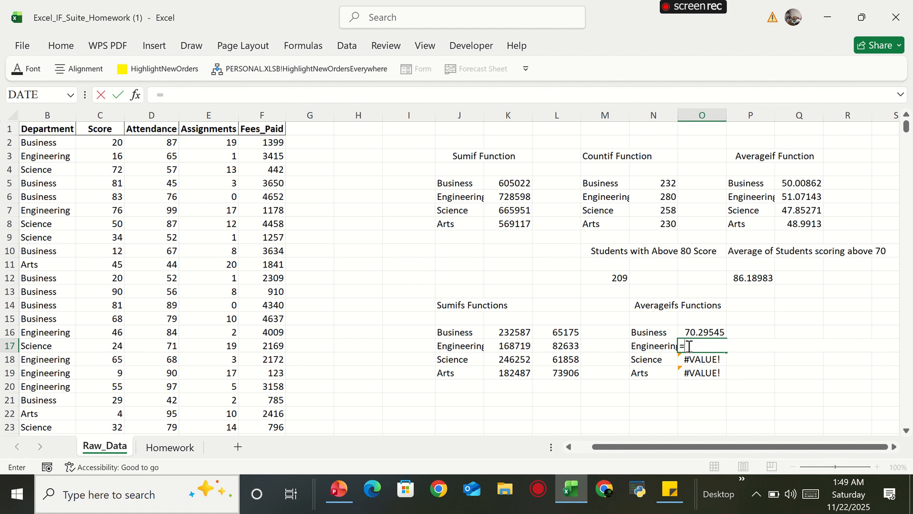
click(782, 384)
key(BackSpace)
key(BackSpace)
key(BackSpace)
key(BackSpace)
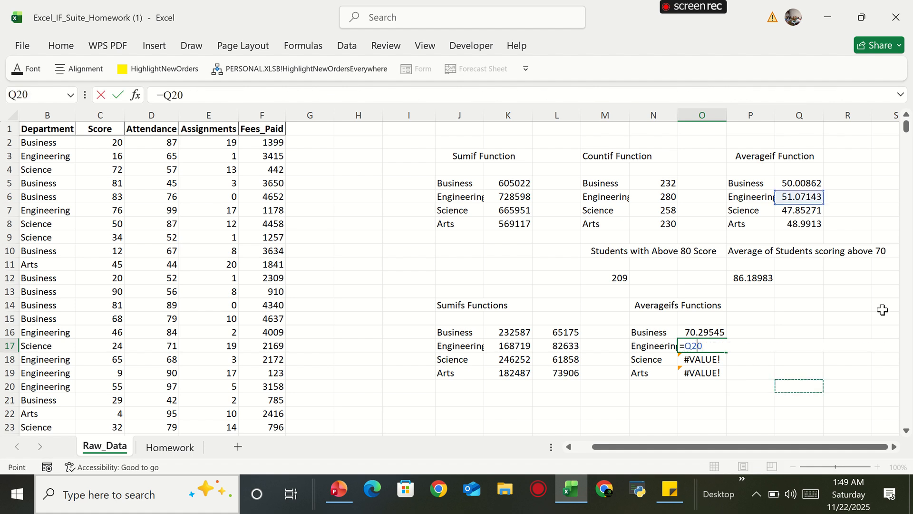
click(835, 355)
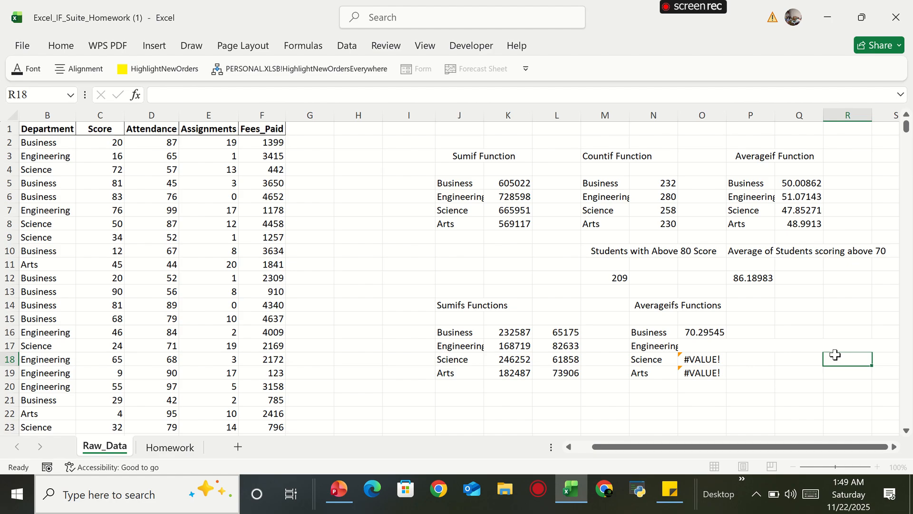
click(704, 346)
drag(726, 352, 717, 391)
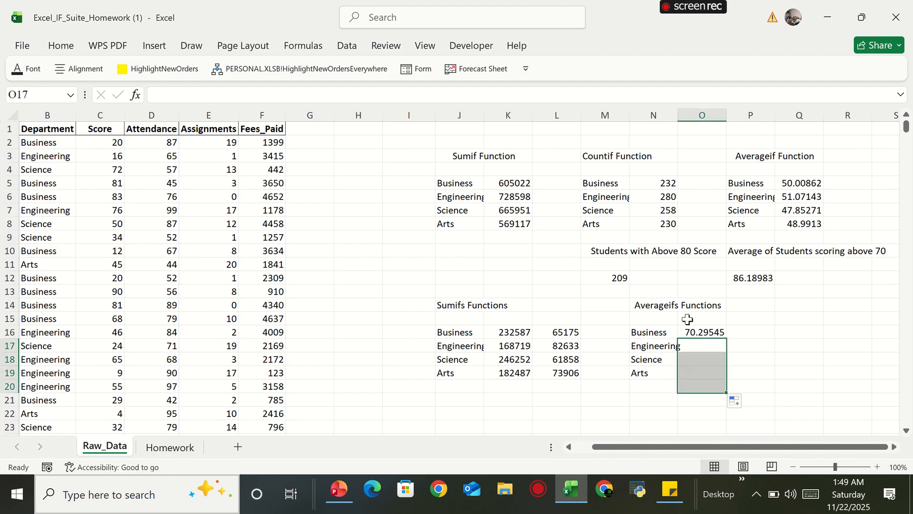
Step: Start a new AVERAGEIFS formula in O17 with the Attendance values D2:D1001 as the average range
click(701, 351)
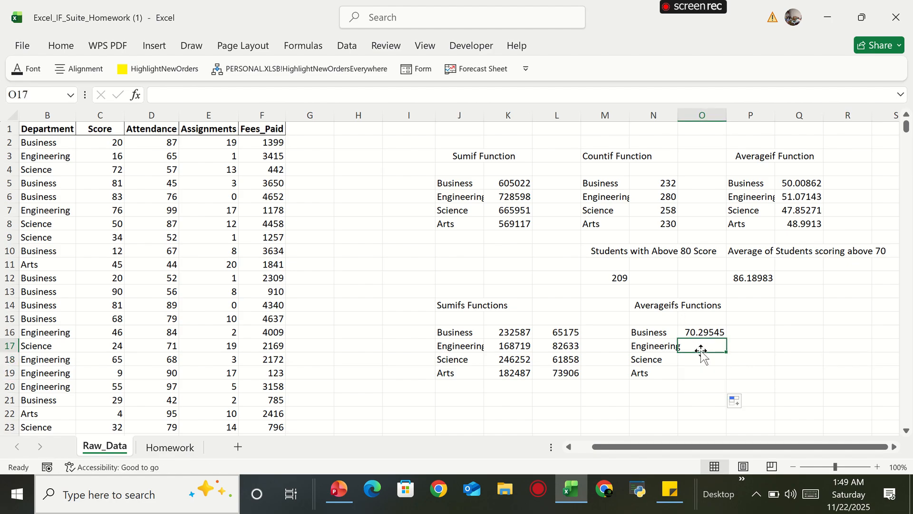
text(=)
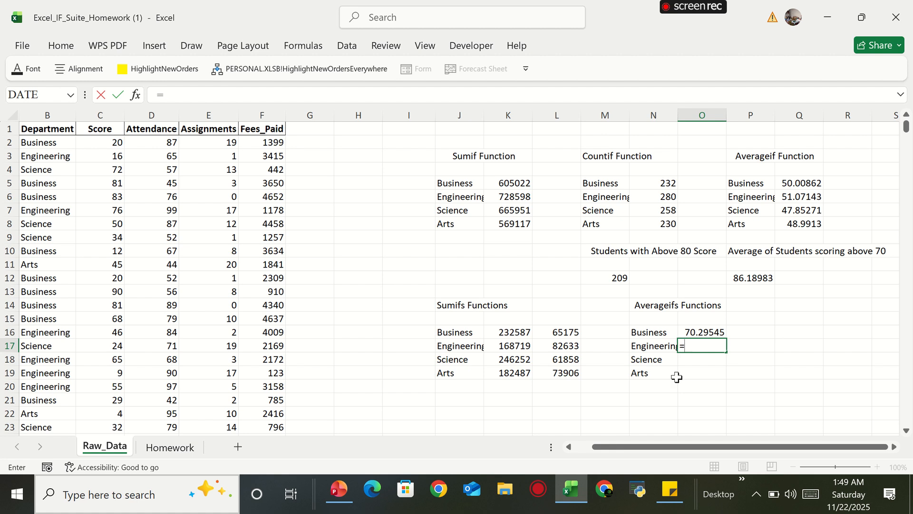
text(averag)
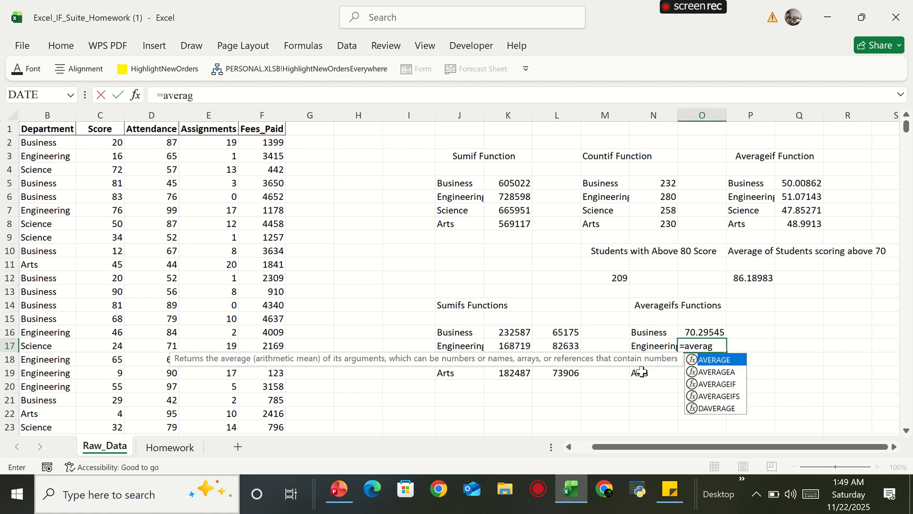
double_click(712, 395)
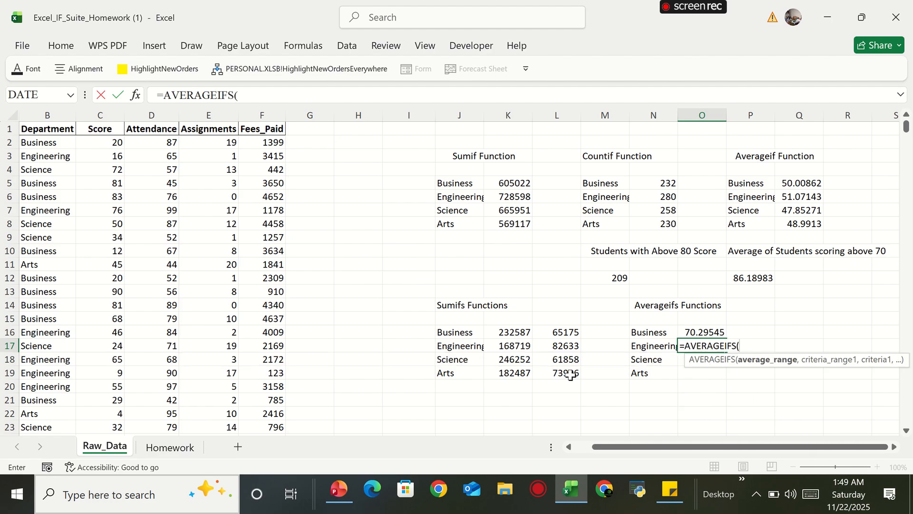
click(162, 140)
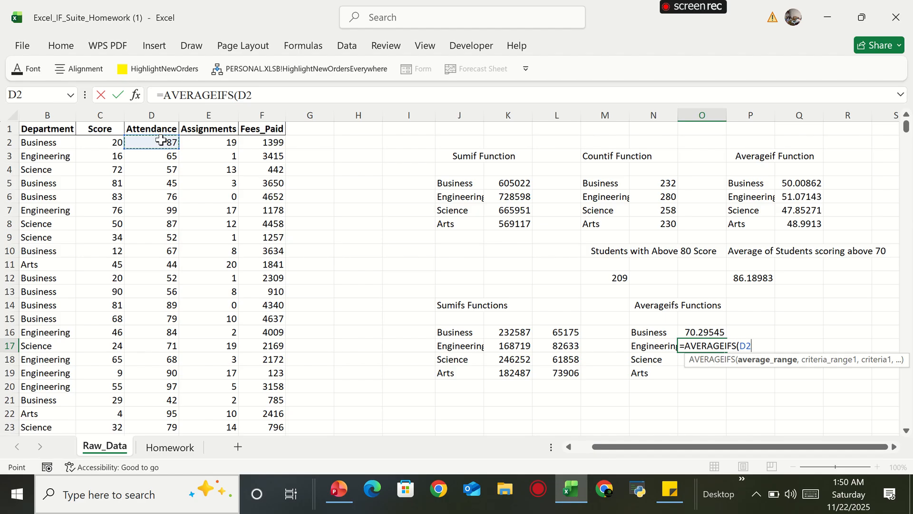
key(ctrl+shift+Down)
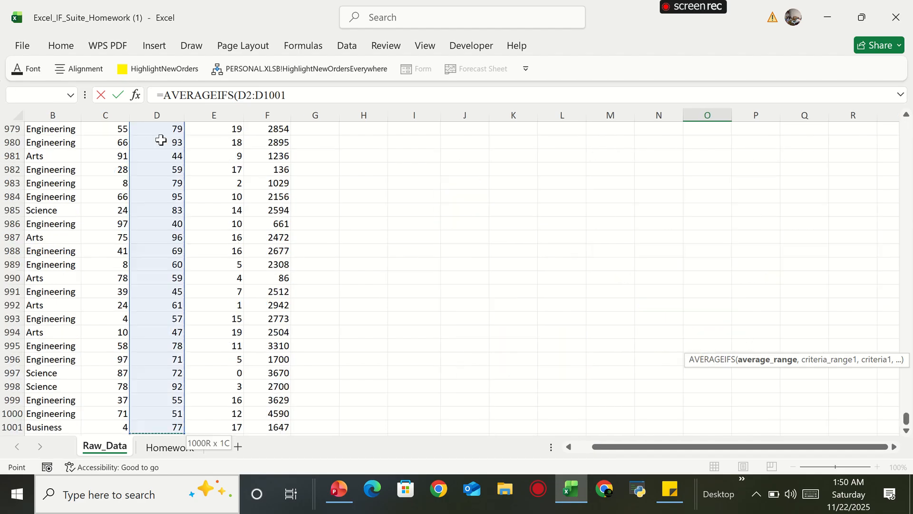
text(,)
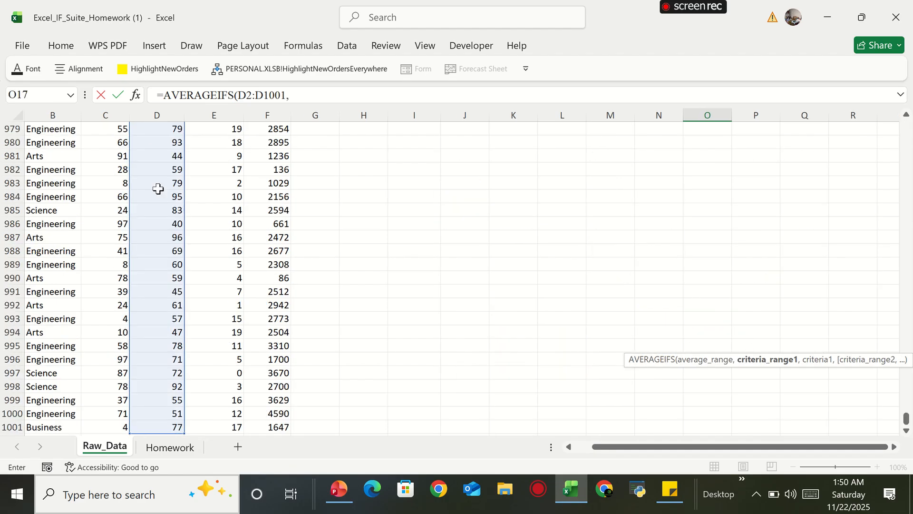
Step: Add the Department range B2:B1001 to the O17 formula as the first criteria range, with cell N17 as its criterion
drag(906, 421, 901, 126)
scroll(850, 149, down, 1)
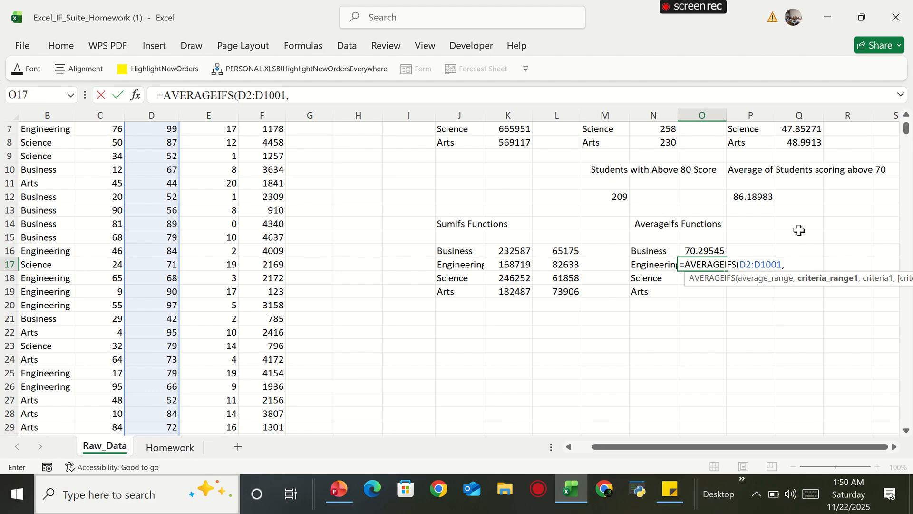
scroll(856, 131, up, 2)
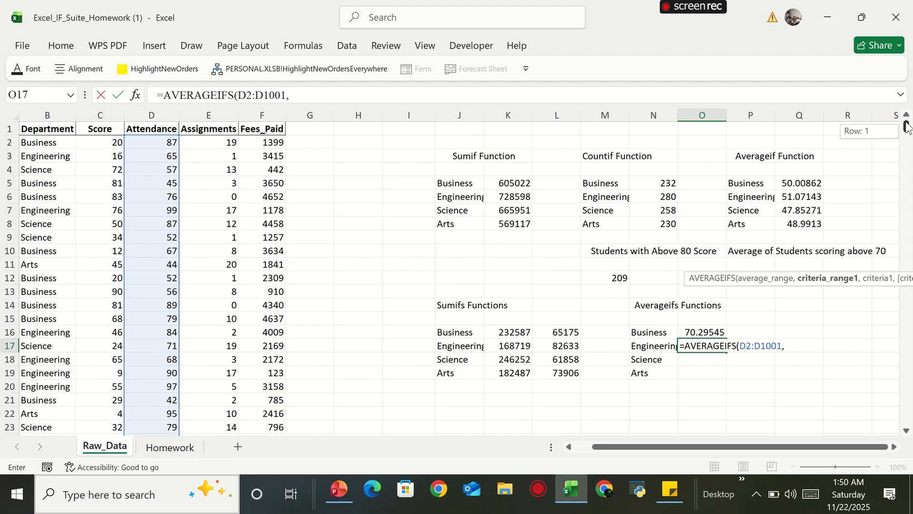
click(53, 143)
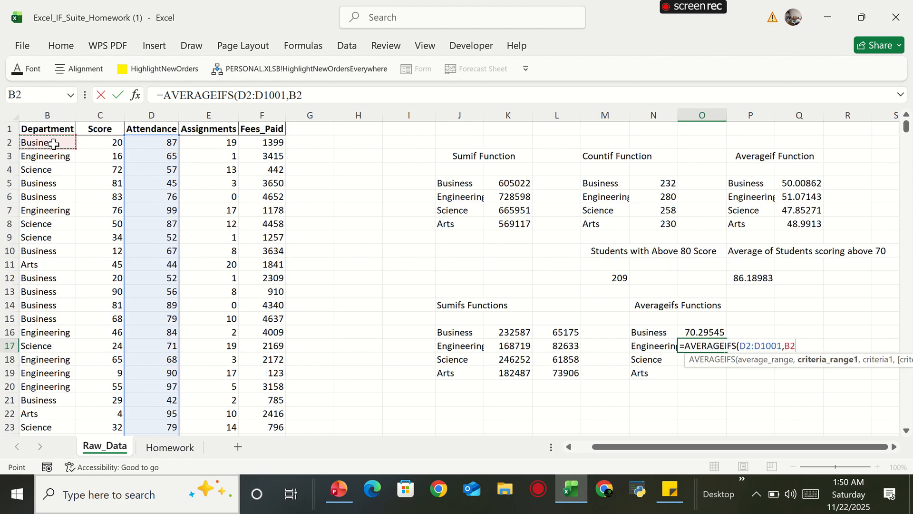
key(ctrl+shift+Down)
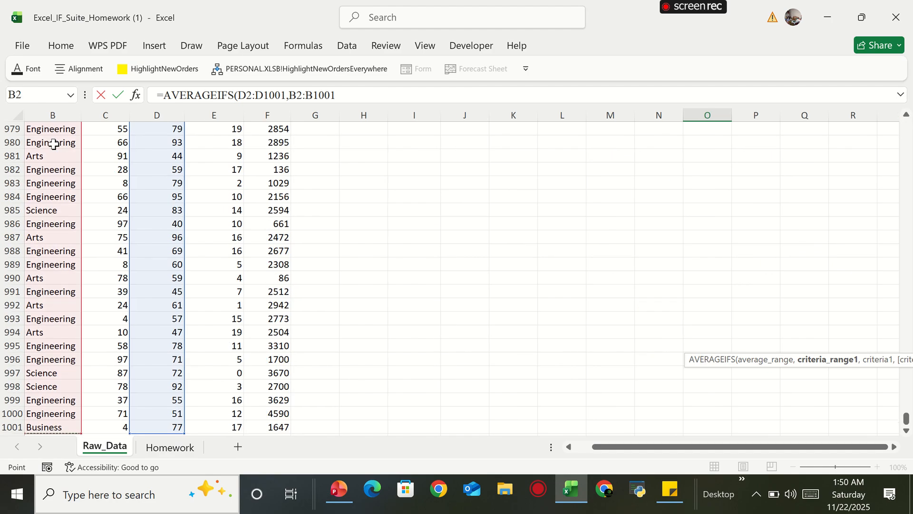
text(,)
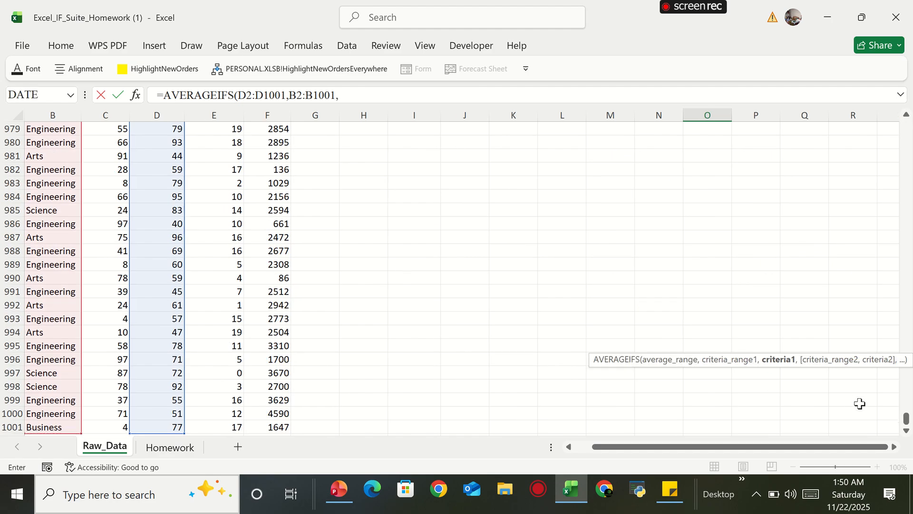
drag(905, 419, 896, 118)
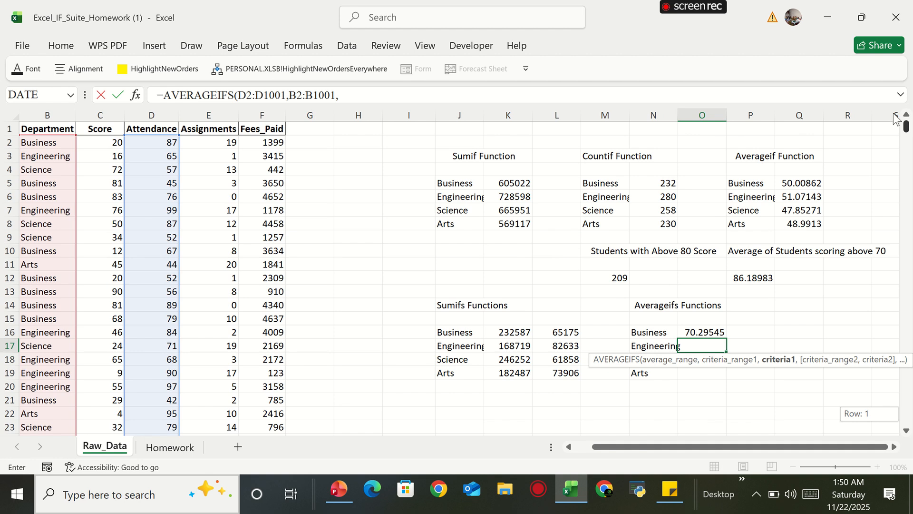
click(654, 347)
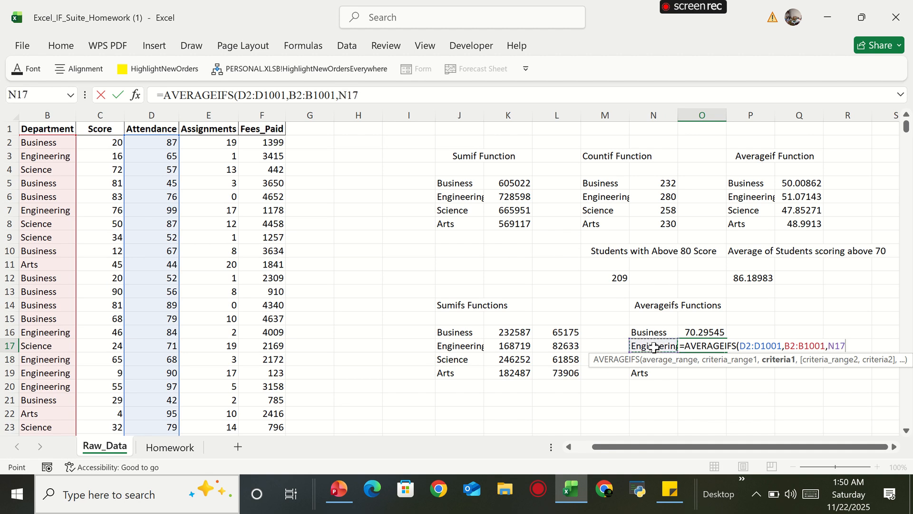
text(,)
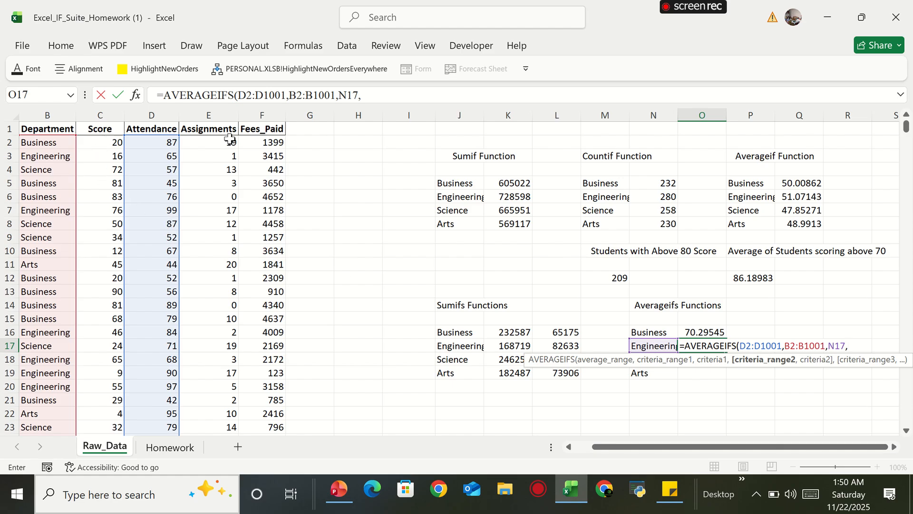
Step: Add the Score range C2:C1001 to the O17 formula as the second criteria range, with the criterion ">50"
click(100, 146)
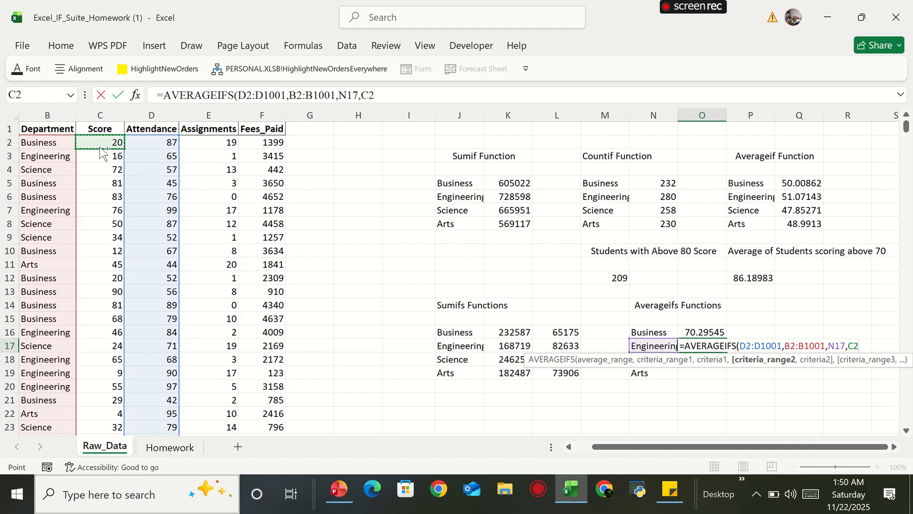
key(ctrl+shift+Down)
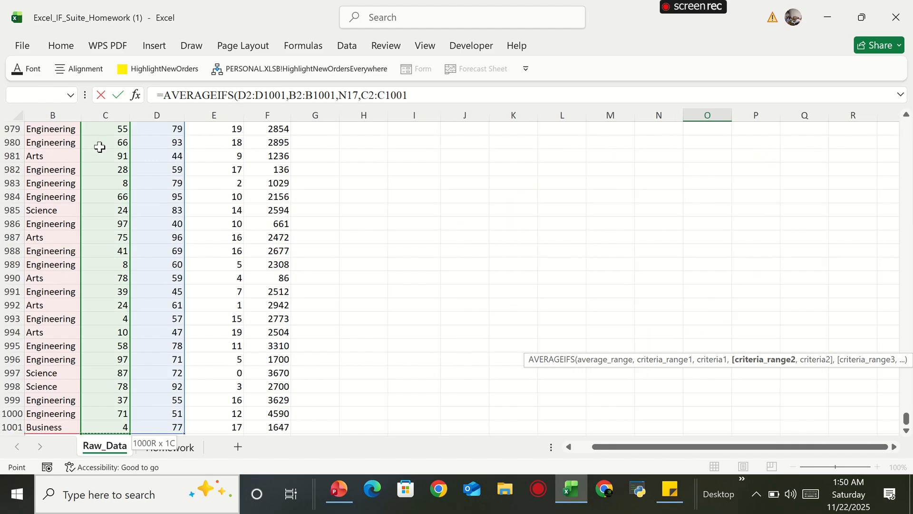
text(,)
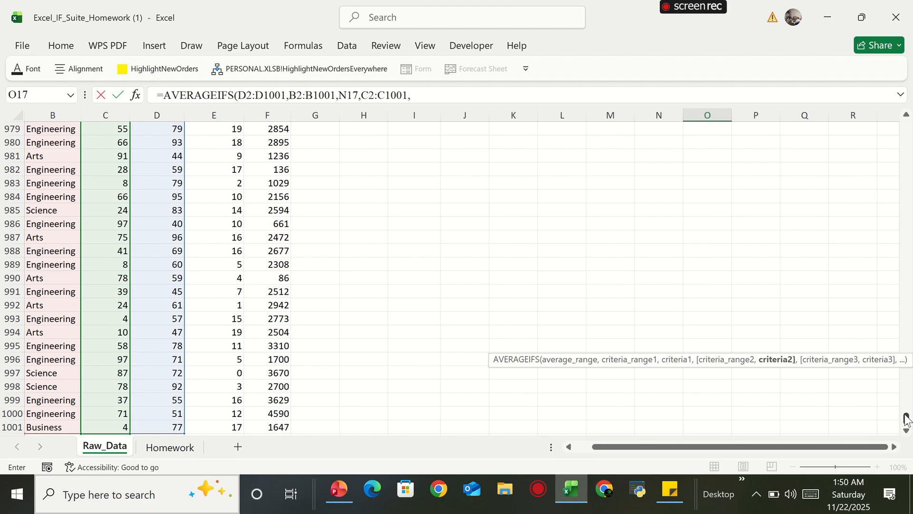
drag(905, 419, 907, 105)
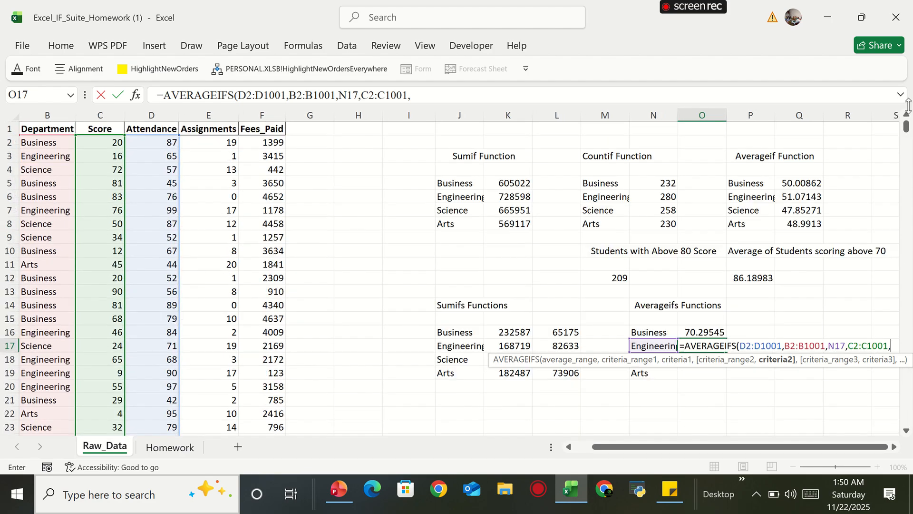
text(">50)
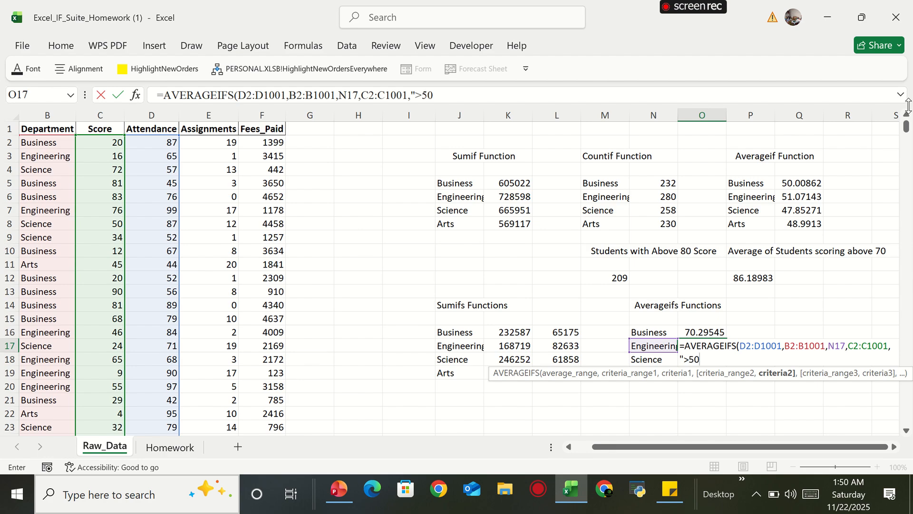
text(")
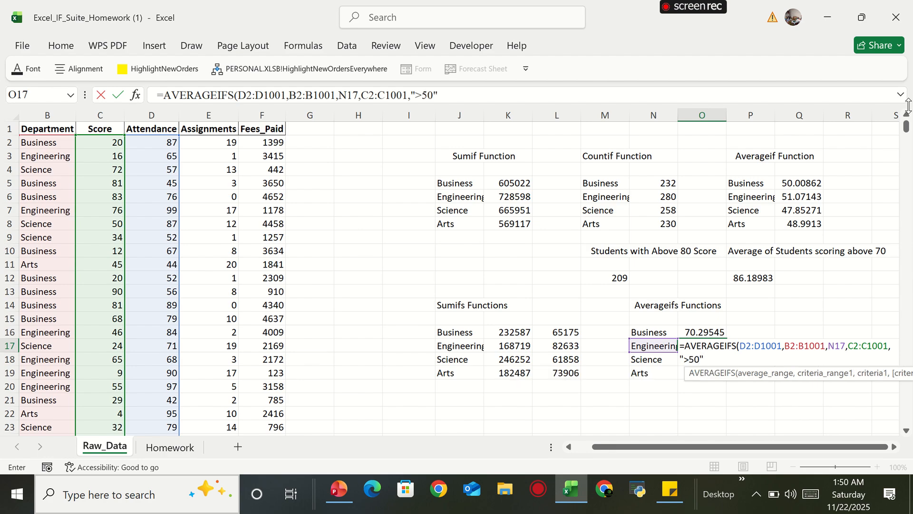
text(,)
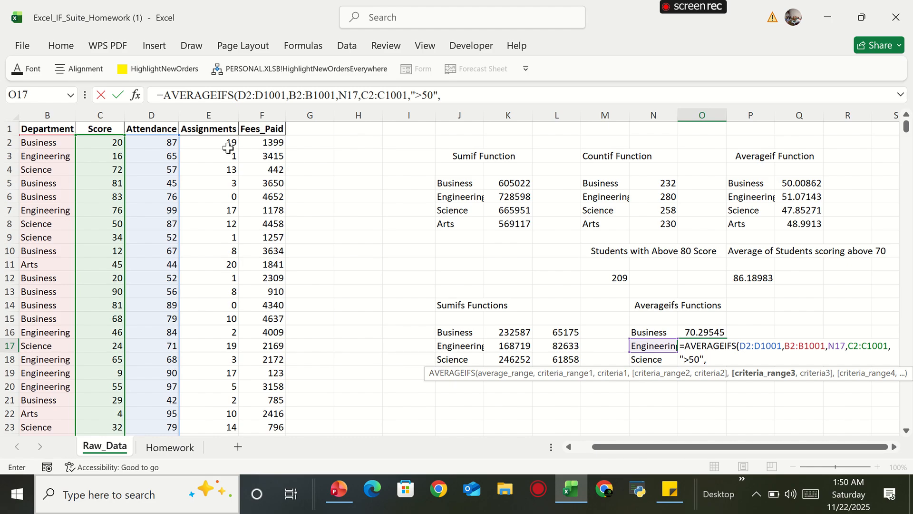
Step: Add the Assignments range E2:E1001 to the O17 formula as the third criteria range
click(212, 143)
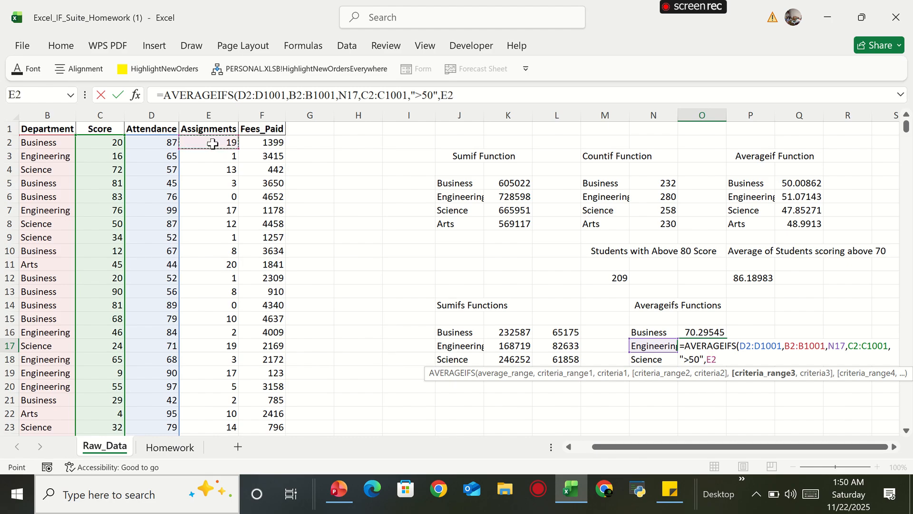
key(ctrl+shift+Down)
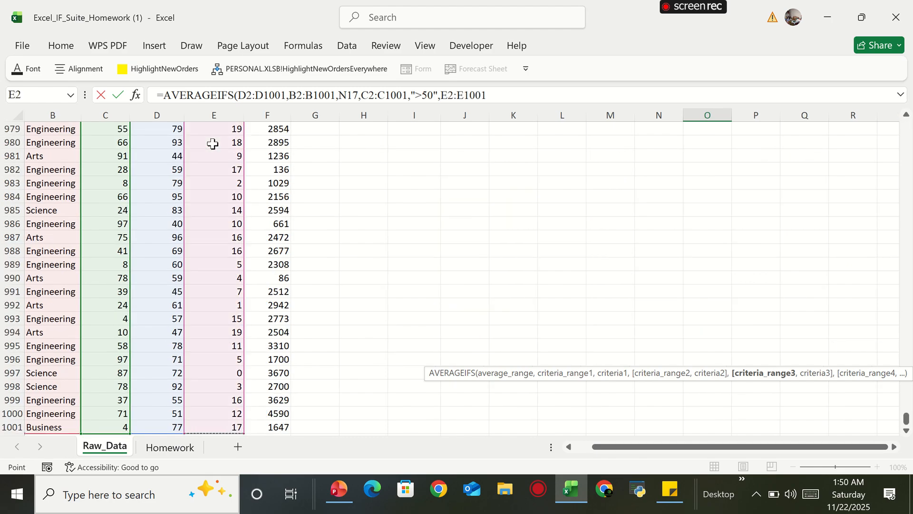
text(,)
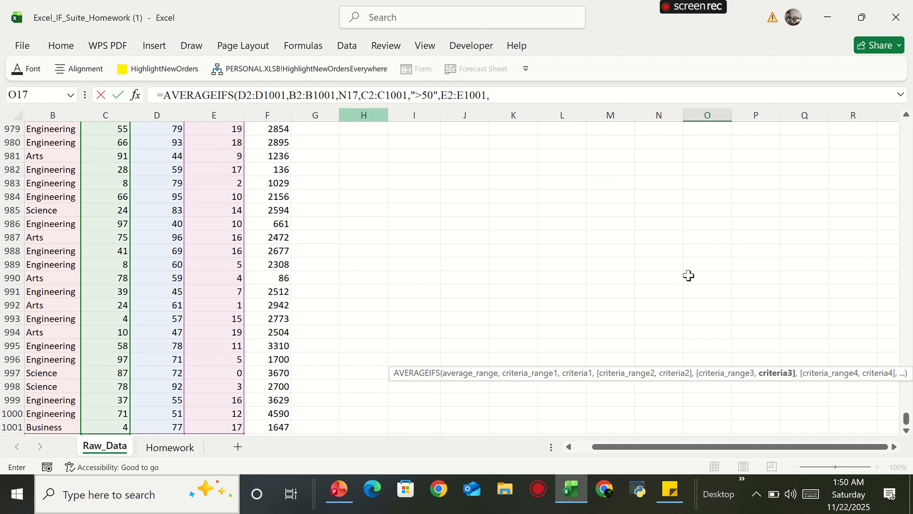
Step: Change the Score criterion in the O17 formula to "<50"
drag(905, 417, 909, 119)
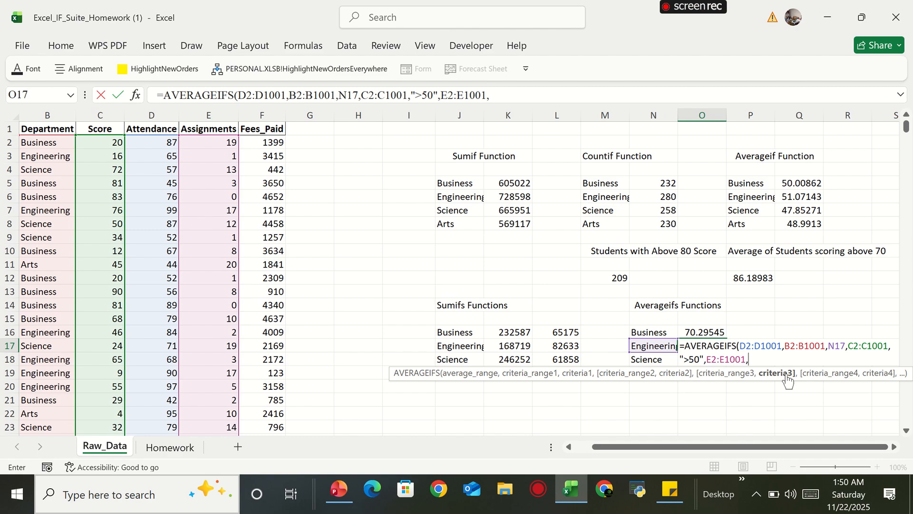
click(689, 360)
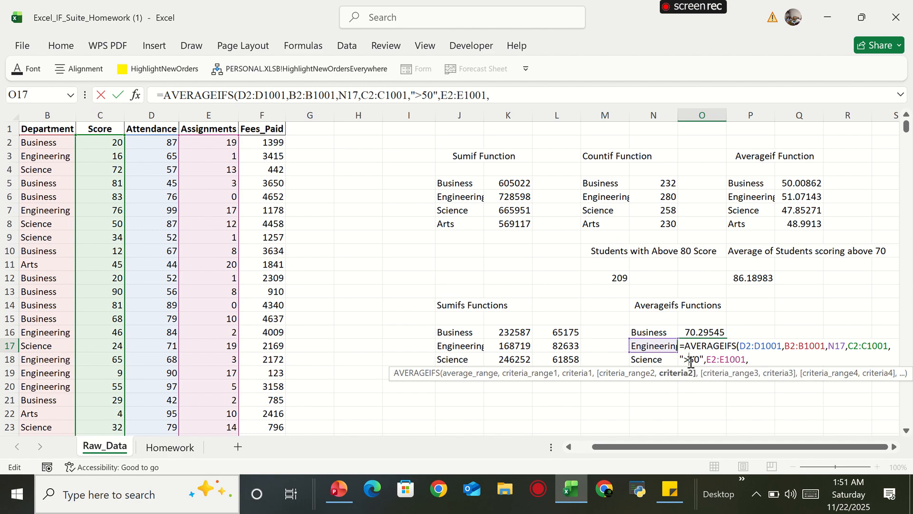
key(BackSpace)
text(<)
click(756, 358)
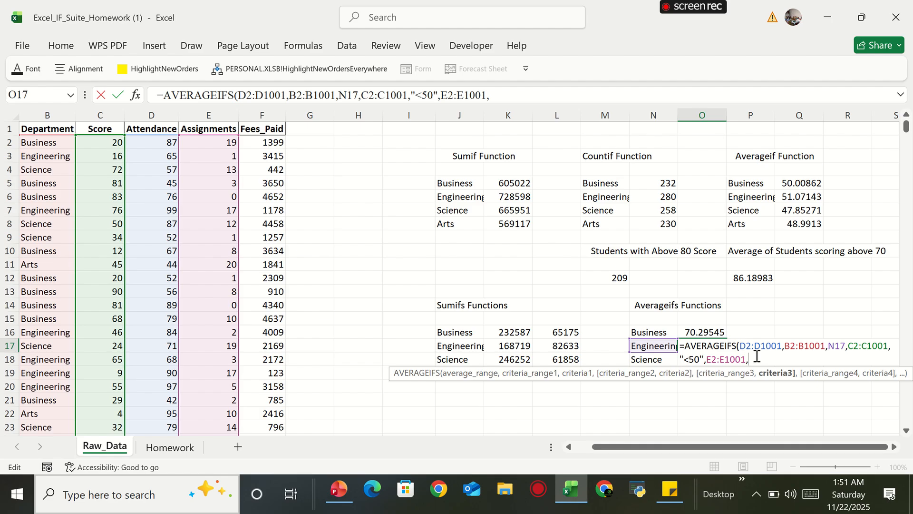
Step: Complete the O17 formula with the Assignments criterion "<10" and fill it down to O19
text("<)
text(10)
text(")
text())
key(Return)
click(688, 345)
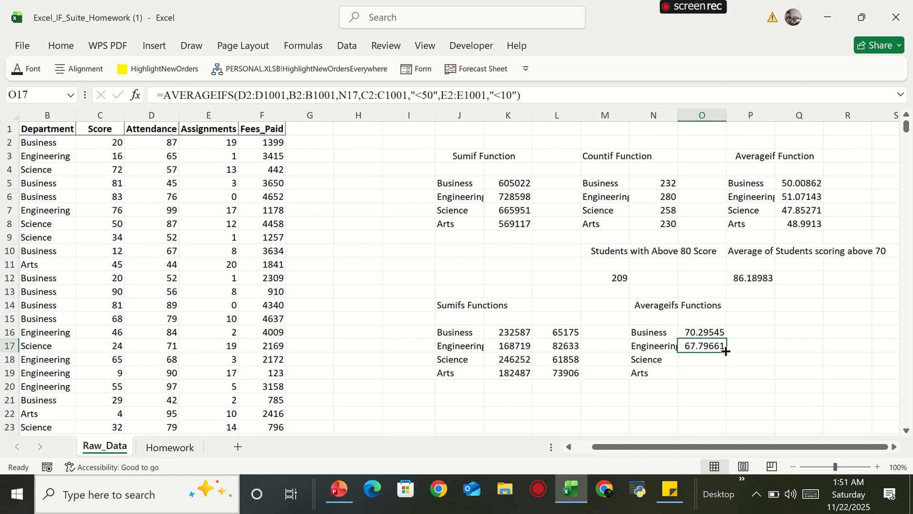
drag(726, 353, 728, 373)
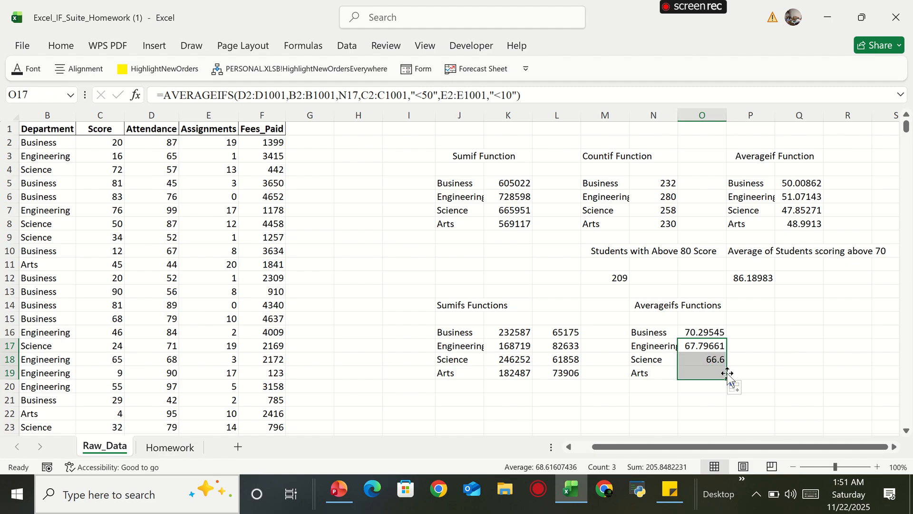
Step: Undo the recent edits in the Averageifs column below O16, keeping the formula in O17 and leaving O18:O19 empty
click(707, 349)
key(ctrl+z)
key(ctrl+z)
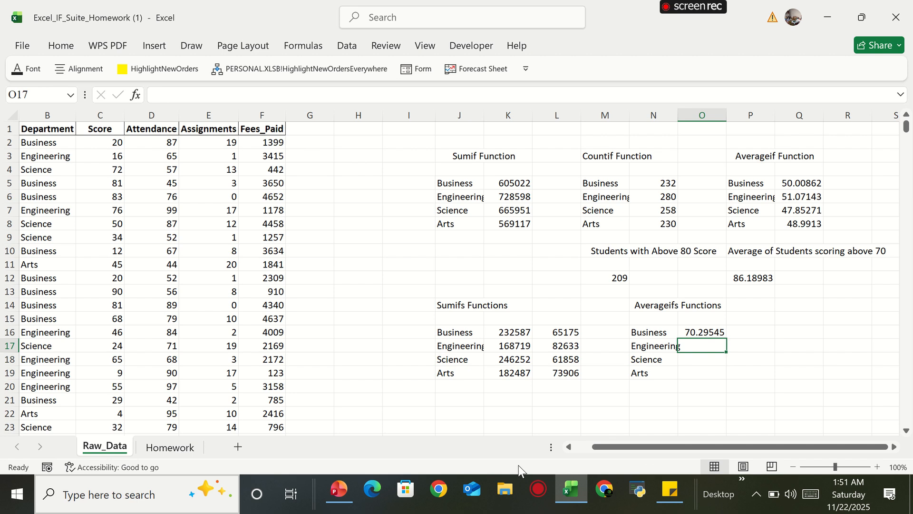
key(ctrl+z)
key(ctrl+z)
key(Up)
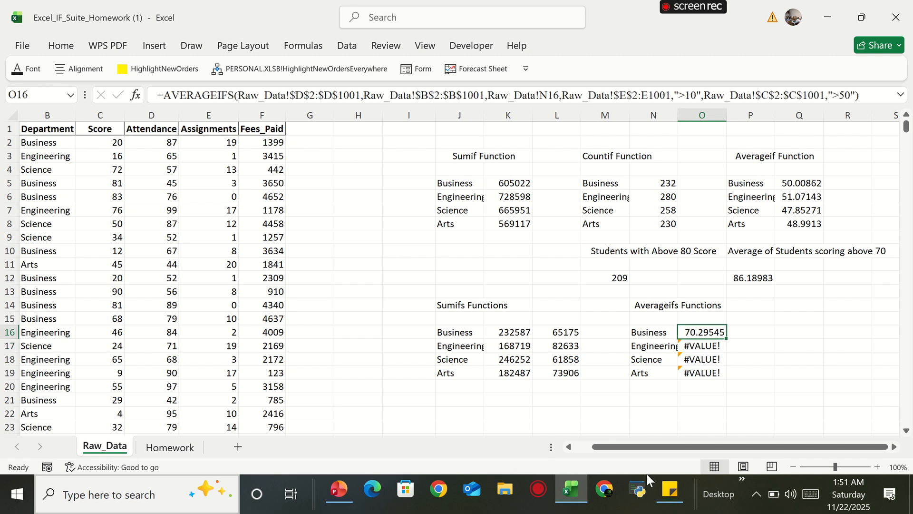
key(ctrl+z)
key(ctrl+z)
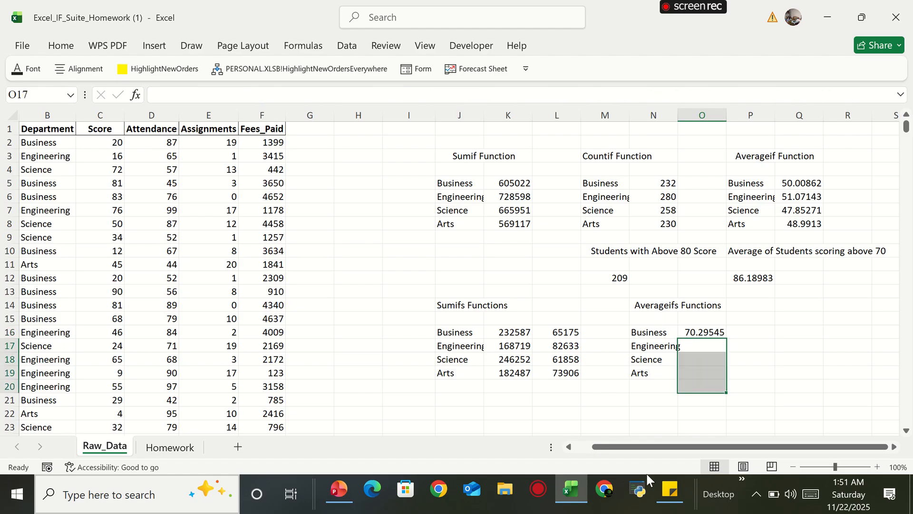
key(ctrl+z)
click(811, 362)
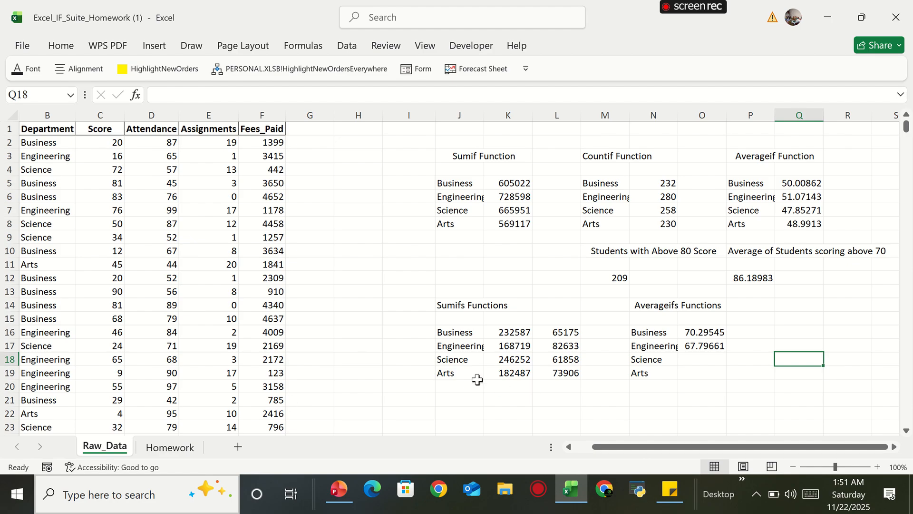
Step: Check the function list in Sticky Notes and the Homework tasks, and enter the heading "Countifs Functions" in Q14 of Raw_Data
click(670, 489)
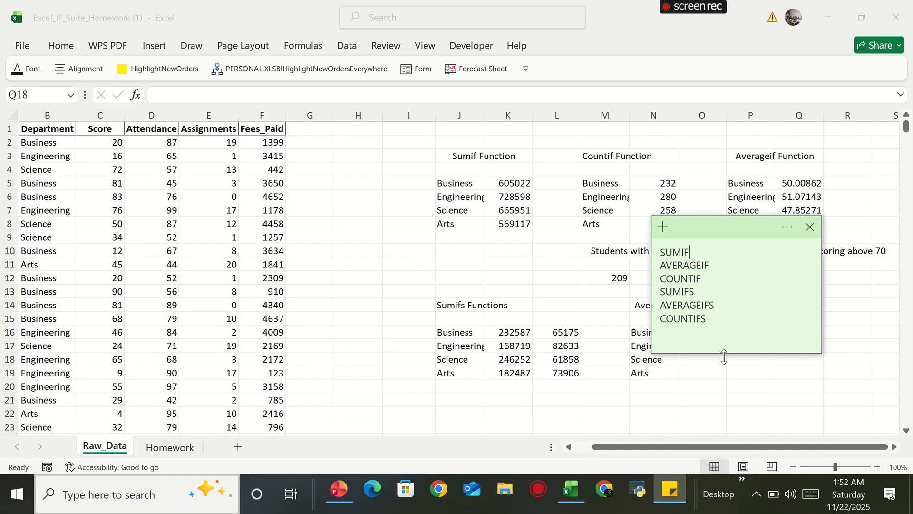
click(165, 451)
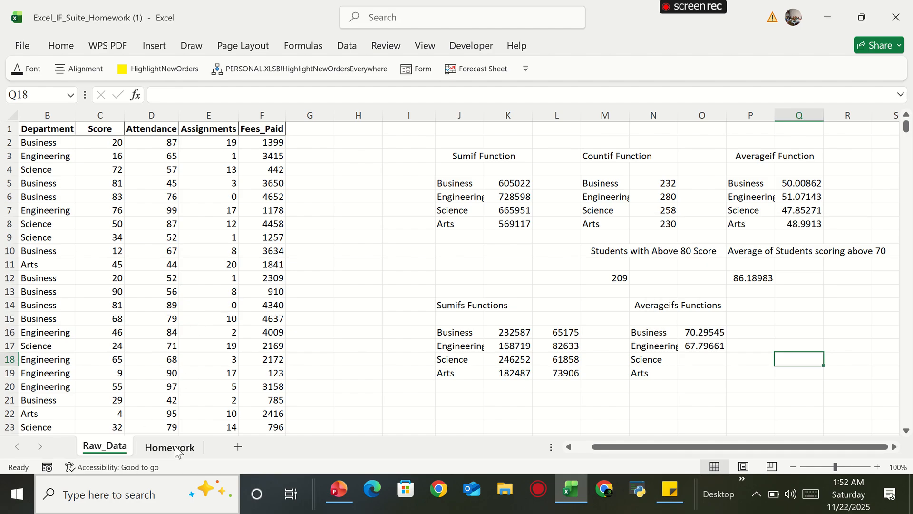
click(177, 452)
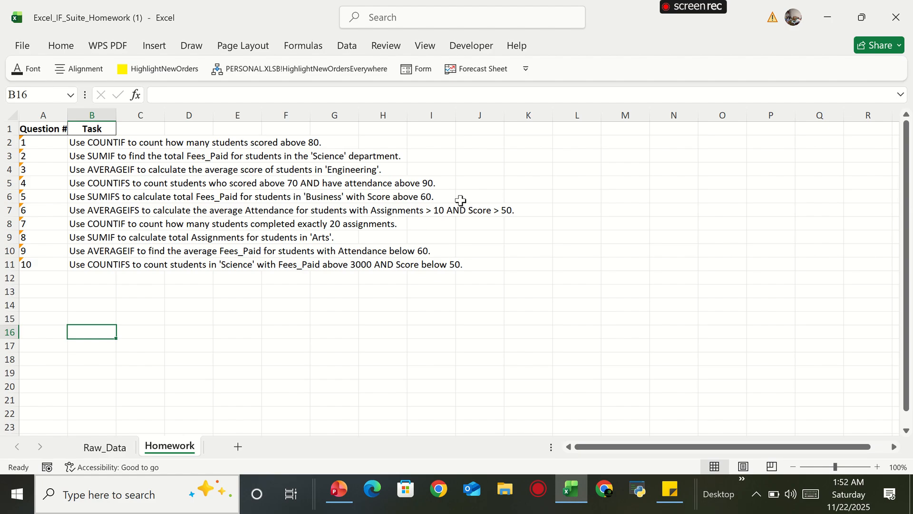
click(103, 454)
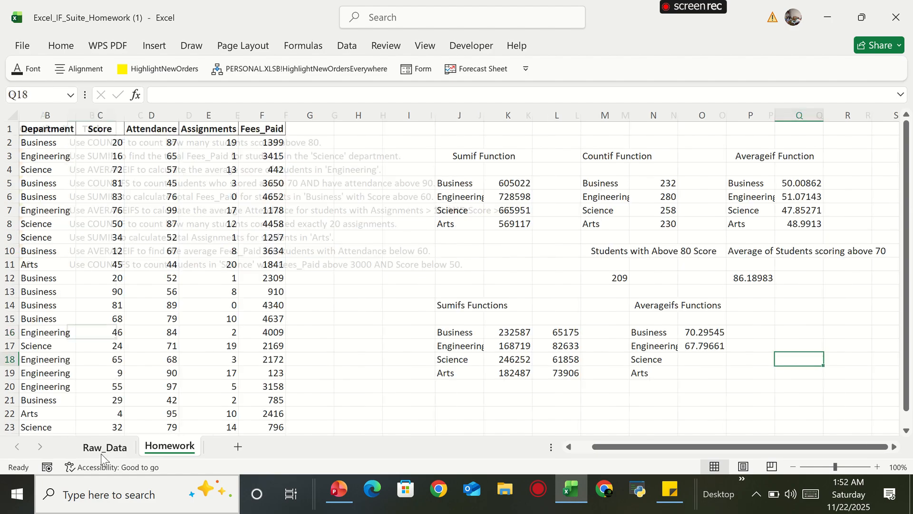
click(894, 447)
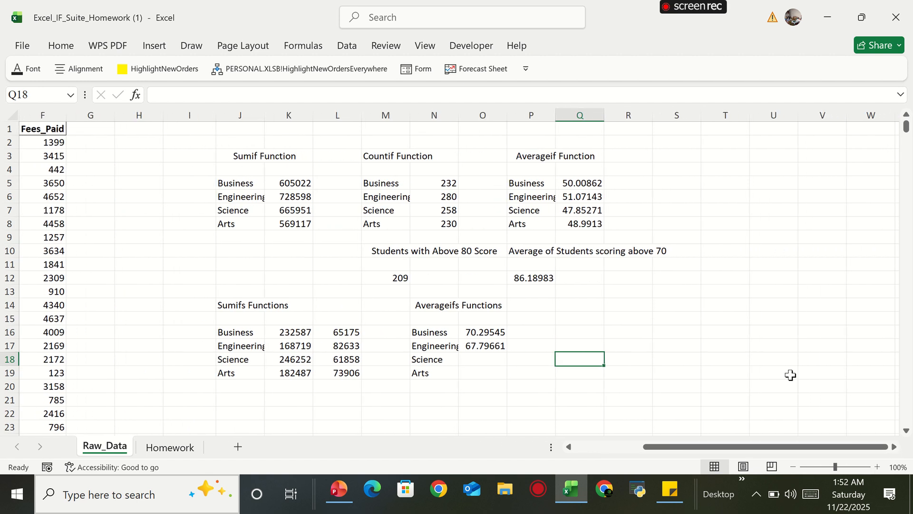
click(586, 308)
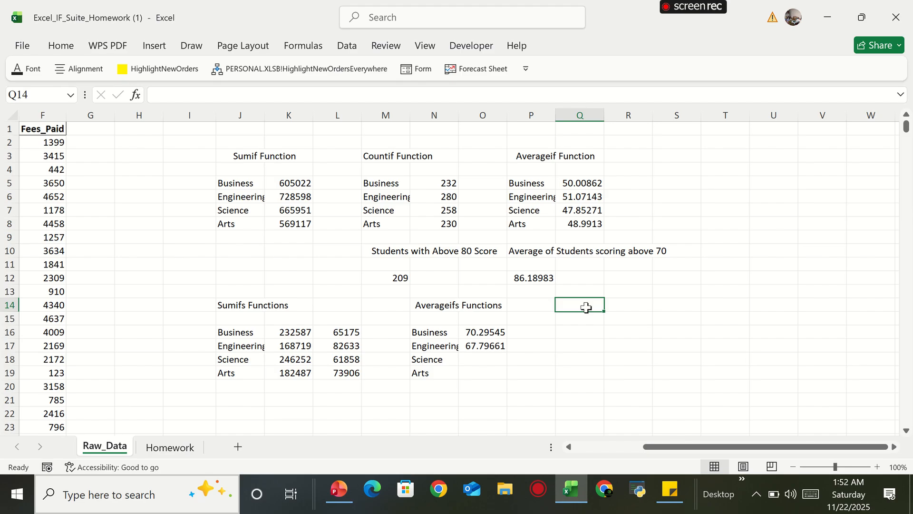
text(Cou)
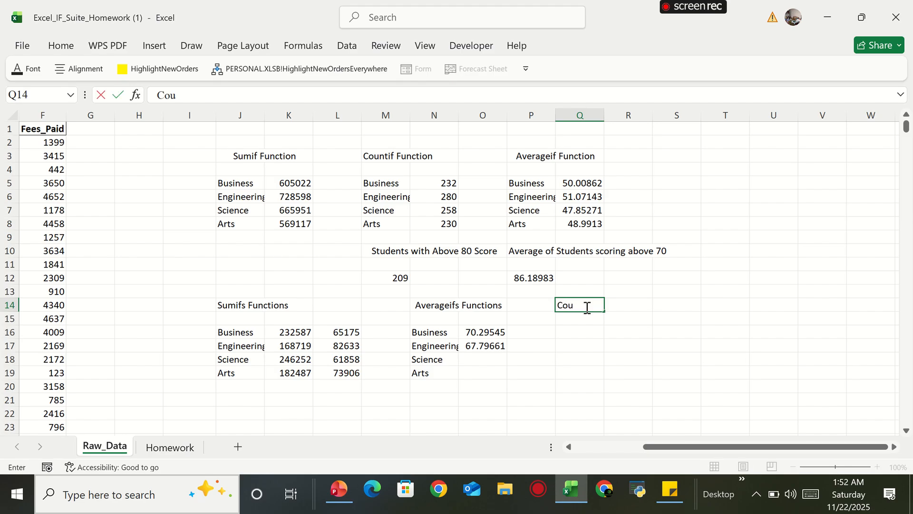
text(ntifs Functions)
key(Return)
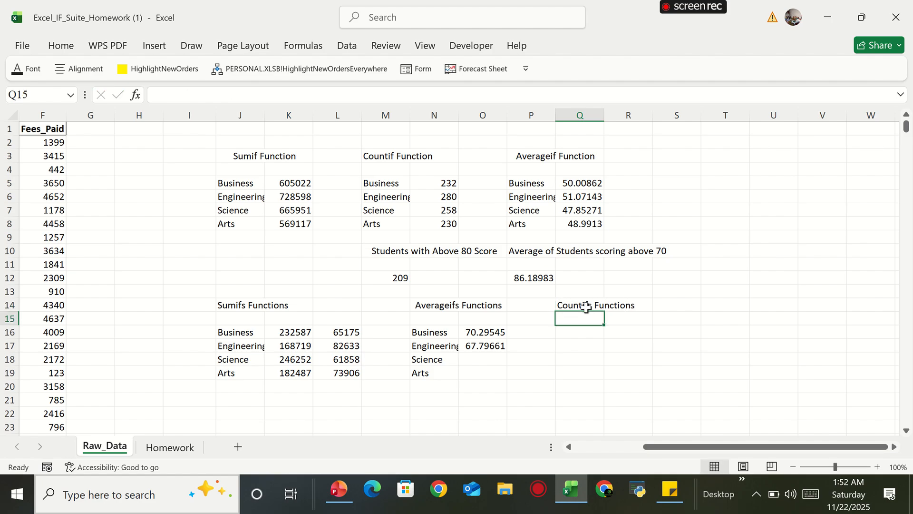
Step: Review the COUNTIFS task on the Homework sheet and start a COUNTIFS formula in Q16 of Raw_Data
click(574, 331)
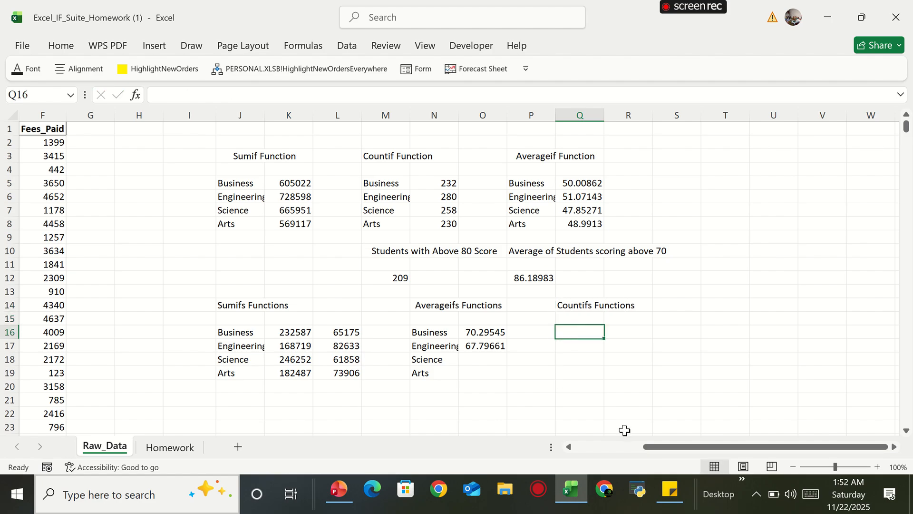
click(180, 453)
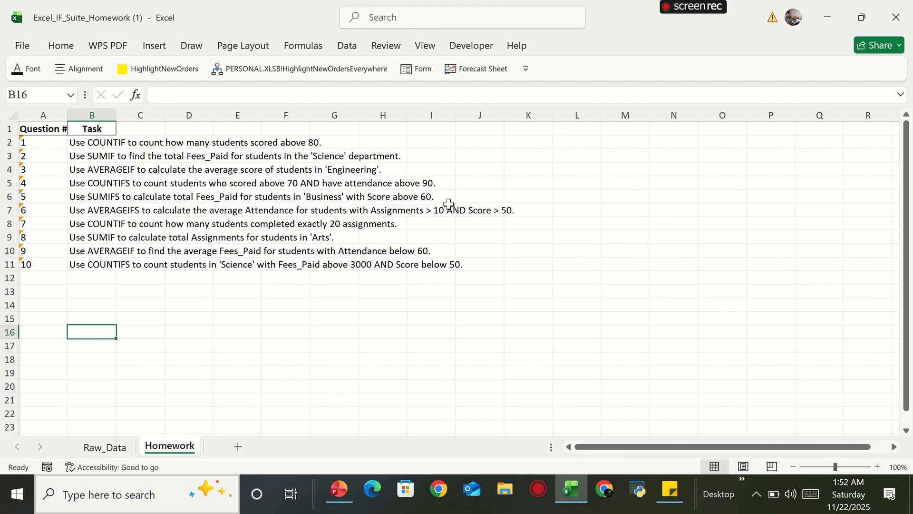
click(117, 456)
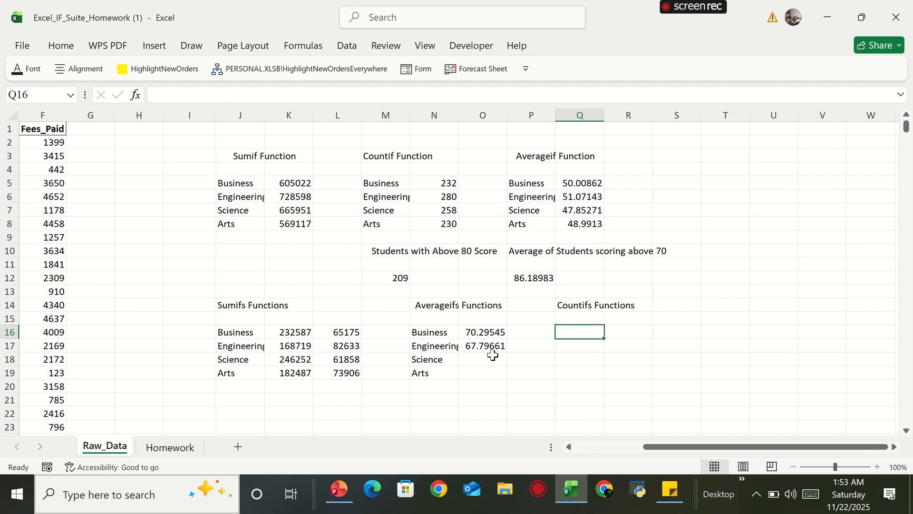
text(=co)
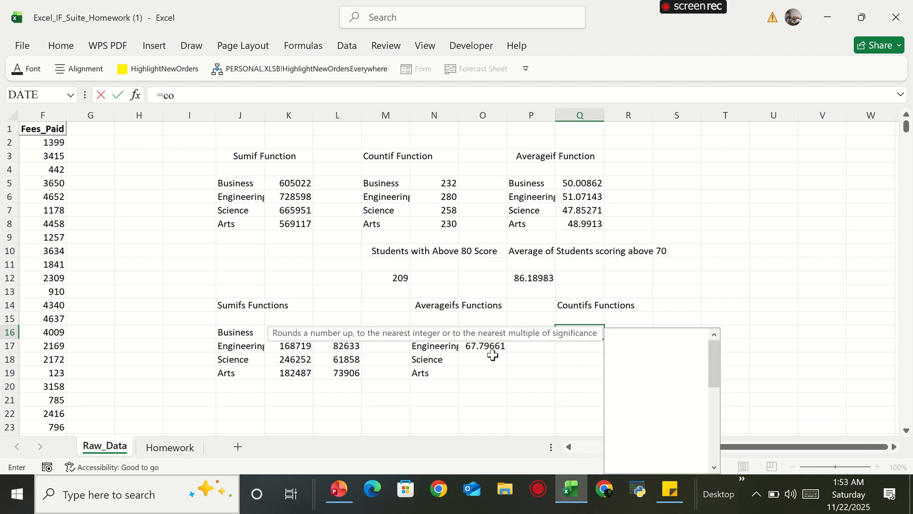
text(untif)
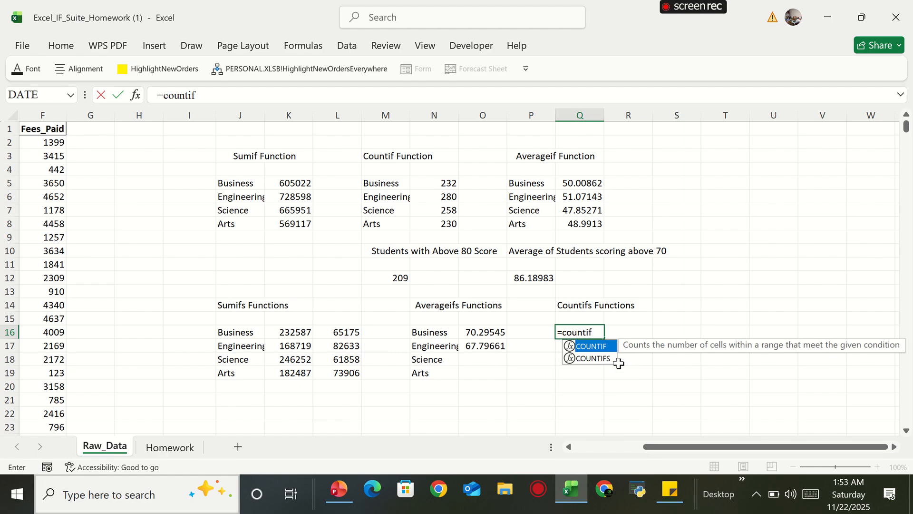
double_click(607, 362)
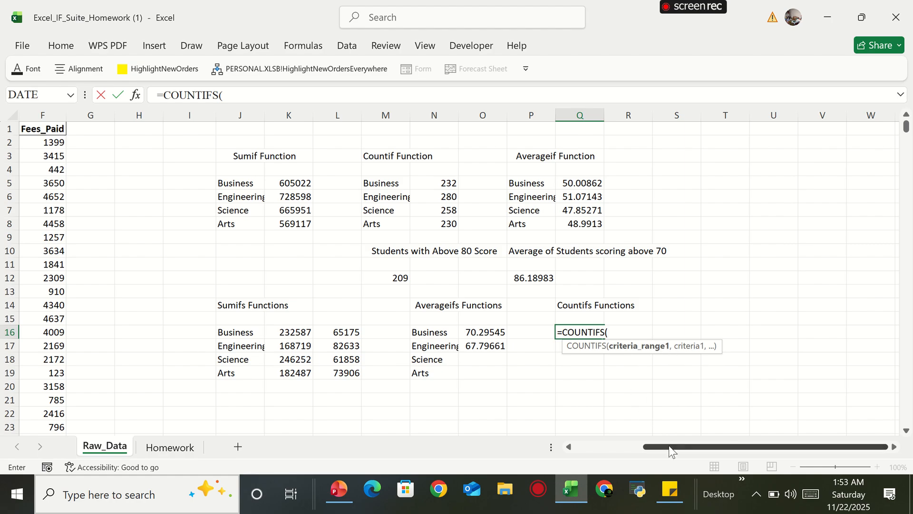
Step: Add the Score range C2:C1001 to the Q16 formula as the first criteria range, with the criterion ">70"
drag(668, 445, 536, 454)
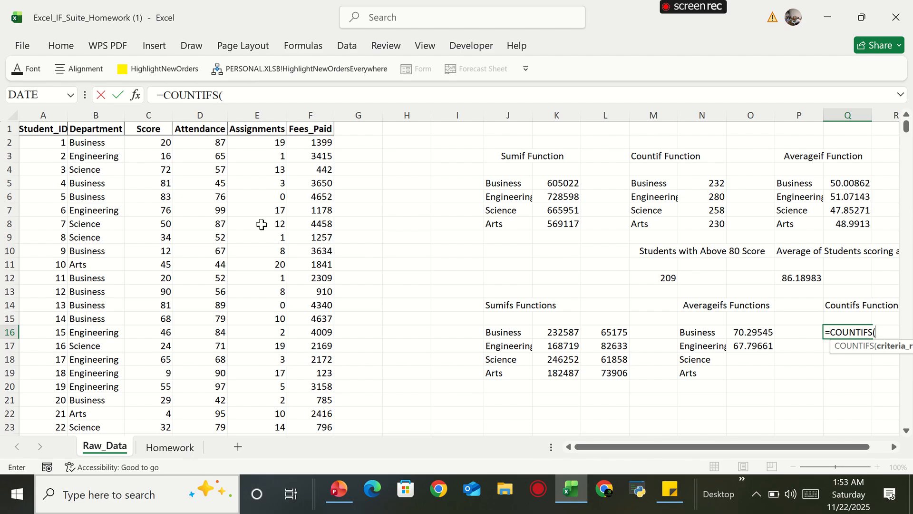
click(156, 144)
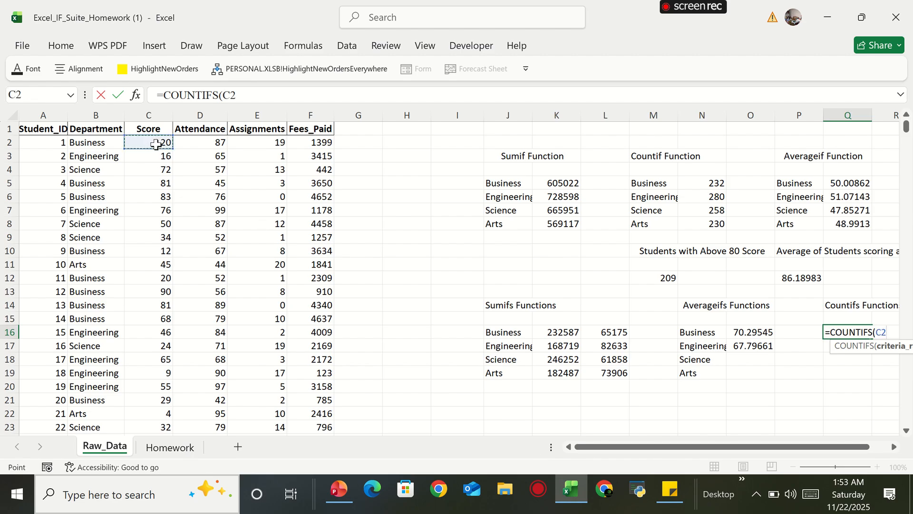
key(ctrl+shift+Down)
text(,)
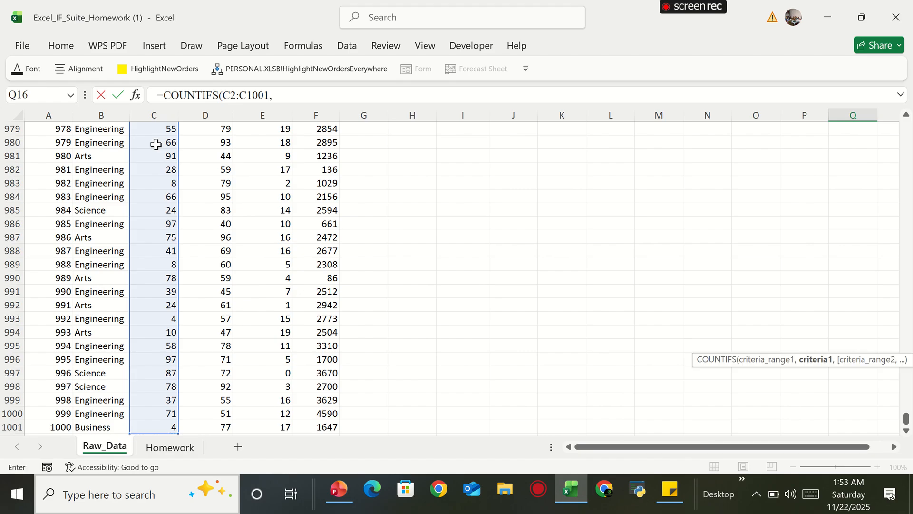
drag(907, 415, 906, 128)
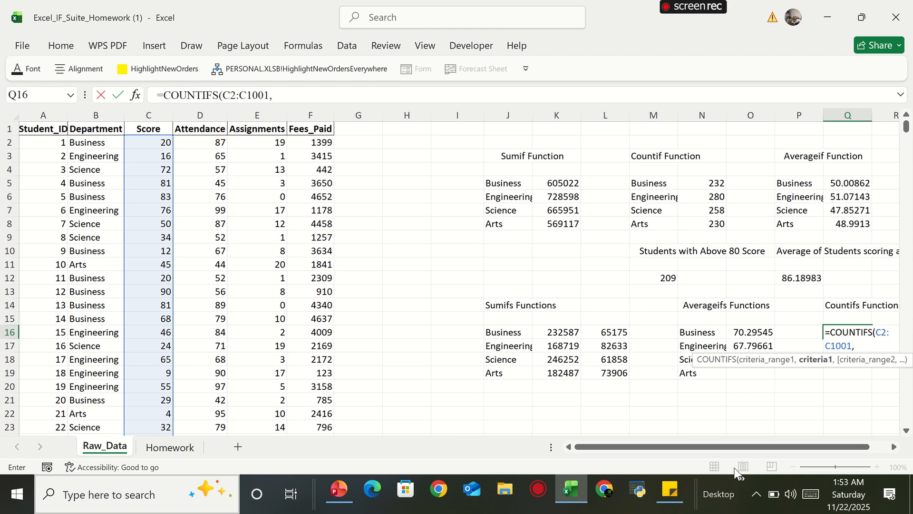
text("<)
key(BackSpace)
text(>70",)
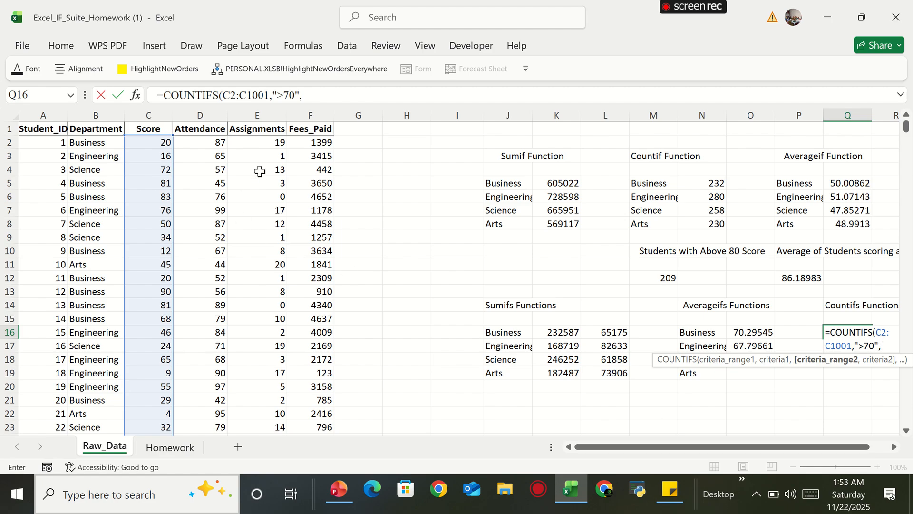
Step: Add the Attendance range D2:D1001 with the criterion ">90" and complete the COUNTIFS formula in Q16
click(211, 141)
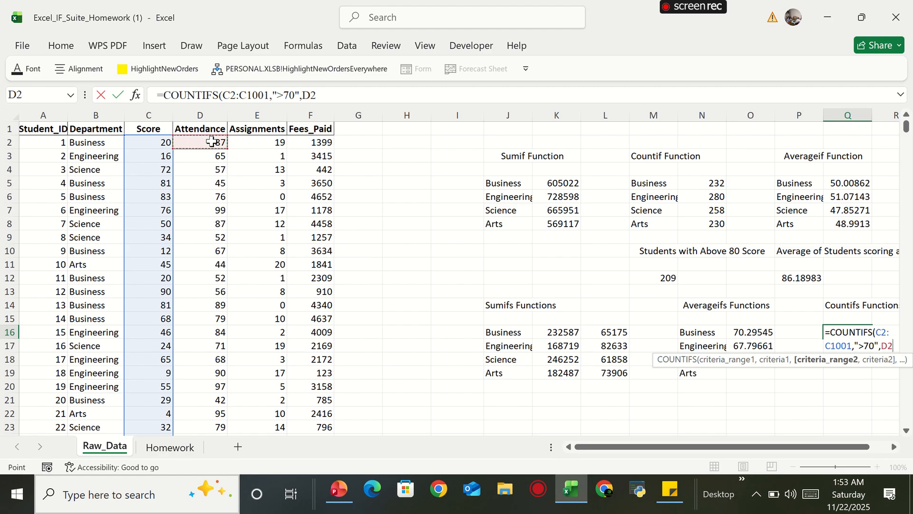
key(ctrl+shift+Down)
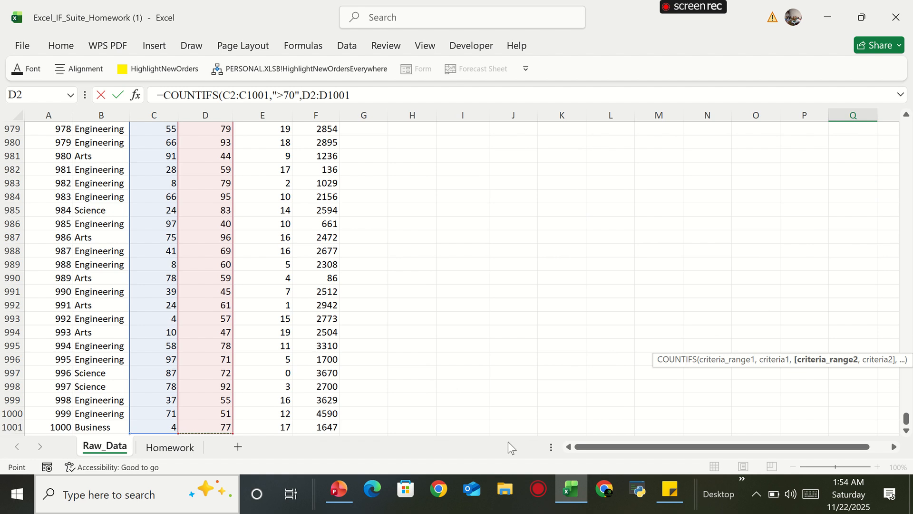
text(,)
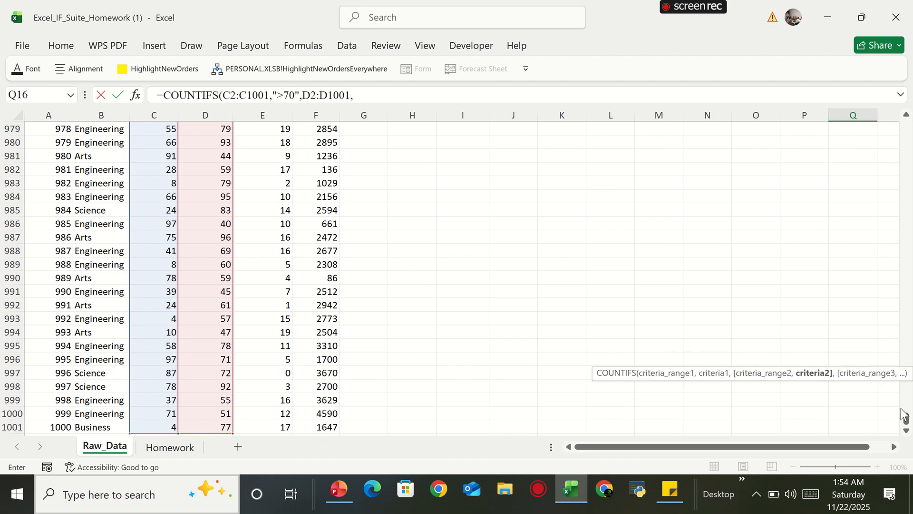
drag(906, 426, 905, 129)
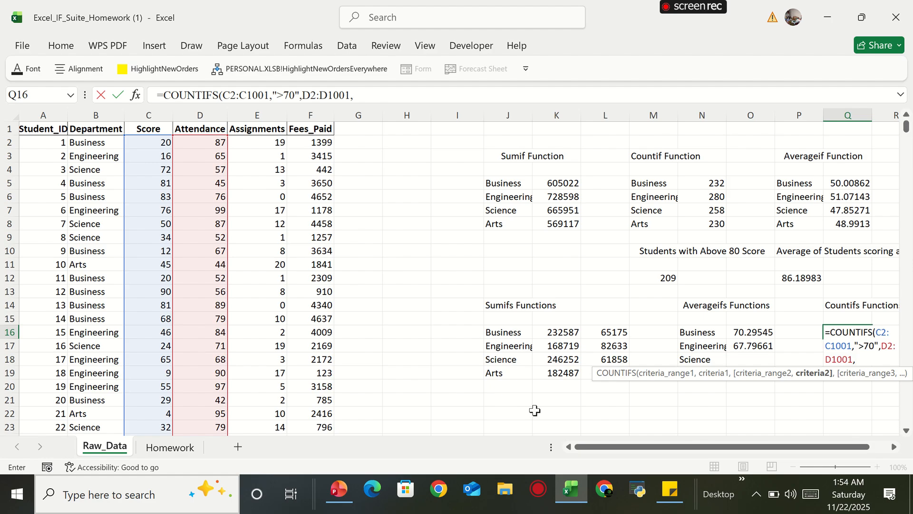
text(">90)
text("))
key(Return)
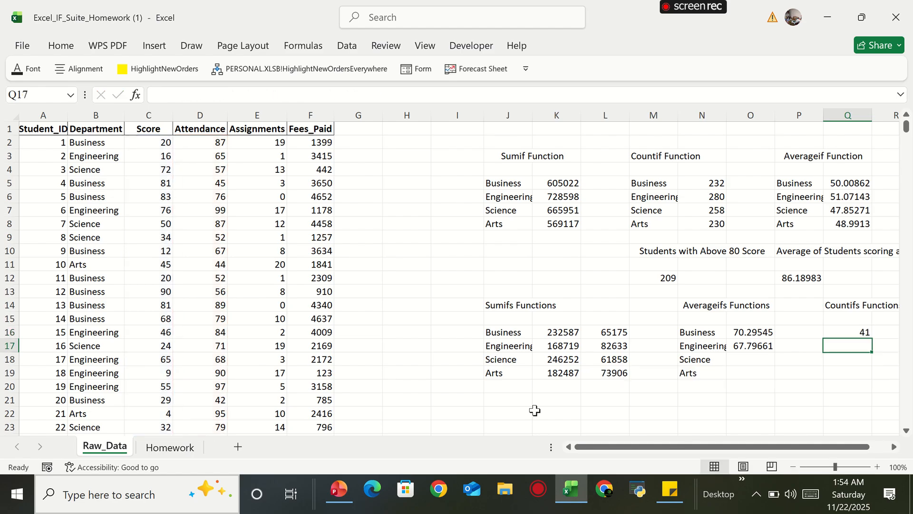
Step: Reopen the Q16 COUNTIFS formula and add the Department range B2:B1001 as the third criteria range
click(836, 332)
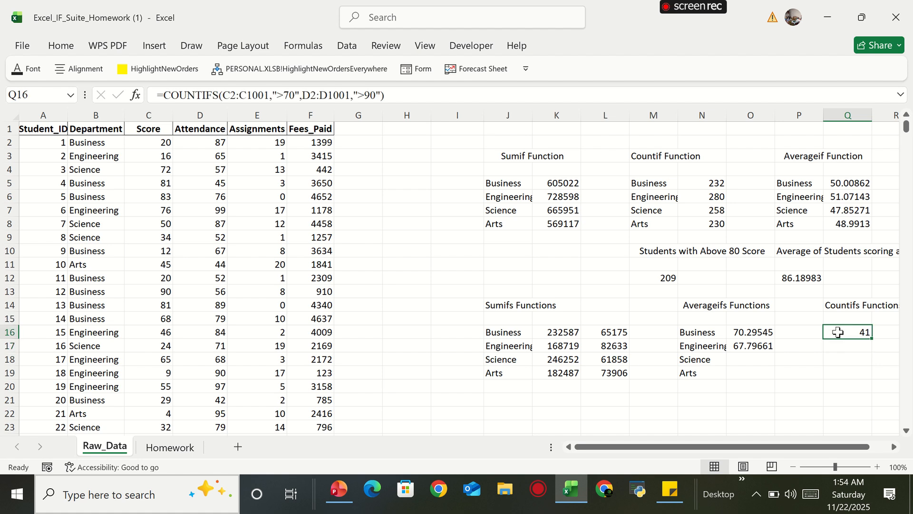
double_click(836, 331)
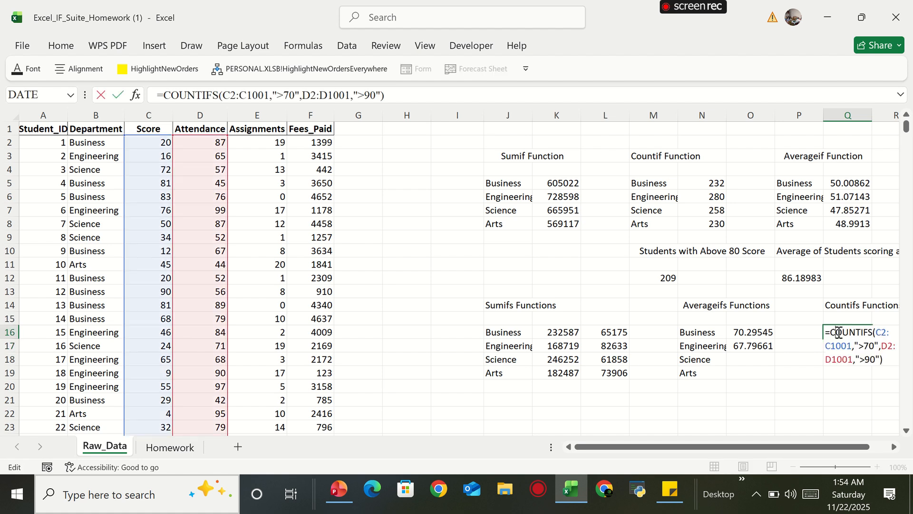
click(879, 358)
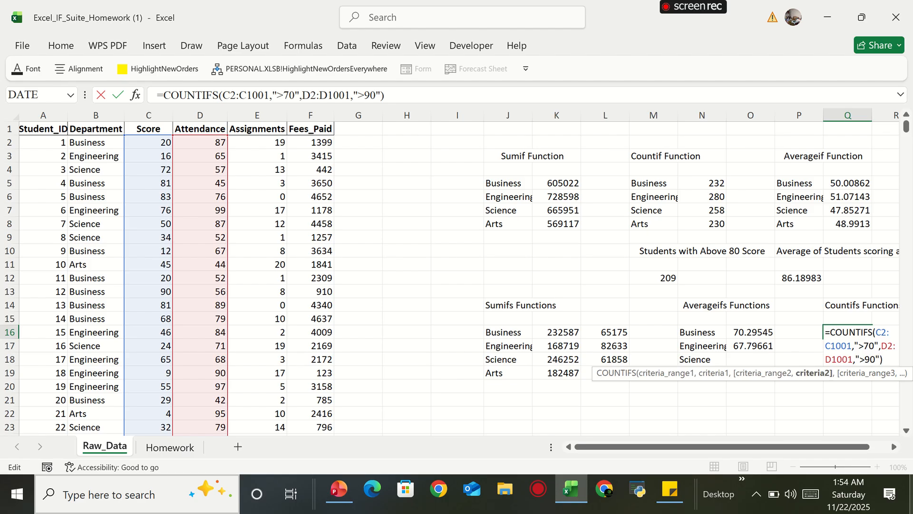
text(,)
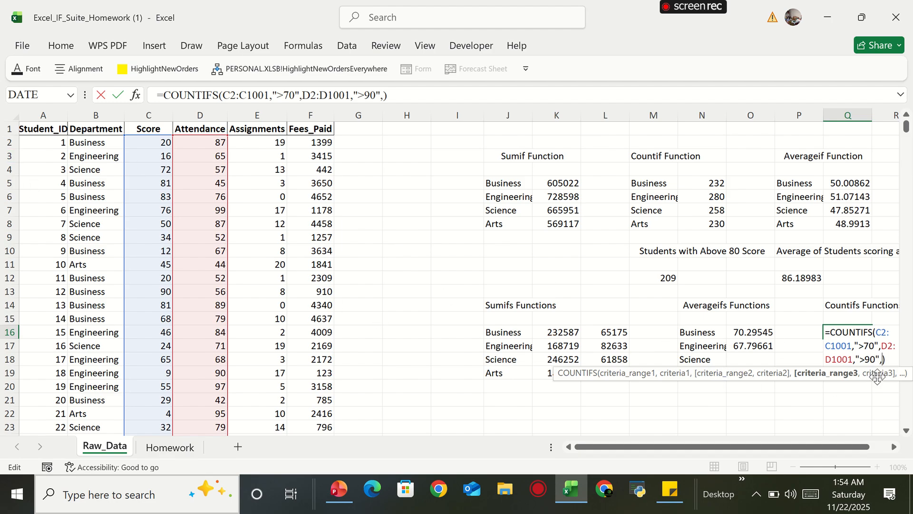
click(79, 144)
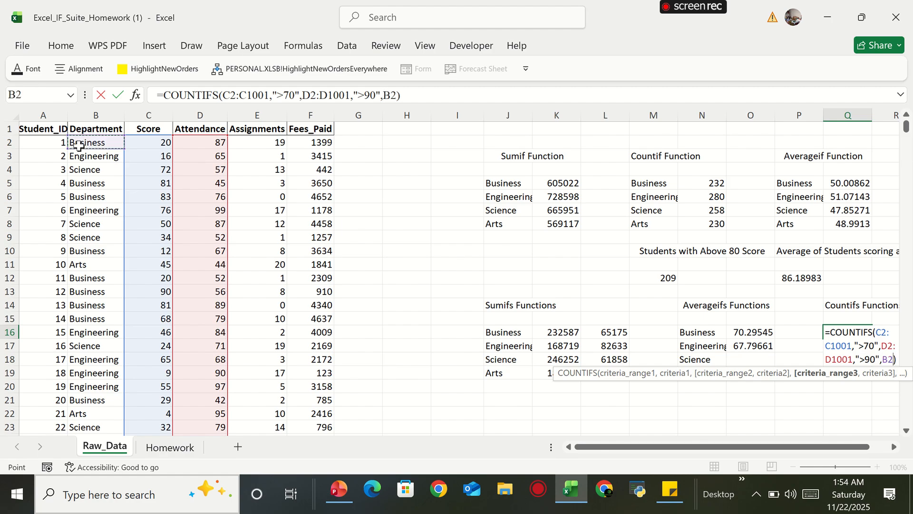
key(Return)
key(ctrl+shift+Down)
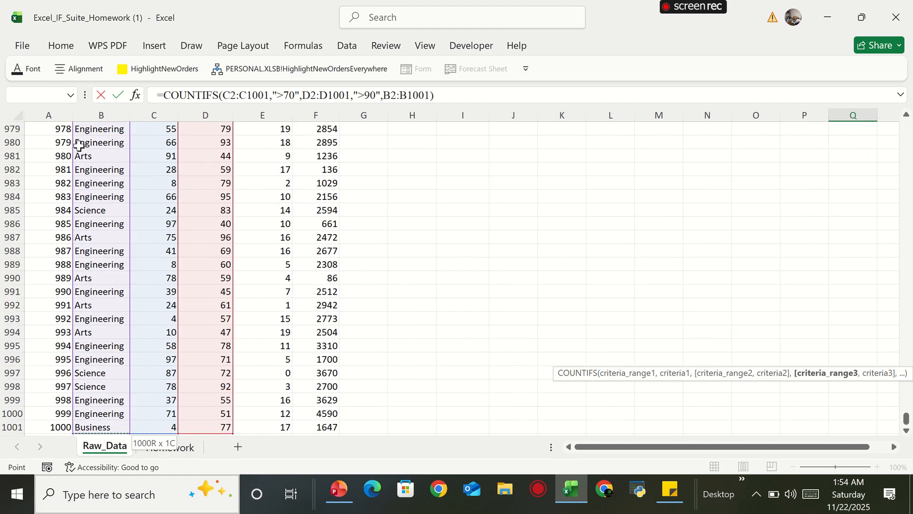
text(,)
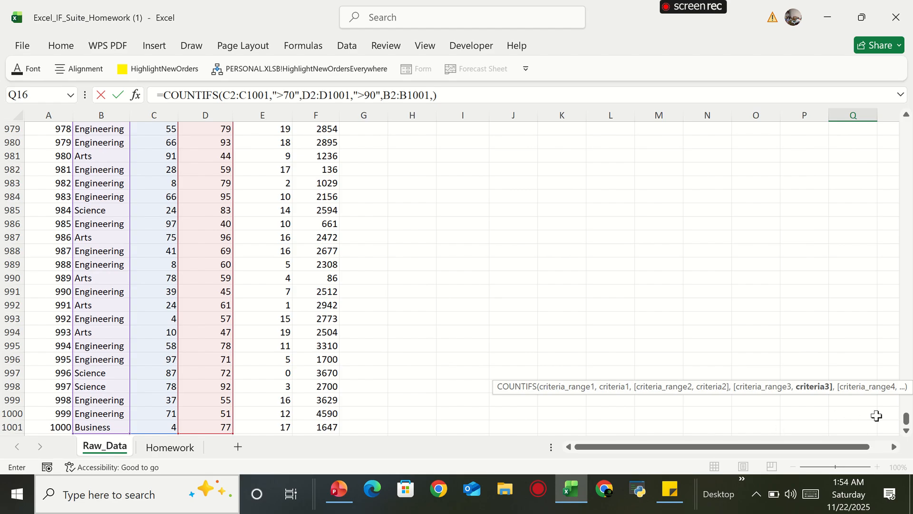
Step: Enter "Business" as the Department criterion in the Q16 COUNTIFS formula and complete it
drag(905, 418, 893, 110)
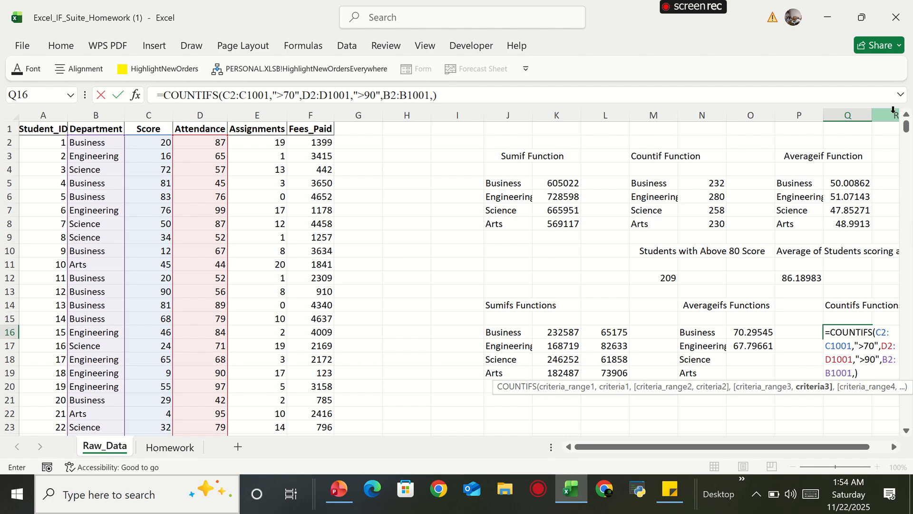
text("Busines)
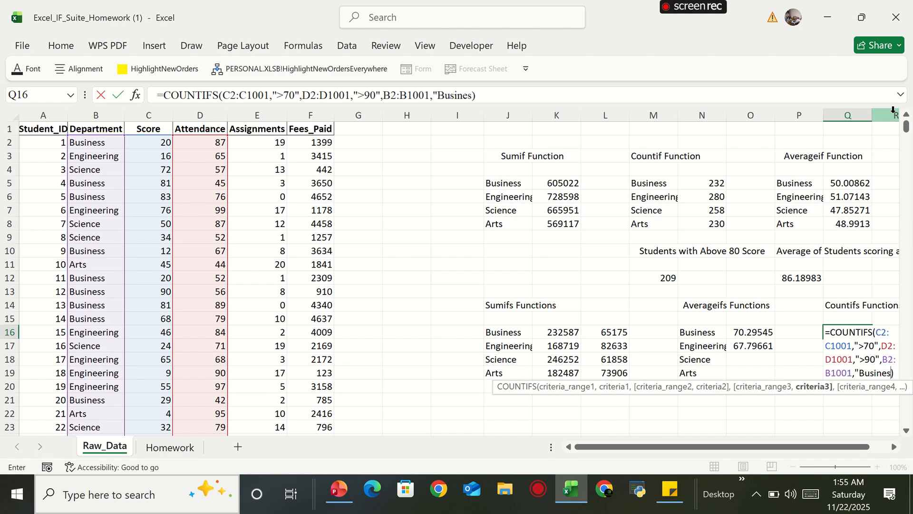
text(s")
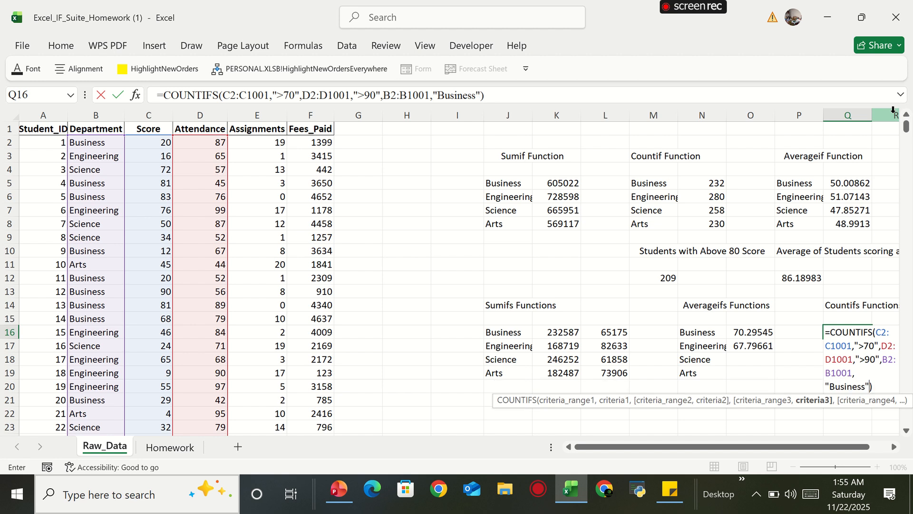
key(Return)
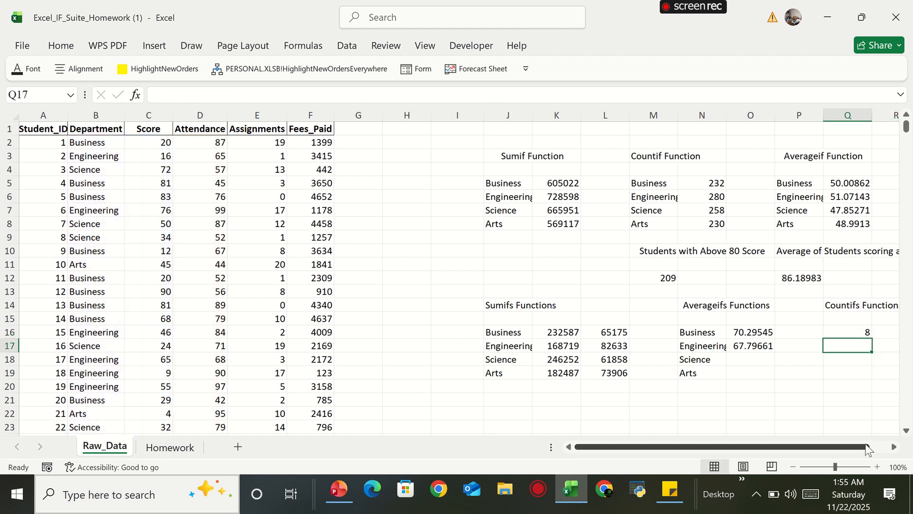
Step: Replace the quoted Department criterion in the Q16 COUNTIFS formula with Engineering, without quotation marks
double_click(844, 332)
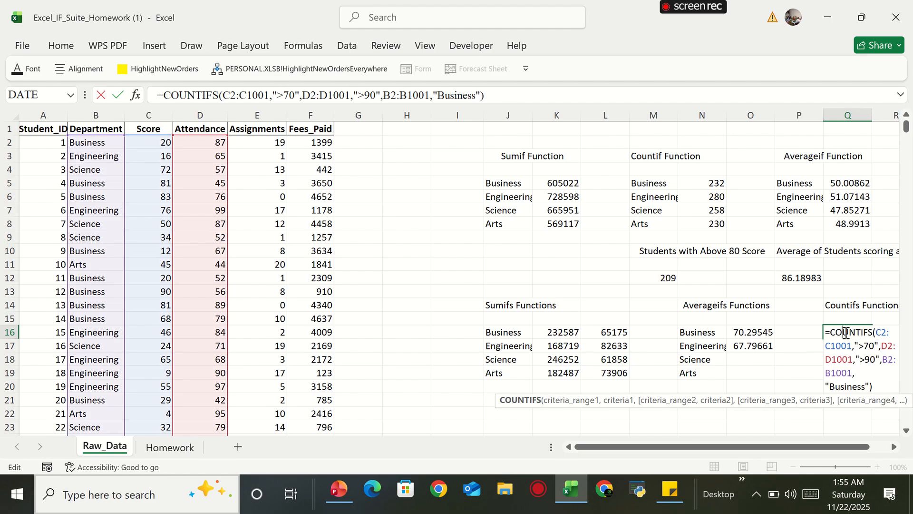
double_click(836, 383)
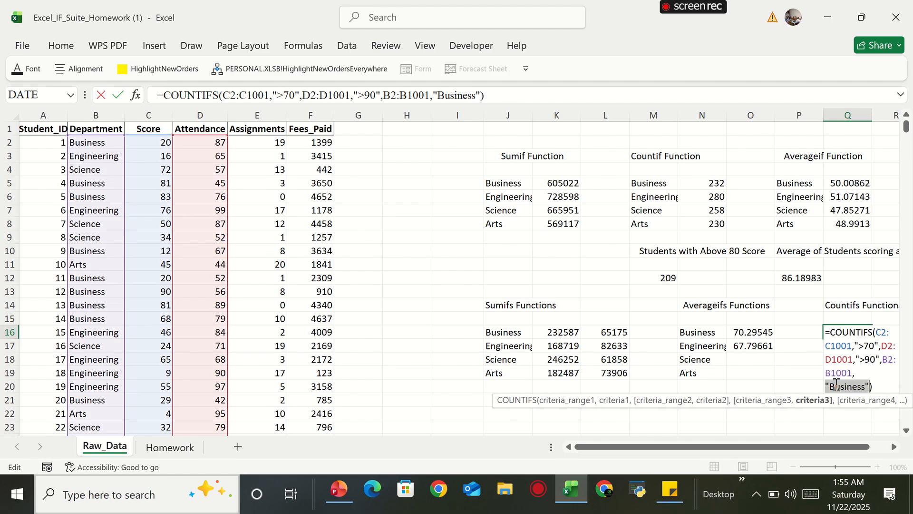
key(BackSpace)
text(Eng)
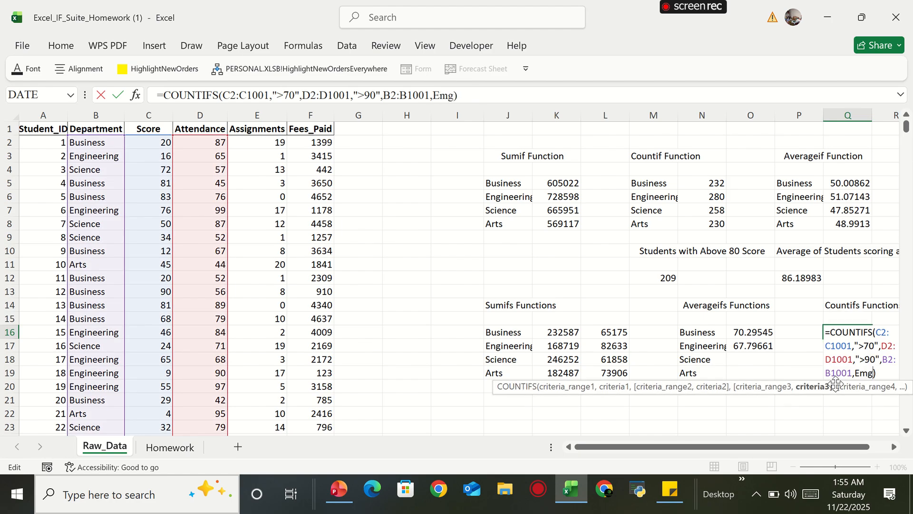
key(BackSpace)
key(BackSpace)
text(nge)
key(BackSpace)
text(ineering)
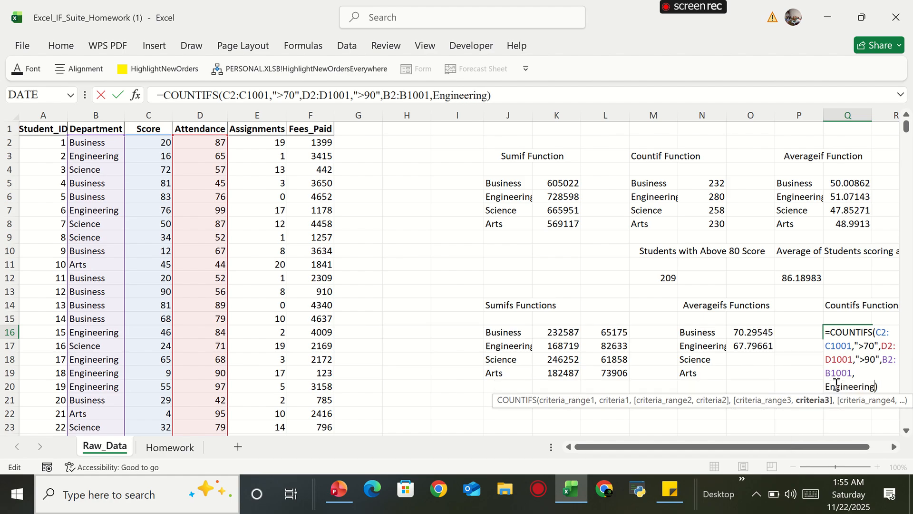
key(Return)
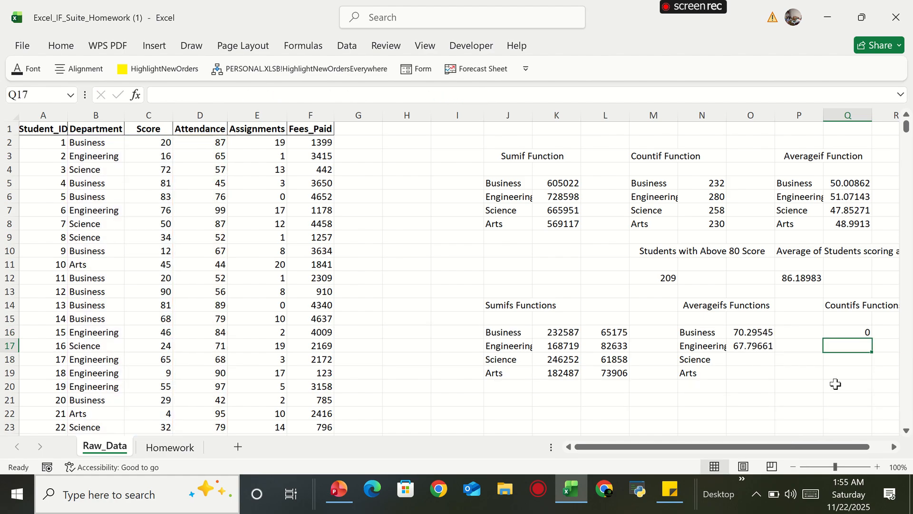
Step: Change the Department criterion in the Q16 COUNTIFS formula to Arts, without quotation marks
click(849, 333)
double_click(849, 332)
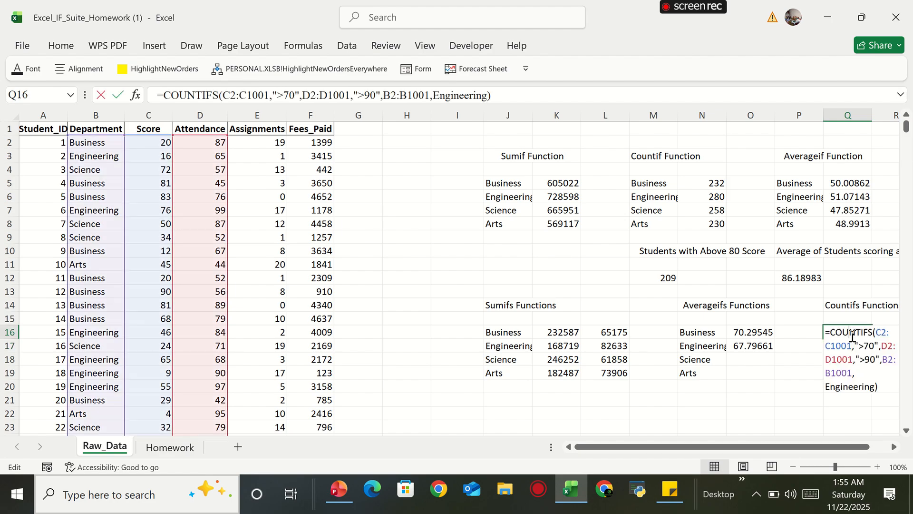
double_click(838, 387)
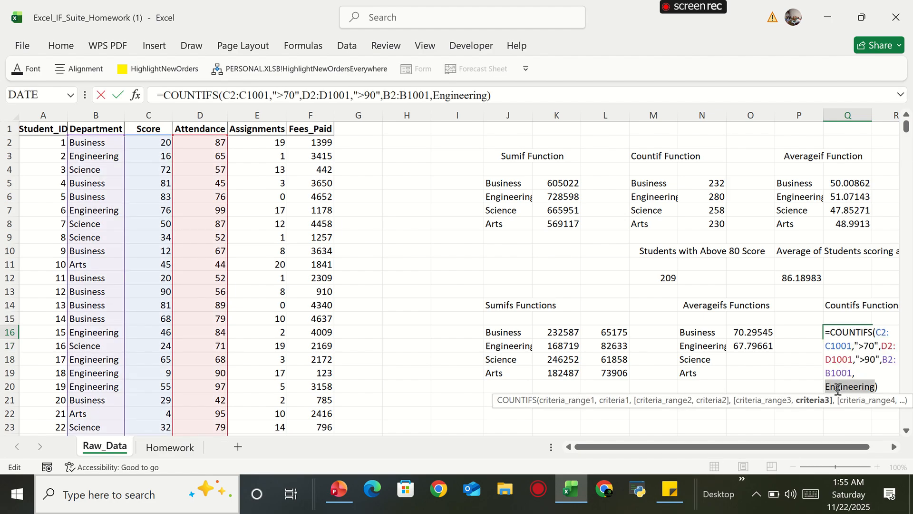
text(Arts)
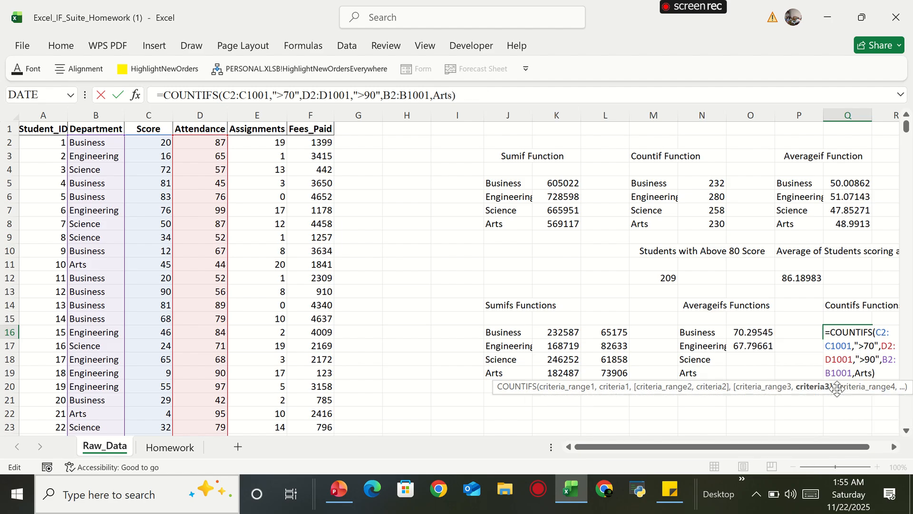
key(Return)
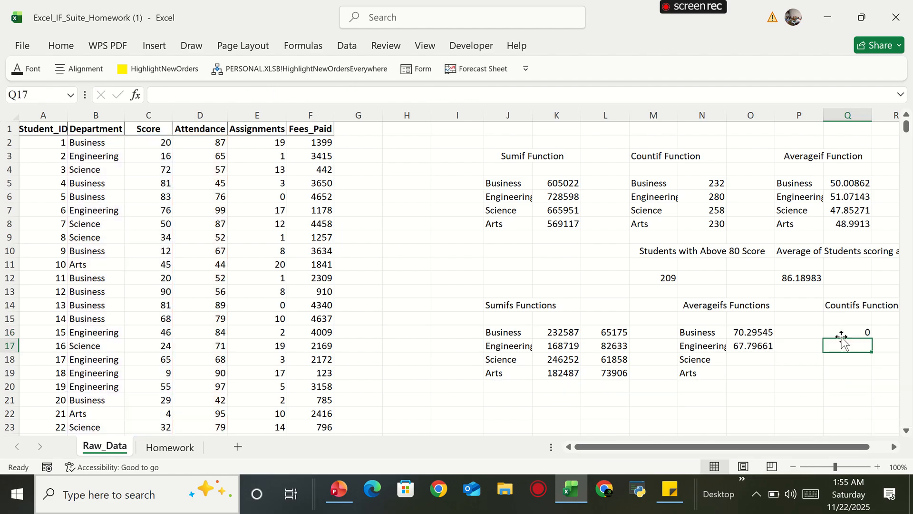
Step: Reopen the Q16 COUNTIFS formula and enclose the Arts criterion in double quotation marks
click(838, 323)
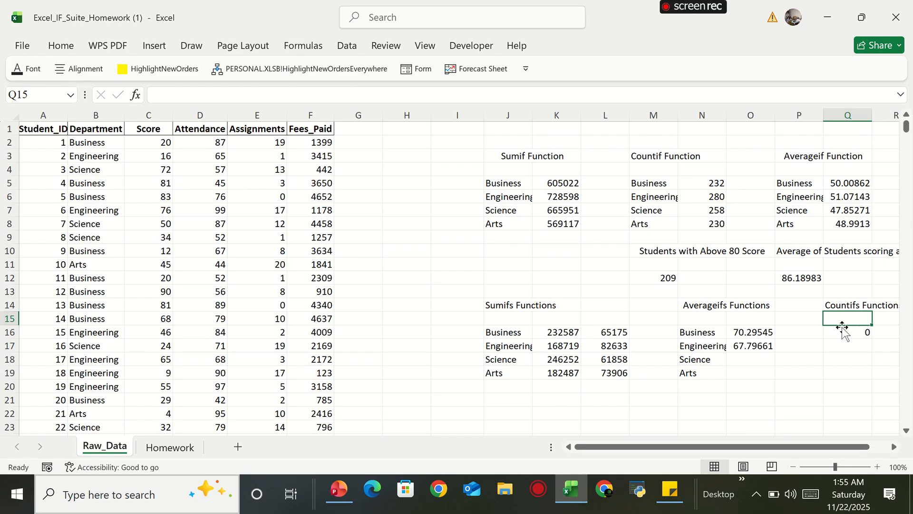
click(841, 335)
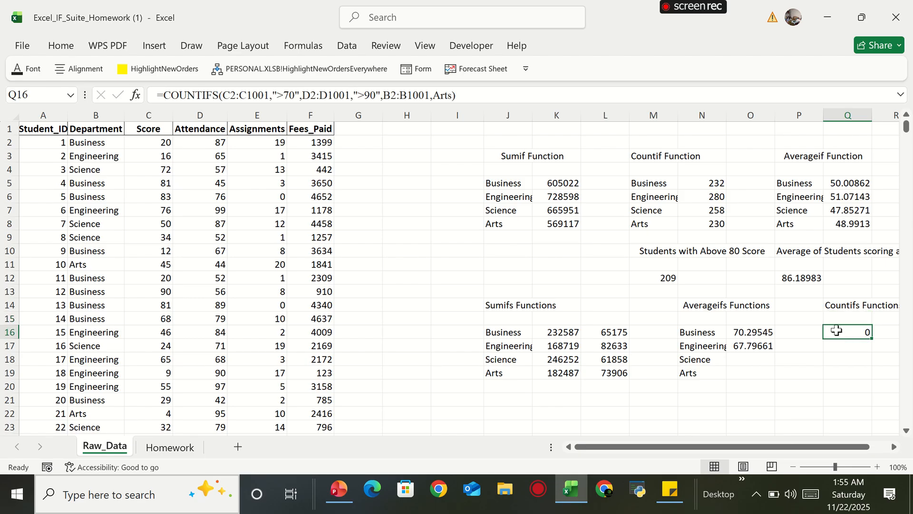
double_click(841, 336)
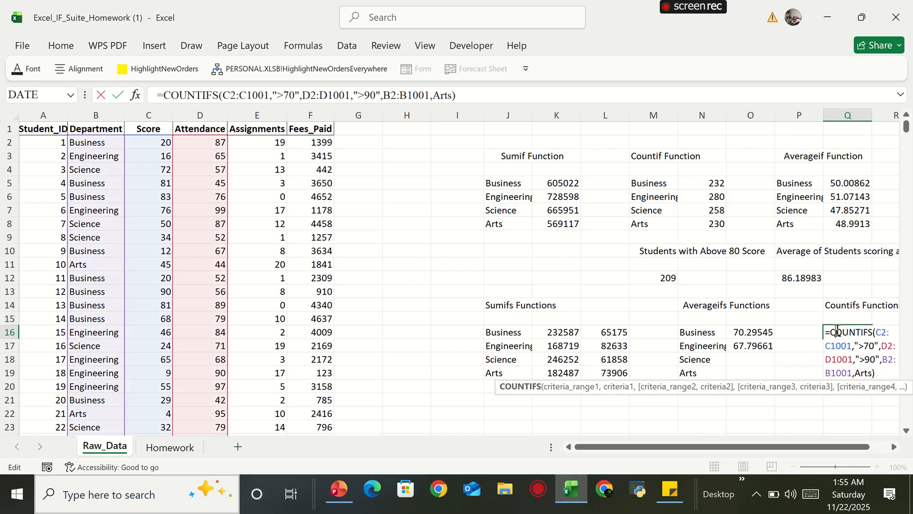
click(871, 372)
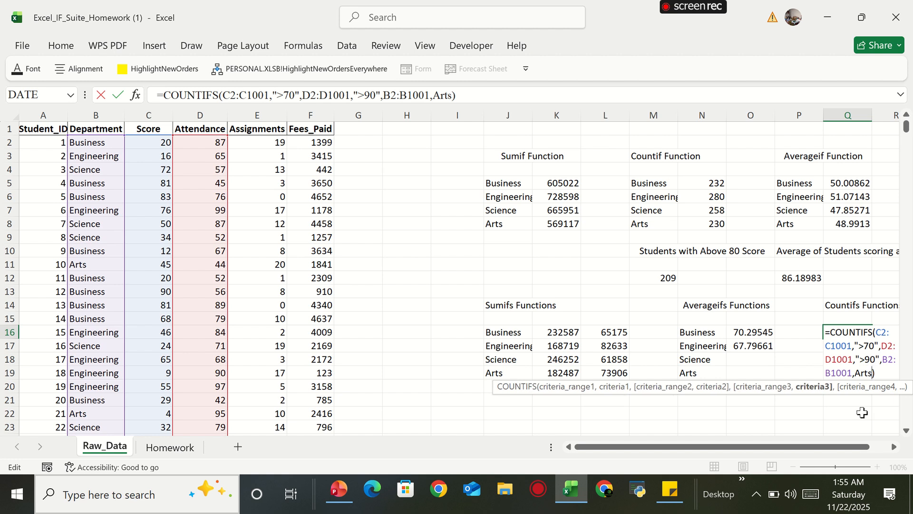
text(")
click(854, 373)
text(")
key(Return)
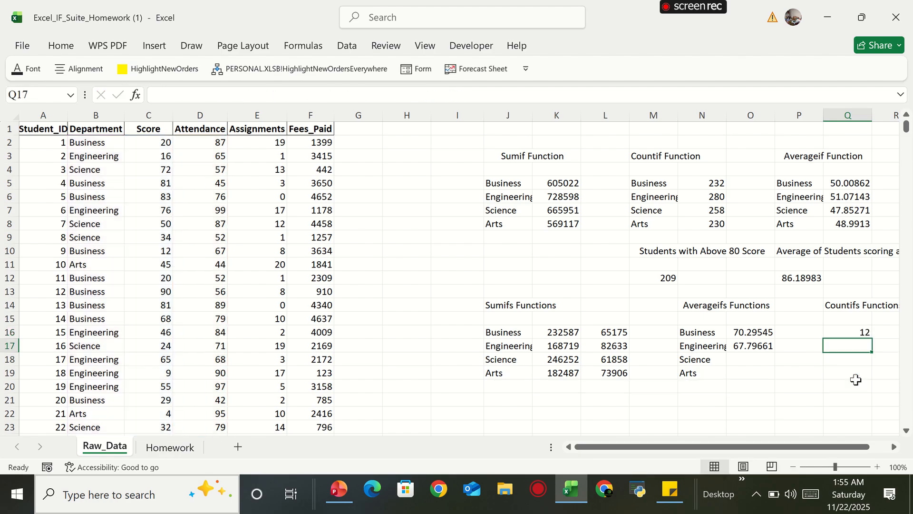
Step: Change the quoted Department criterion in the Q16 COUNTIFS formula to "Science"
click(835, 332)
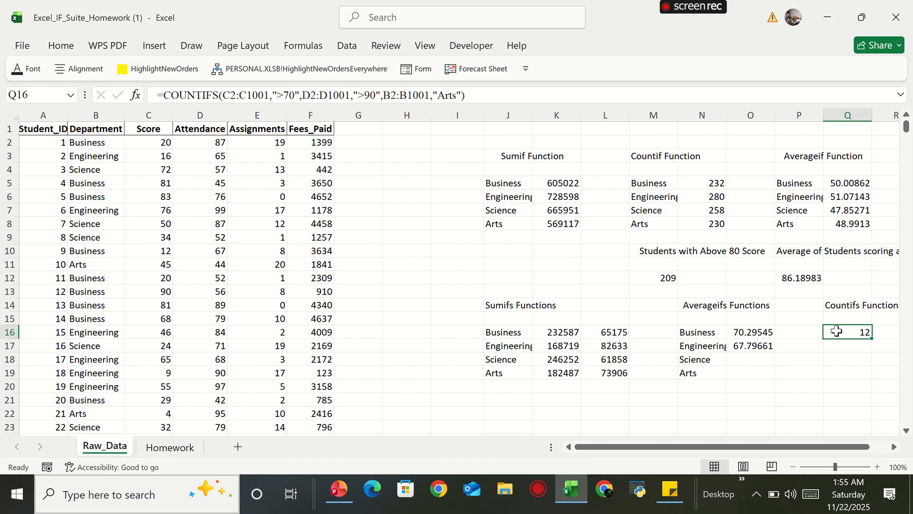
double_click(837, 332)
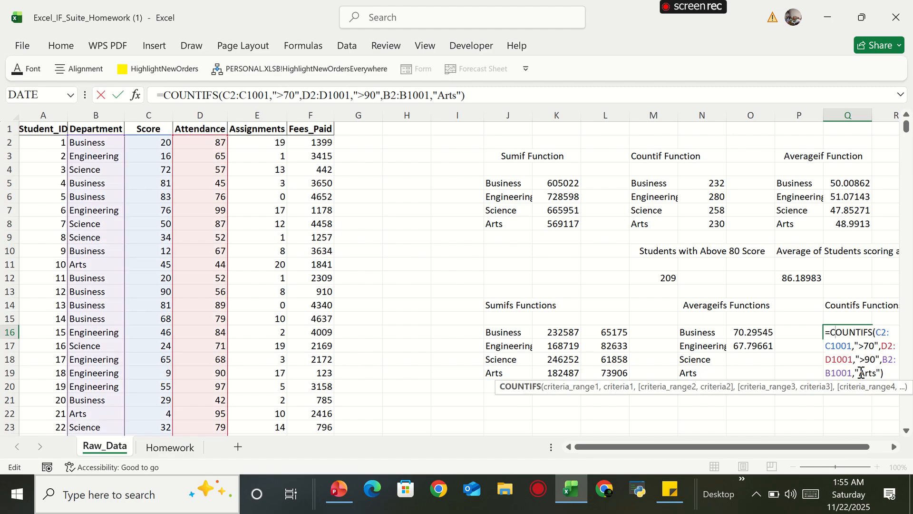
drag(859, 373, 874, 372)
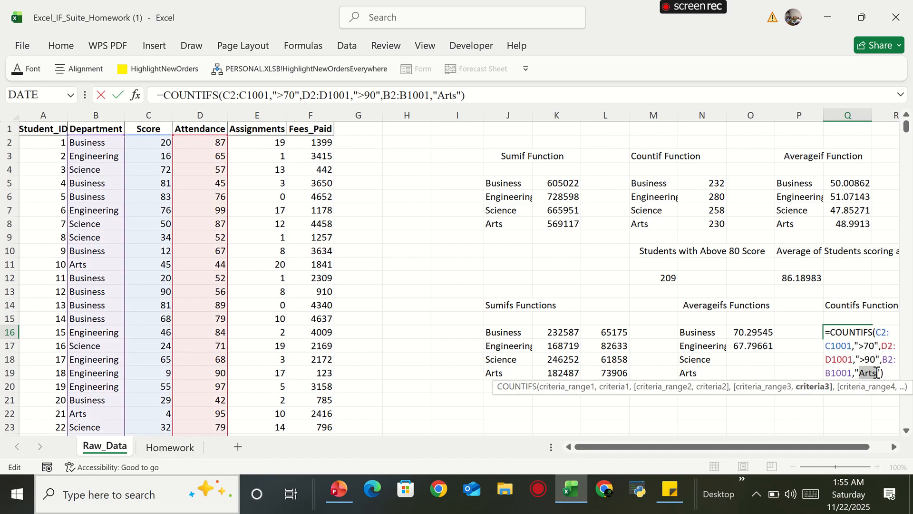
text(Science)
key(Return)
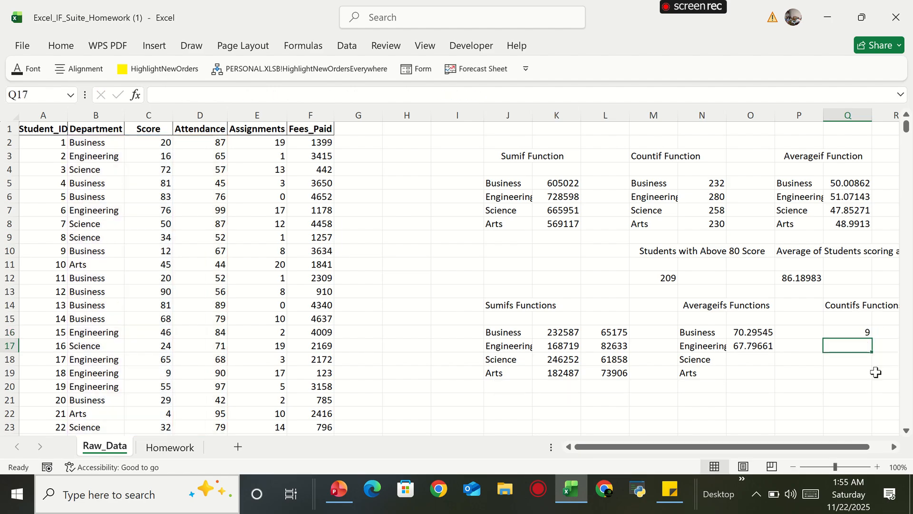
Step: Set the quoted Department criterion in the Q16 COUNTIFS formula to "Engineering"
click(837, 332)
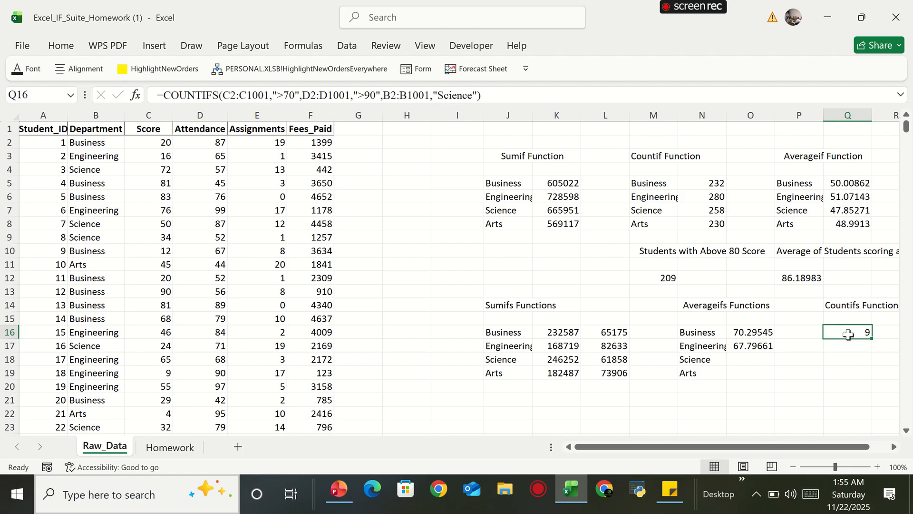
double_click(848, 334)
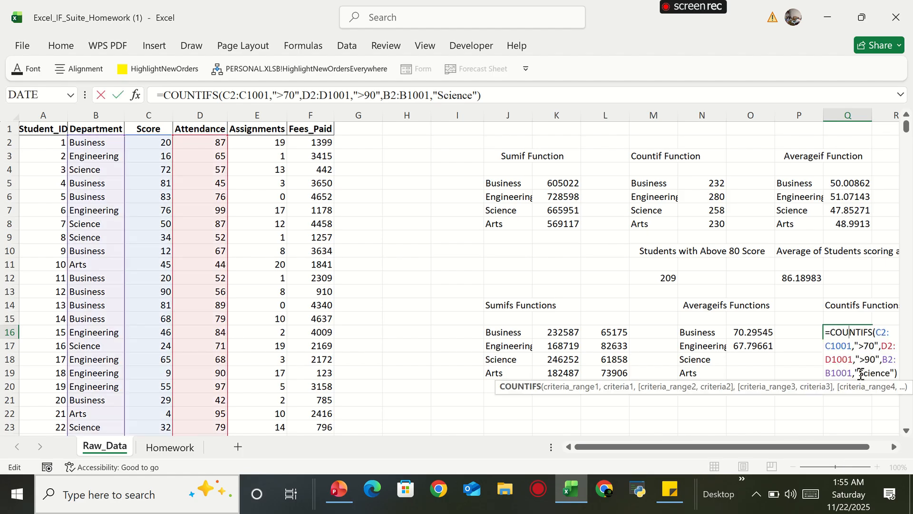
drag(861, 374, 889, 374)
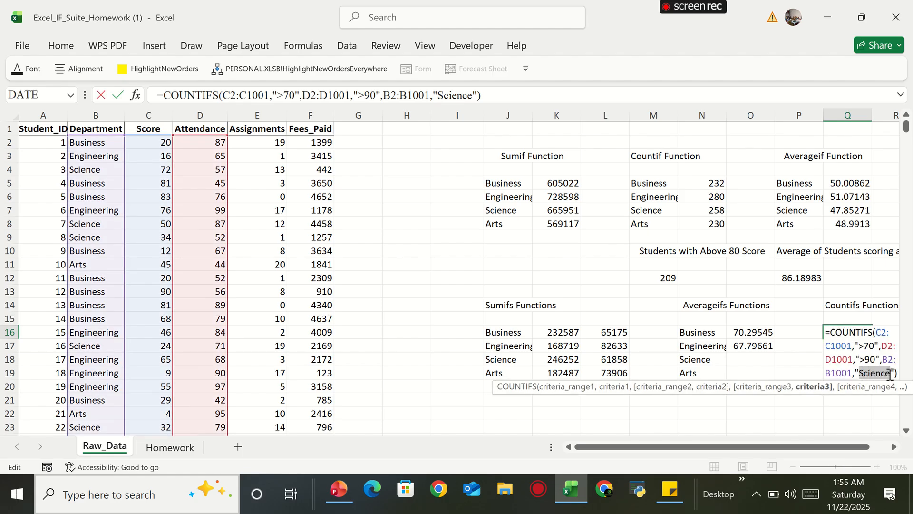
text(Eng)
text(ineerin)
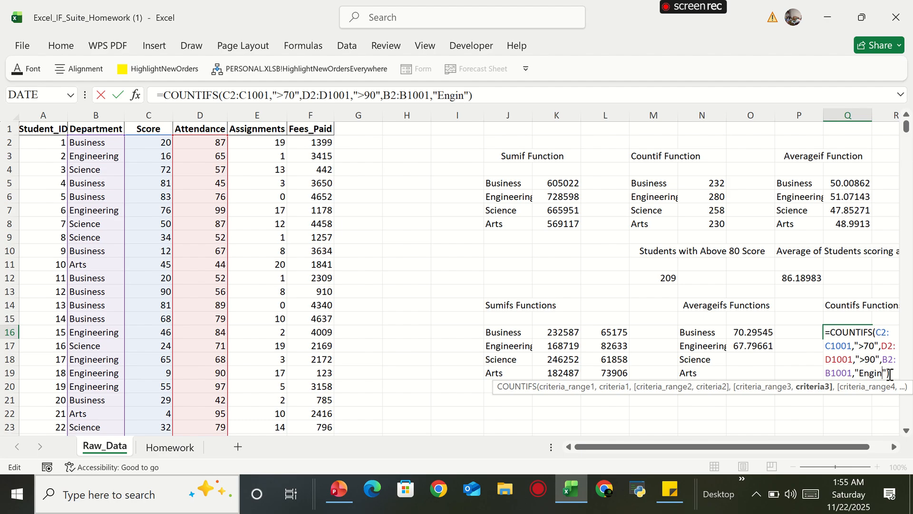
text(g)
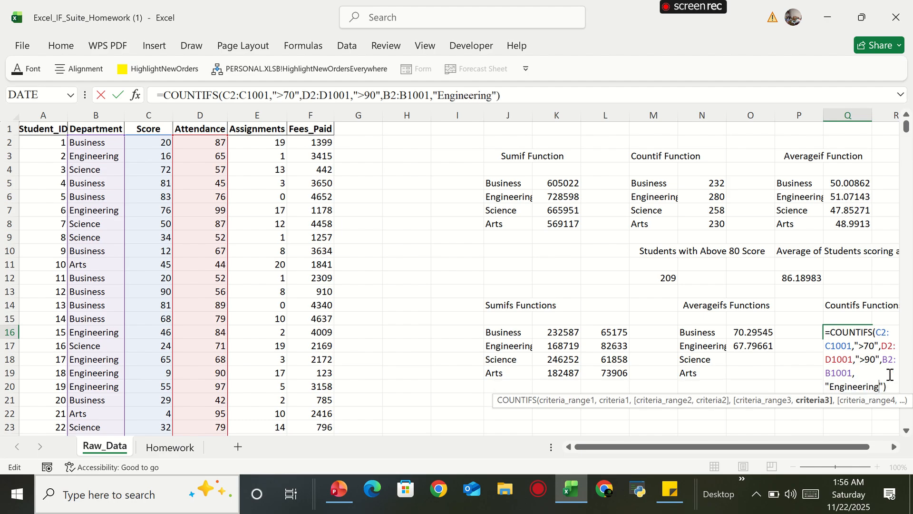
key(Return)
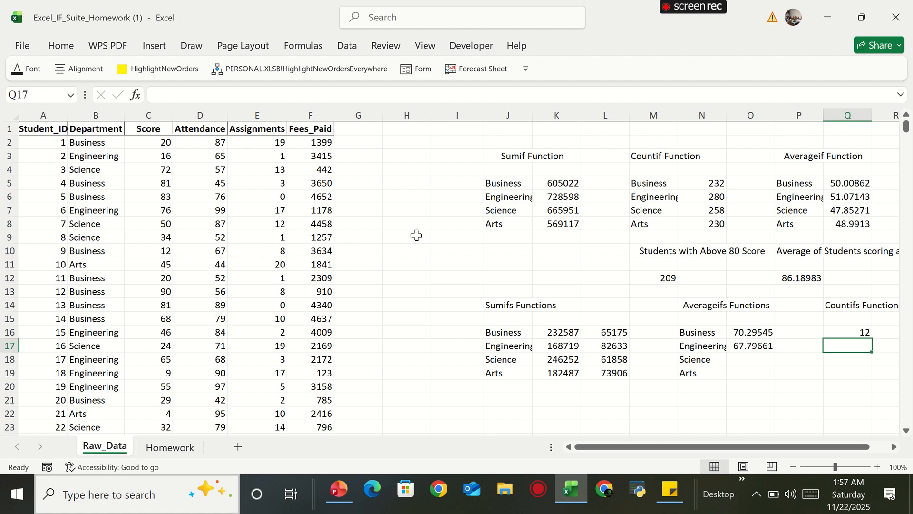
mouse_move(426, 4)
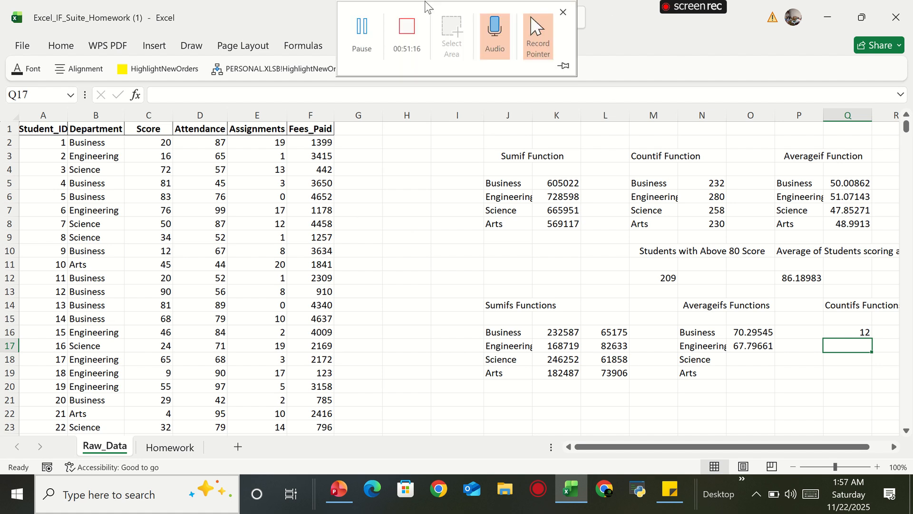